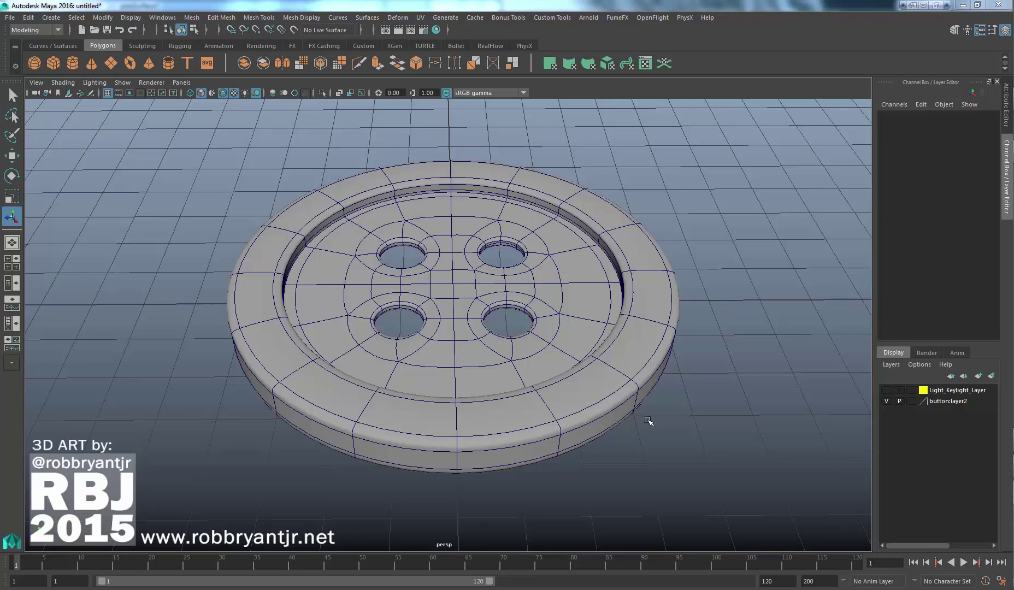
# Examine the finished button model's edge flow, rim and four holes from several angles
pyautogui.keyDown('alt'); pyautogui.moveTo(648, 421); pyautogui.dragTo(581, 341); pyautogui.keyUp('alt')
pyautogui.keyDown('alt'); pyautogui.moveTo(581, 342); pyautogui.dragTo(647, 372, button='right'); pyautogui.keyUp('alt')
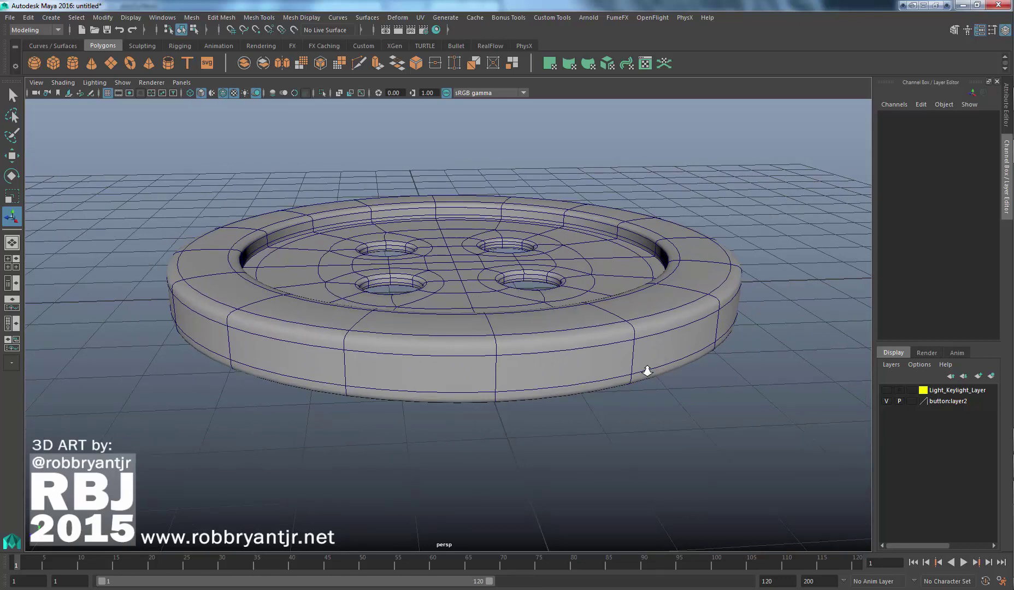
pyautogui.keyDown('alt'); pyautogui.moveTo(617, 324); pyautogui.dragTo(602, 371); pyautogui.keyUp('alt')
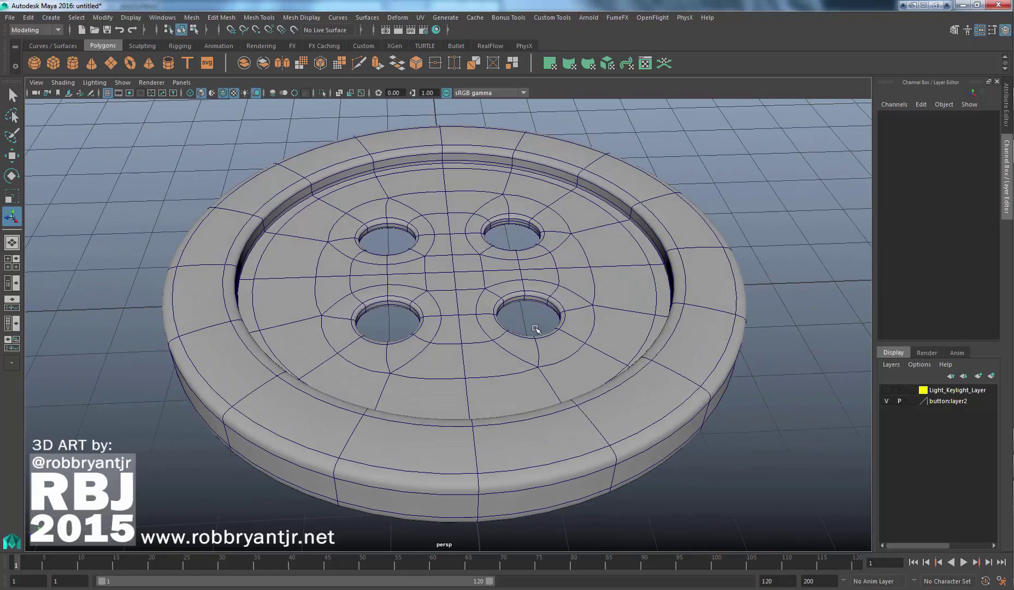
pyautogui.keyDown('alt'); pyautogui.moveTo(535, 329); pyautogui.dragTo(520, 303); pyautogui.keyUp('alt')
pyautogui.keyDown('alt'); pyautogui.moveTo(519, 266); pyautogui.dragTo(522, 350); pyautogui.keyUp('alt')
pyautogui.keyDown('alt'); pyautogui.moveTo(558, 343); pyautogui.dragTo(540, 341, button='right'); pyautogui.keyUp('alt')
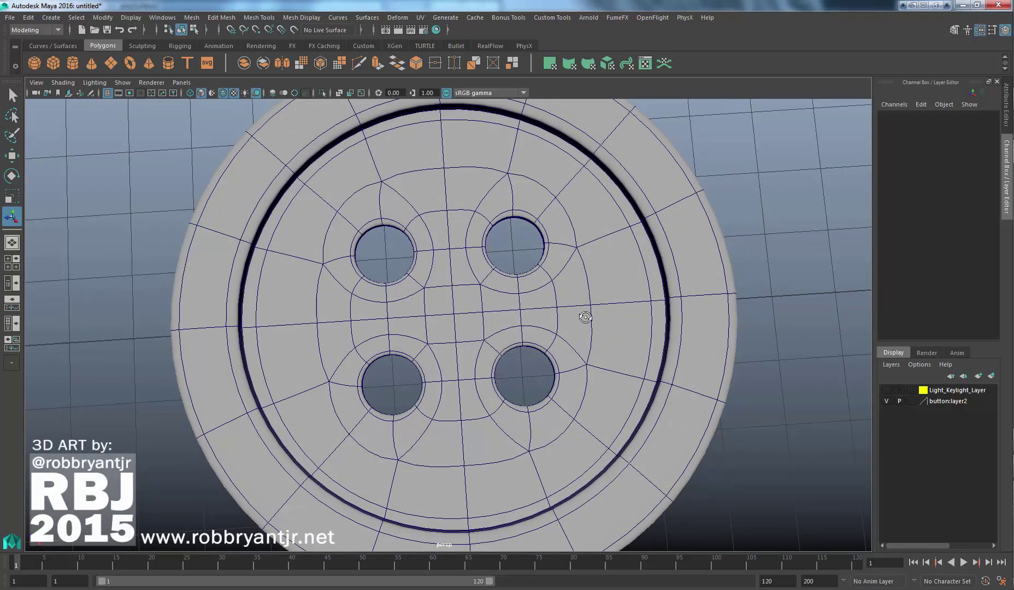
pyautogui.moveTo(589, 321)
pyautogui.keyDown('alt'); pyautogui.mouseDown()
pyautogui.moveTo(596, 351)
pyautogui.moveTo(595, 312)
pyautogui.moveTo(611, 317)
pyautogui.moveTo(601, 335)
pyautogui.mouseUp(); pyautogui.keyUp('alt')
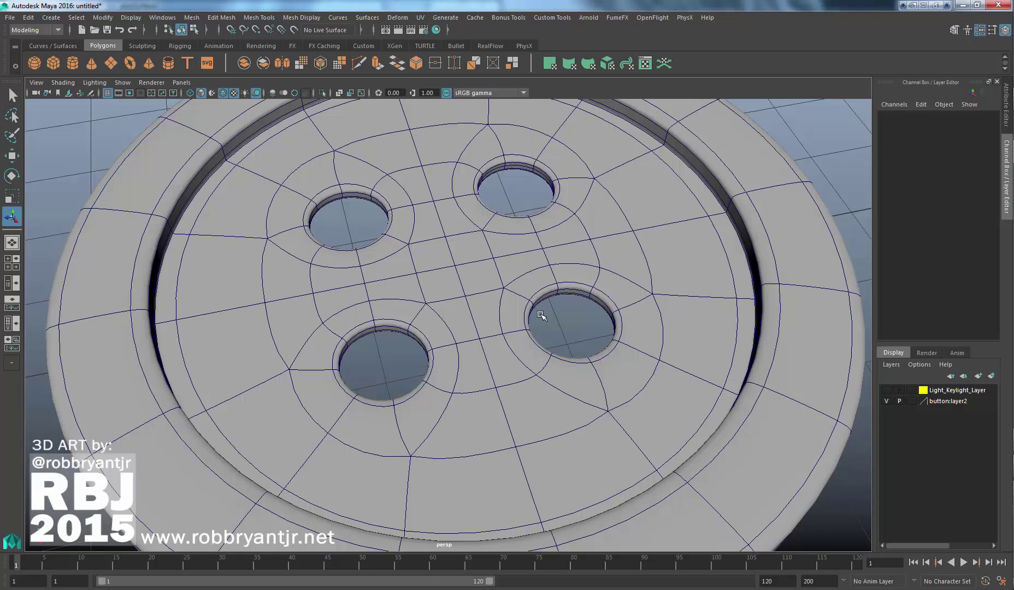
pyautogui.keyDown('alt'); pyautogui.moveTo(586, 301); pyautogui.dragTo(456, 276, button='right'); pyautogui.keyUp('alt')
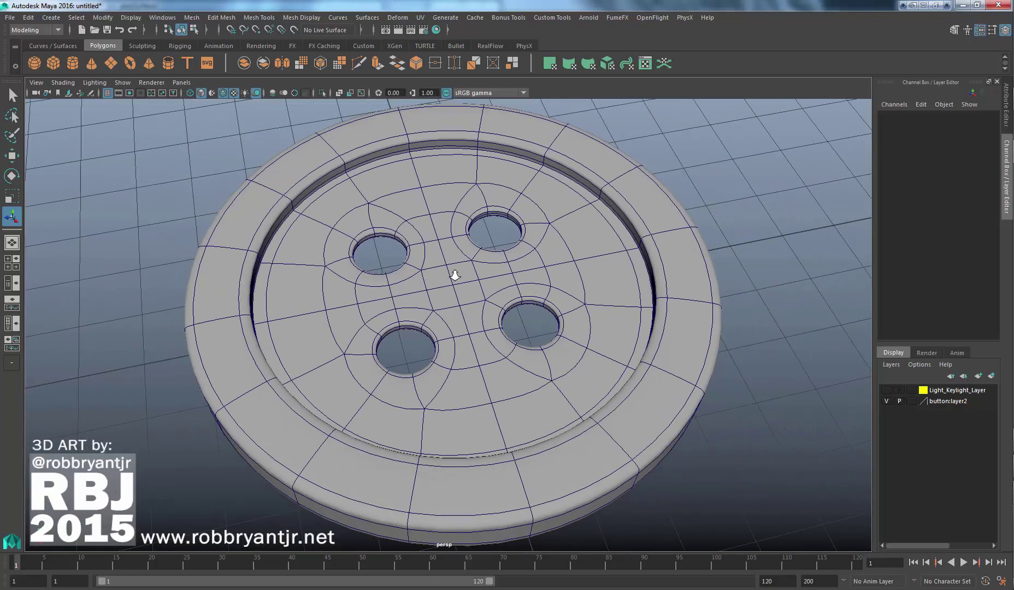
pyautogui.keyDown('alt'); pyautogui.moveTo(570, 310); pyautogui.dragTo(512, 277, button='right'); pyautogui.keyUp('alt')
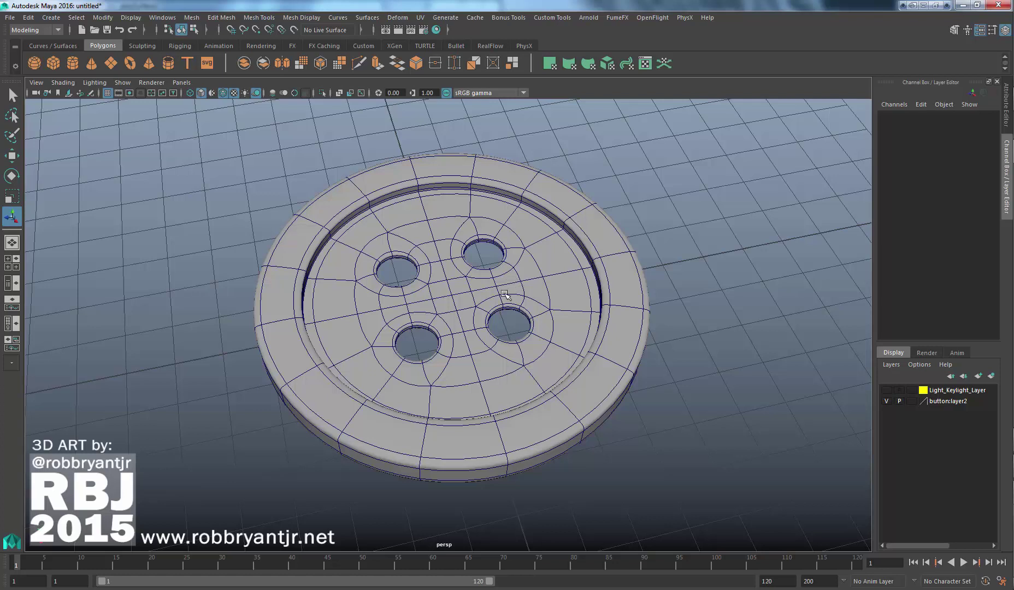
# Hide the button:layer2 layer and create a default polygon cylinder at the origin
pyautogui.click(886, 401)
pyautogui.keyDown('alt'); pyautogui.moveTo(623, 392); pyautogui.dragTo(478, 364); pyautogui.keyUp('alt')
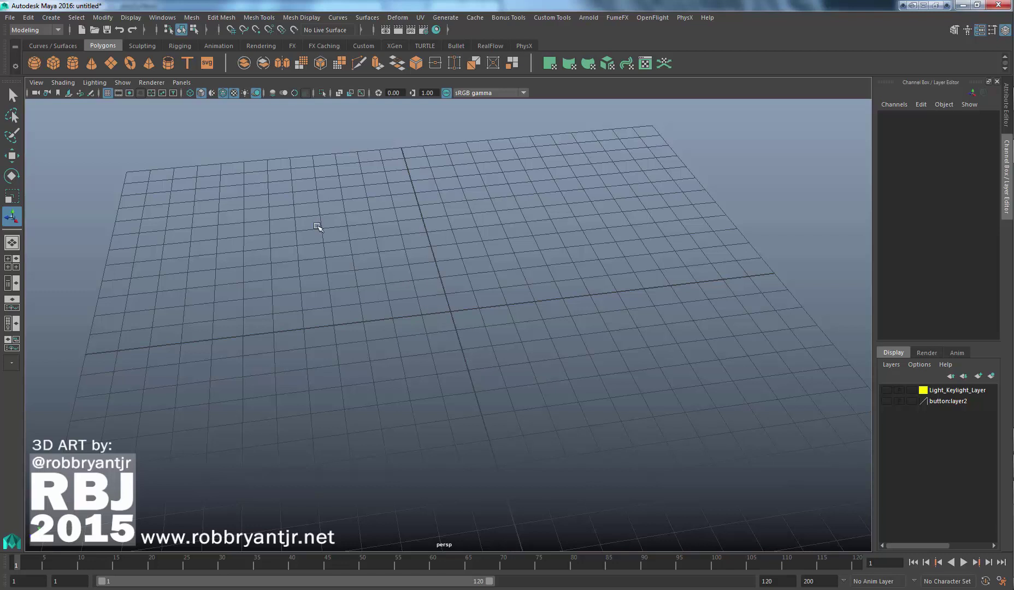
pyautogui.click(74, 65)
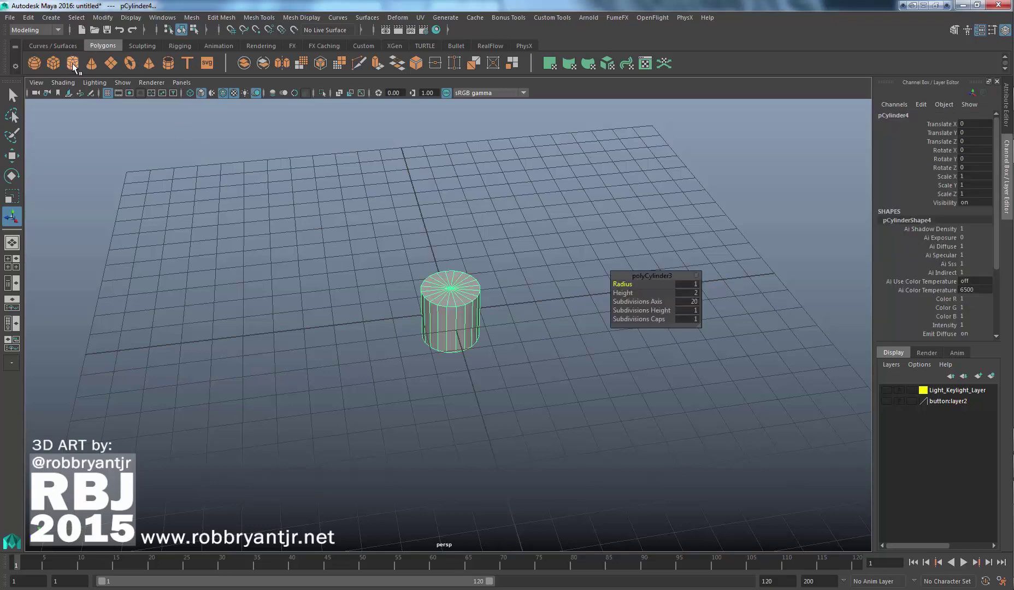
pyautogui.keyDown('alt'); pyautogui.moveTo(426, 254); pyautogui.dragTo(452, 271); pyautogui.keyUp('alt')
pyautogui.keyDown('alt'); pyautogui.moveTo(452, 270); pyautogui.dragTo(527, 299, button='right'); pyautogui.keyUp('alt')
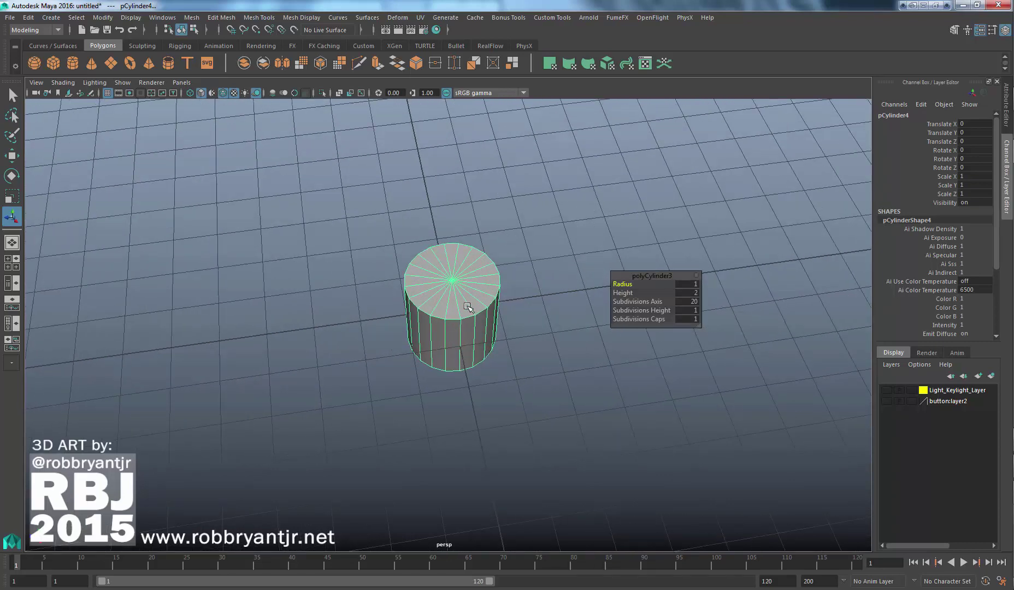
pyautogui.keyDown('alt'); pyautogui.moveTo(451, 307); pyautogui.dragTo(508, 282, button='right'); pyautogui.keyUp('alt')
pyautogui.keyDown('alt'); pyautogui.moveTo(404, 274); pyautogui.dragTo(492, 278, button='right'); pyautogui.keyUp('alt')
pyautogui.keyDown('alt'); pyautogui.moveTo(476, 281); pyautogui.dragTo(453, 298, button='middle'); pyautogui.keyUp('alt')
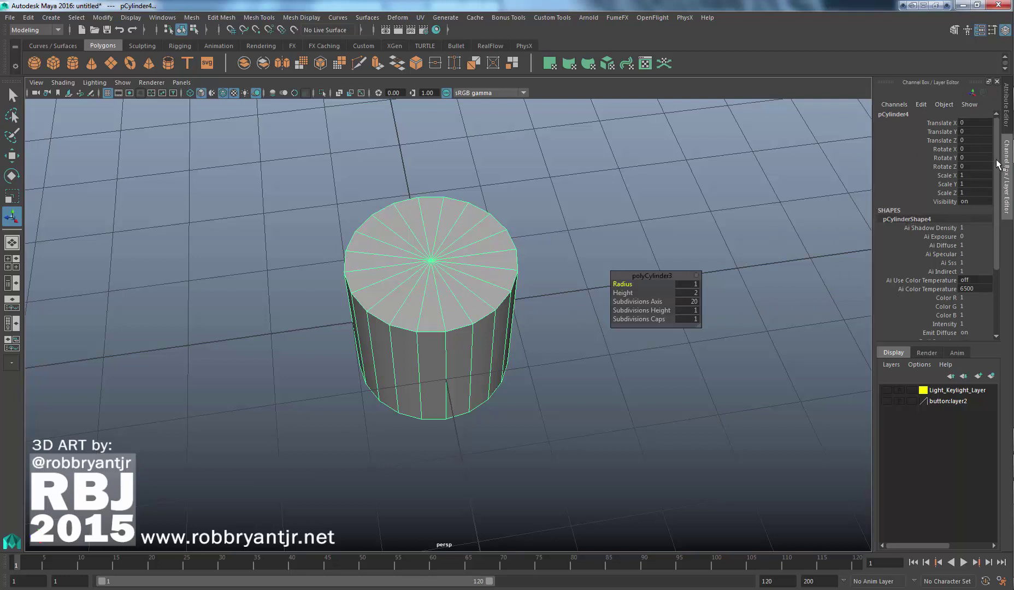
# Set the cylinder's axis subdivisions to 8 and its cap subdivisions to 2
pyautogui.moveTo(997, 162); pyautogui.dragTo(997, 241)
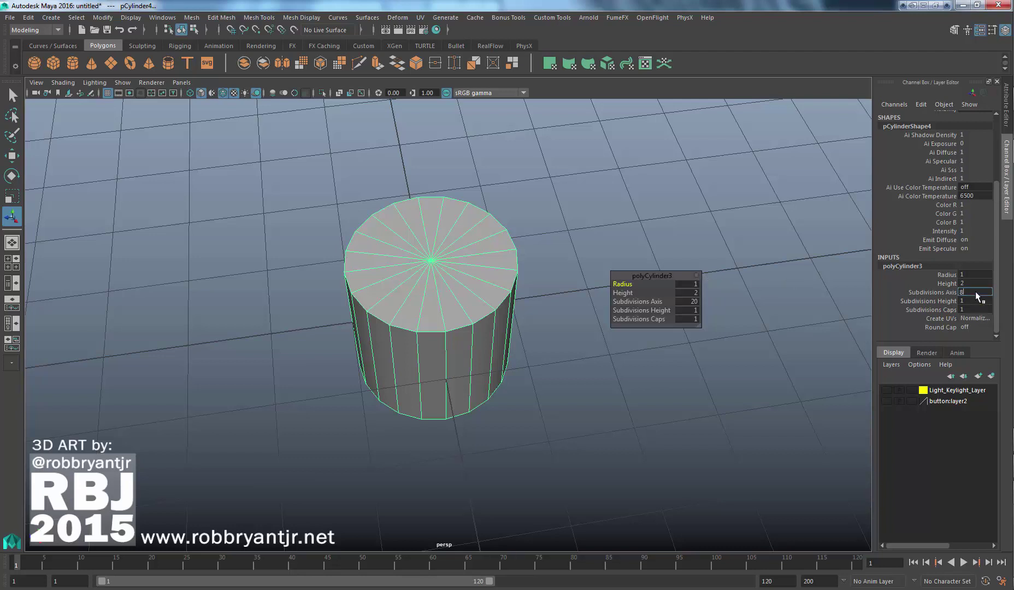
pyautogui.press('Return')
pyautogui.keyDown('alt'); pyautogui.moveTo(500, 220); pyautogui.dragTo(499, 261); pyautogui.keyUp('alt')
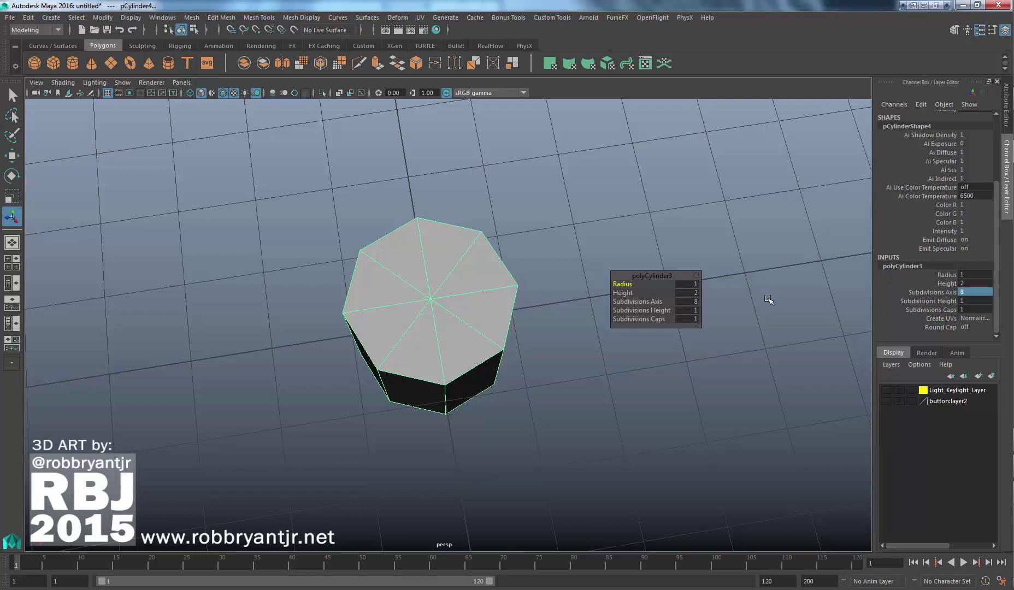
pyautogui.doubleClick(972, 310)
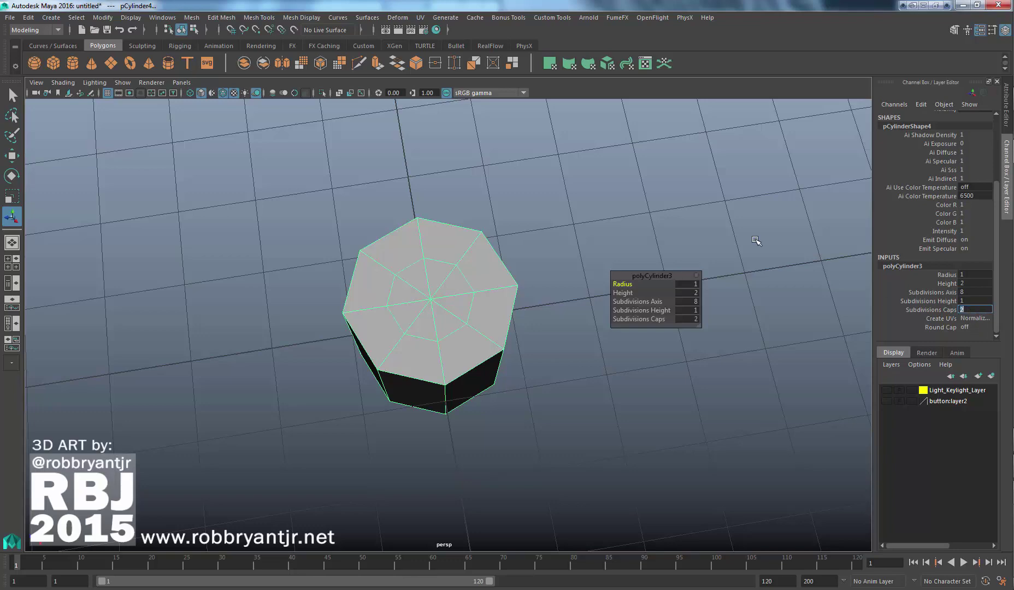
pyautogui.keyDown('alt'); pyautogui.moveTo(438, 315); pyautogui.dragTo(437, 281); pyautogui.keyUp('alt')
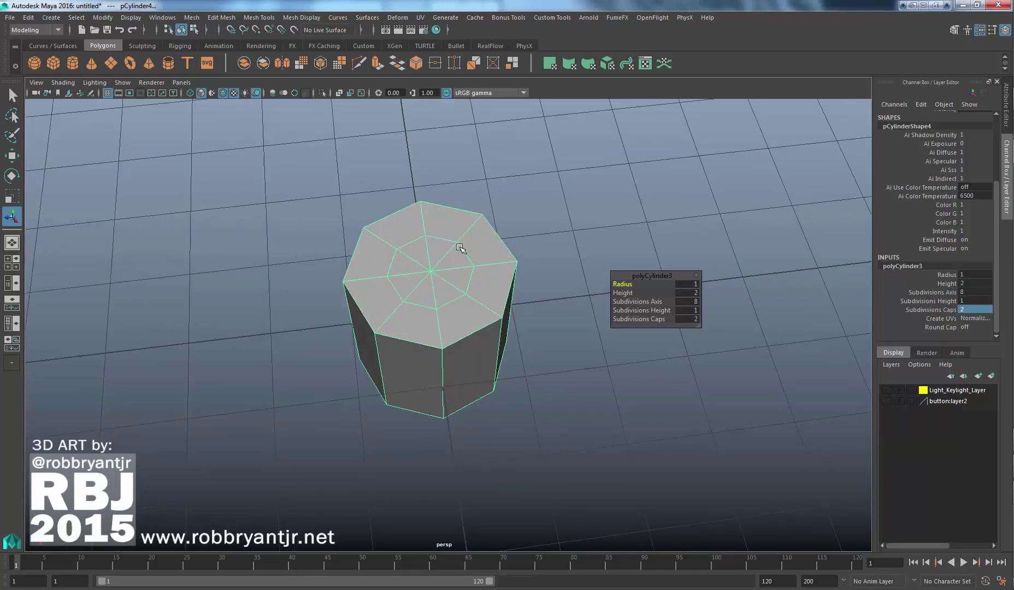
pyautogui.keyDown('alt'); pyautogui.moveTo(477, 347); pyautogui.dragTo(466, 388); pyautogui.keyUp('alt')
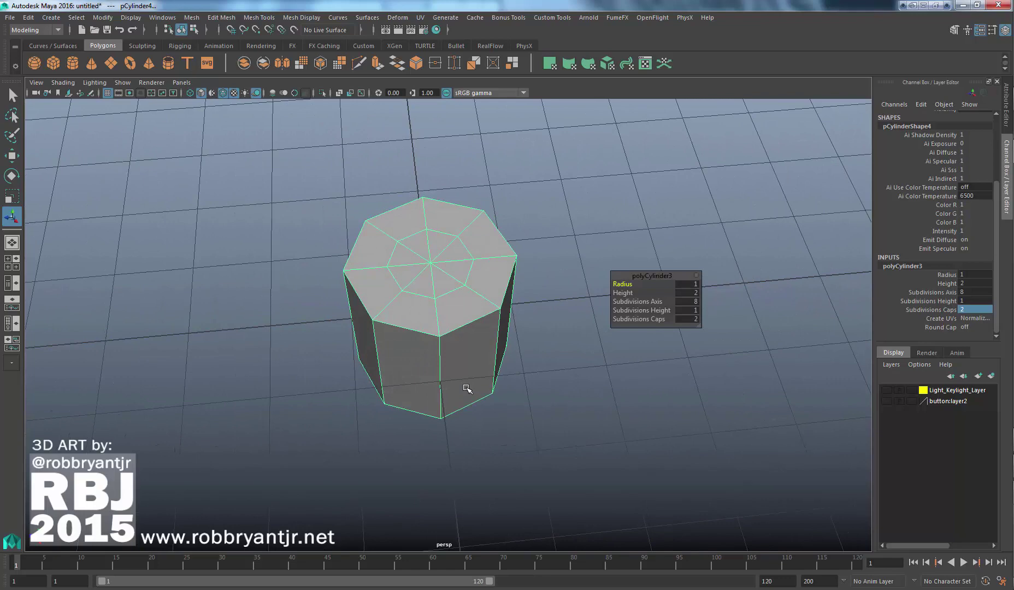
pyautogui.keyDown('alt'); pyautogui.moveTo(466, 403); pyautogui.dragTo(449, 362); pyautogui.keyUp('alt')
pyautogui.keyDown('alt'); pyautogui.moveTo(450, 305); pyautogui.dragTo(436, 357); pyautogui.keyUp('alt')
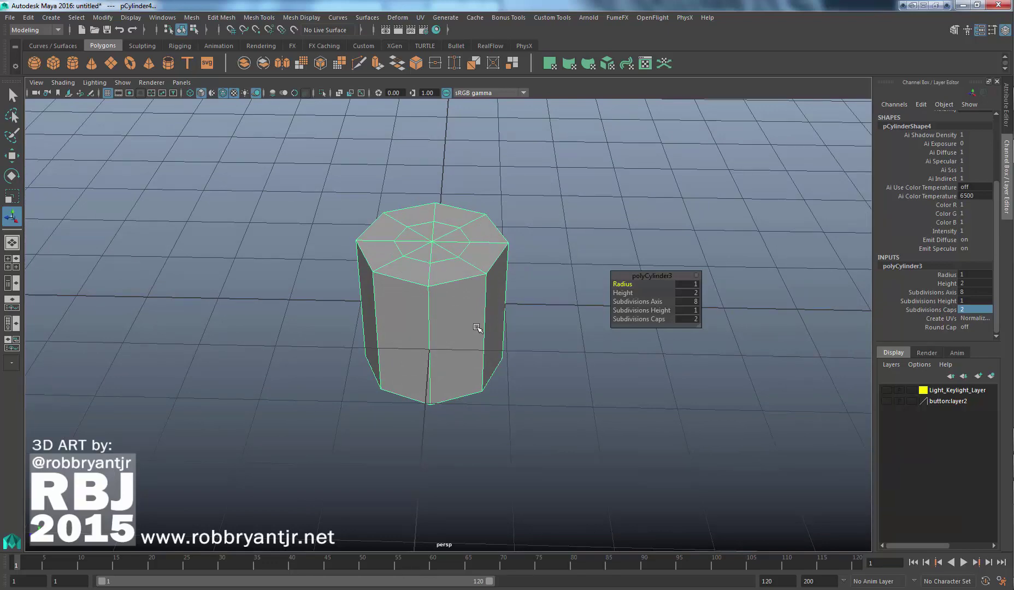
pyautogui.keyDown('alt'); pyautogui.moveTo(477, 327); pyautogui.dragTo(469, 309); pyautogui.keyUp('alt')
# Delete all side and bottom faces of the cylinder in face mode, keeping only the top cap
pyautogui.click(561, 296)
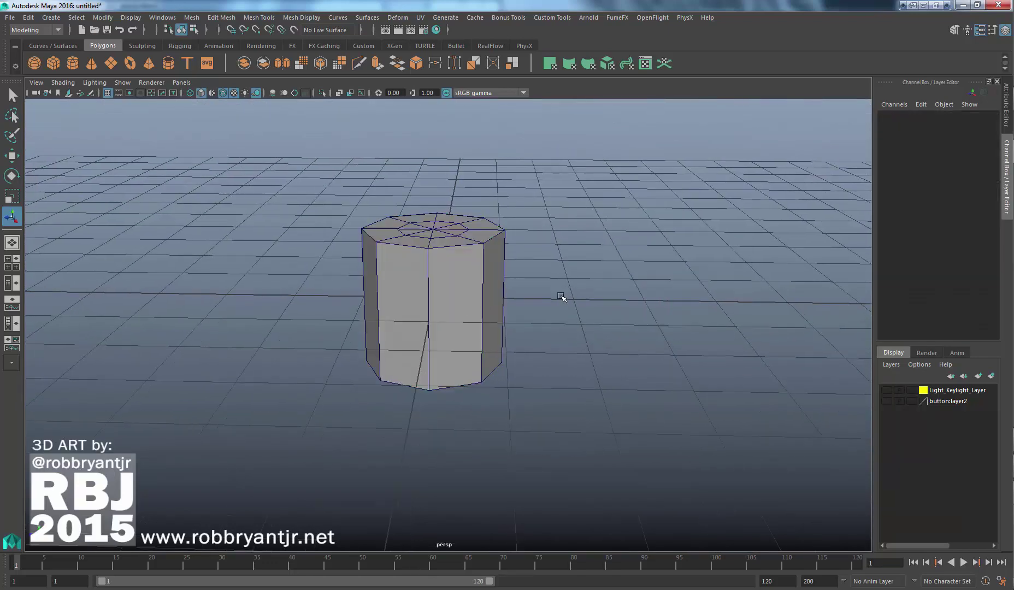
pyautogui.click(469, 276)
pyautogui.keyDown('alt'); pyautogui.moveTo(464, 261); pyautogui.dragTo(462, 264); pyautogui.keyUp('alt')
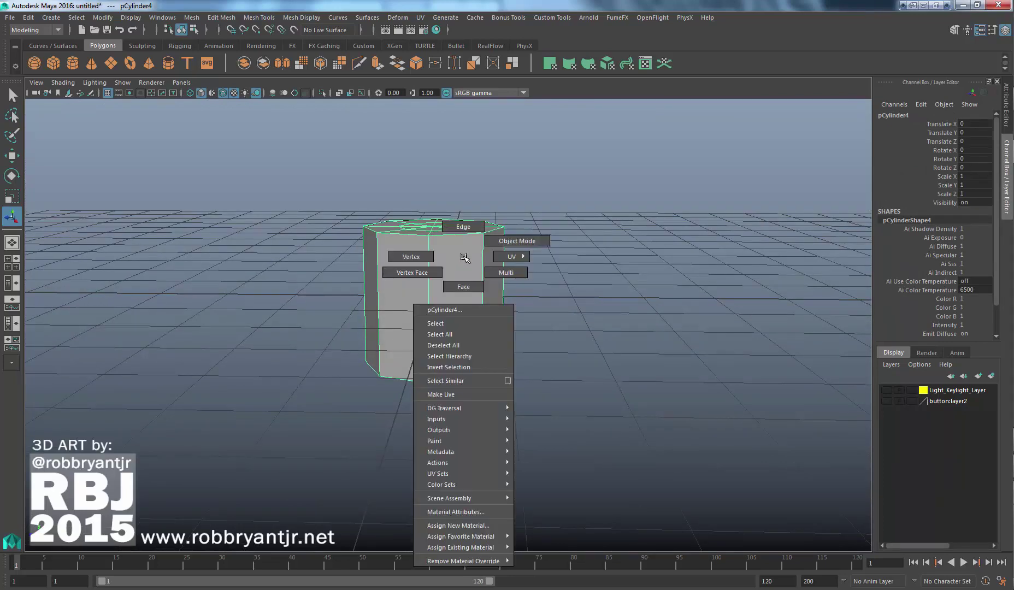
pyautogui.moveTo(465, 258); pyautogui.dragTo(470, 287, button='right')
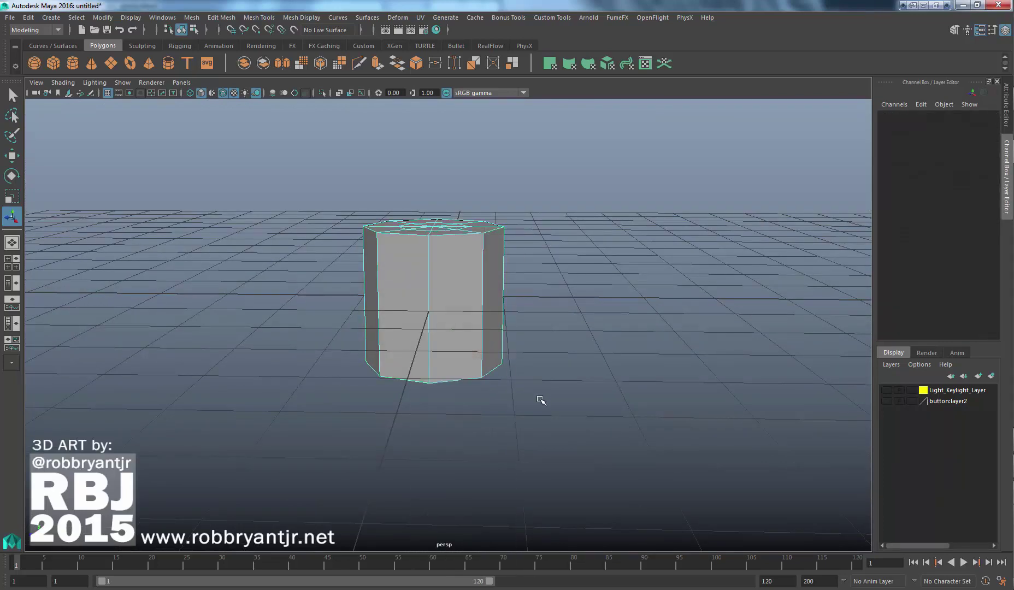
pyautogui.keyDown('alt'); pyautogui.moveTo(535, 401); pyautogui.dragTo(534, 388); pyautogui.keyUp('alt')
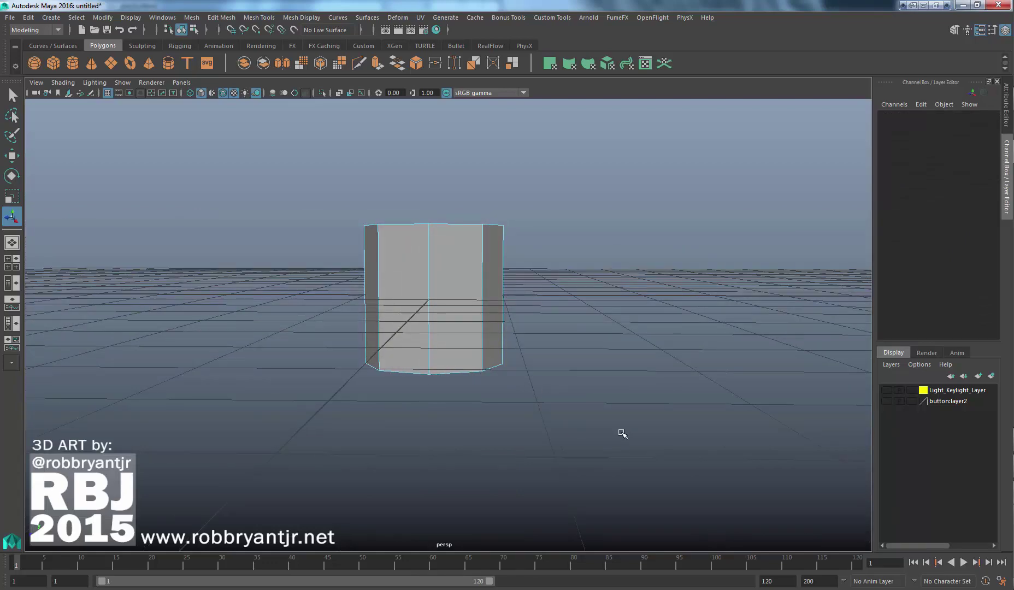
pyautogui.moveTo(621, 432); pyautogui.dragTo(304, 293)
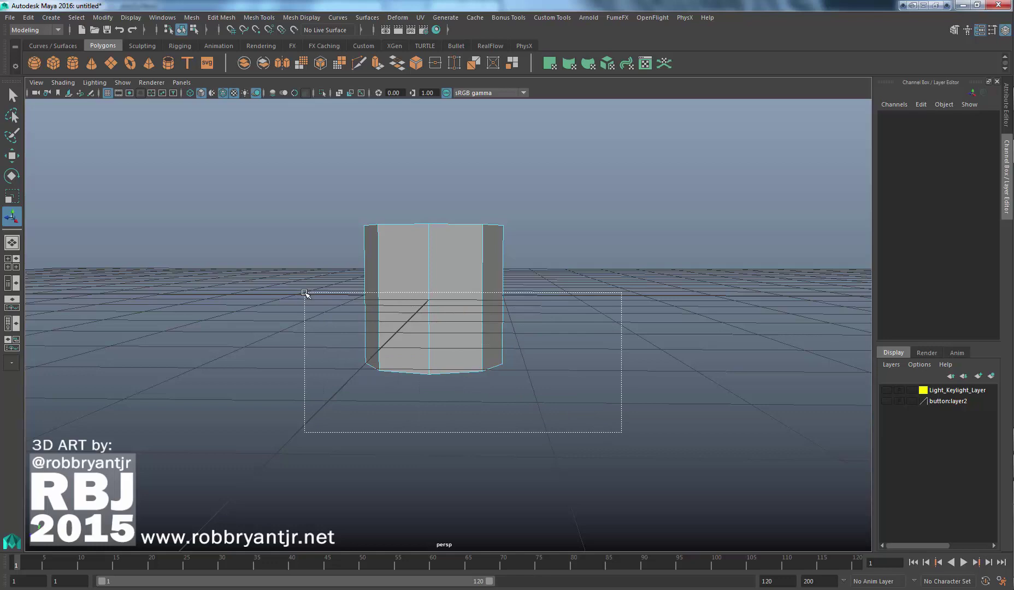
pyautogui.moveTo(304, 293); pyautogui.dragTo(305, 293)
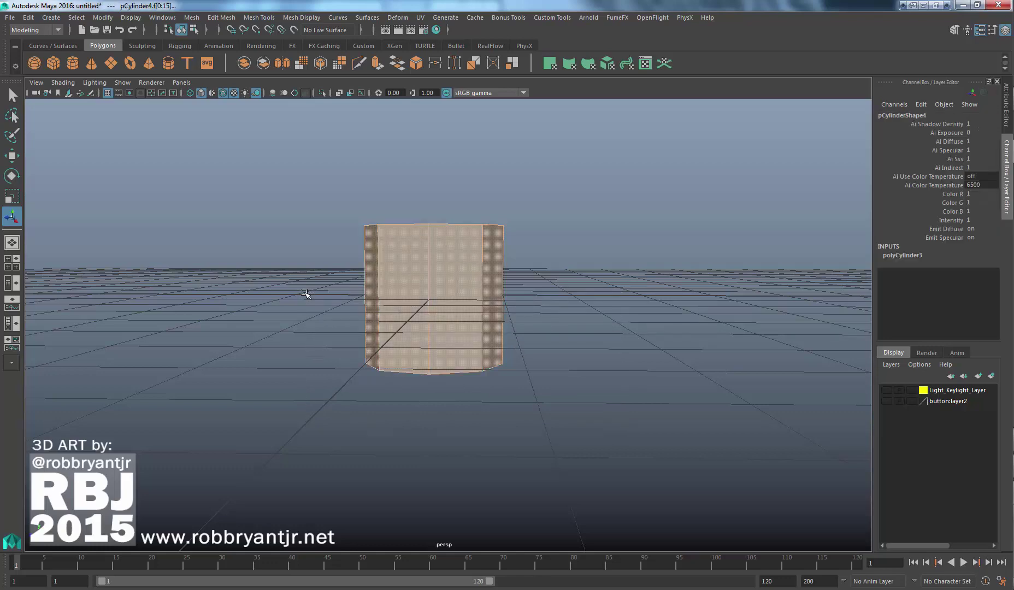
pyautogui.keyDown('alt'); pyautogui.moveTo(422, 277); pyautogui.dragTo(419, 304); pyautogui.keyUp('alt')
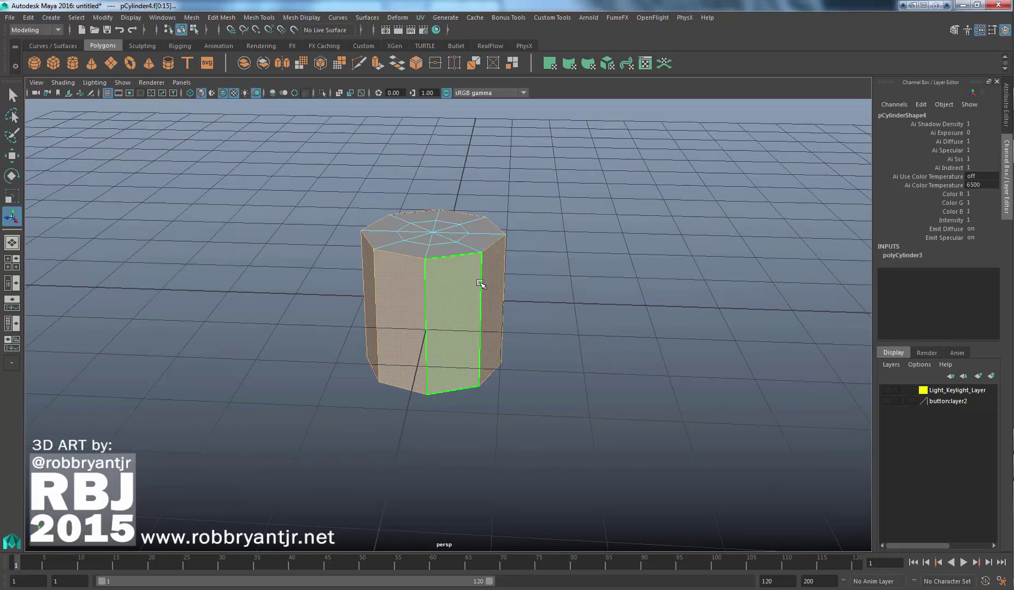
pyautogui.click(480, 278)
pyautogui.hotkey('ctrl', 'z')
pyautogui.keyDown('alt'); pyautogui.moveTo(505, 362); pyautogui.dragTo(475, 356); pyautogui.keyUp('alt')
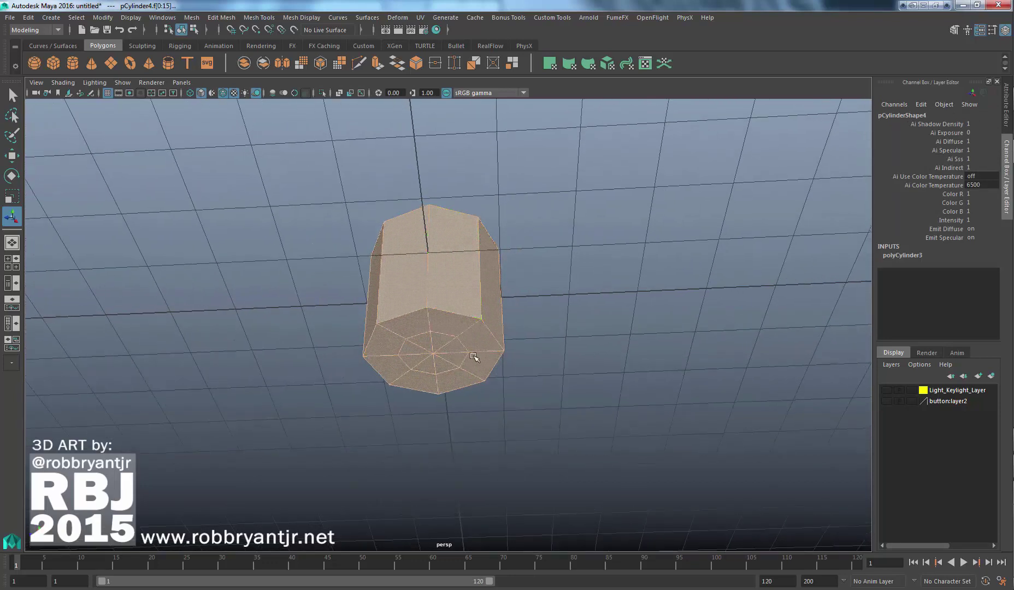
pyautogui.keyDown('alt'); pyautogui.moveTo(500, 259); pyautogui.dragTo(419, 330); pyautogui.keyUp('alt')
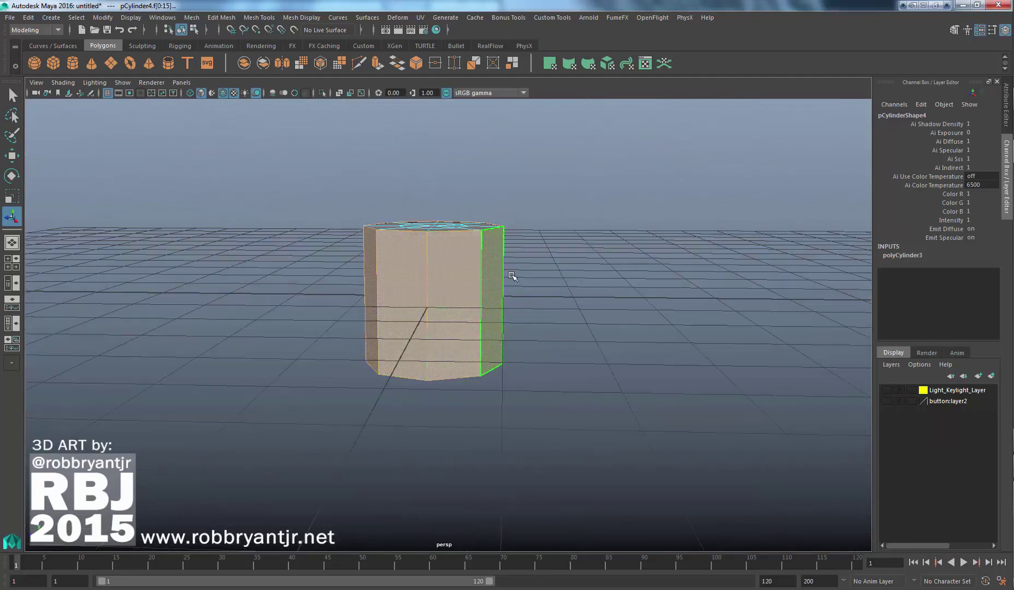
pyautogui.keyDown('alt'); pyautogui.moveTo(507, 285); pyautogui.dragTo(501, 323); pyautogui.keyUp('alt')
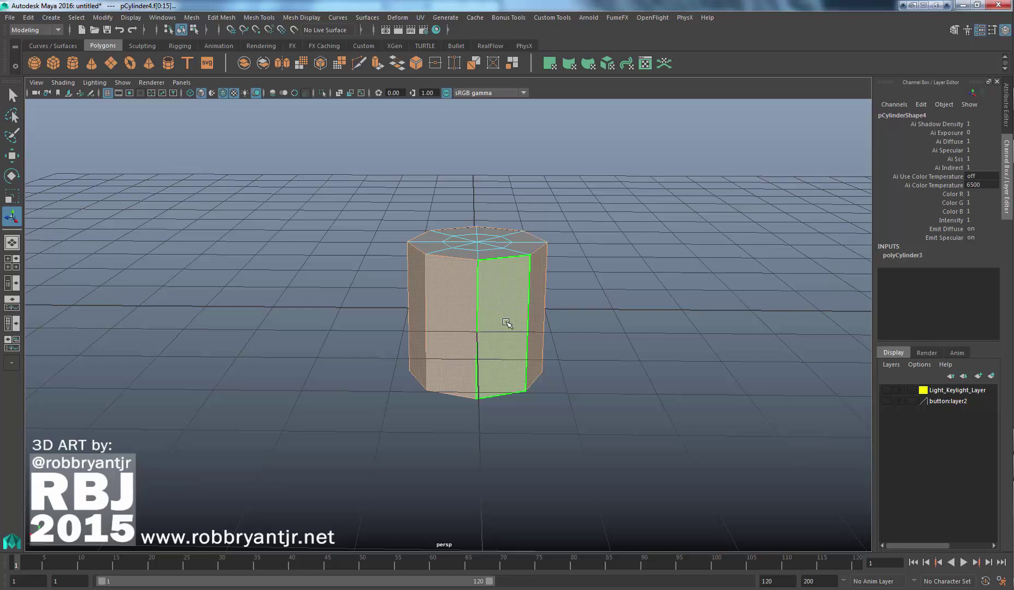
pyautogui.press('Delete')
pyautogui.keyDown('alt'); pyautogui.moveTo(505, 284); pyautogui.dragTo(507, 300); pyautogui.keyUp('alt')
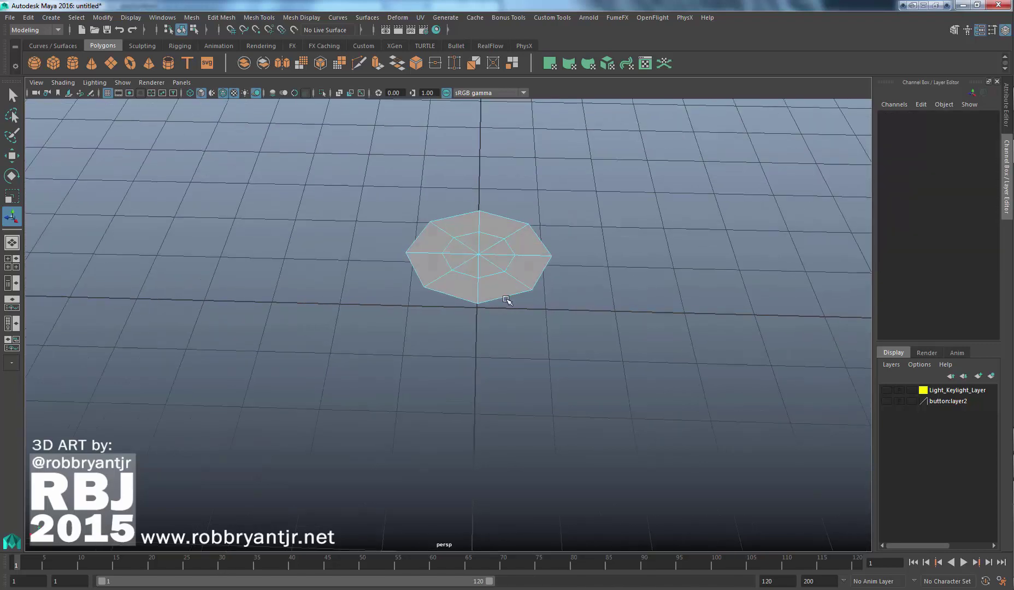
# Delete the inner triangular faces around the centre of the octagonal cap to open a hole
pyautogui.keyDown('alt'); pyautogui.moveTo(479, 283); pyautogui.dragTo(551, 273, button='right'); pyautogui.keyUp('alt')
pyautogui.keyDown('alt'); pyautogui.moveTo(547, 271); pyautogui.dragTo(528, 349, button='middle'); pyautogui.keyUp('alt')
pyautogui.keyDown('alt'); pyautogui.moveTo(525, 290); pyautogui.dragTo(575, 283, button='right'); pyautogui.keyUp('alt')
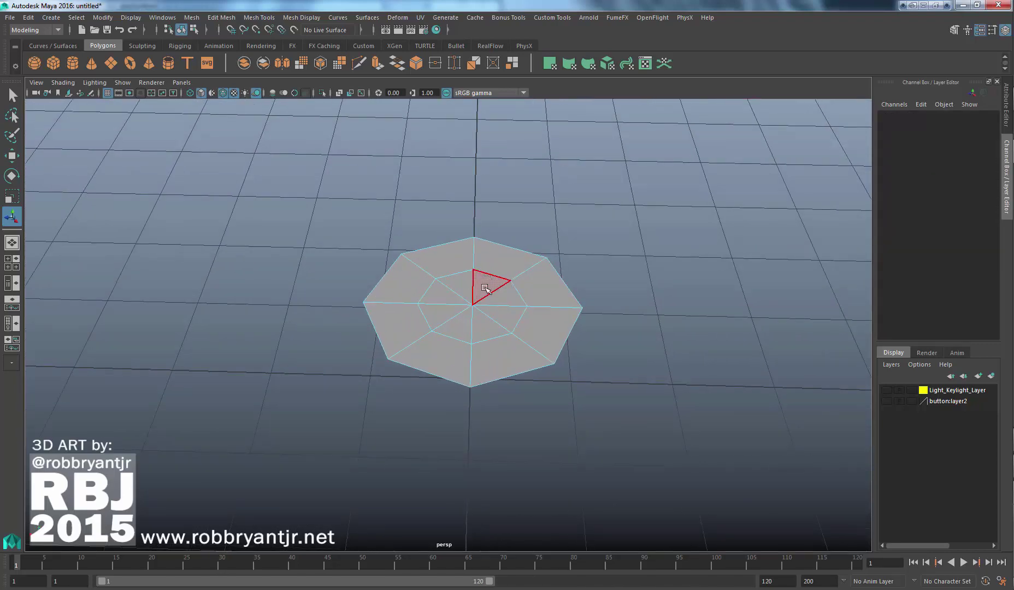
pyautogui.moveTo(484, 286)
pyautogui.keyDown('alt'); pyautogui.mouseDown()
pyautogui.moveTo(486, 295)
pyautogui.moveTo(489, 279)
pyautogui.mouseUp(); pyautogui.keyUp('alt')
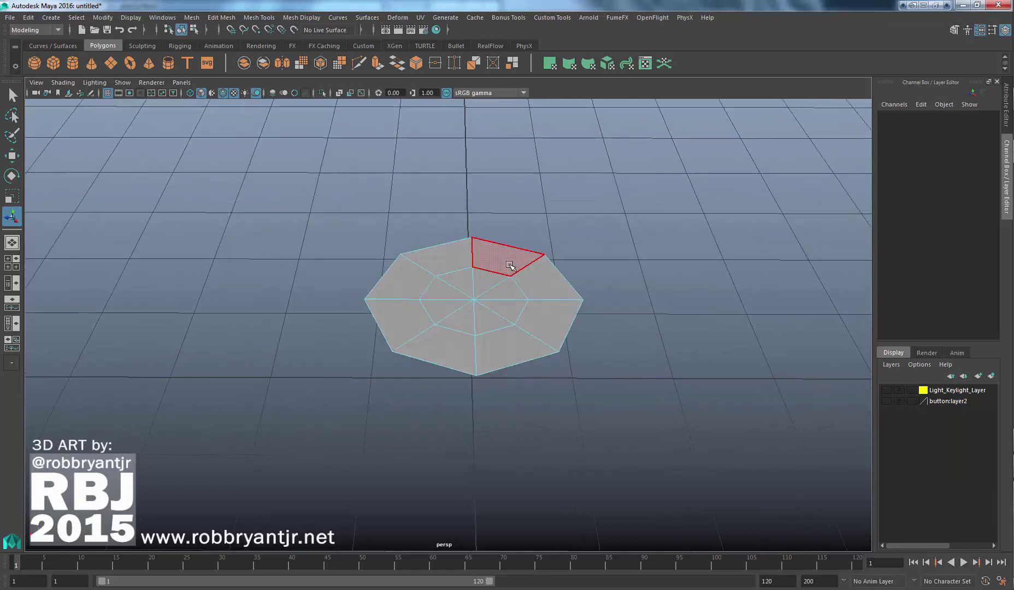
pyautogui.keyDown('alt'); pyautogui.moveTo(503, 290); pyautogui.dragTo(503, 326); pyautogui.keyUp('alt')
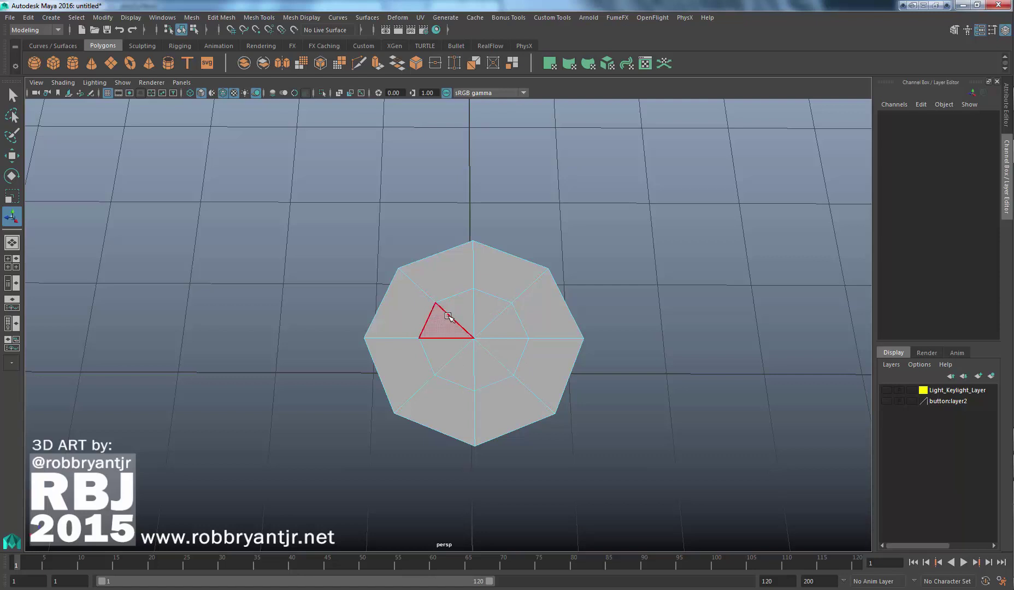
pyautogui.moveTo(448, 316); pyautogui.dragTo(498, 361)
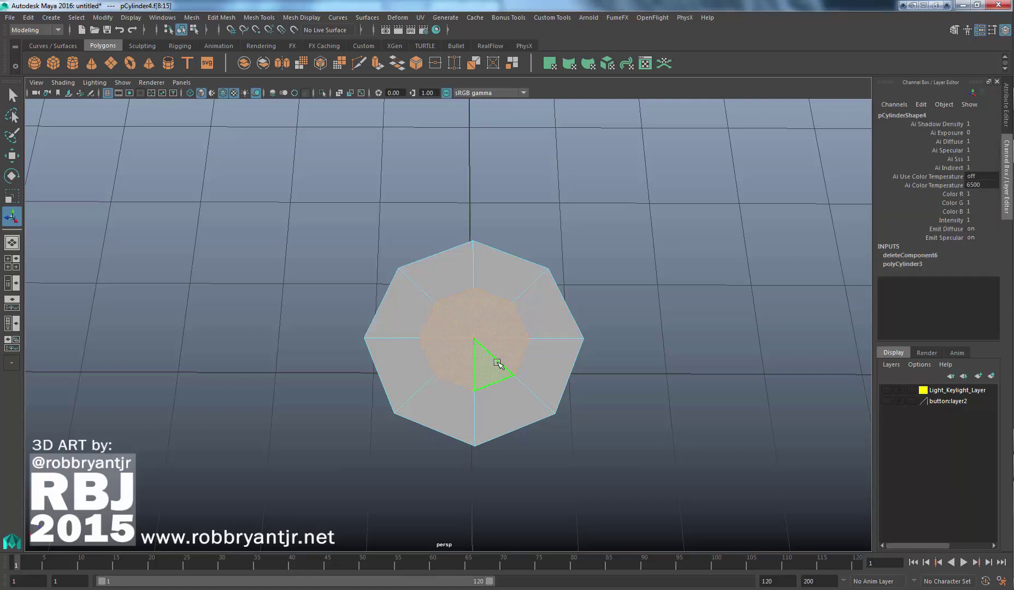
pyautogui.press('Delete')
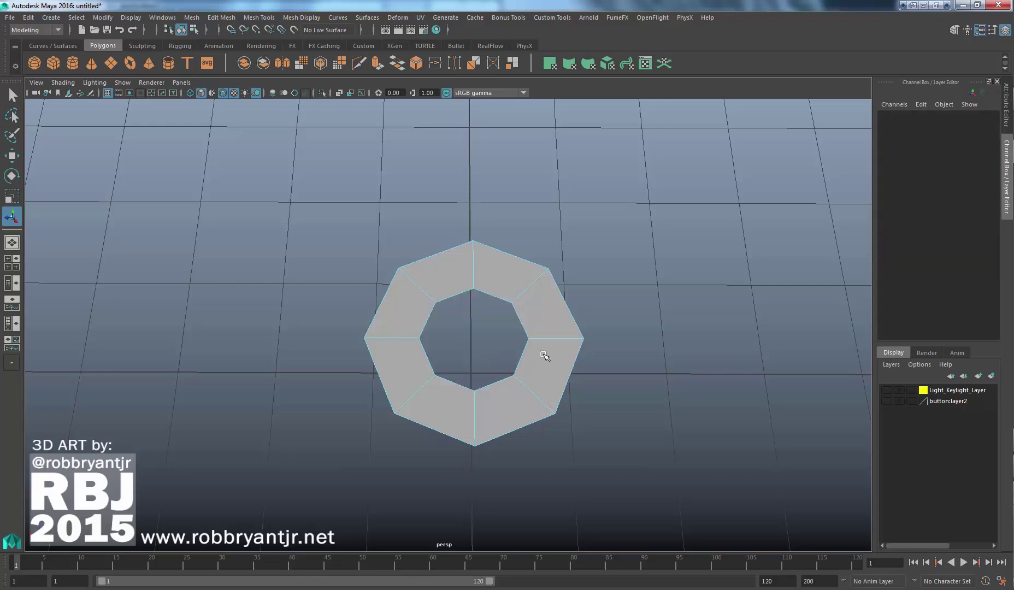
# Return to object mode and select the whole octagonal ring
pyautogui.keyDown('alt'); pyautogui.moveTo(560, 353); pyautogui.dragTo(528, 342, button='right'); pyautogui.keyUp('alt')
pyautogui.keyDown('alt'); pyautogui.moveTo(528, 342); pyautogui.dragTo(532, 356); pyautogui.keyUp('alt')
pyautogui.keyDown('alt'); pyautogui.moveTo(533, 357); pyautogui.dragTo(533, 358, button='right'); pyautogui.keyUp('alt')
pyautogui.keyDown('alt'); pyautogui.moveTo(533, 358); pyautogui.dragTo(548, 306); pyautogui.keyUp('alt')
pyautogui.keyDown('alt'); pyautogui.moveTo(496, 321); pyautogui.dragTo(538, 325, button='right'); pyautogui.keyUp('alt')
pyautogui.keyDown('alt'); pyautogui.moveTo(537, 324); pyautogui.dragTo(536, 350); pyautogui.keyUp('alt')
pyautogui.keyDown('alt'); pyautogui.moveTo(535, 297); pyautogui.dragTo(556, 264, button='right'); pyautogui.keyUp('alt')
pyautogui.click(557, 265)
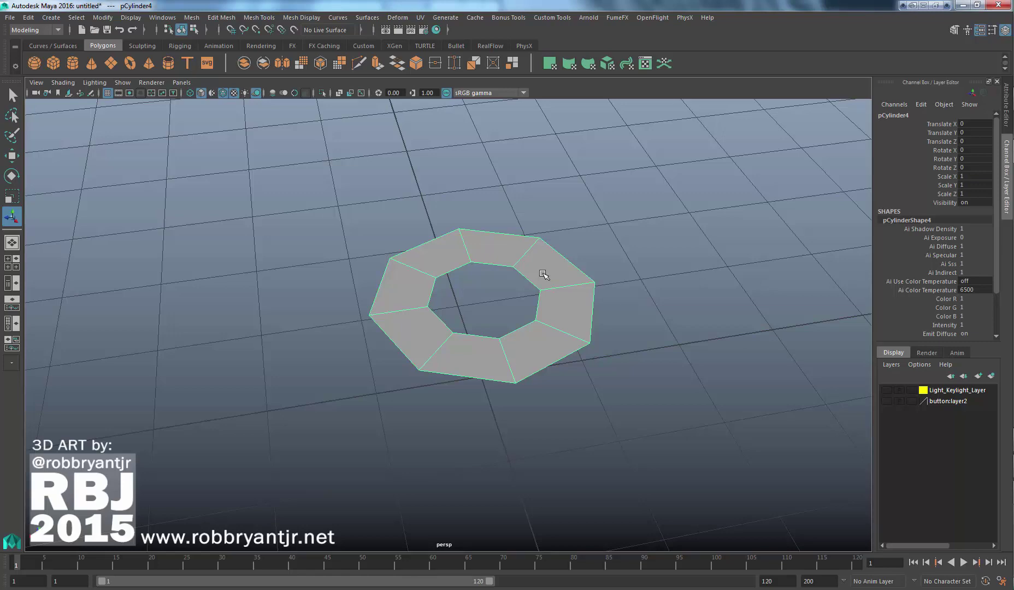
pyautogui.keyDown('alt'); pyautogui.moveTo(599, 308); pyautogui.dragTo(493, 312, button='right'); pyautogui.keyUp('alt')
pyautogui.keyDown('alt'); pyautogui.moveTo(494, 311); pyautogui.dragTo(546, 313); pyautogui.keyUp('alt')
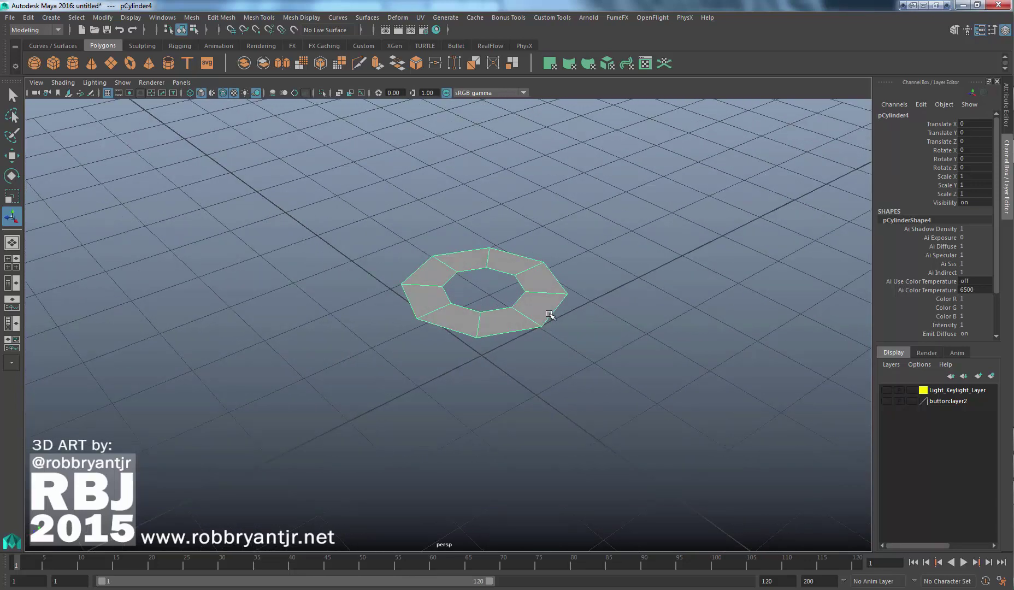
pyautogui.press('space')
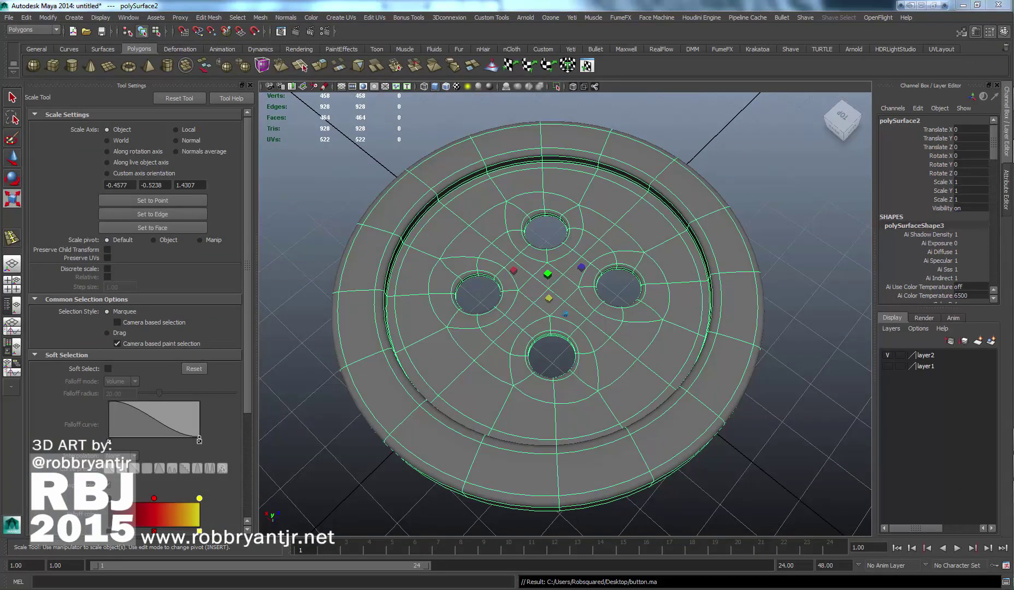
# Switch from the finished reference button in Maya 2014 back to the Maya 2016 scene with the octagonal ring
pyautogui.moveTo(1013, 152)
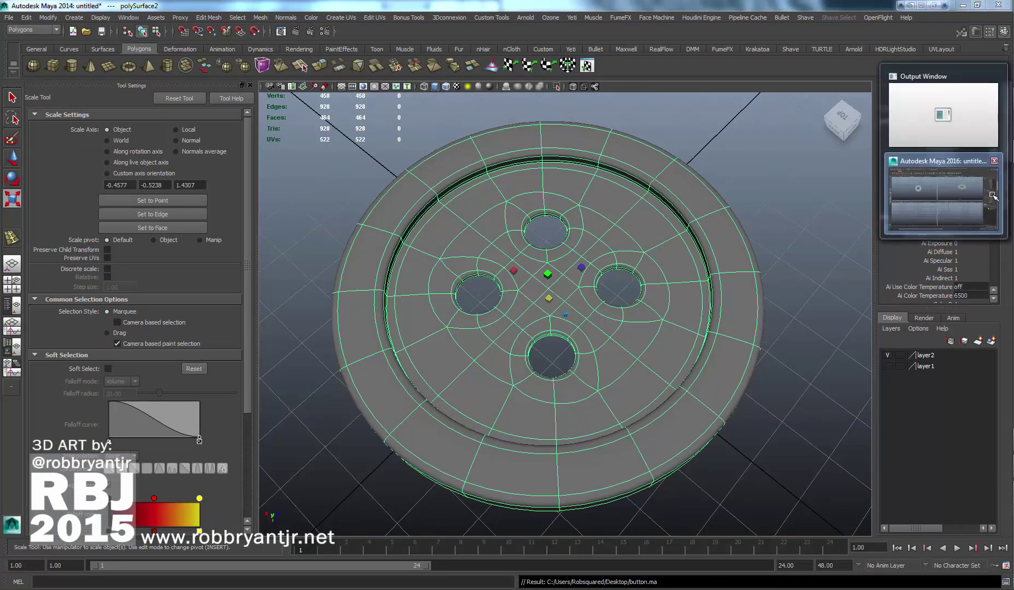
pyautogui.click(977, 200)
pyautogui.moveTo(1013, 152)
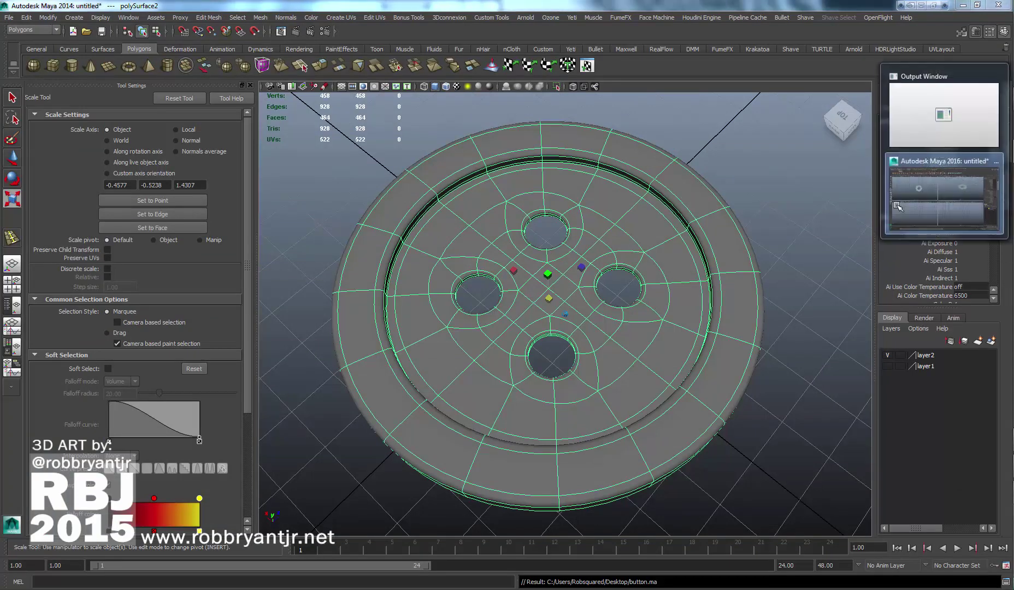
pyautogui.click(932, 195)
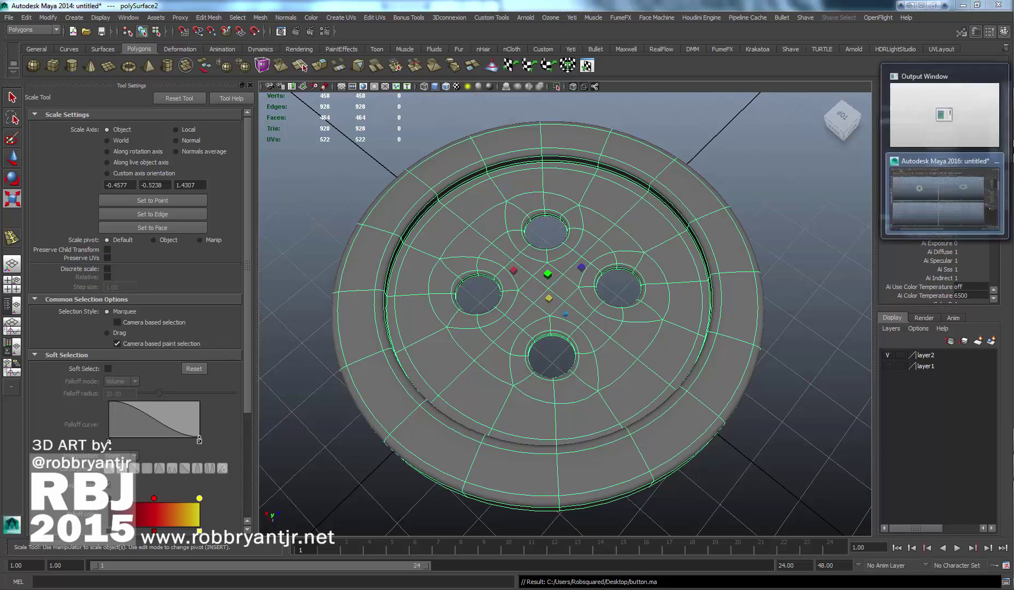
pyautogui.click(944, 117)
pyautogui.click(890, 180)
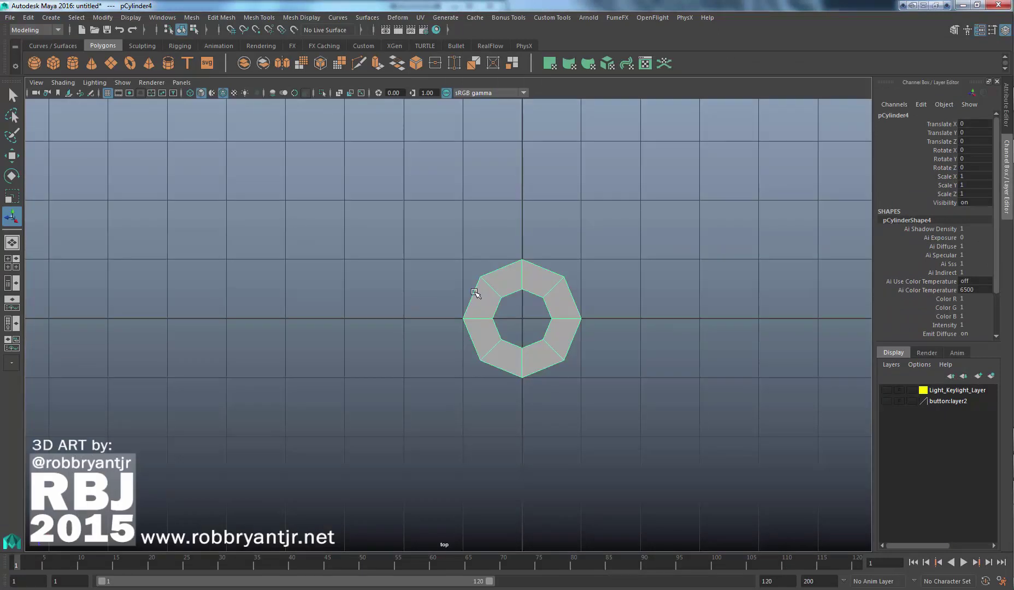
# Move the octagonal ring freely off the origin in the top view to about X 1.03, Z -1.02
pyautogui.keyDown('alt'); pyautogui.moveTo(503, 302); pyautogui.dragTo(668, 334, button='right'); pyautogui.keyUp('alt')
pyautogui.keyDown('alt'); pyautogui.moveTo(667, 334); pyautogui.dragTo(485, 268, button='middle'); pyautogui.keyUp('alt')
pyautogui.keyDown('alt'); pyautogui.moveTo(484, 267); pyautogui.dragTo(703, 313, button='right'); pyautogui.keyUp('alt')
pyautogui.keyDown('alt'); pyautogui.moveTo(517, 267); pyautogui.dragTo(584, 353, button='middle'); pyautogui.keyUp('alt')
pyautogui.keyDown('alt'); pyautogui.moveTo(645, 348); pyautogui.dragTo(560, 316, button='right'); pyautogui.keyUp('alt')
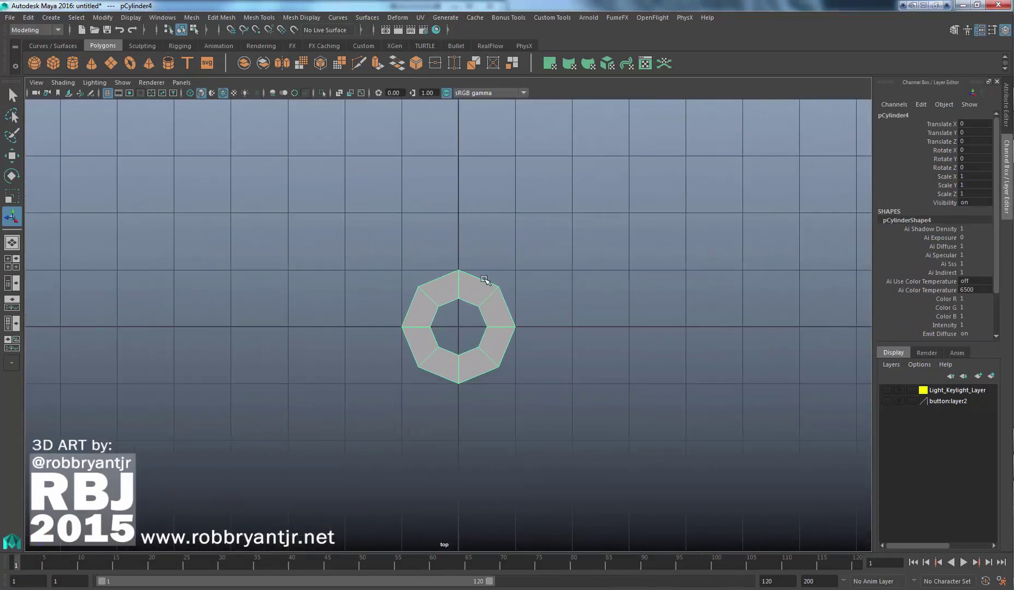
pyautogui.keyDown('alt'); pyautogui.moveTo(484, 278); pyautogui.dragTo(577, 298, button='right'); pyautogui.keyUp('alt')
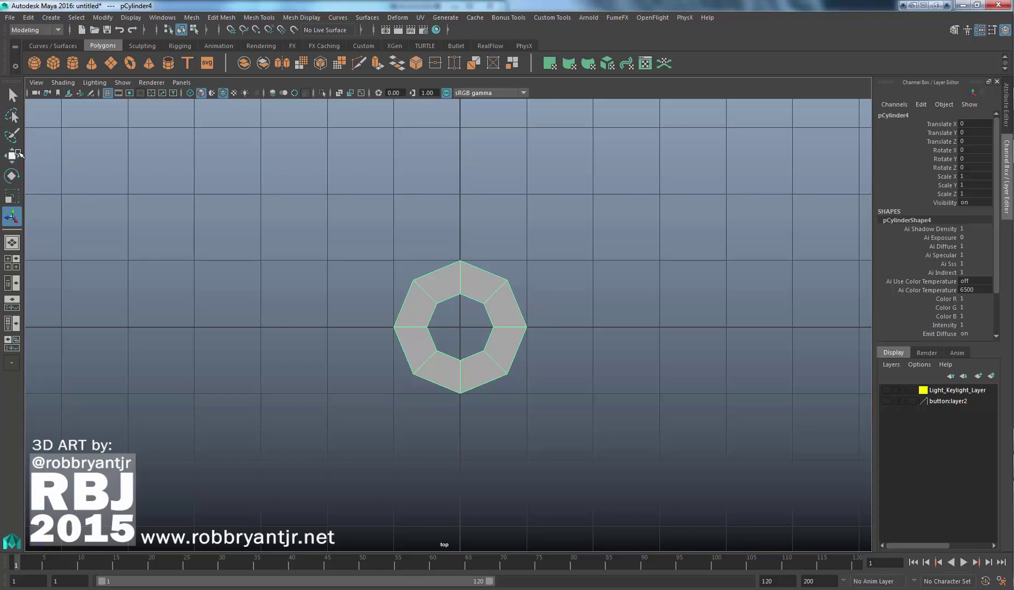
pyautogui.click(19, 154)
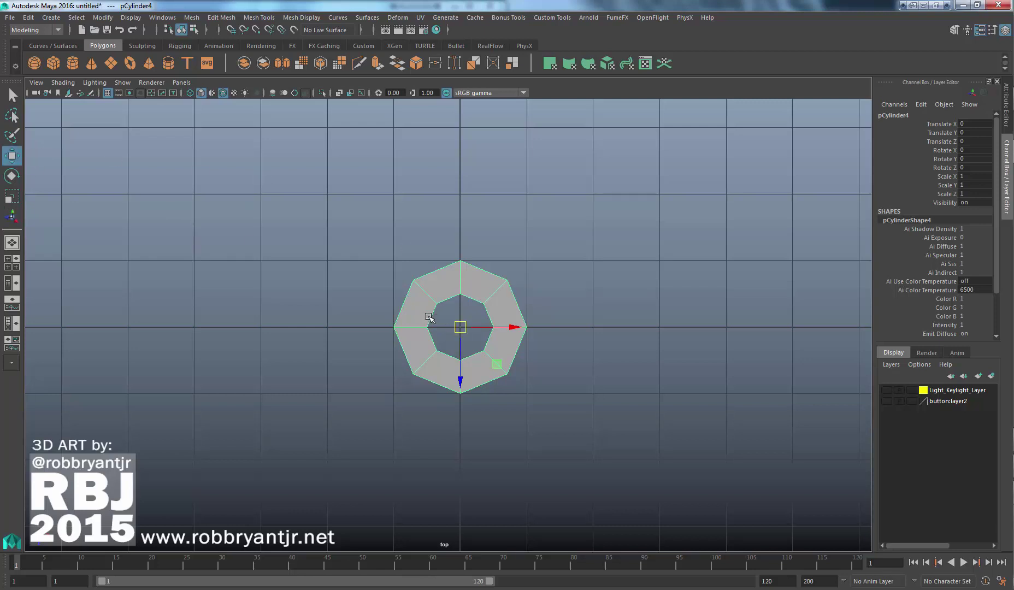
pyautogui.keyDown('alt'); pyautogui.moveTo(429, 316); pyautogui.dragTo(546, 342, button='right'); pyautogui.keyUp('alt')
pyautogui.keyDown('alt'); pyautogui.moveTo(514, 338); pyautogui.dragTo(512, 347, button='middle'); pyautogui.keyUp('alt')
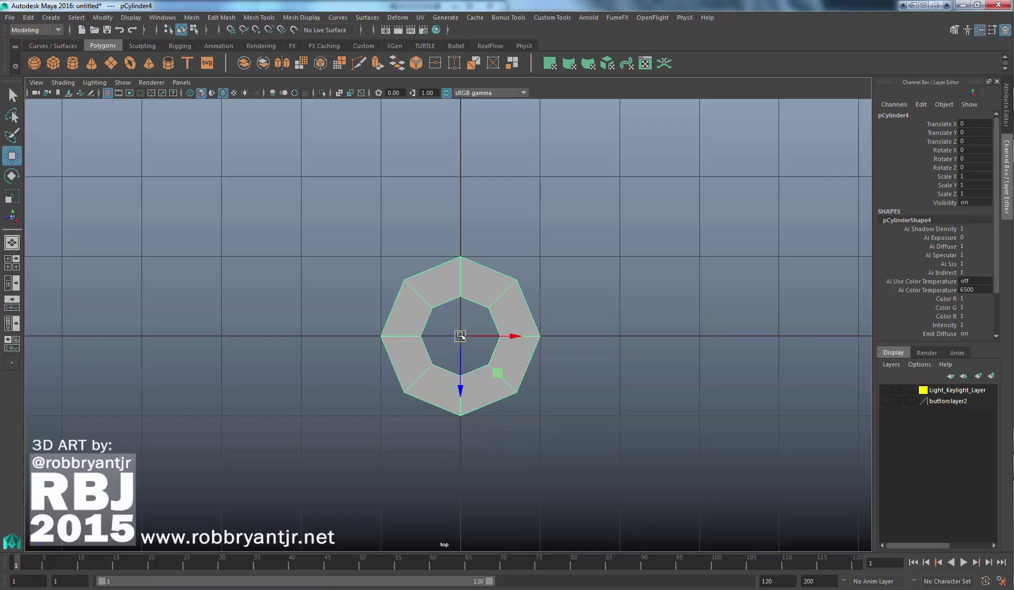
pyautogui.moveTo(461, 336); pyautogui.dragTo(542, 255)
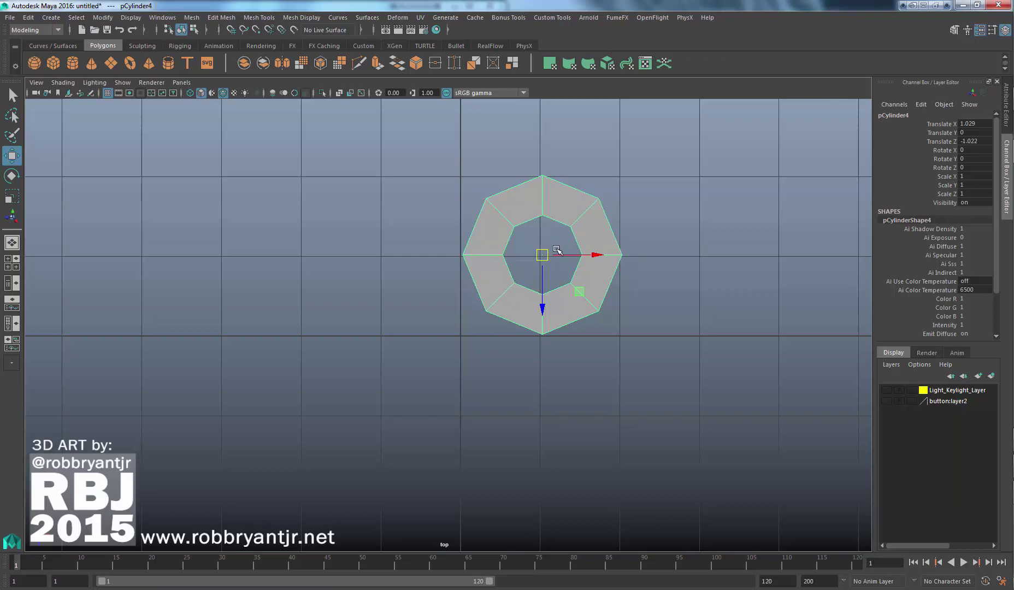
# Align the ring's centre exactly to the grid intersection at Translate X 1 and Translate Z -1
pyautogui.scroll(2, 557, 250)
pyautogui.keyDown('alt'); pyautogui.moveTo(590, 230); pyautogui.dragTo(514, 336, button='middle'); pyautogui.keyUp('alt')
pyautogui.scroll(6, 520, 274)
pyautogui.scroll(8, 491, 277)
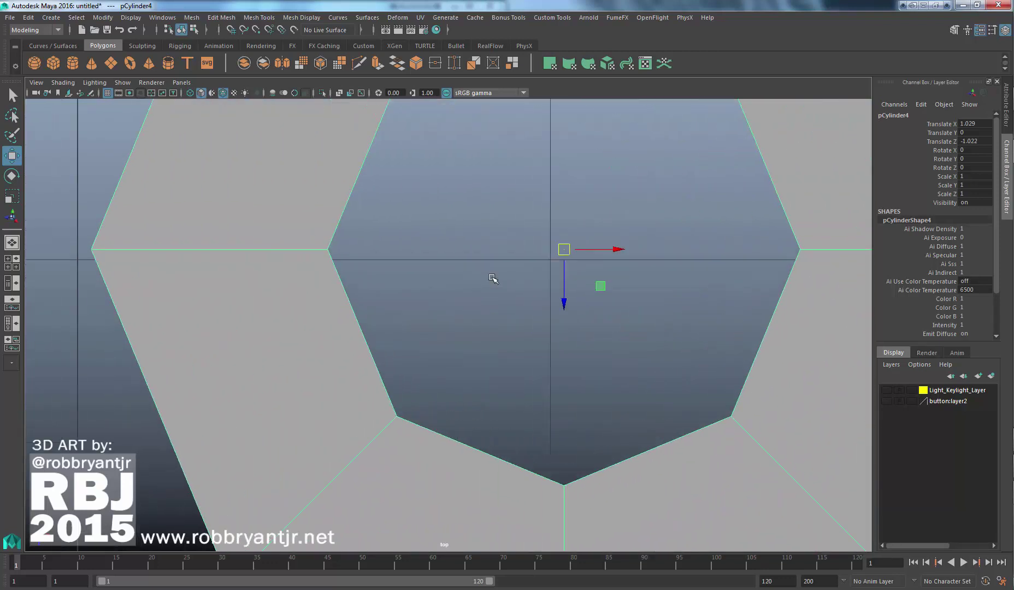
pyautogui.keyDown('alt'); pyautogui.moveTo(469, 266); pyautogui.dragTo(348, 298, button='middle'); pyautogui.keyUp('alt')
pyautogui.scroll(-10, 426, 298)
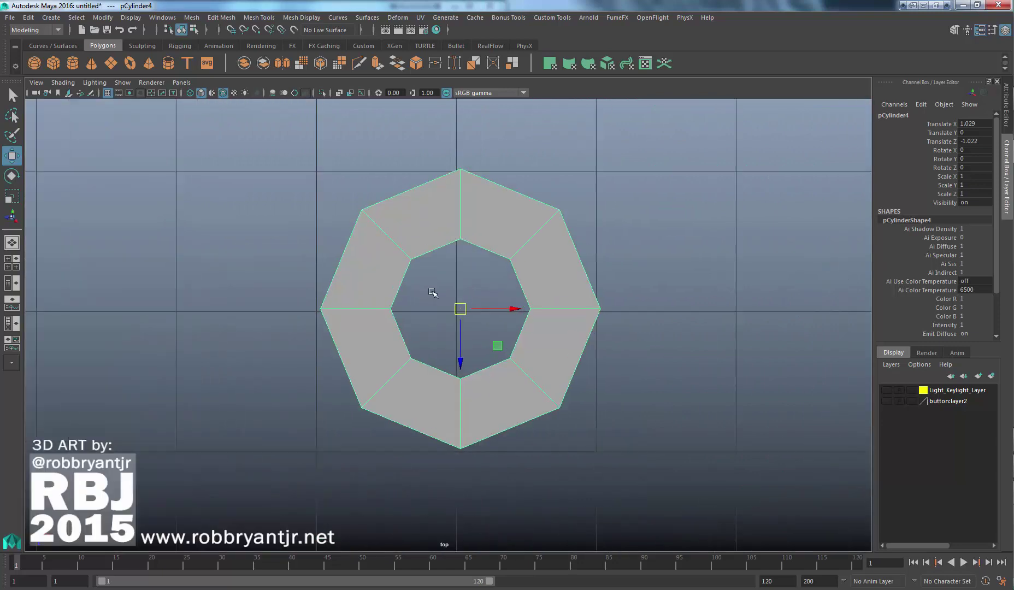
pyautogui.scroll(7, 431, 292)
pyautogui.scroll(-8, 432, 292)
pyautogui.scroll(8, 432, 293)
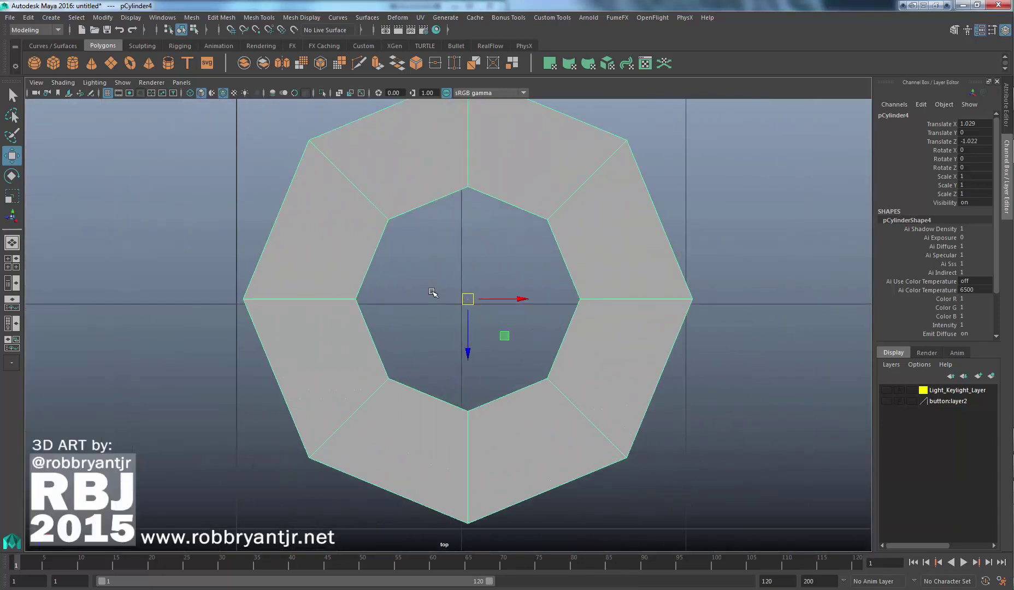
pyautogui.scroll(6, 433, 292)
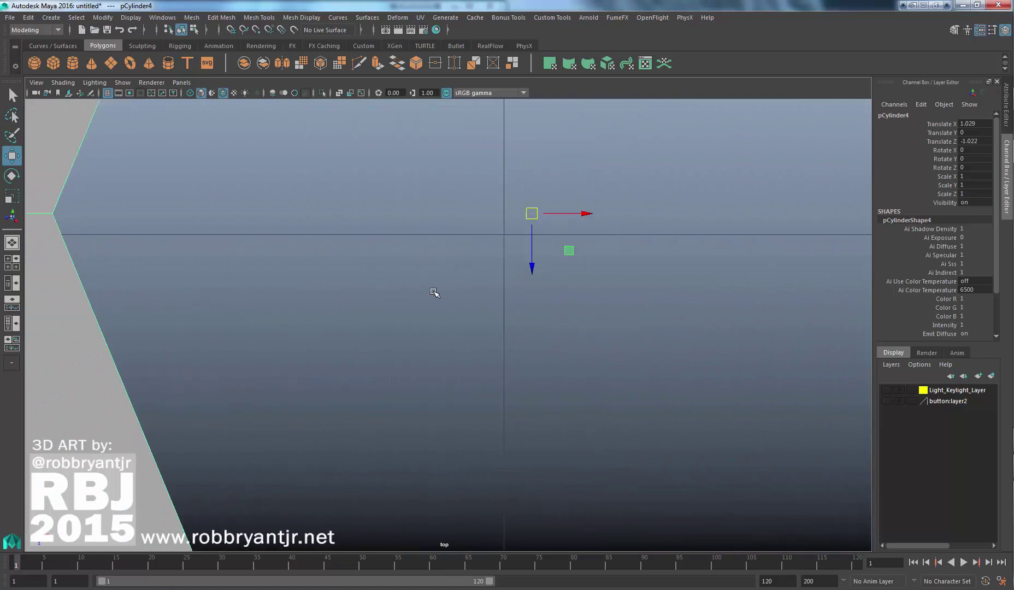
pyautogui.moveTo(585, 211); pyautogui.dragTo(557, 215)
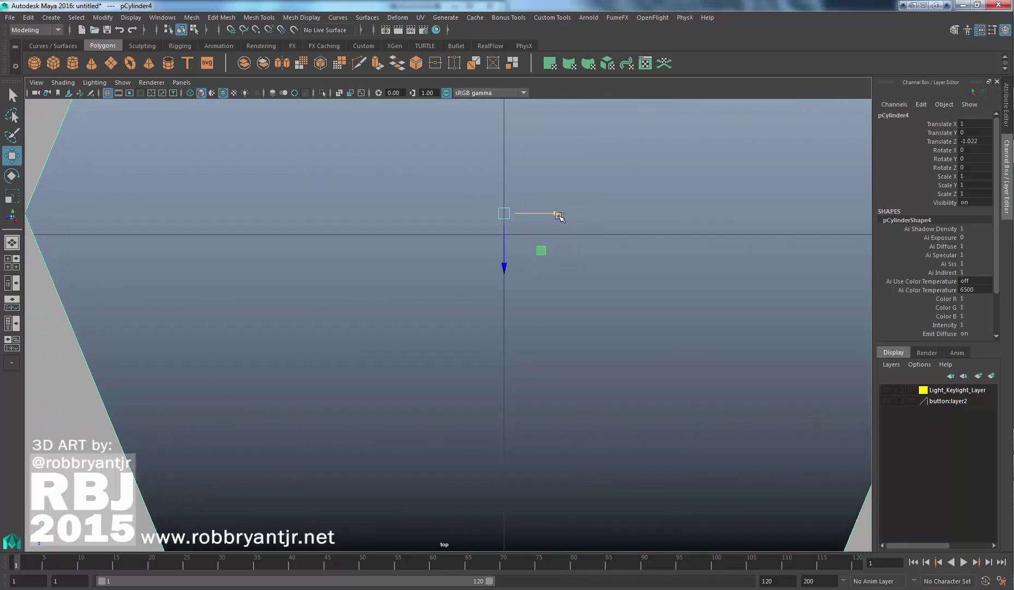
pyautogui.moveTo(503, 264); pyautogui.dragTo(503, 288)
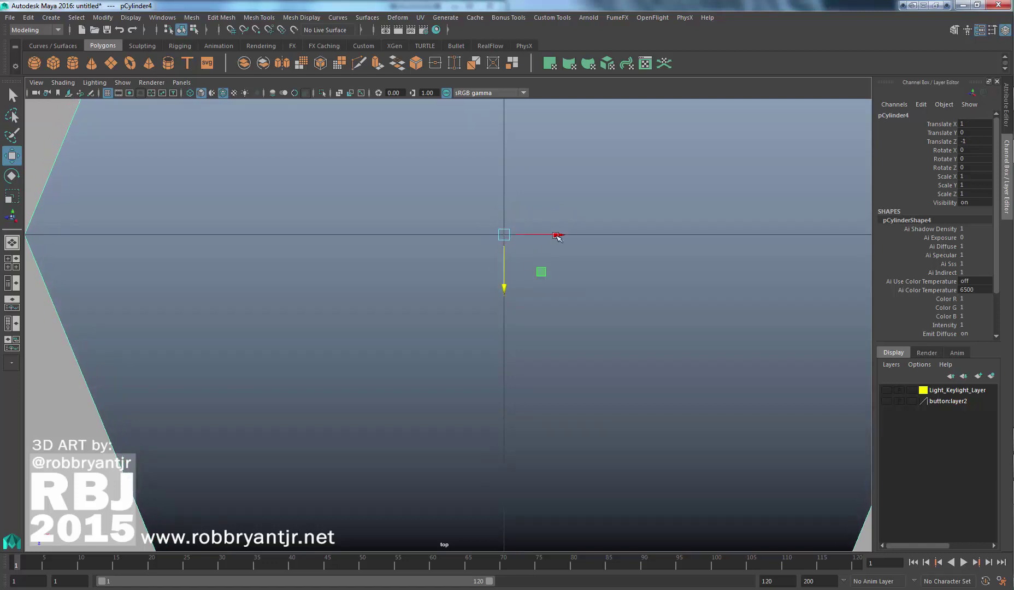
pyautogui.scroll(3, 571, 228)
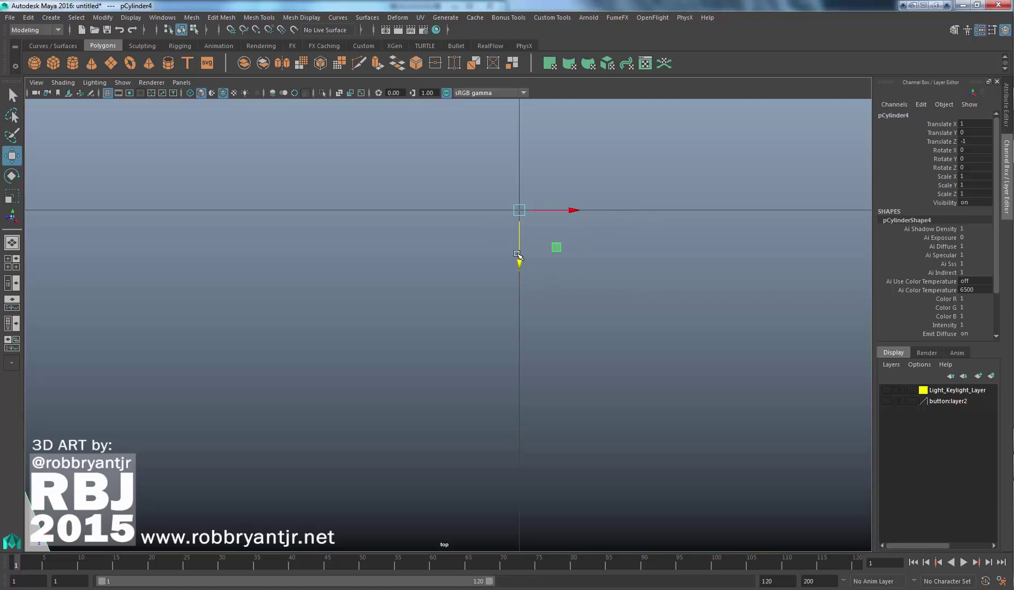
pyautogui.press('f')
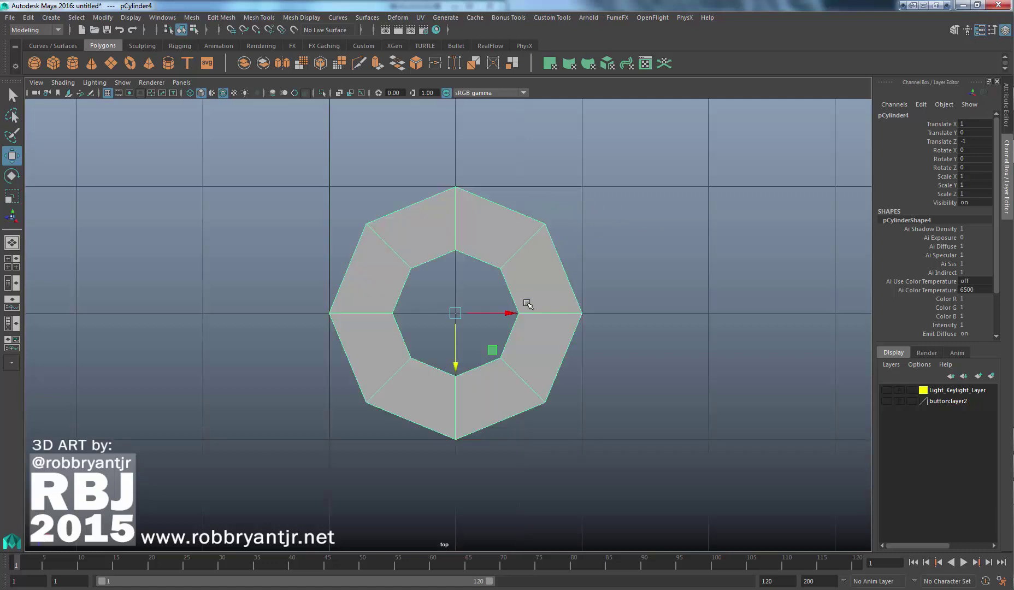
# Reset the Insert Edge Loop tool's settings and set it to Multiple edge loops with 1 loop
pyautogui.keyDown('alt'); pyautogui.moveTo(525, 315); pyautogui.dragTo(552, 270, button='middle'); pyautogui.keyUp('alt')
pyautogui.keyDown('alt'); pyautogui.moveTo(488, 282); pyautogui.dragTo(501, 296, button='middle'); pyautogui.keyUp('alt')
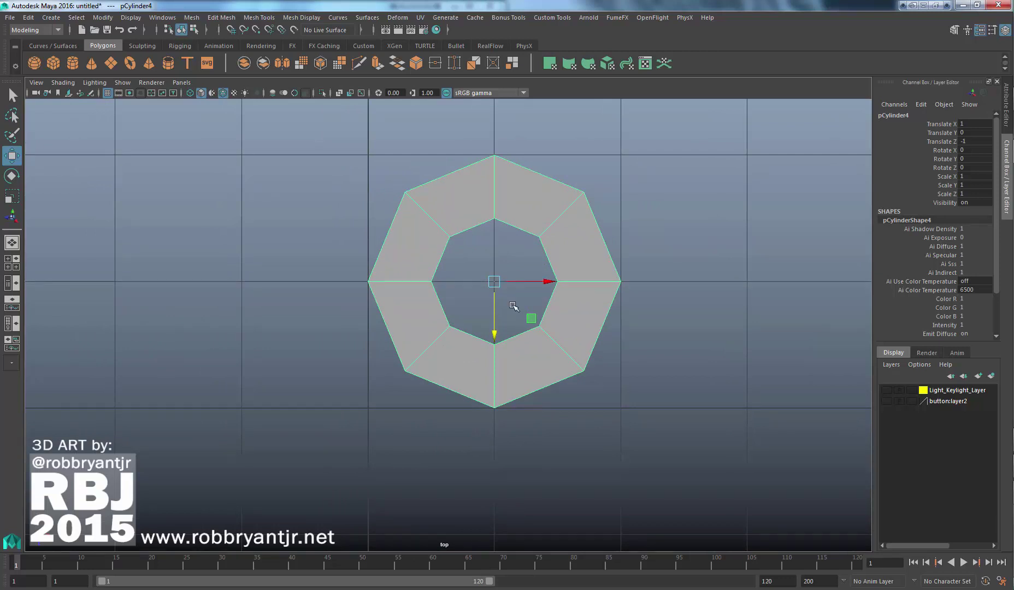
pyautogui.keyDown('alt'); pyautogui.moveTo(516, 317); pyautogui.dragTo(554, 359, button='middle'); pyautogui.keyUp('alt')
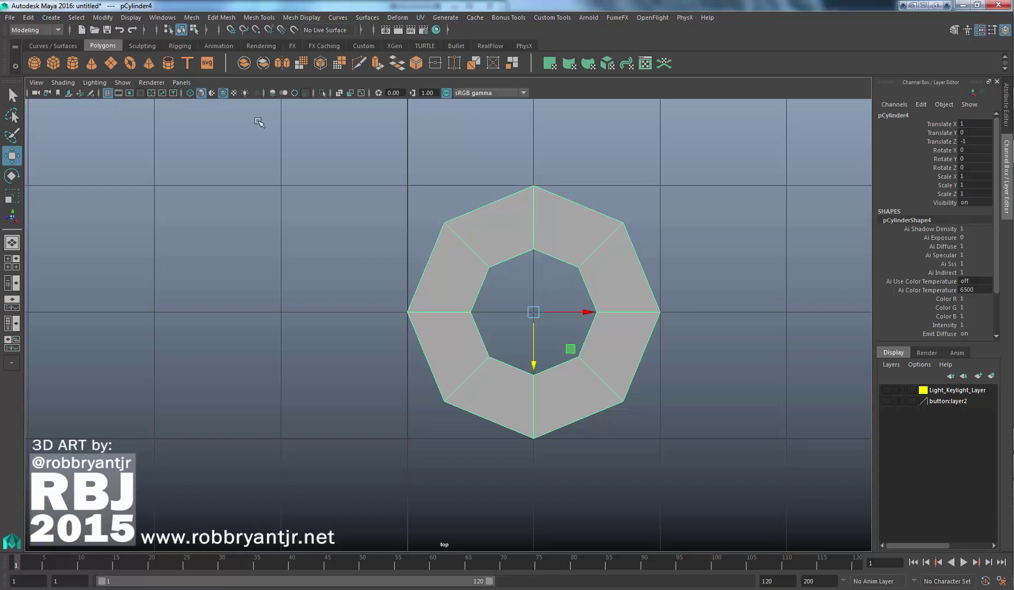
pyautogui.click(225, 18)
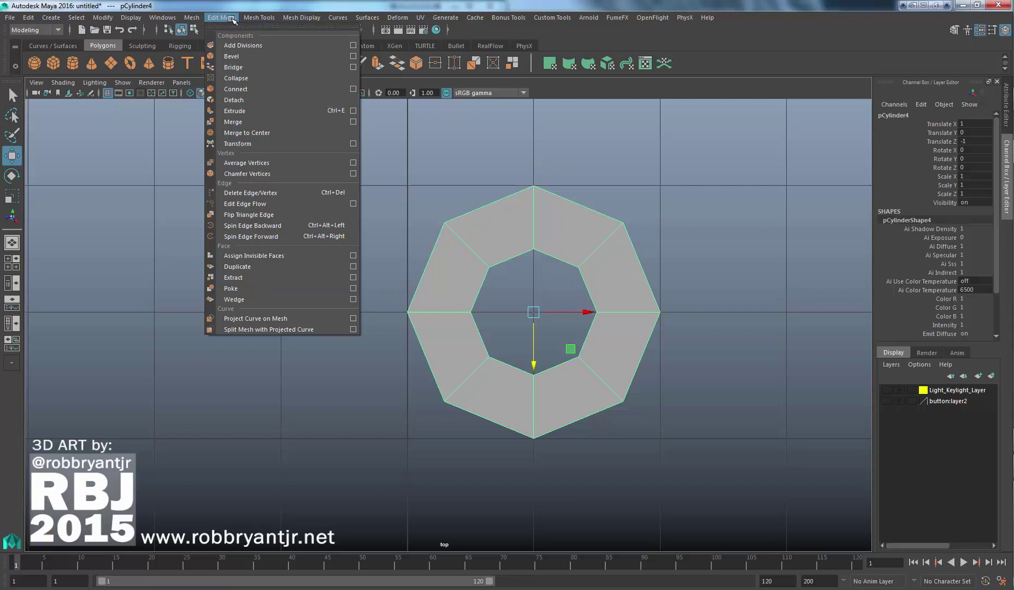
pyautogui.moveTo(254, 18)
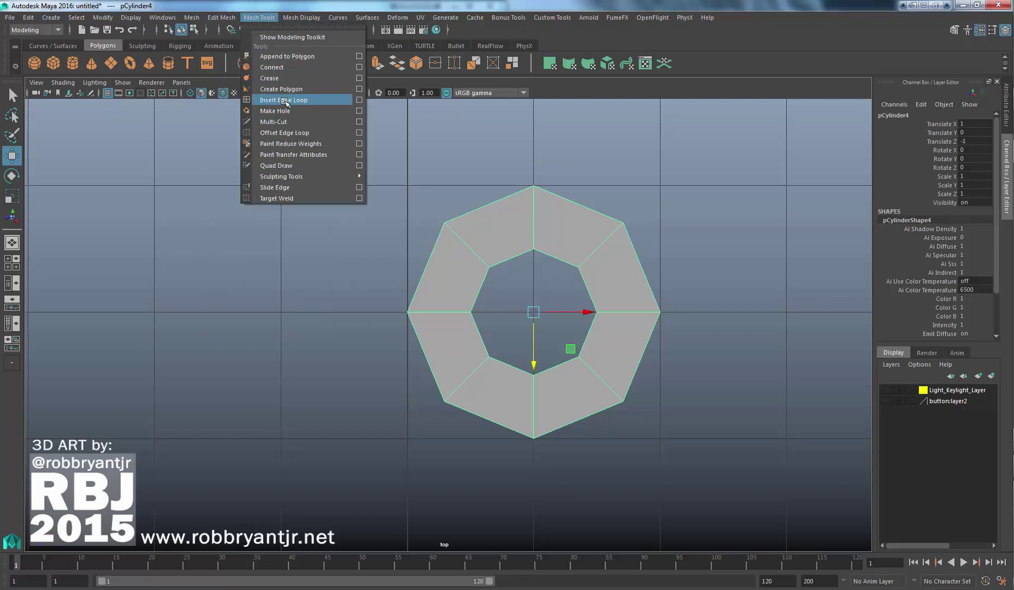
pyautogui.click(359, 100)
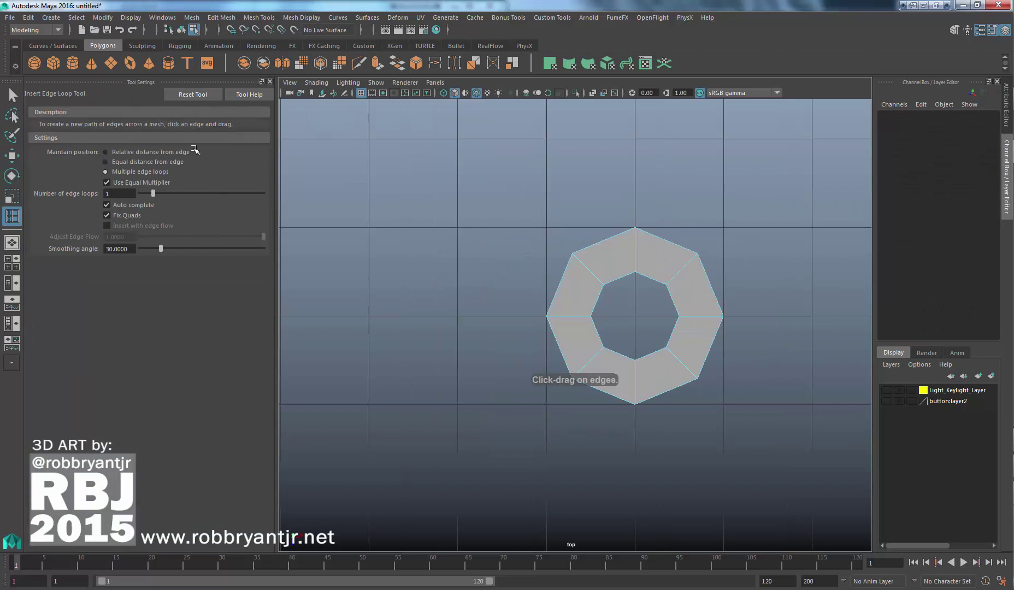
pyautogui.click(195, 95)
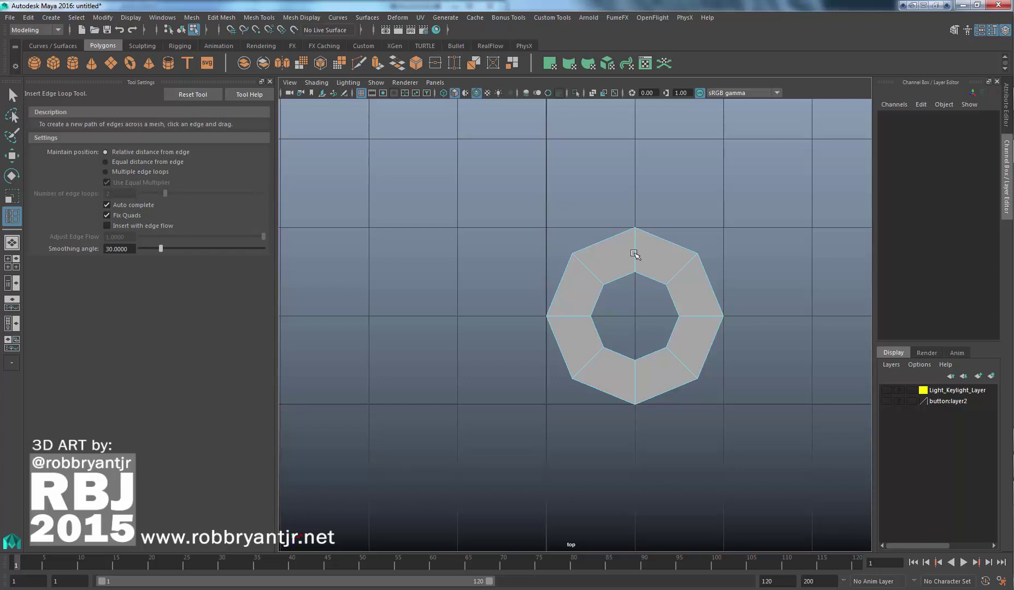
pyautogui.keyDown('alt'); pyautogui.moveTo(605, 249); pyautogui.dragTo(543, 215, button='middle'); pyautogui.keyUp('alt')
pyautogui.keyDown('alt'); pyautogui.moveTo(543, 215); pyautogui.dragTo(691, 240, button='right'); pyautogui.keyUp('alt')
pyautogui.keyDown('alt'); pyautogui.moveTo(670, 261); pyautogui.dragTo(679, 301, button='middle'); pyautogui.keyUp('alt')
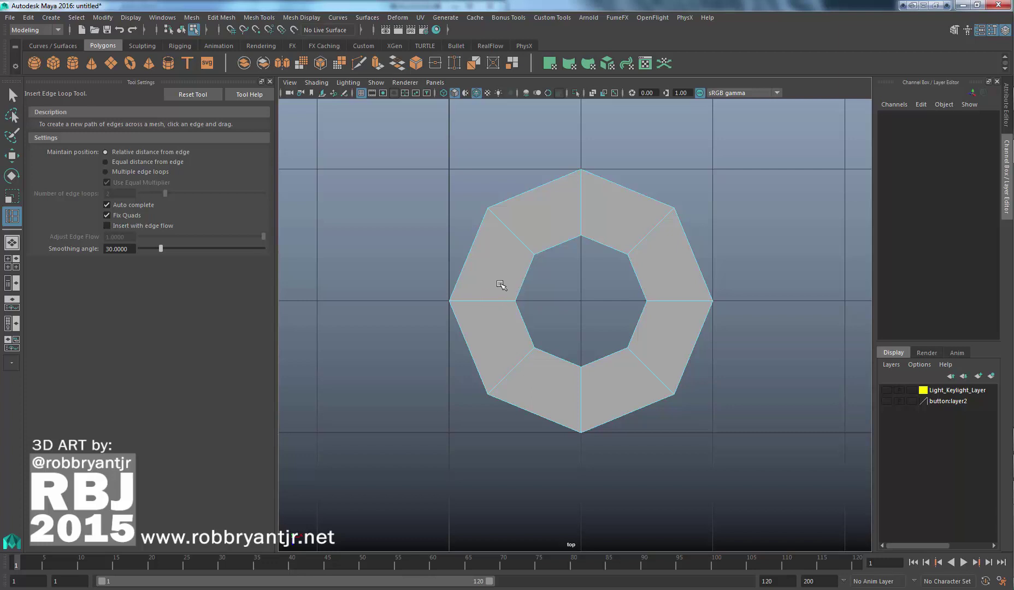
pyautogui.click(106, 172)
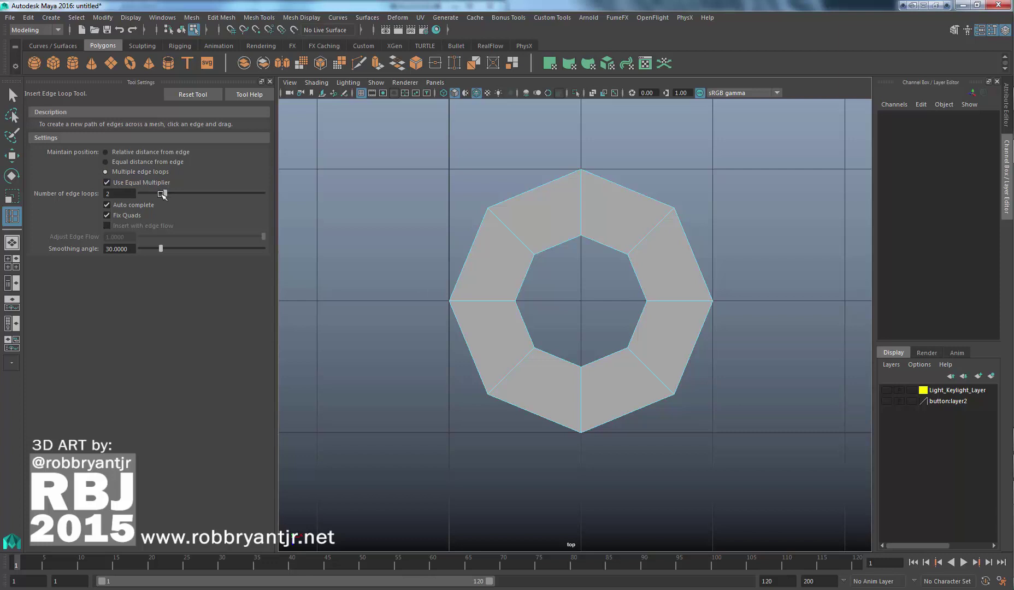
pyautogui.moveTo(162, 195); pyautogui.dragTo(155, 196)
# Insert one edge loop around the ring, midway between its inner and outer borders, undoing the first insertion and repeating it
pyautogui.moveTo(582, 206); pyautogui.dragTo(582, 208)
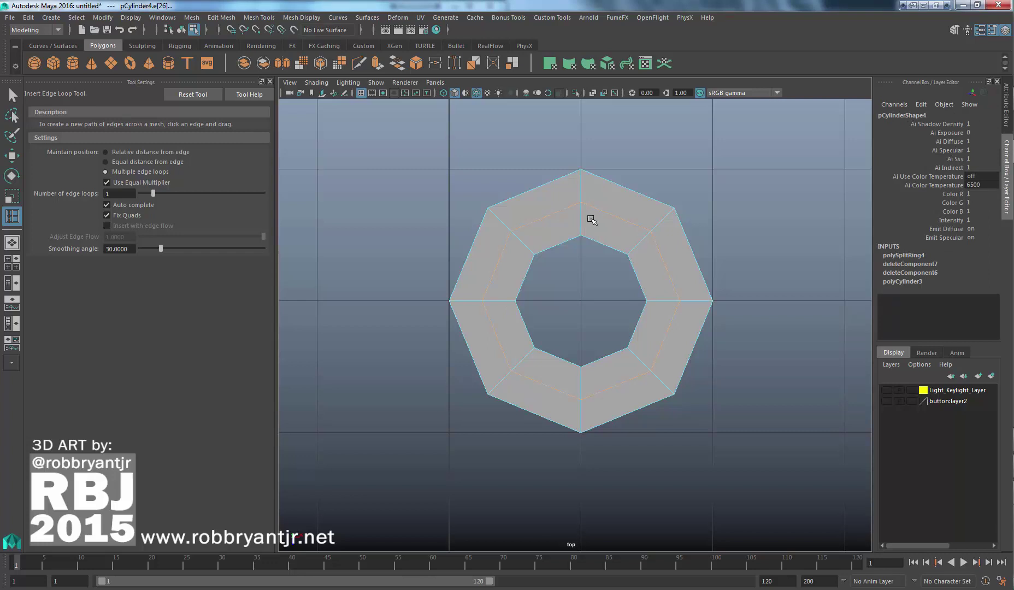
pyautogui.hotkey('ctrl', 'z')
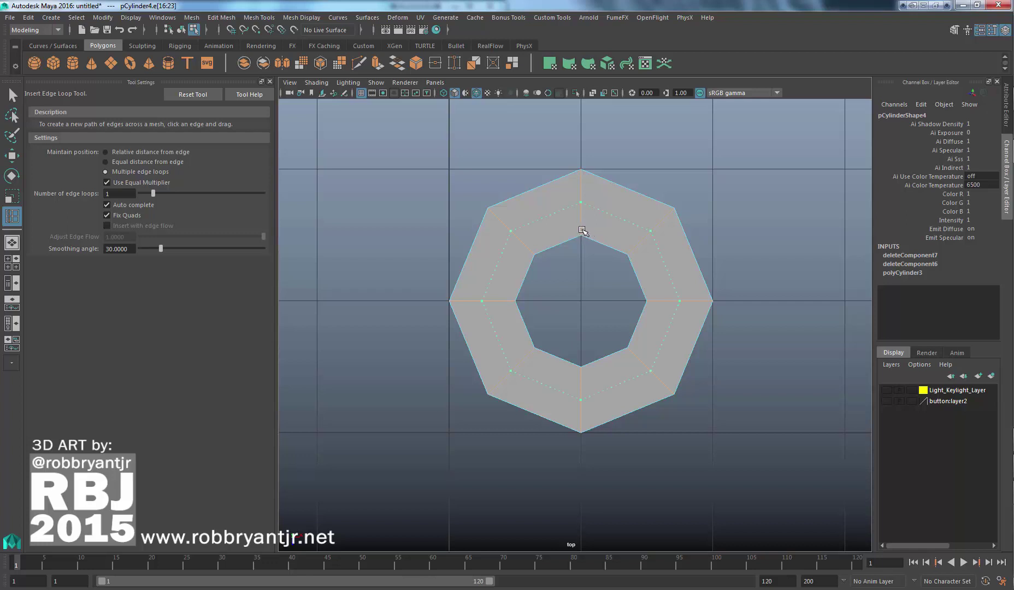
pyautogui.click(582, 230)
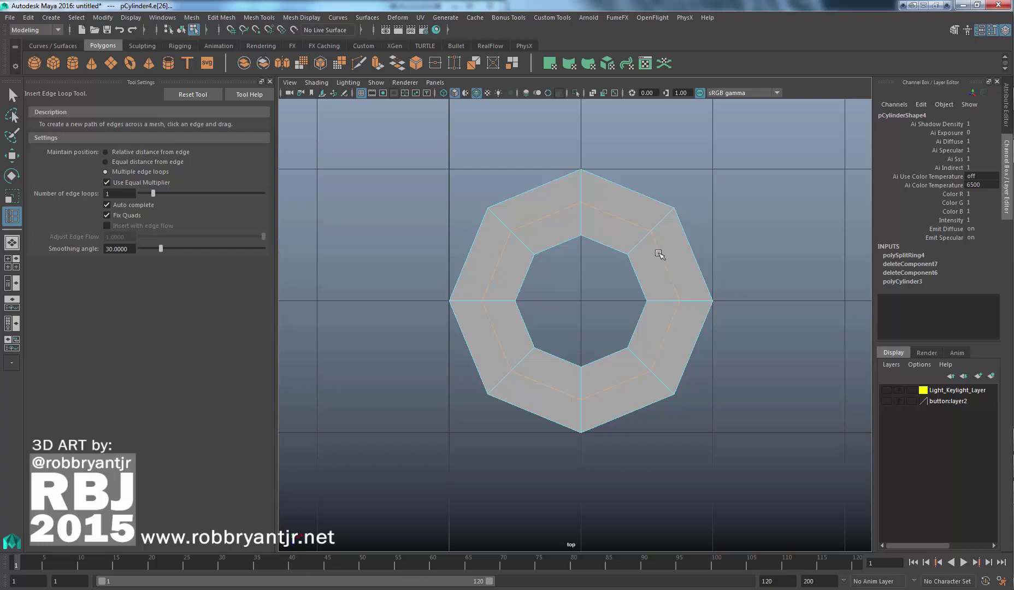
# Activate the Move tool and return to object mode with the whole ring selected
pyautogui.press('w')
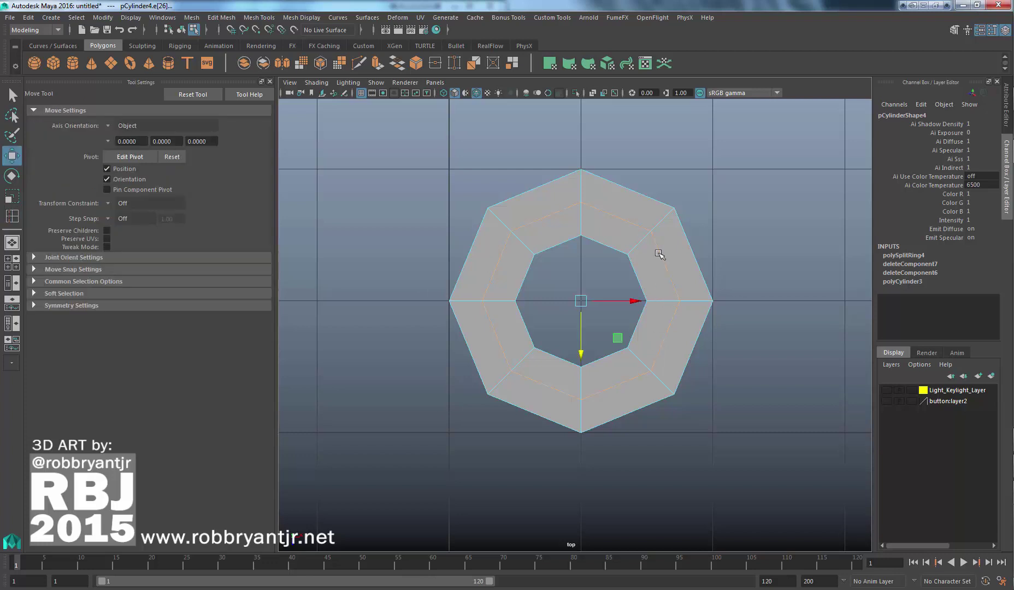
pyautogui.rightClick(658, 217)
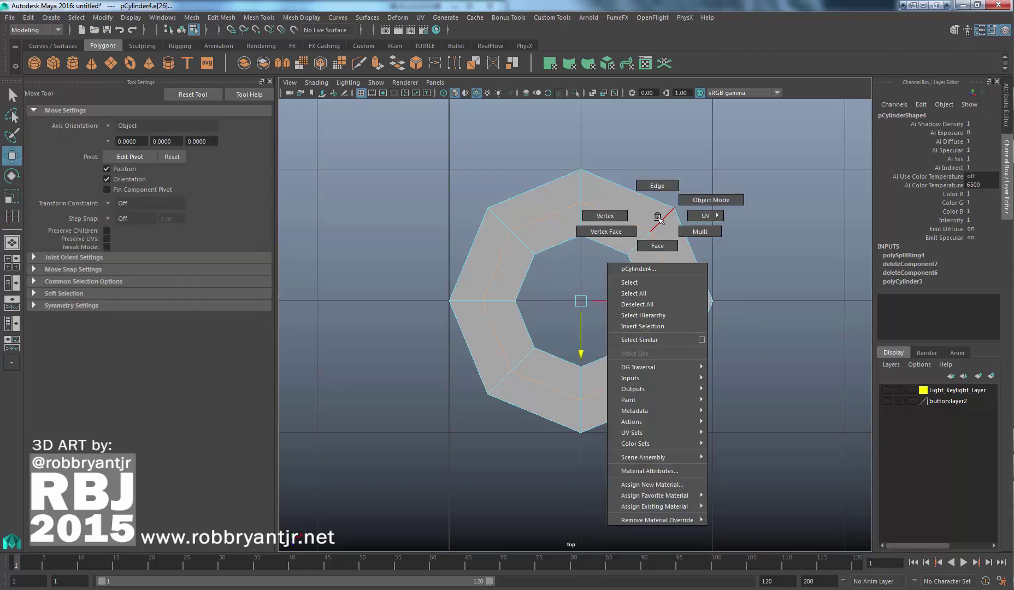
pyautogui.moveTo(658, 217); pyautogui.dragTo(713, 201, button='right')
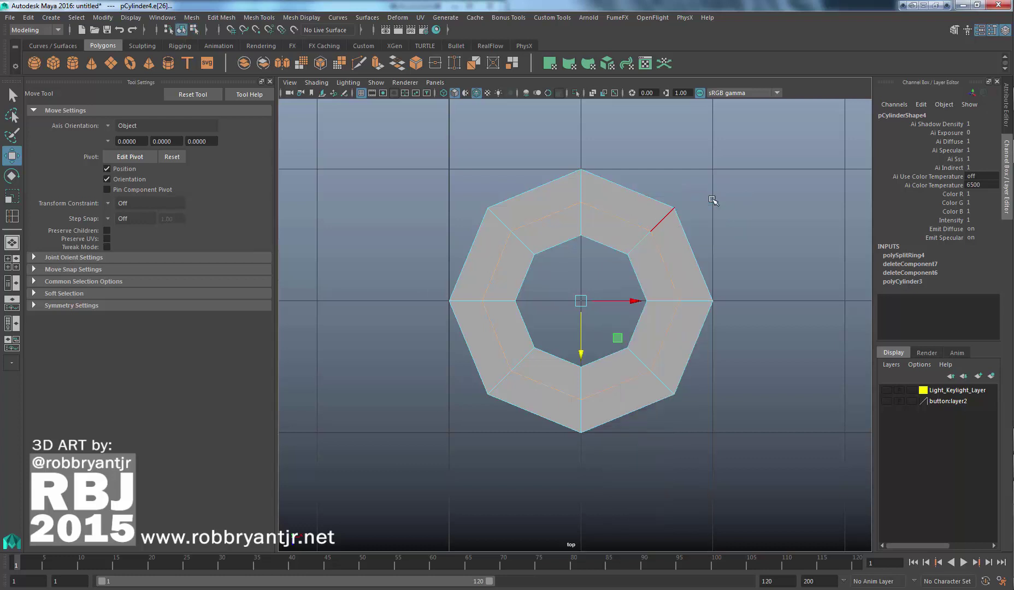
pyautogui.click(709, 201)
pyautogui.click(615, 234)
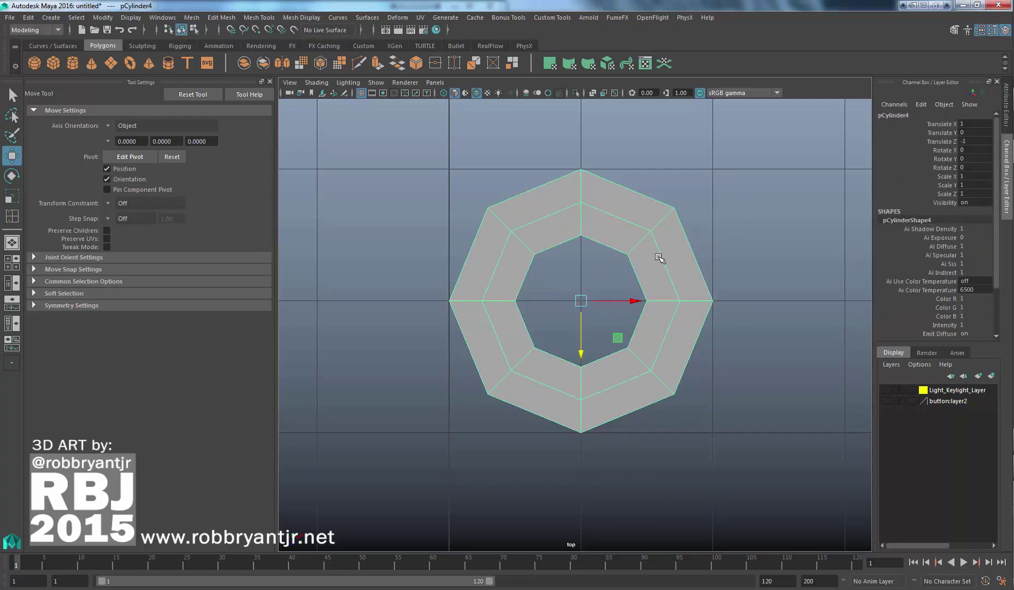
pyautogui.keyDown('alt'); pyautogui.moveTo(660, 258); pyautogui.dragTo(656, 274, button='middle'); pyautogui.keyUp('alt')
pyautogui.keyDown('alt'); pyautogui.moveTo(620, 268); pyautogui.dragTo(652, 276, button='right'); pyautogui.keyUp('alt')
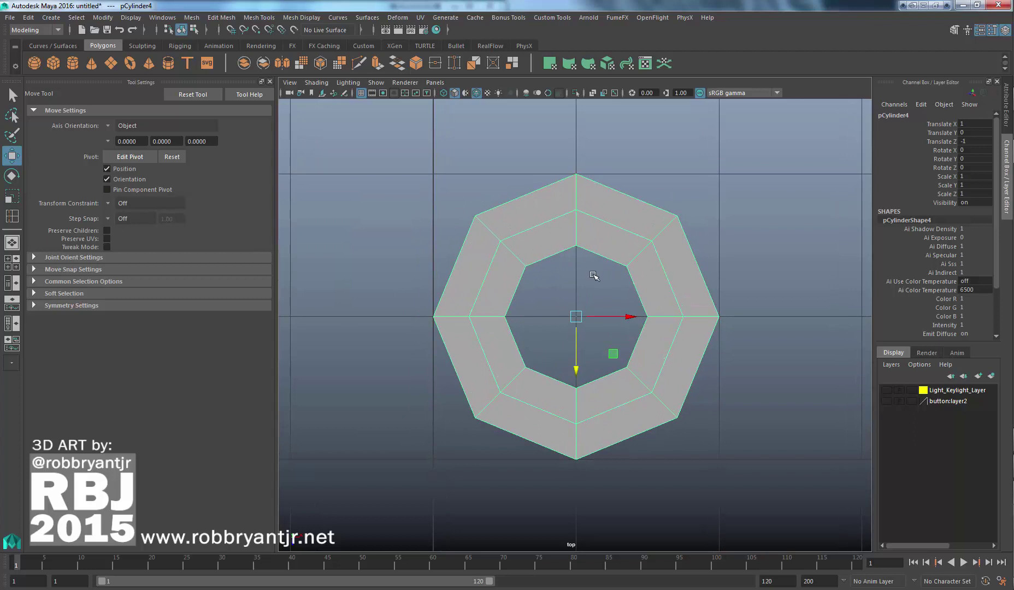
pyautogui.keyDown('alt'); pyautogui.moveTo(609, 281); pyautogui.dragTo(622, 276, button='middle'); pyautogui.keyUp('alt')
pyautogui.keyDown('alt'); pyautogui.moveTo(548, 270); pyautogui.dragTo(587, 259, button='middle'); pyautogui.keyUp('alt')
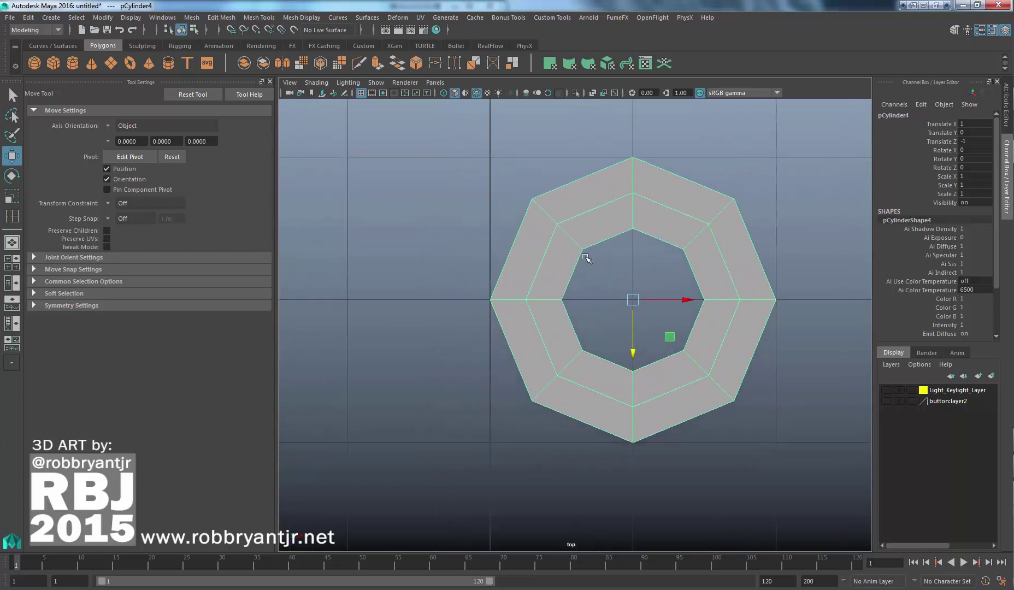
pyautogui.keyDown('alt'); pyautogui.moveTo(502, 280); pyautogui.dragTo(547, 254, button='middle'); pyautogui.keyUp('alt')
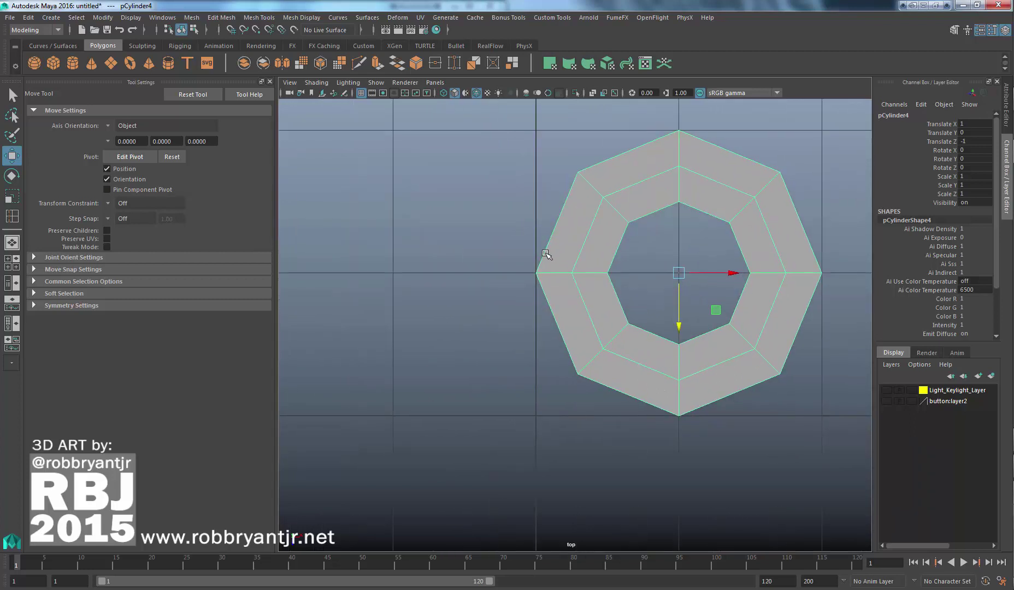
# Select the ring's outer loop of faces in face mode and delete it, keeping only the inner band of faces
pyautogui.scroll(1, 547, 254)
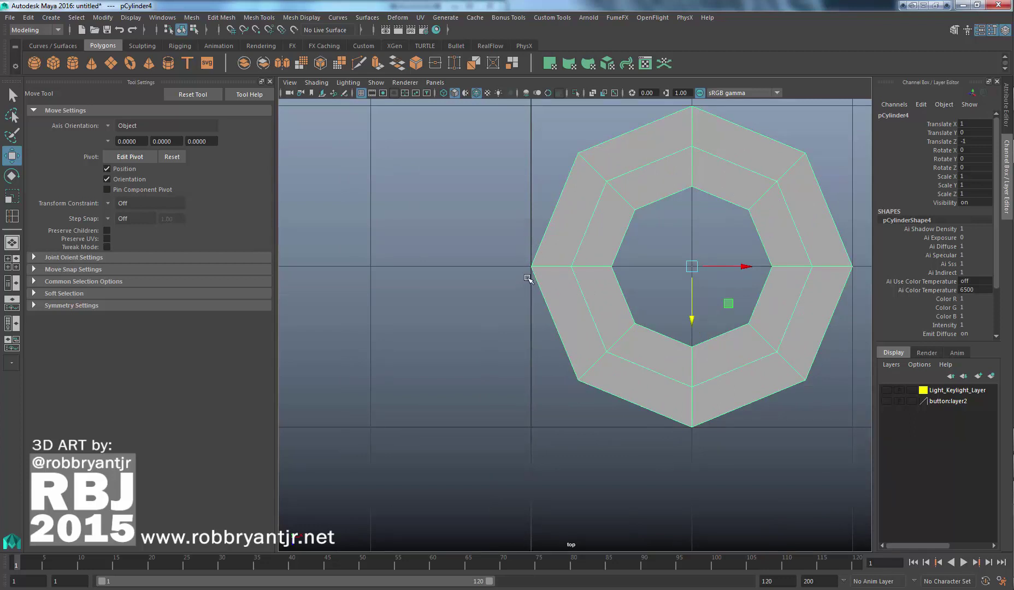
pyautogui.scroll(-8, 556, 280)
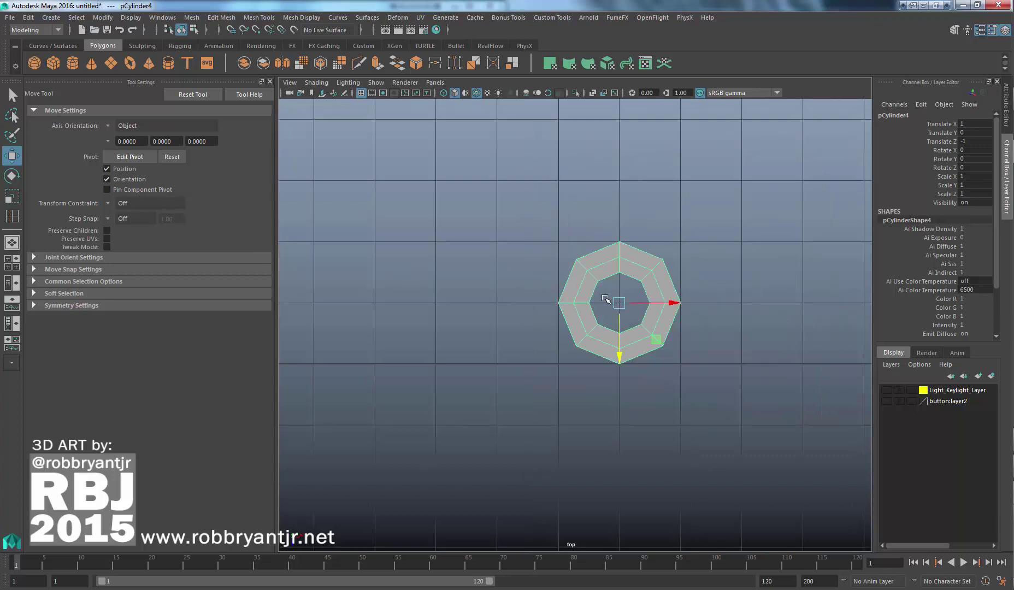
pyautogui.scroll(2, 602, 288)
pyautogui.press('alt')
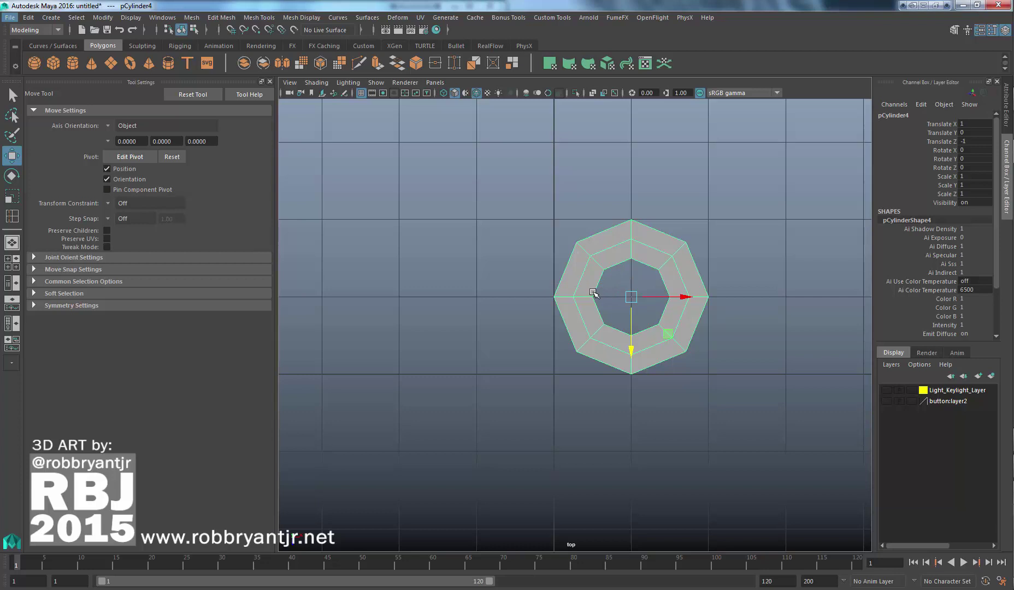
pyautogui.scroll(2, 603, 292)
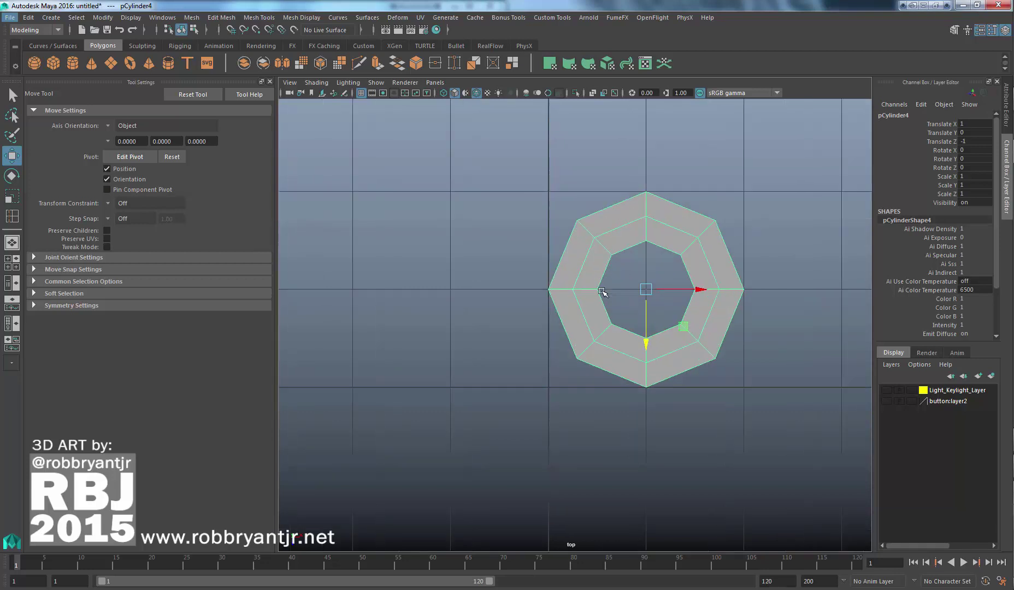
pyautogui.keyDown('alt'); pyautogui.moveTo(587, 278); pyautogui.dragTo(550, 267, button='middle'); pyautogui.keyUp('alt')
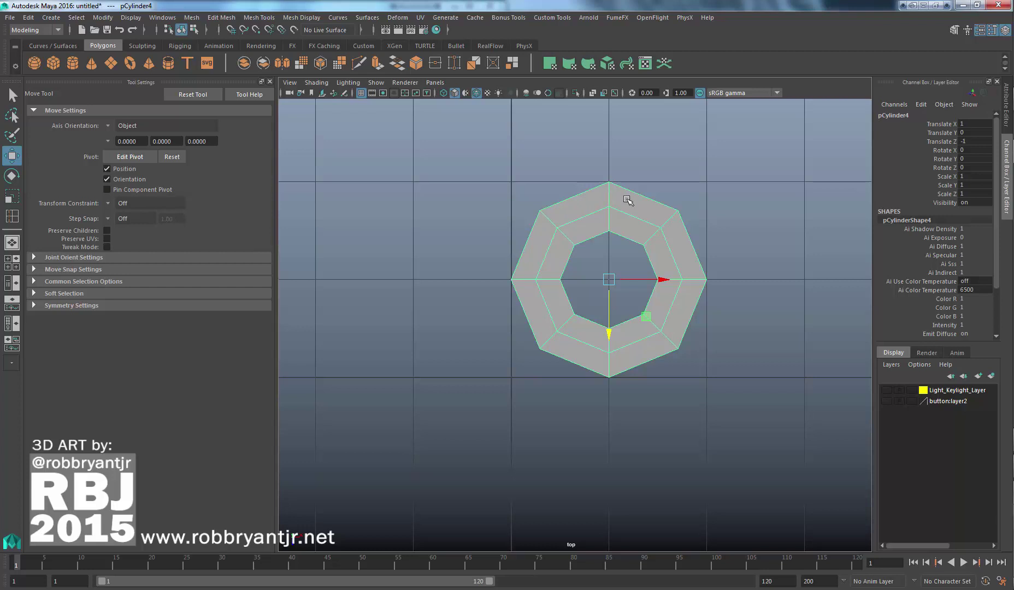
pyautogui.moveTo(628, 200); pyautogui.dragTo(629, 230, button='right')
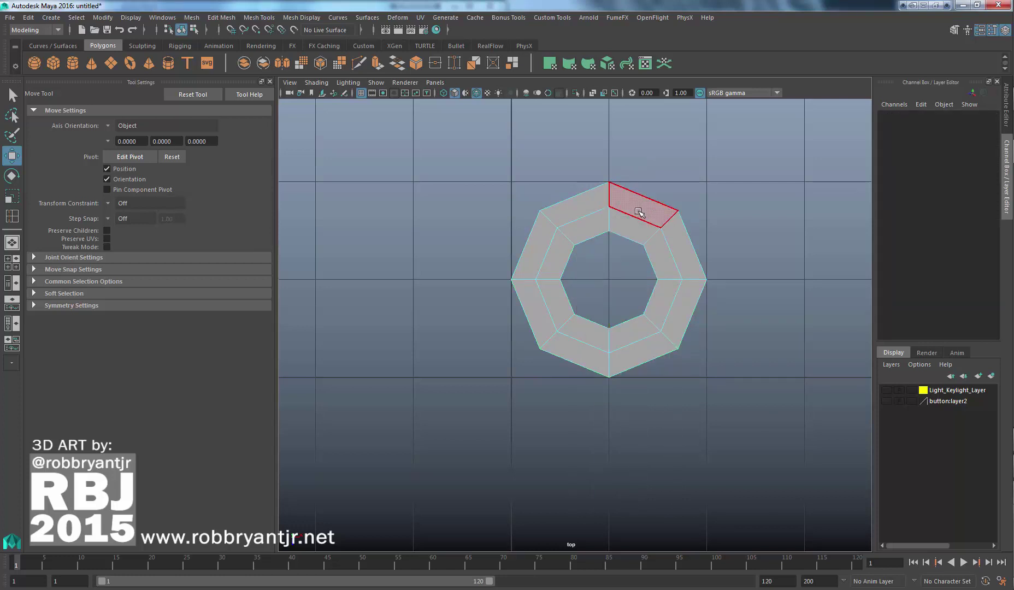
pyautogui.click(639, 212)
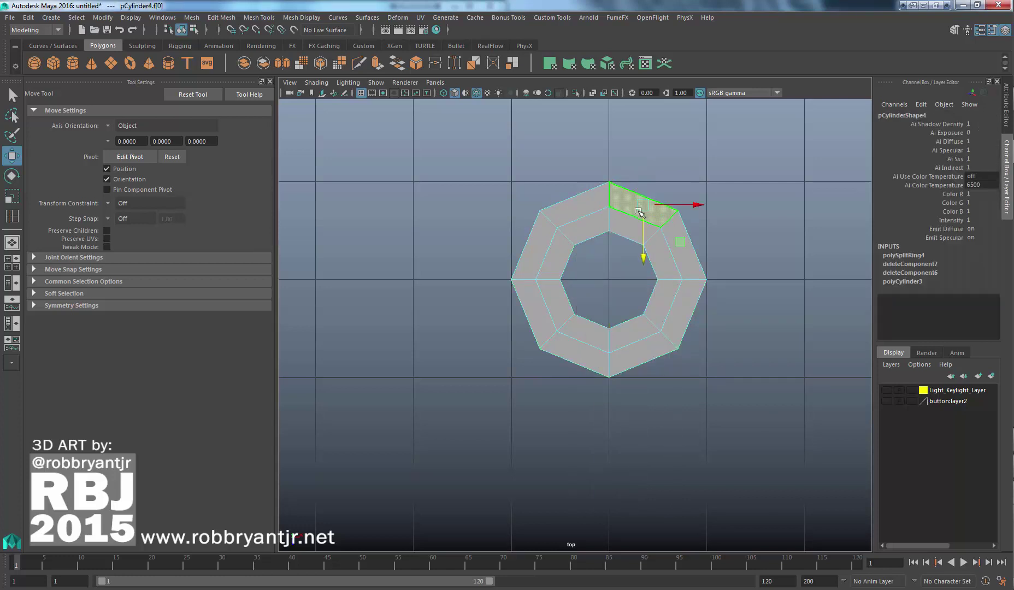
pyautogui.keyDown('shift'); pyautogui.doubleClick(674, 225); pyautogui.keyUp('shift')
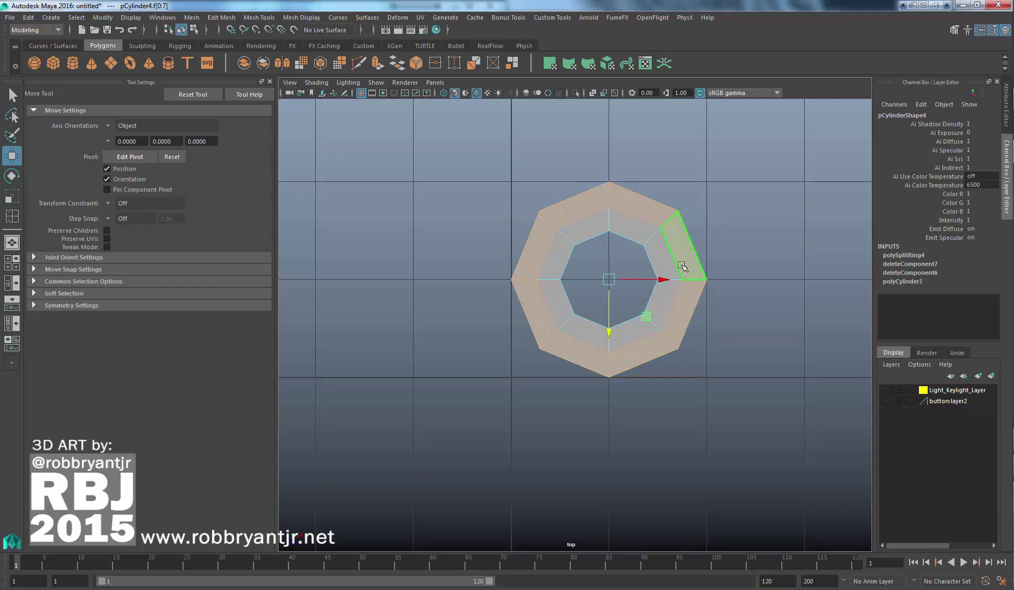
pyautogui.keyDown('alt'); pyautogui.moveTo(683, 223); pyautogui.dragTo(739, 216, button='right'); pyautogui.keyUp('alt')
pyautogui.keyDown('alt'); pyautogui.moveTo(701, 229); pyautogui.dragTo(686, 266, button='middle'); pyautogui.keyUp('alt')
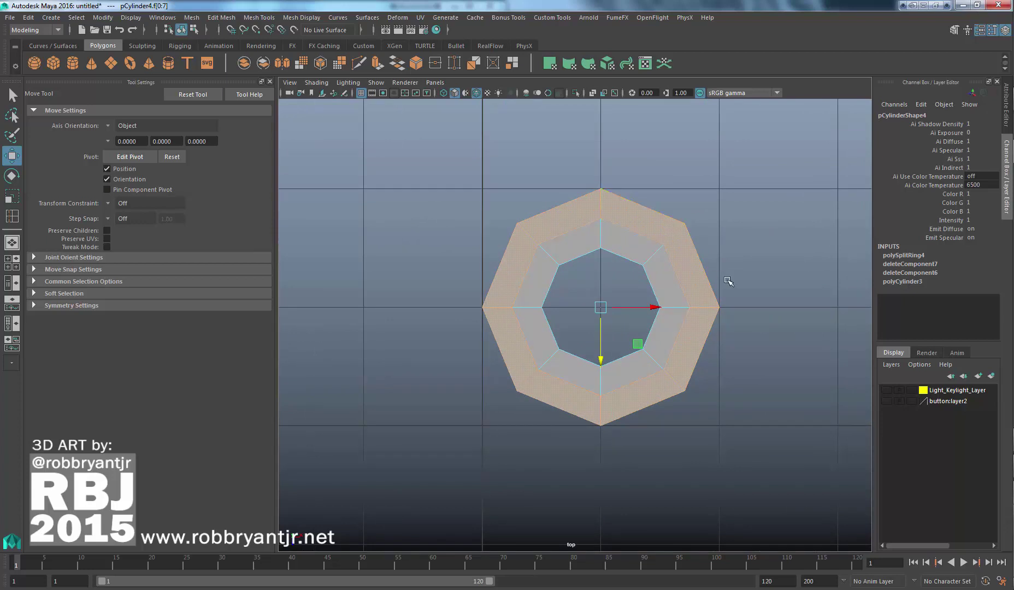
pyautogui.press('Delete')
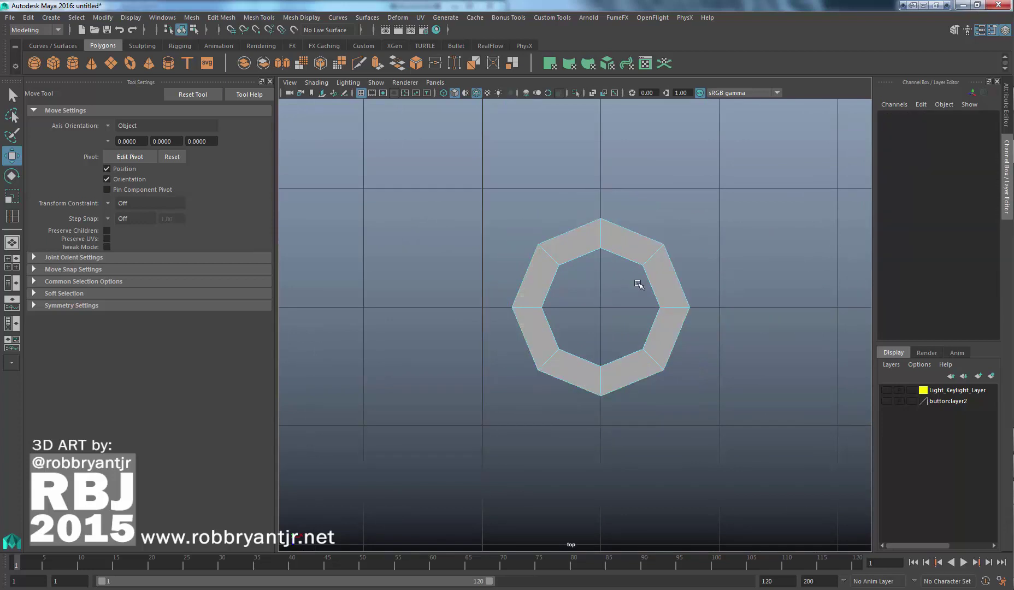
# Return to object mode and select the remaining inner ring
pyautogui.keyDown('alt'); pyautogui.moveTo(637, 284); pyautogui.dragTo(636, 299, button='middle'); pyautogui.keyUp('alt')
pyautogui.moveTo(623, 258); pyautogui.dragTo(654, 243, button='right')
pyautogui.click(608, 259)
pyautogui.keyDown('alt'); pyautogui.moveTo(611, 318); pyautogui.dragTo(694, 300, button='middle'); pyautogui.keyUp('alt')
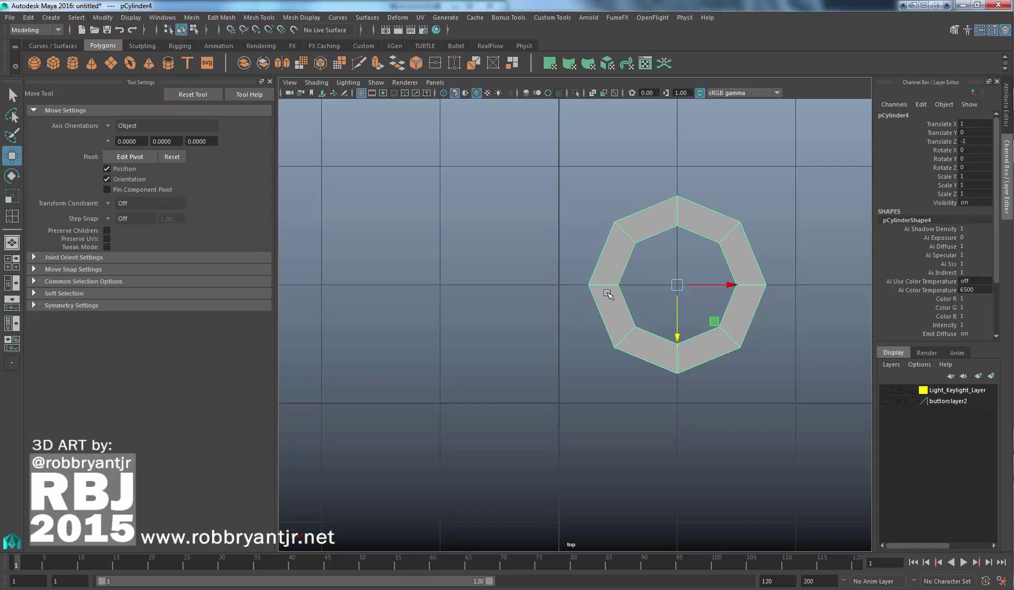
pyautogui.scroll(-3, 639, 342)
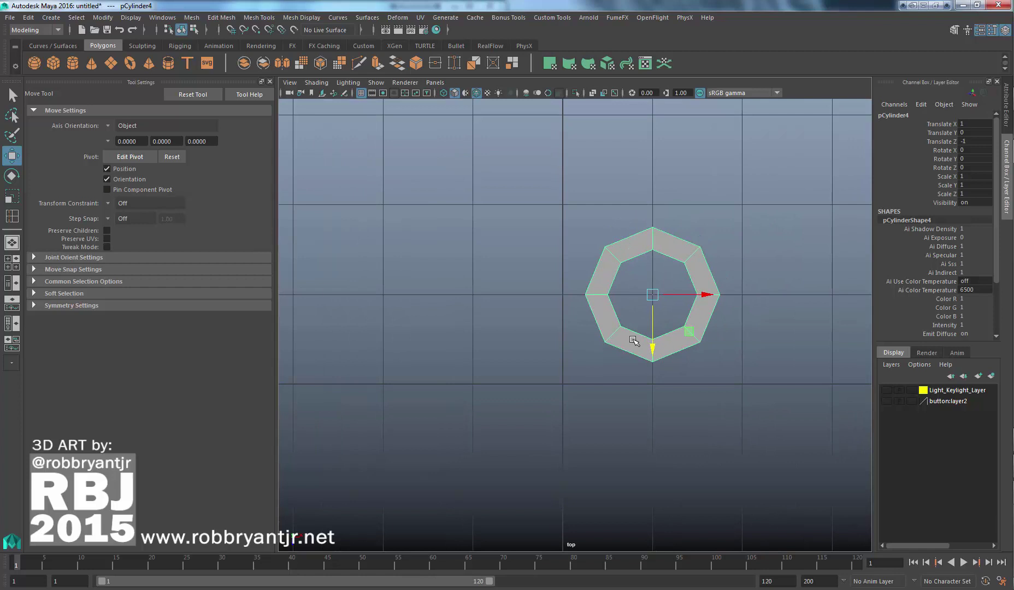
pyautogui.keyDown('alt'); pyautogui.moveTo(693, 293); pyautogui.dragTo(699, 289, button='middle'); pyautogui.keyUp('alt')
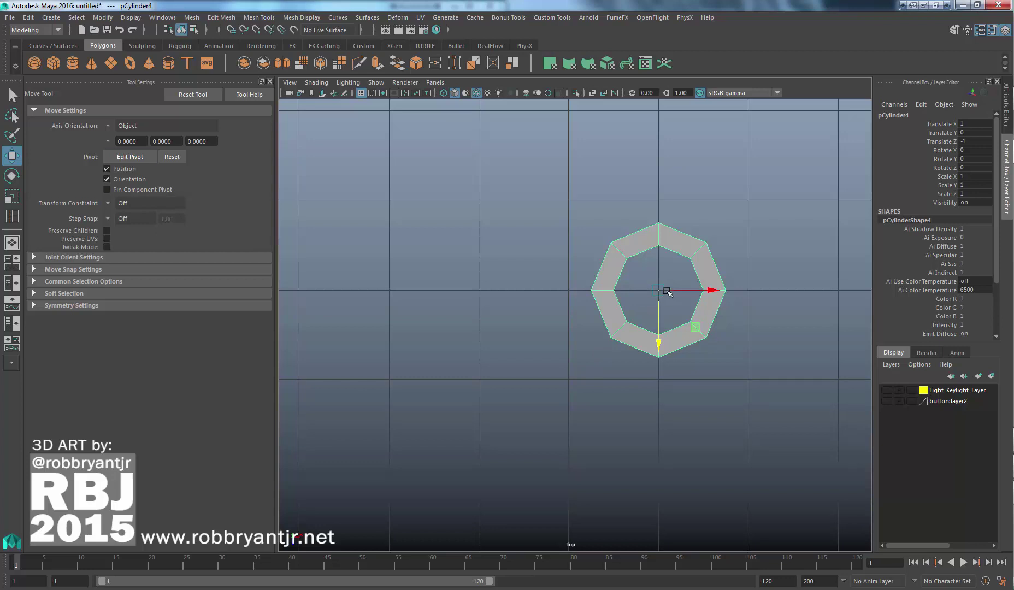
# Try to relocate the ring's pivot from its centre to the grid origin by editing the pivot manually
pyautogui.press('d')
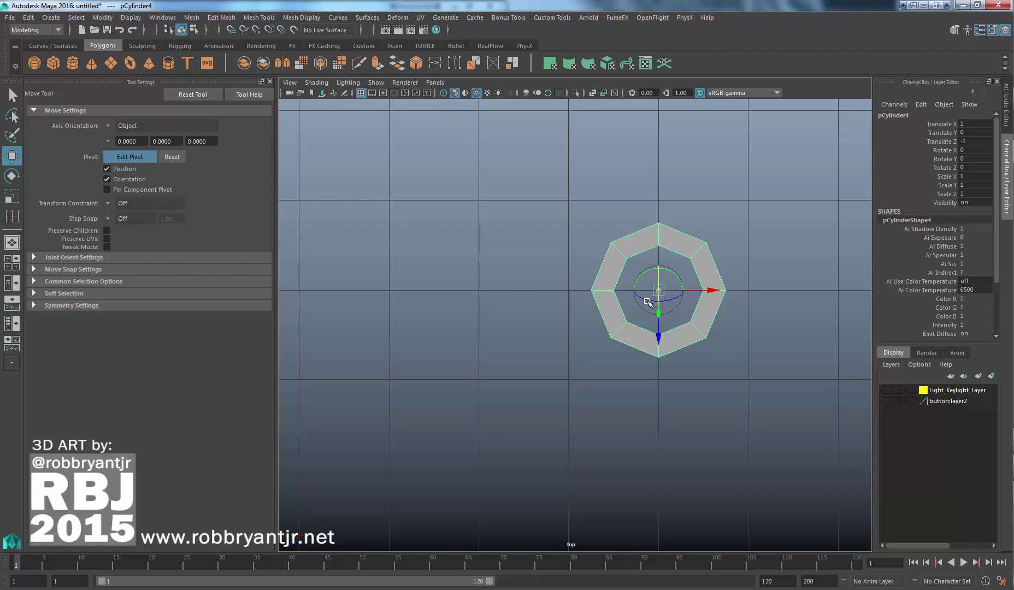
pyautogui.moveTo(648, 302); pyautogui.dragTo(650, 296)
pyautogui.press('d')
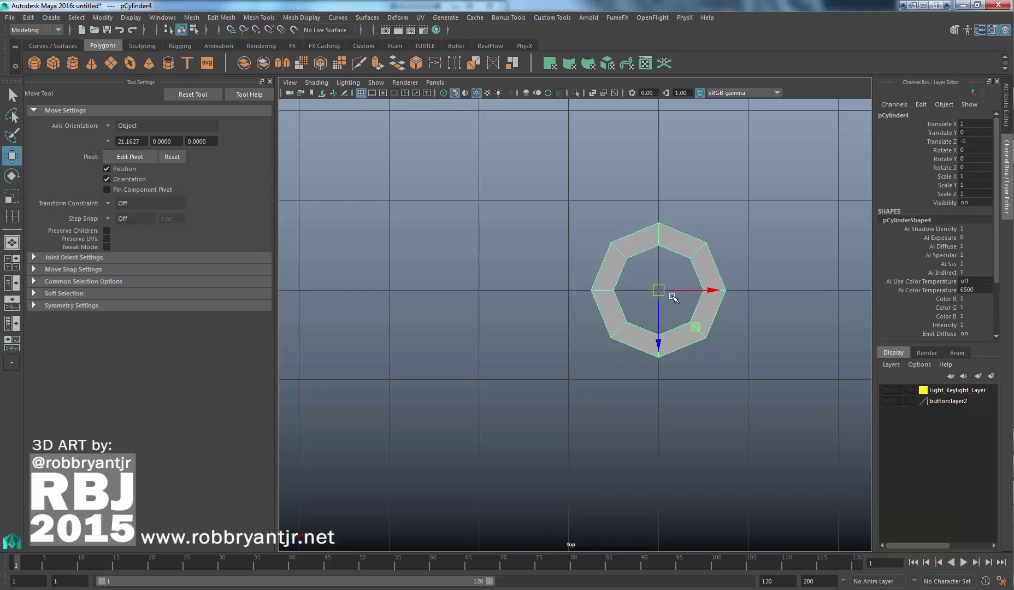
pyautogui.press('d')
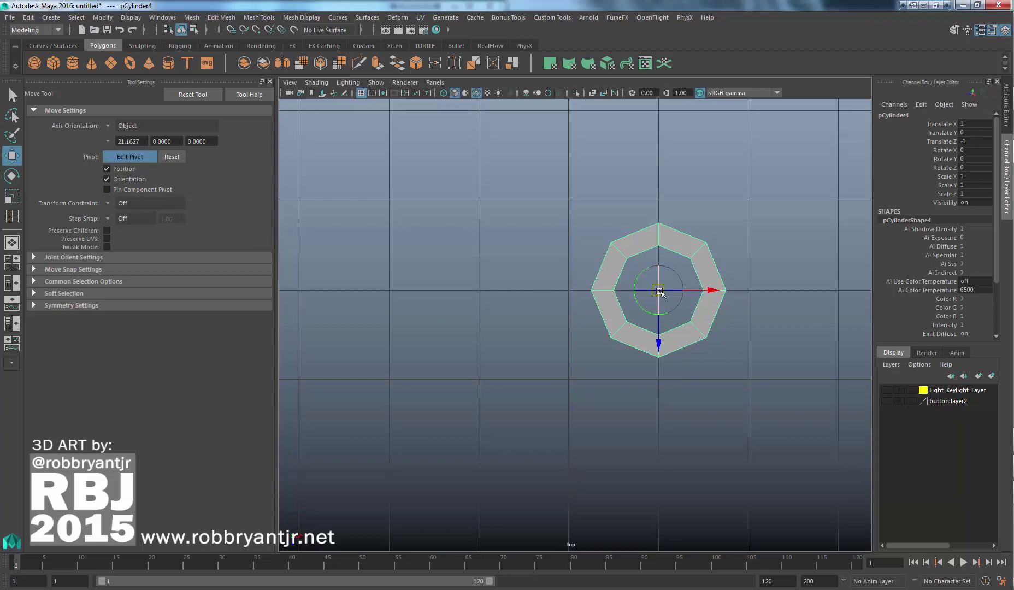
pyautogui.moveTo(660, 291); pyautogui.dragTo(659, 300)
pyautogui.press('d')
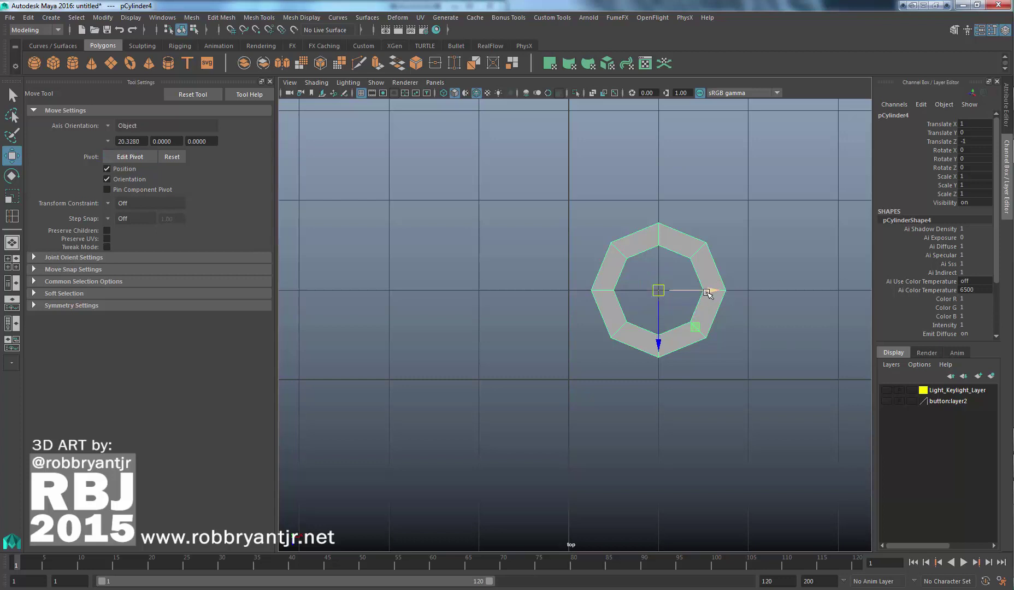
pyautogui.press('d')
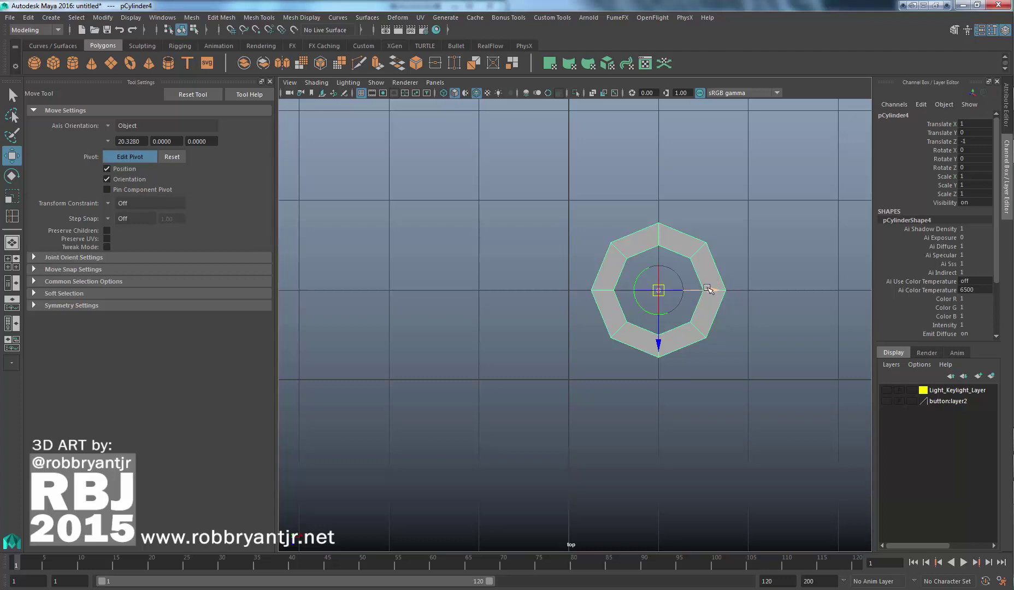
pyautogui.moveTo(707, 290); pyautogui.dragTo(611, 299)
pyautogui.moveTo(568, 335); pyautogui.dragTo(574, 414)
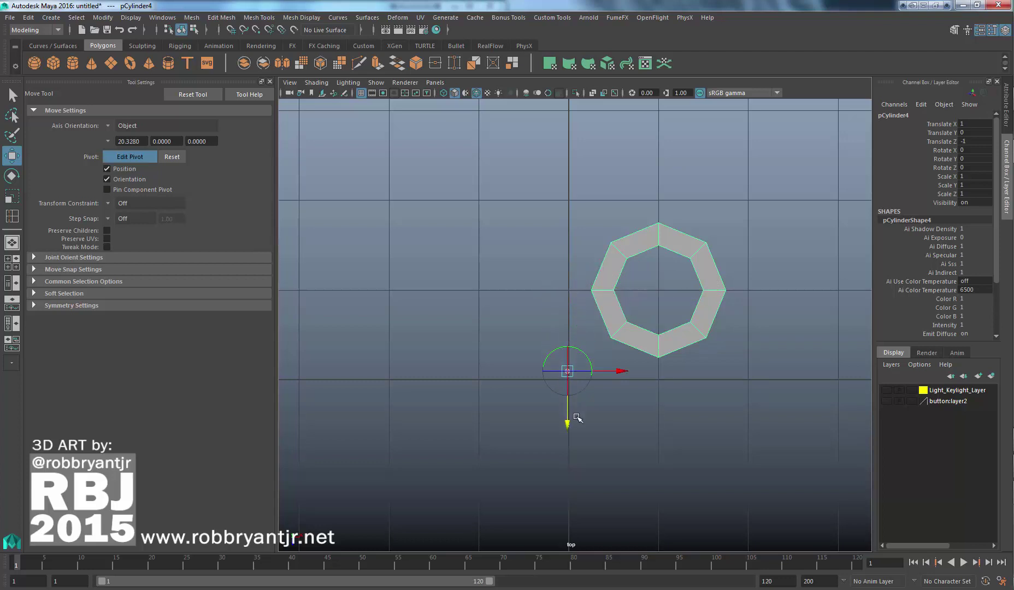
pyautogui.press('v')
pyautogui.moveTo(569, 373); pyautogui.dragTo(577, 381)
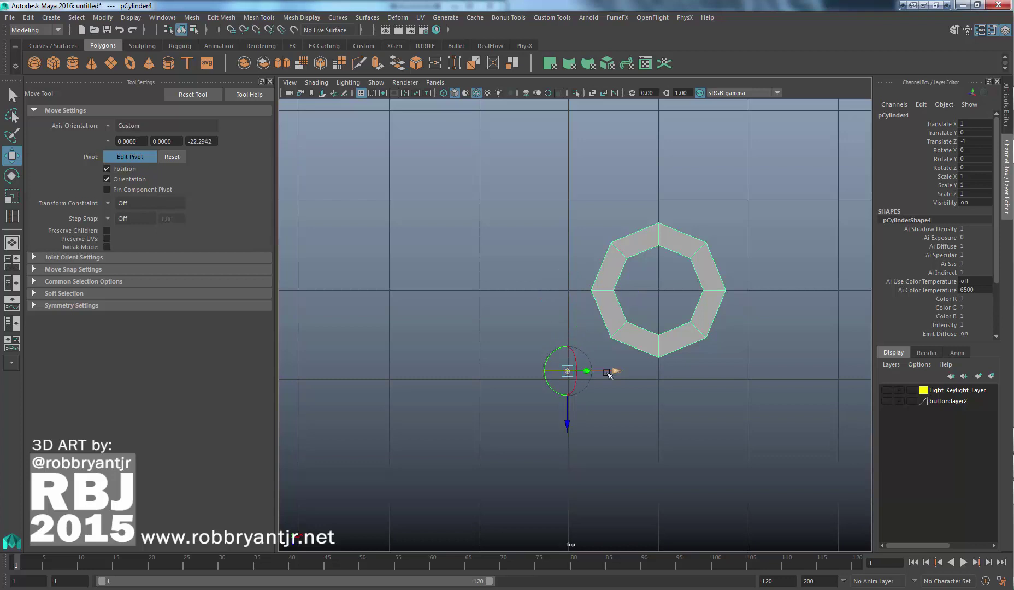
# Undo the manual pivot edits on the ring
pyautogui.hotkey('ctrl', 'z')
pyautogui.hotkey('ctrl', 'z')
pyautogui.hotkey('ctrl', 'z')
pyautogui.hotkey('ctrl', 'z')
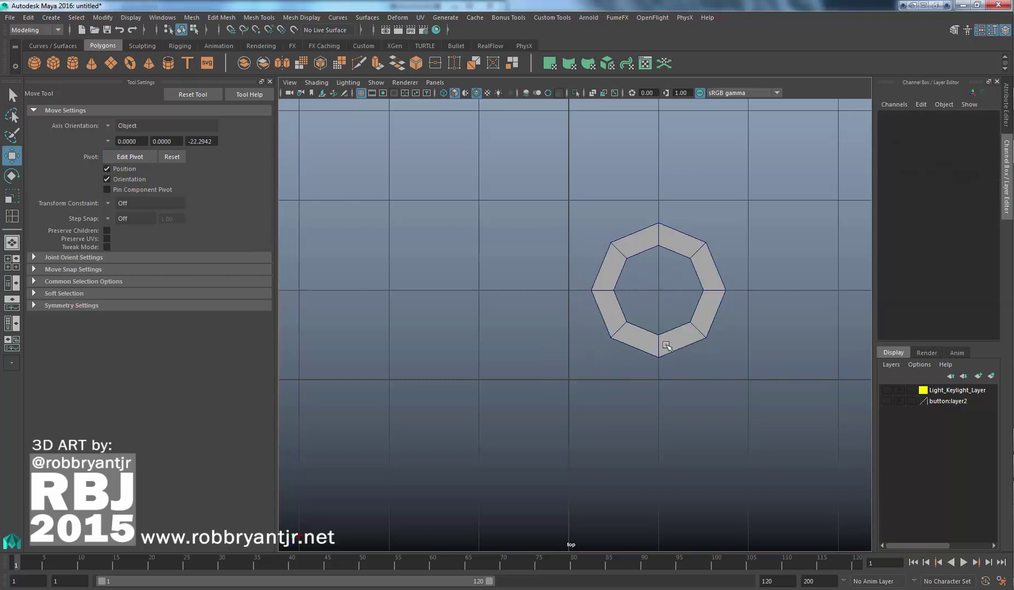
# Group the ring by itself so its pivot sits at the grid origin, and select the parent group by walking up from the ring
pyautogui.click(674, 340)
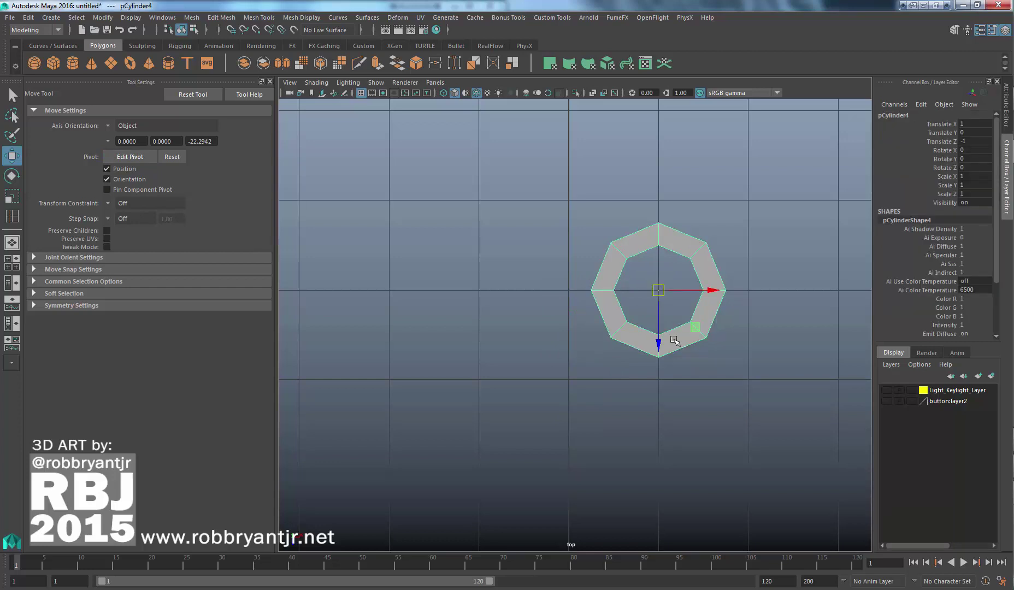
pyautogui.hotkey('ctrl', 'g')
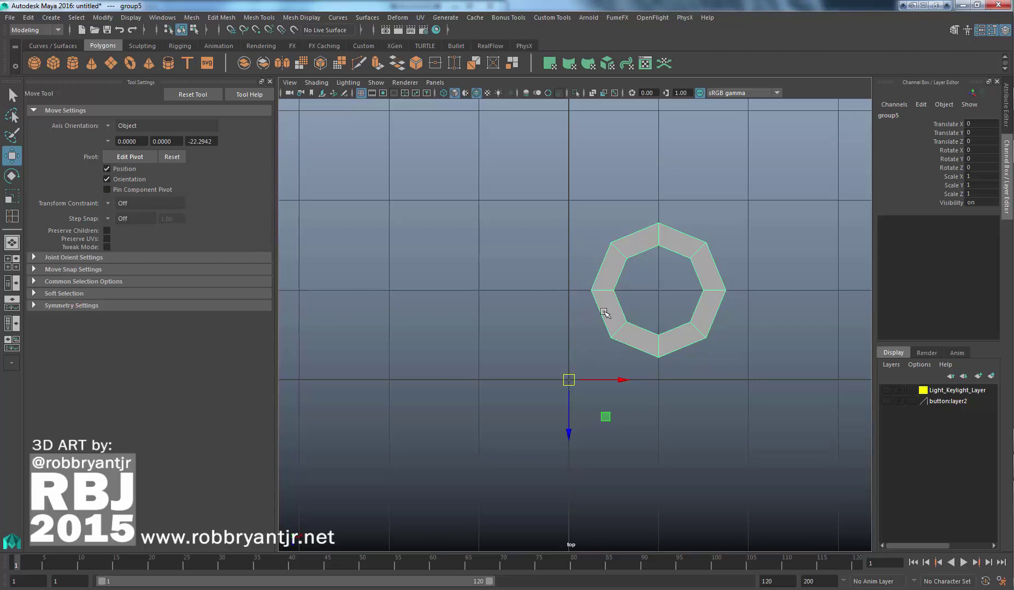
pyautogui.click(627, 330)
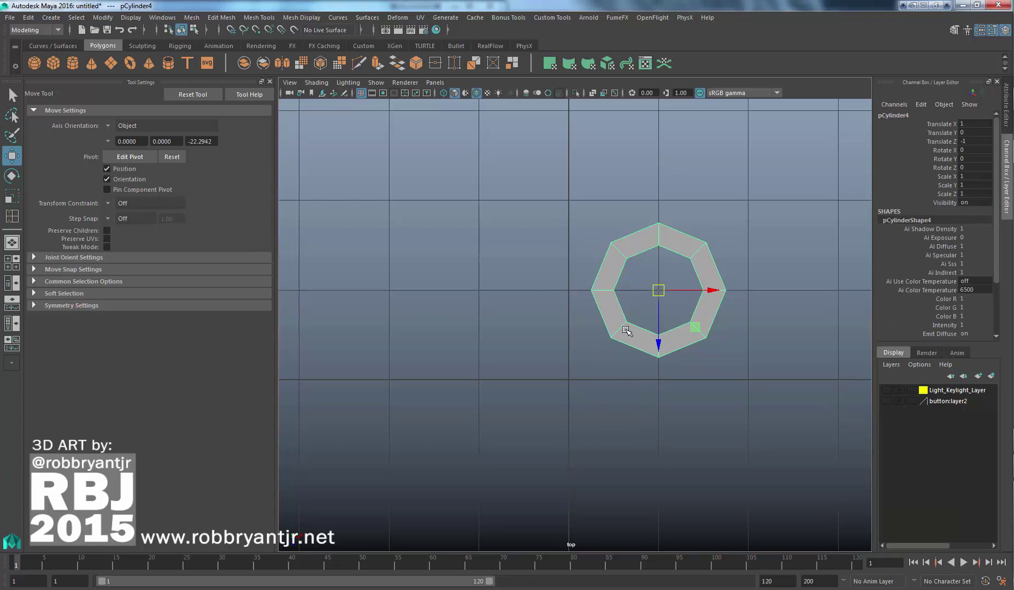
pyautogui.press('Up')
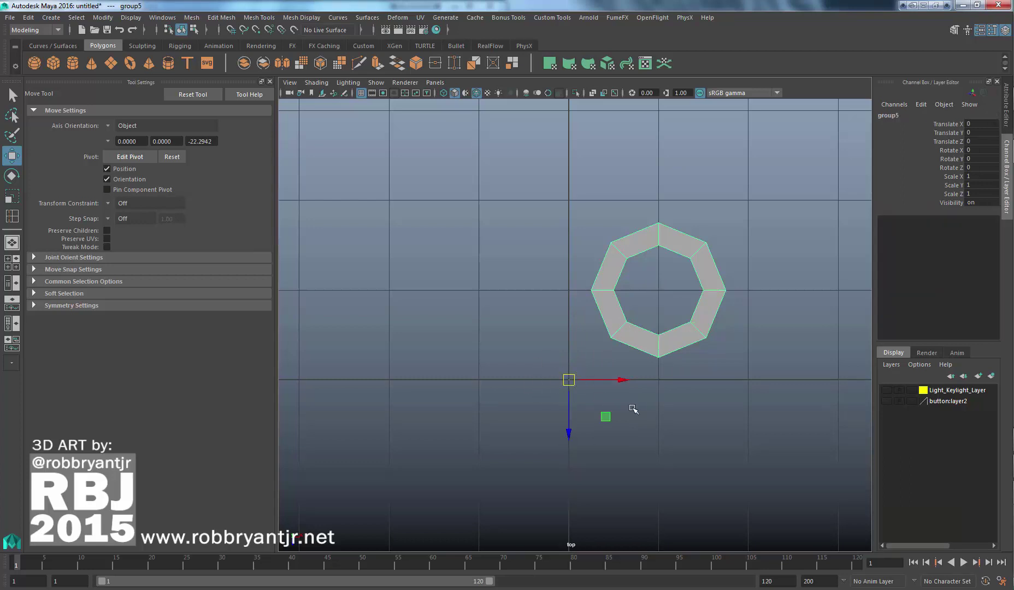
pyautogui.click(649, 410)
pyautogui.click(664, 347)
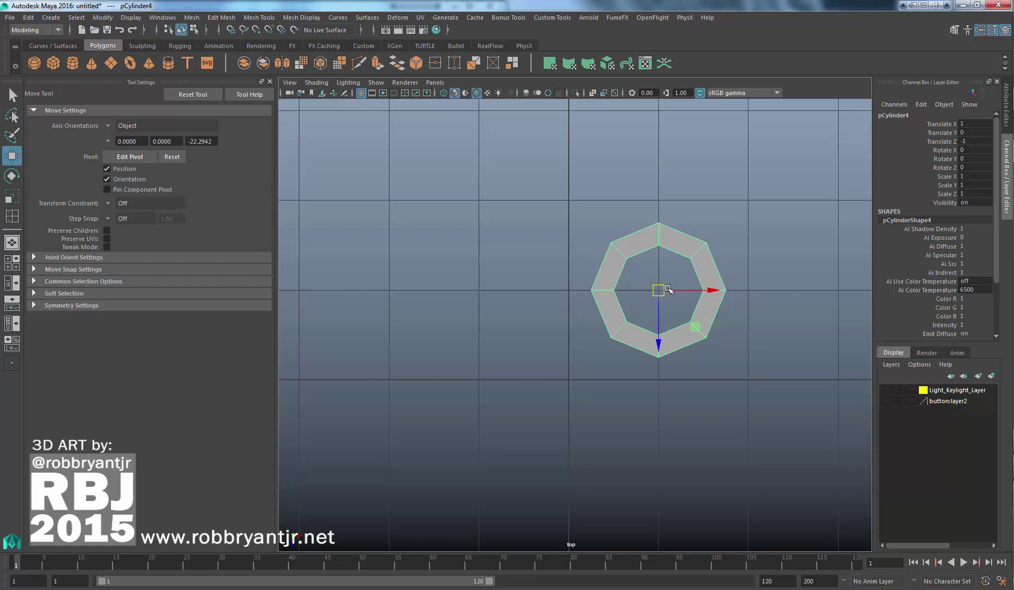
pyautogui.hotkey('ctrl', 'g')
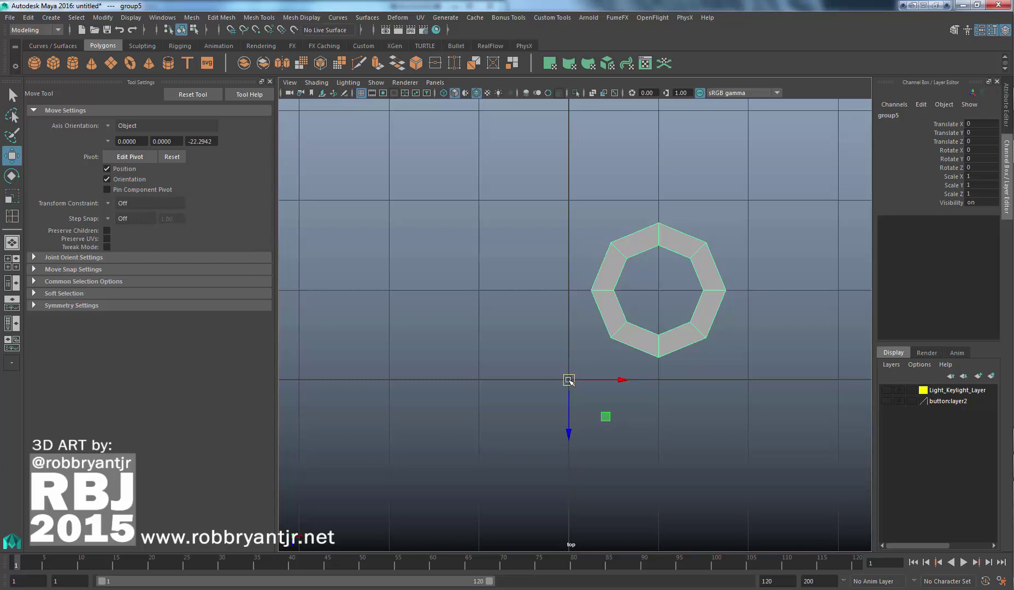
# Open the Duplicate Special options for the group and reset them to their defaults
pyautogui.click(30, 17)
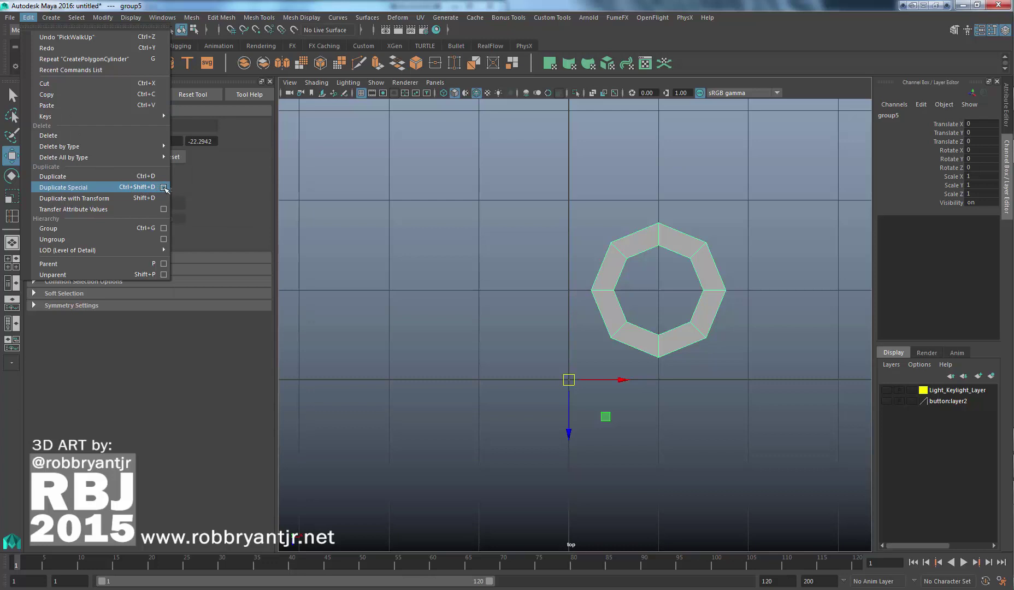
pyautogui.click(164, 188)
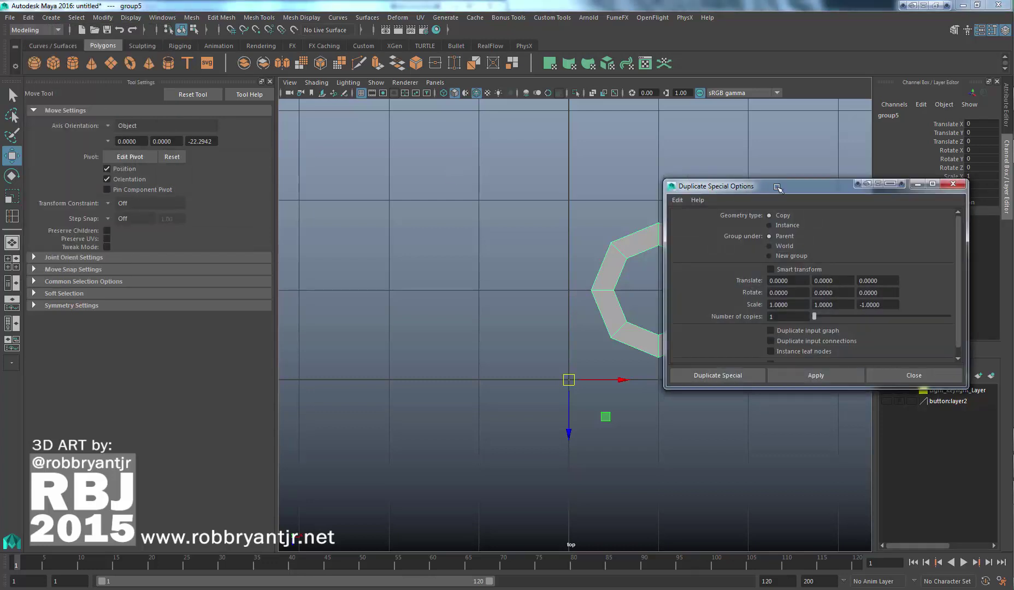
pyautogui.moveTo(778, 187); pyautogui.dragTo(786, 214)
pyautogui.click(735, 213)
pyautogui.click(757, 235)
pyautogui.keyDown('alt'); pyautogui.moveTo(601, 300); pyautogui.dragTo(441, 290, button='middle'); pyautogui.keyUp('alt')
pyautogui.moveTo(786, 212); pyautogui.dragTo(680, 190)
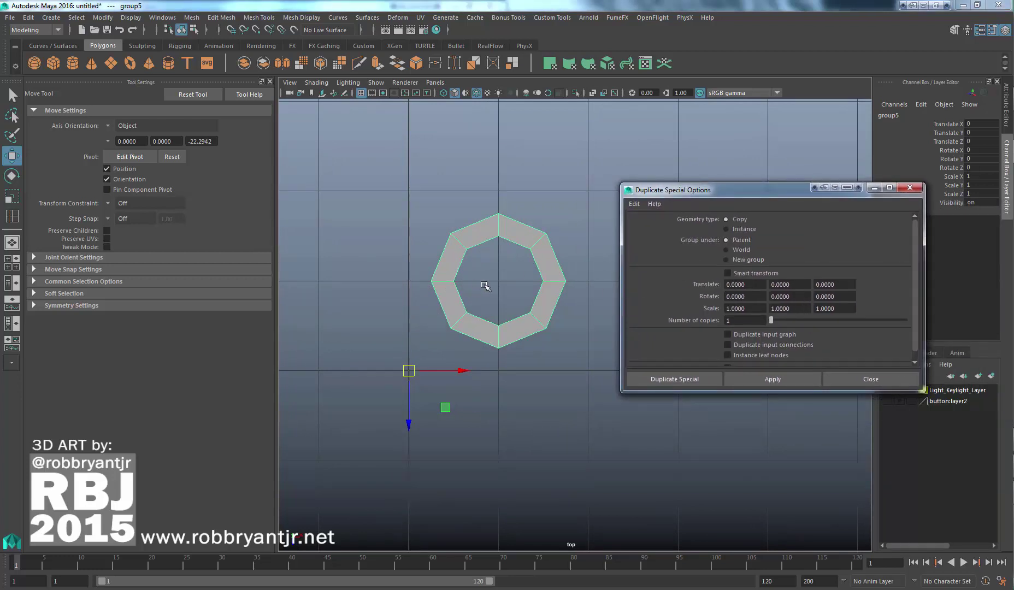
pyautogui.keyDown('alt'); pyautogui.moveTo(484, 285); pyautogui.dragTo(555, 282, button='middle'); pyautogui.keyUp('alt')
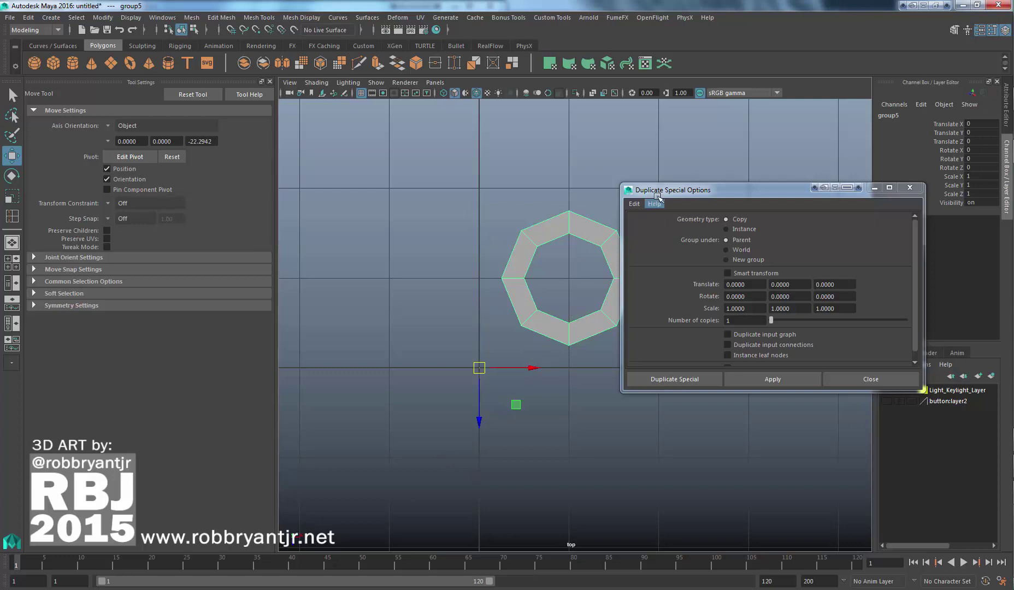
pyautogui.moveTo(668, 190); pyautogui.dragTo(684, 189)
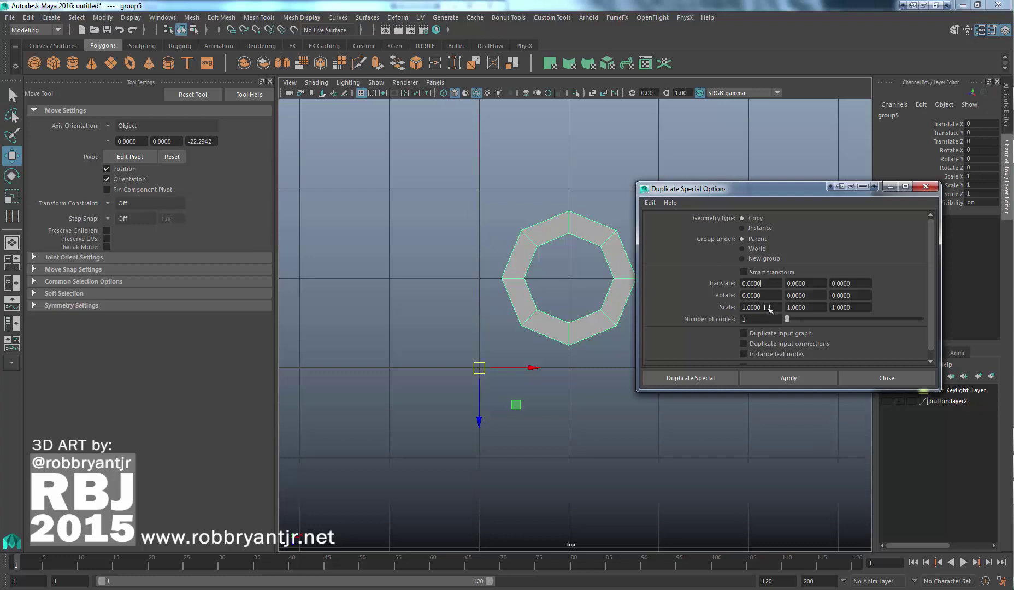
# Duplicate the group once as a copy mirrored across the origin with Scale X set to -1, and select the mirrored ring
pyautogui.moveTo(768, 308); pyautogui.dragTo(725, 298)
pyautogui.moveTo(812, 308); pyautogui.dragTo(746, 299)
pyautogui.moveTo(850, 306); pyautogui.dragTo(717, 288)
pyautogui.moveTo(812, 308); pyautogui.dragTo(746, 291)
pyautogui.moveTo(857, 307); pyautogui.dragTo(774, 303)
pyautogui.click(743, 308)
pyautogui.write('-')
pyautogui.press('Return')
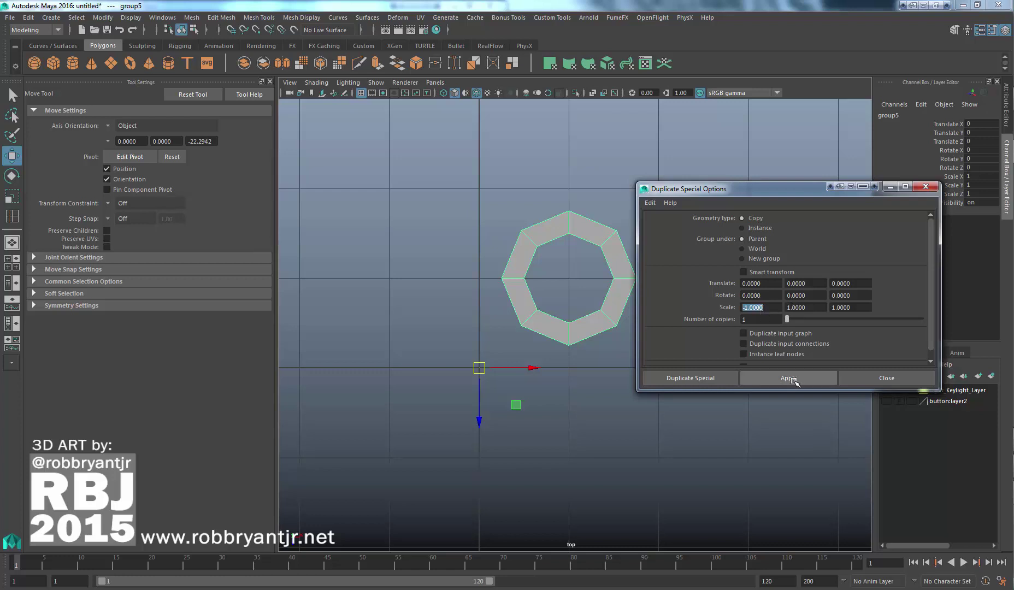
pyautogui.click(797, 379)
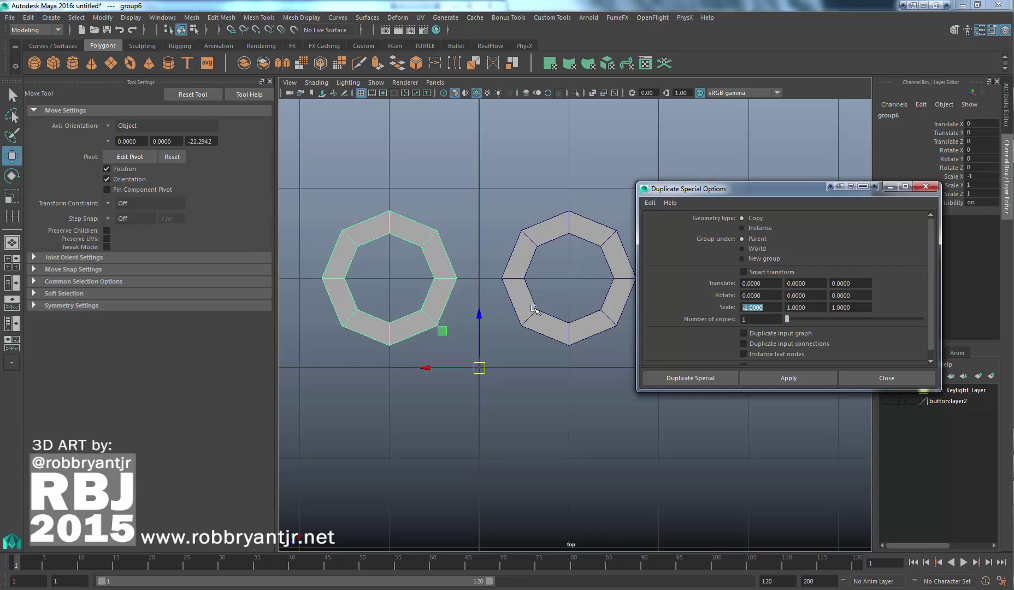
pyautogui.click(436, 303)
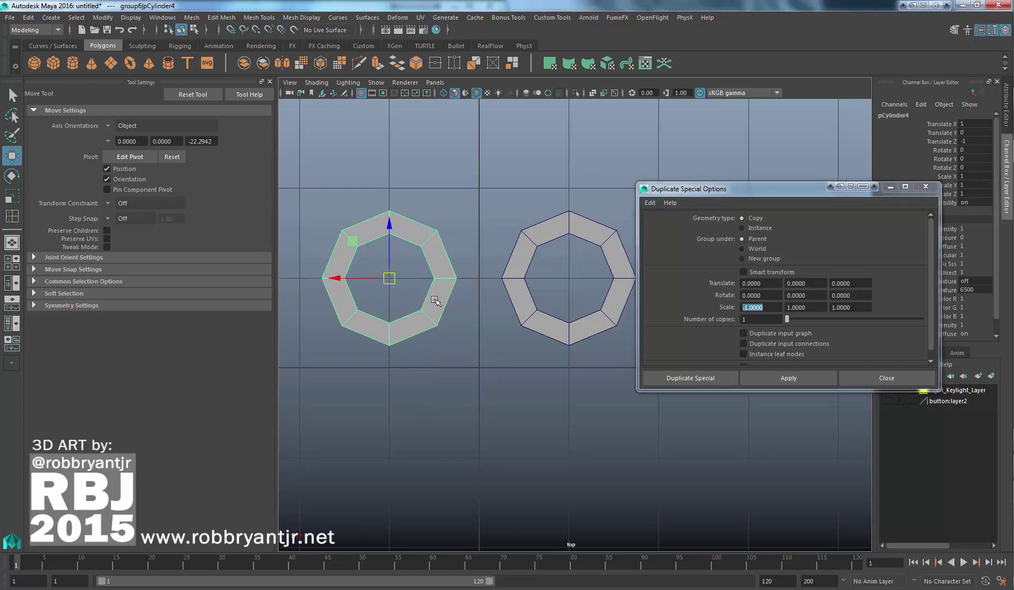
# Duplicate the upper-left ring's parent group as a copy with Scale X reset to 1 and Scale Z set to -1
pyautogui.press('Up')
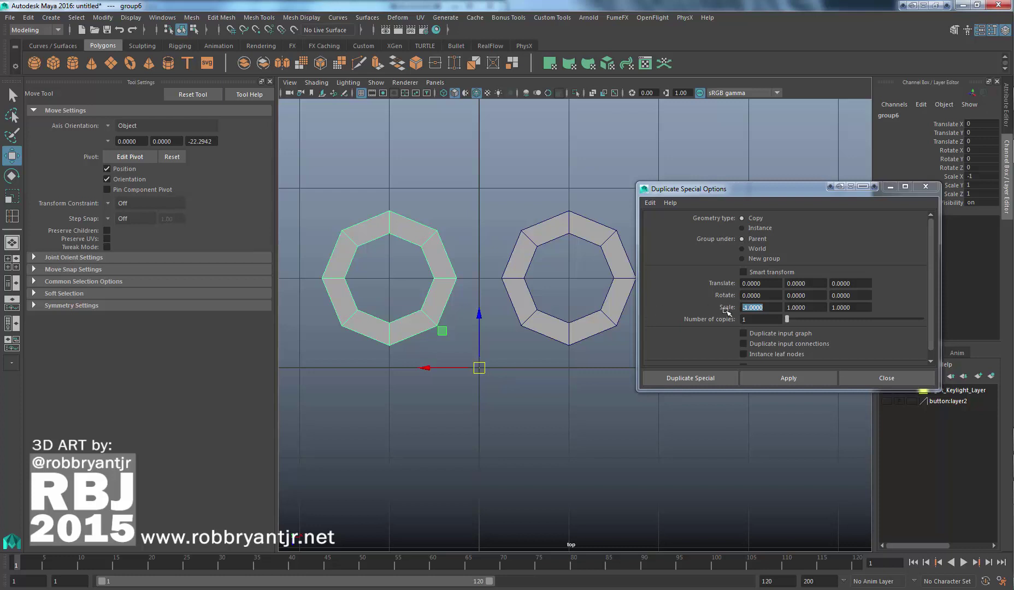
pyautogui.moveTo(747, 309); pyautogui.dragTo(676, 311)
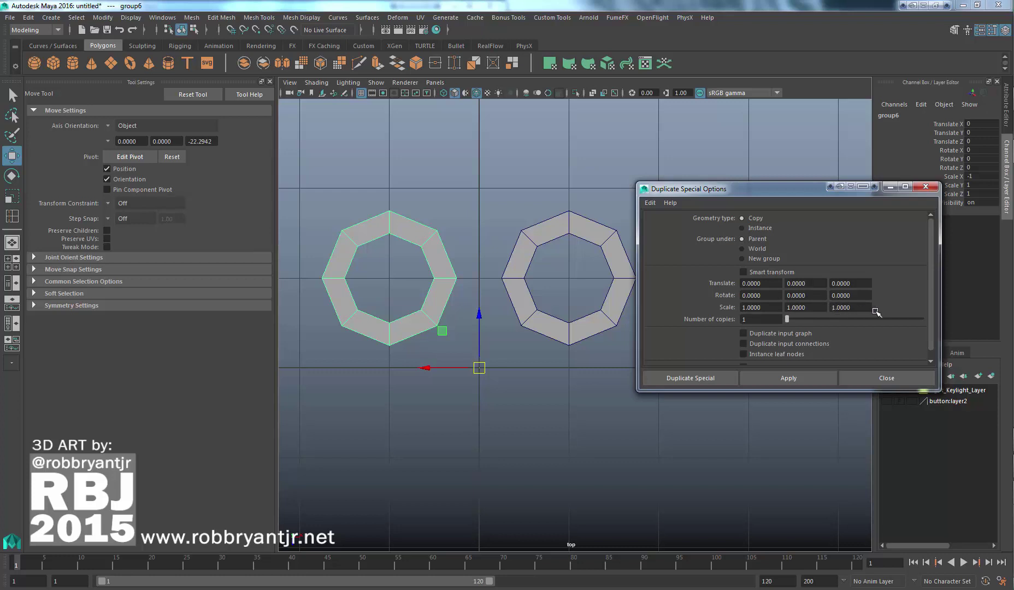
pyautogui.write('-')
pyautogui.press('Return')
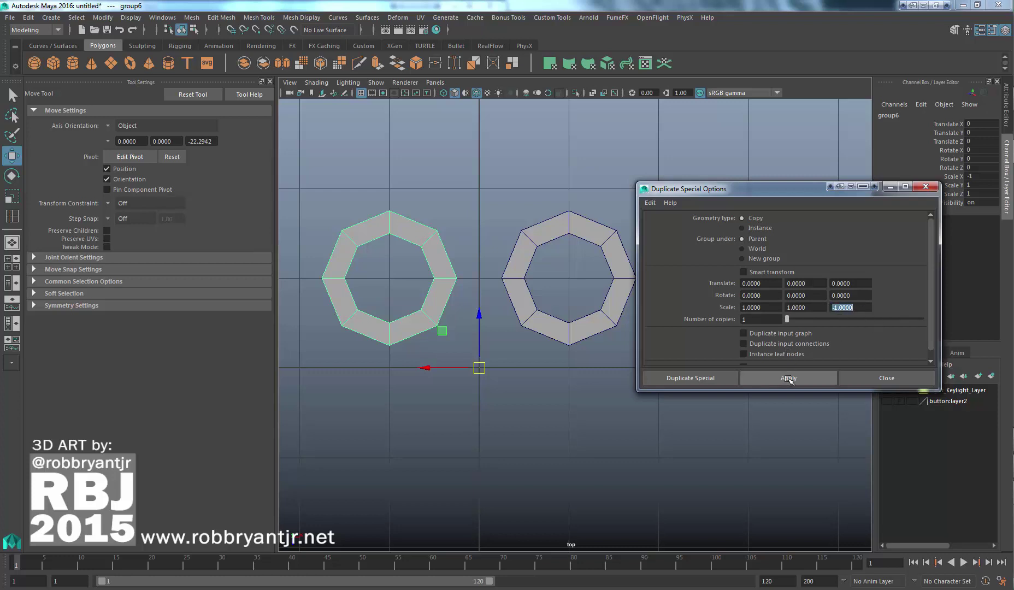
pyautogui.click(793, 381)
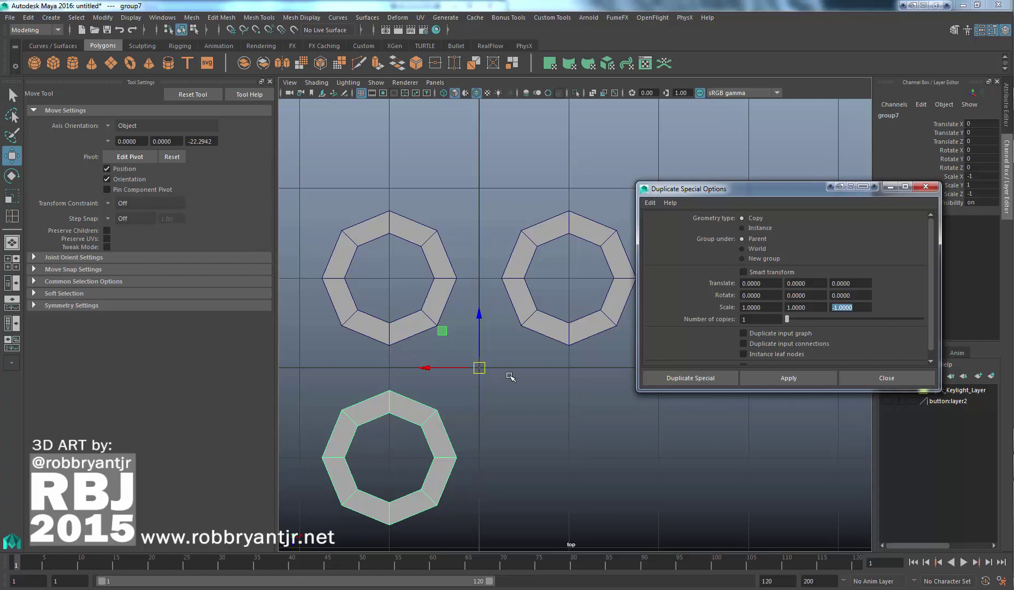
# Duplicate the upper-right ring's parent group with the same Scale Z of -1 to add the fourth ring, and clear the selection
pyautogui.click(584, 327)
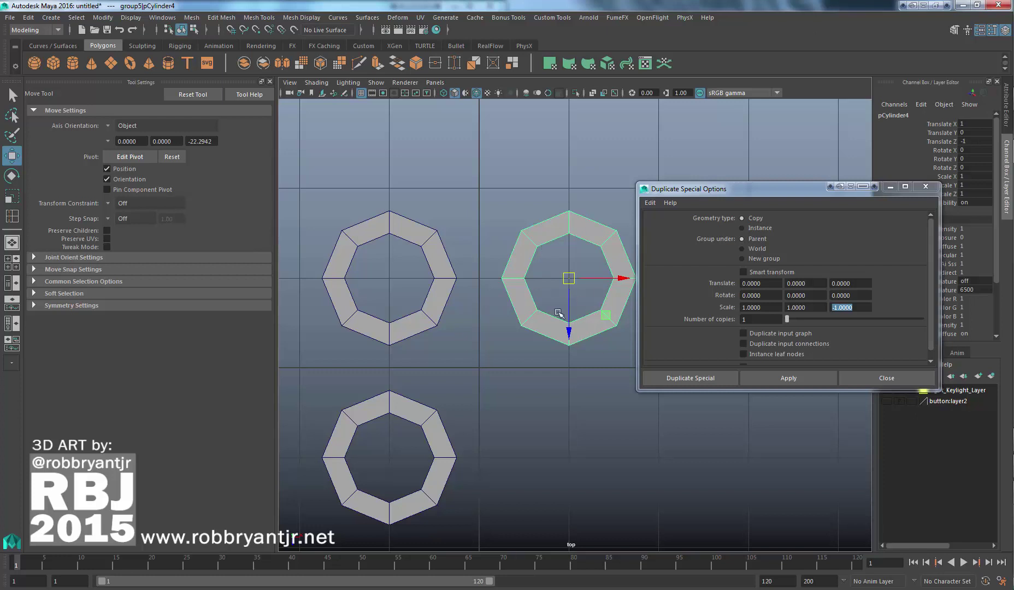
pyautogui.press('Up')
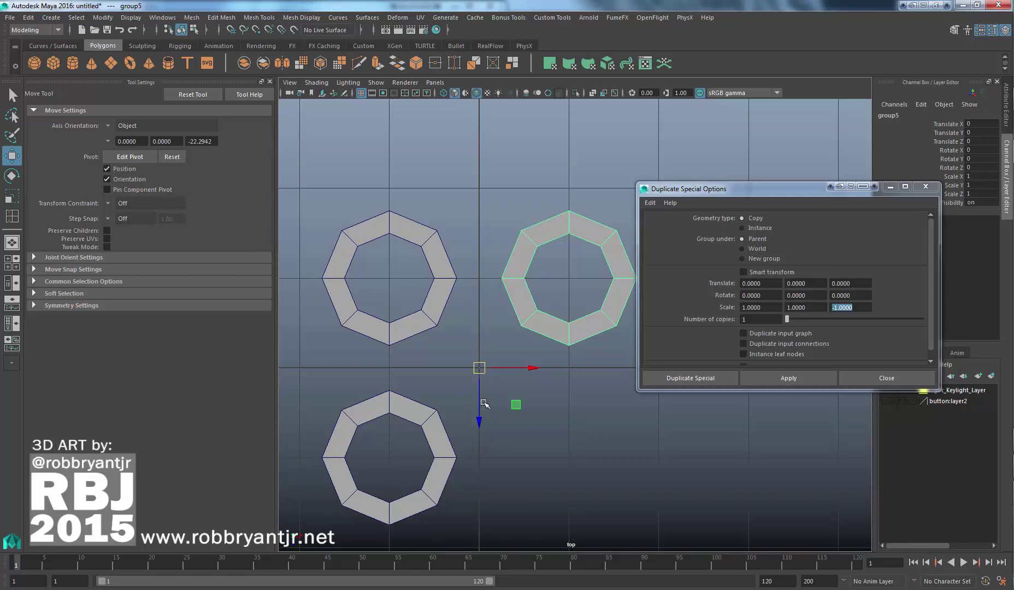
pyautogui.click(842, 308)
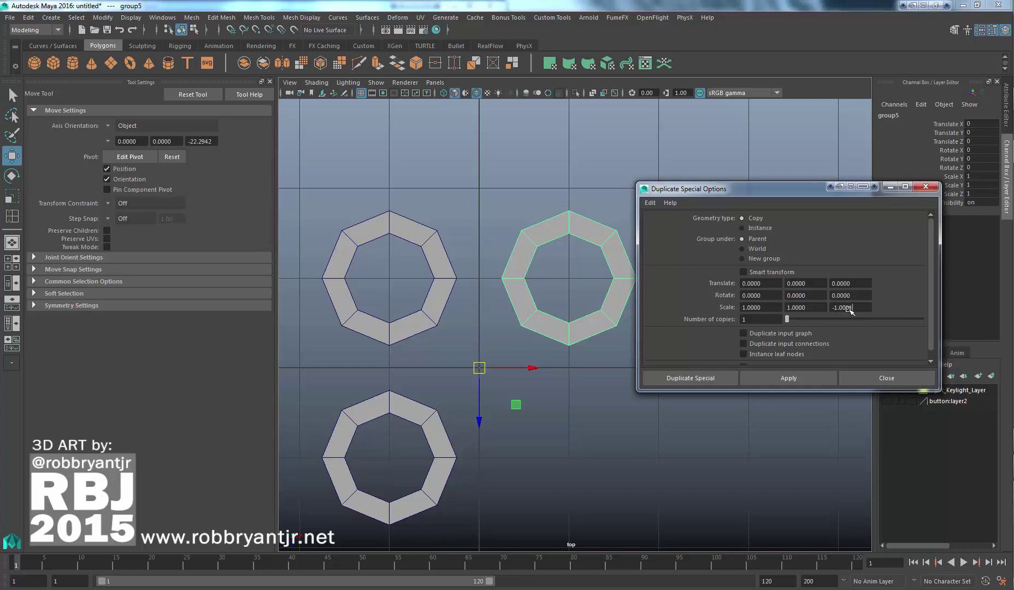
pyautogui.click(788, 378)
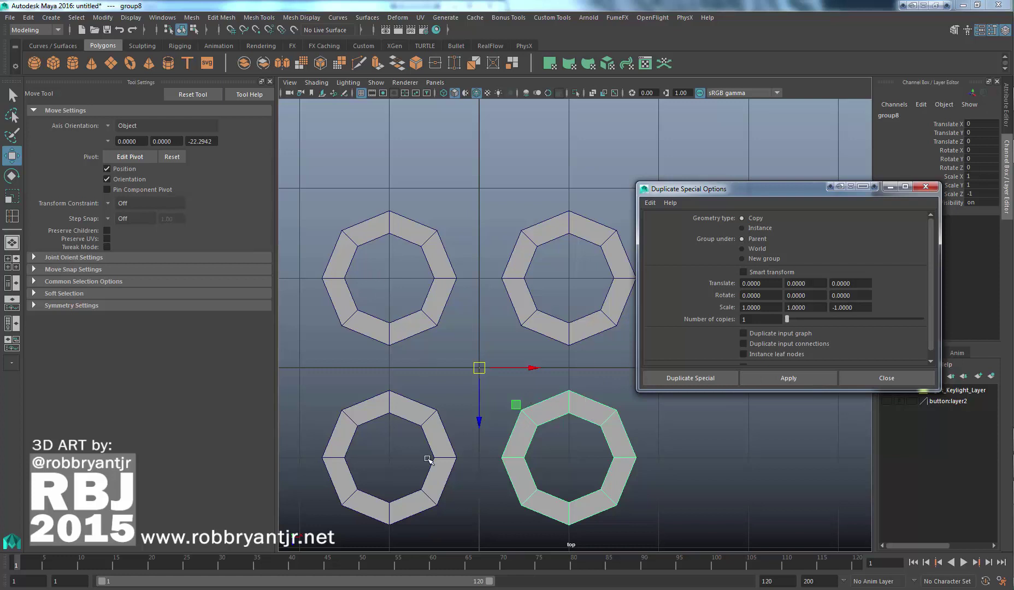
pyautogui.click(681, 460)
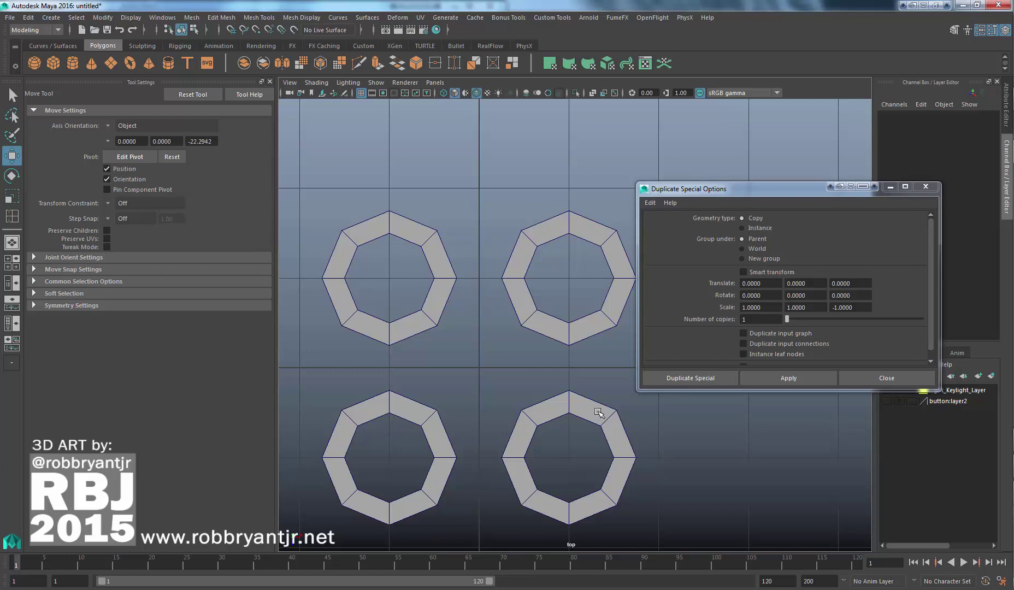
# Close the Duplicate Special options and freeze the transformations of the two upper rings, one ring at a time
pyautogui.click(589, 328)
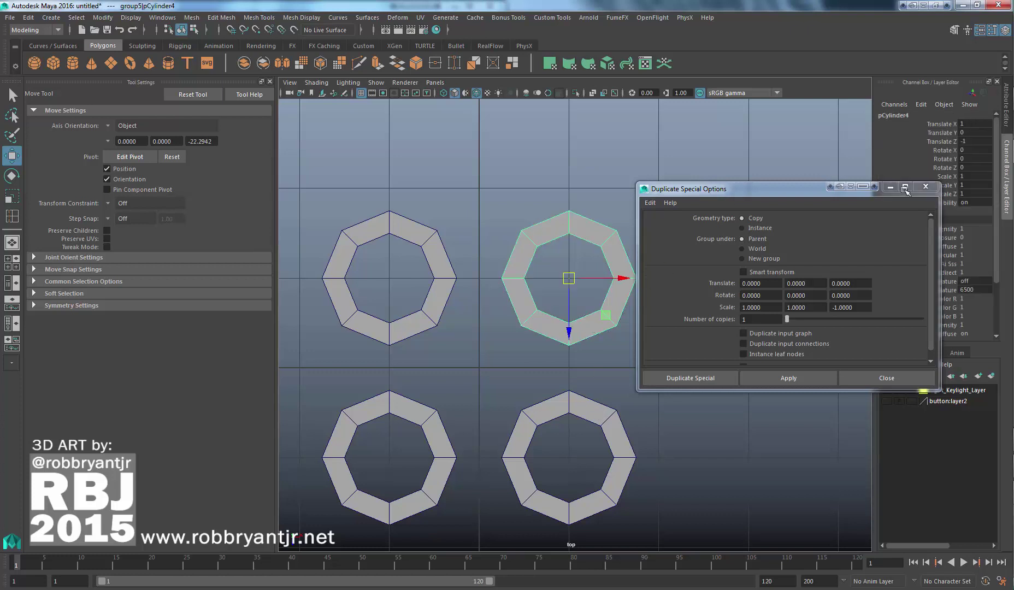
pyautogui.click(925, 187)
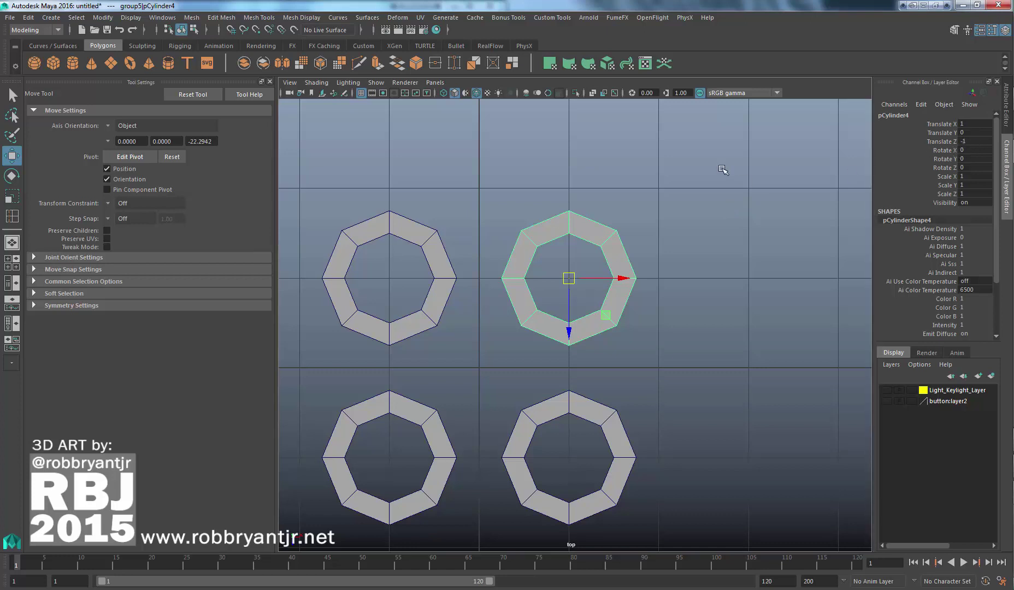
pyautogui.click(103, 18)
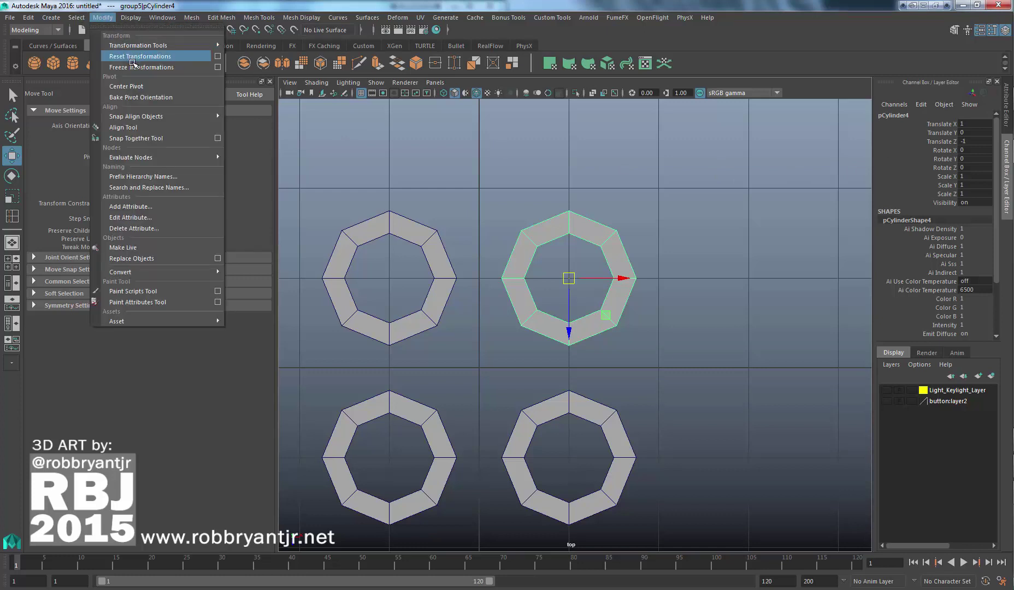
pyautogui.click(133, 66)
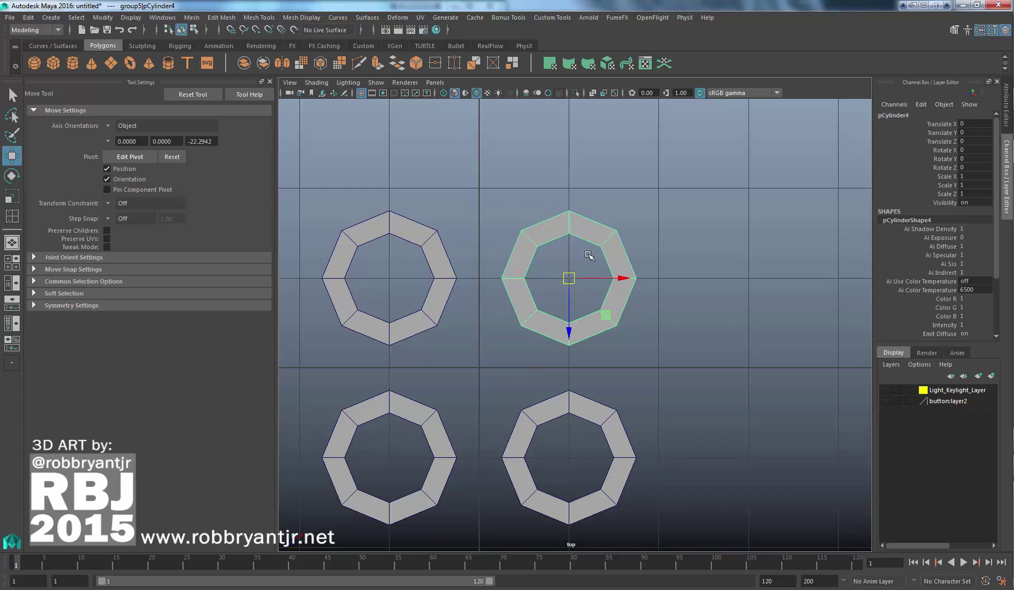
pyautogui.click(412, 228)
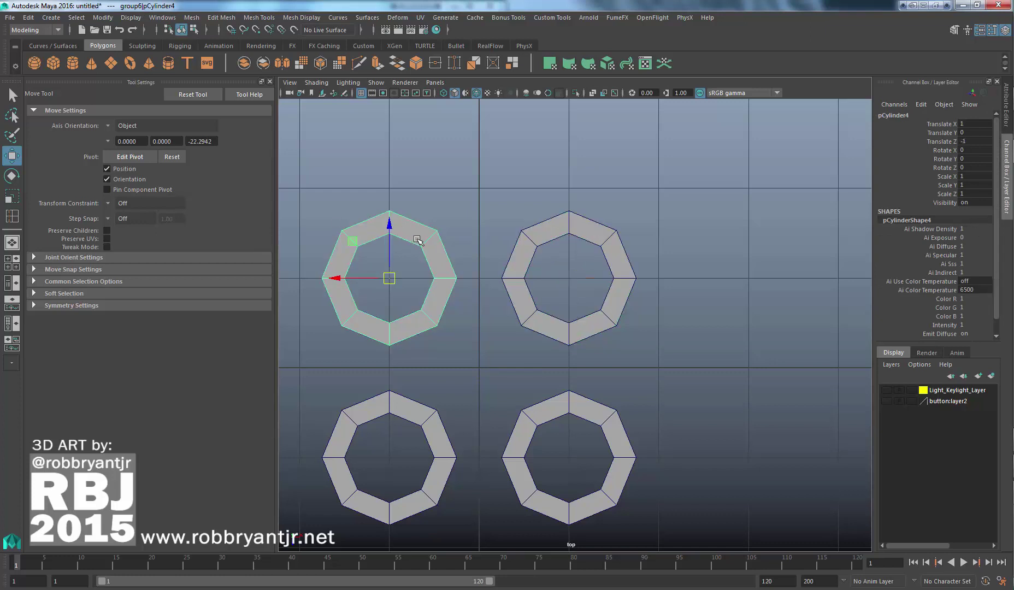
pyautogui.click(50, 18)
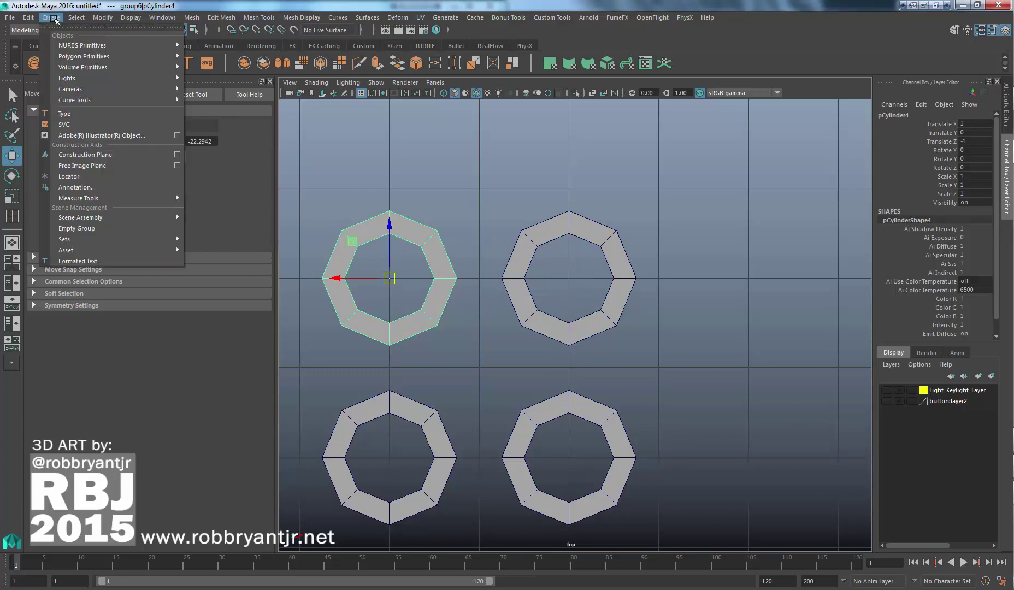
pyautogui.moveTo(103, 18)
pyautogui.click(122, 67)
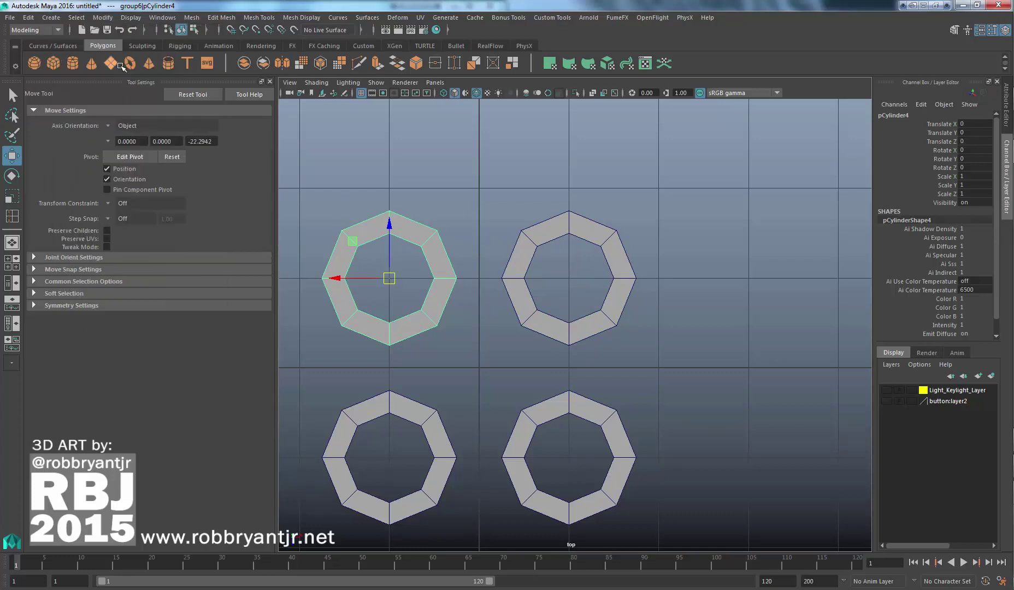
# Freeze the transformations of the two lower rings, one ring at a time, and clear the selection
pyautogui.click(406, 406)
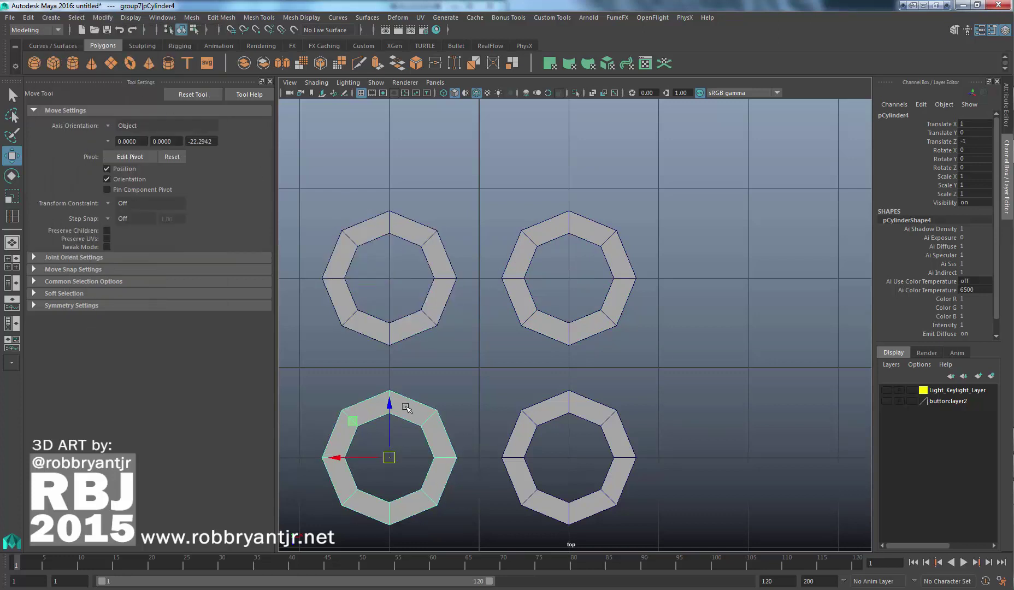
pyautogui.click(114, 18)
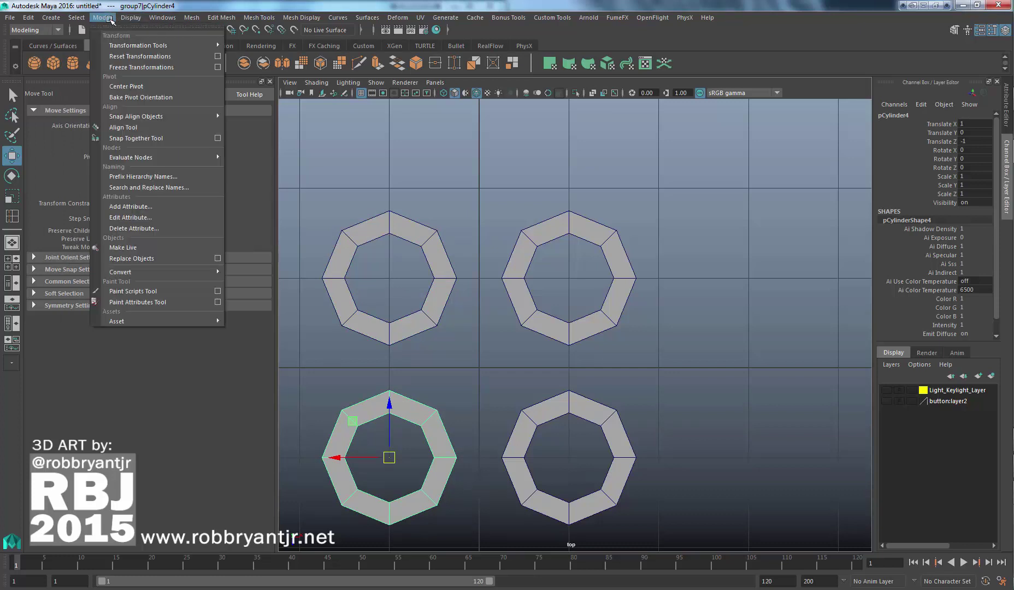
pyautogui.click(132, 67)
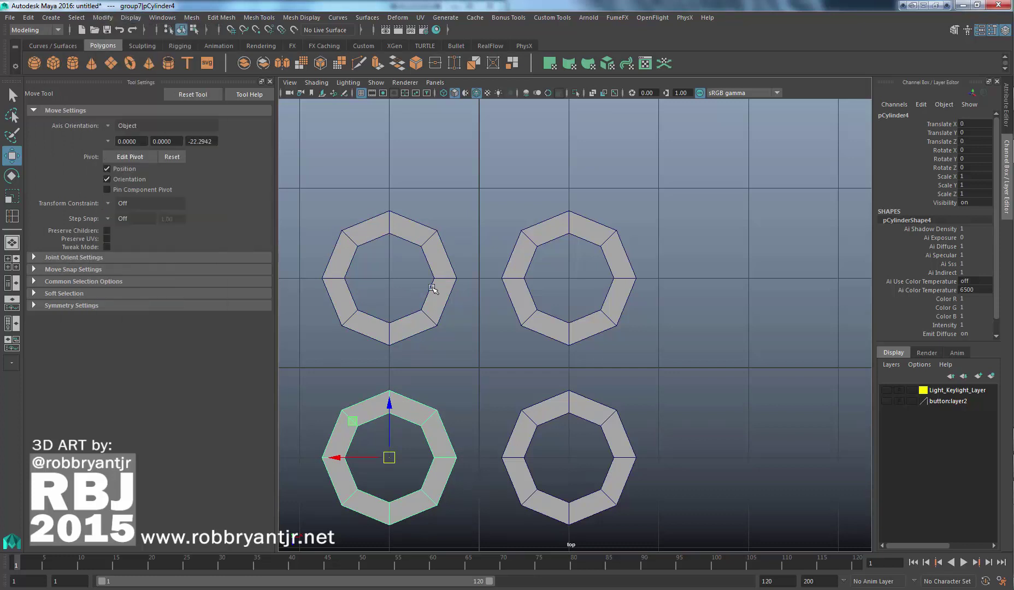
pyautogui.click(546, 409)
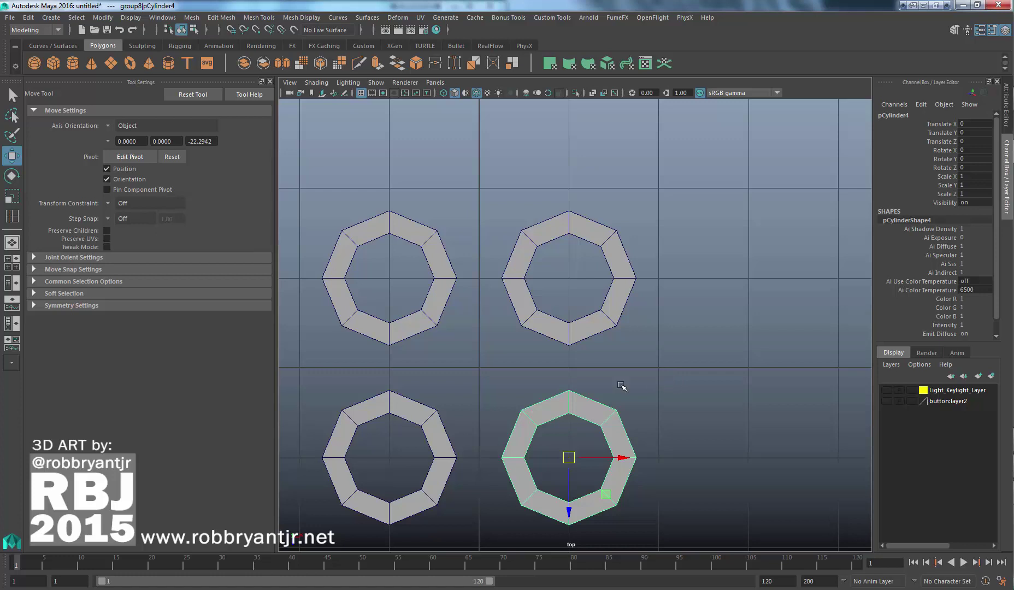
pyautogui.click(642, 376)
# Check the rings one by one, and preview the upper-right ring smoothed before returning it to the unsmoothed display
pyautogui.keyDown('alt'); pyautogui.moveTo(606, 365); pyautogui.dragTo(653, 343, button='middle'); pyautogui.keyUp('alt')
pyautogui.click(630, 309)
pyautogui.click(473, 296)
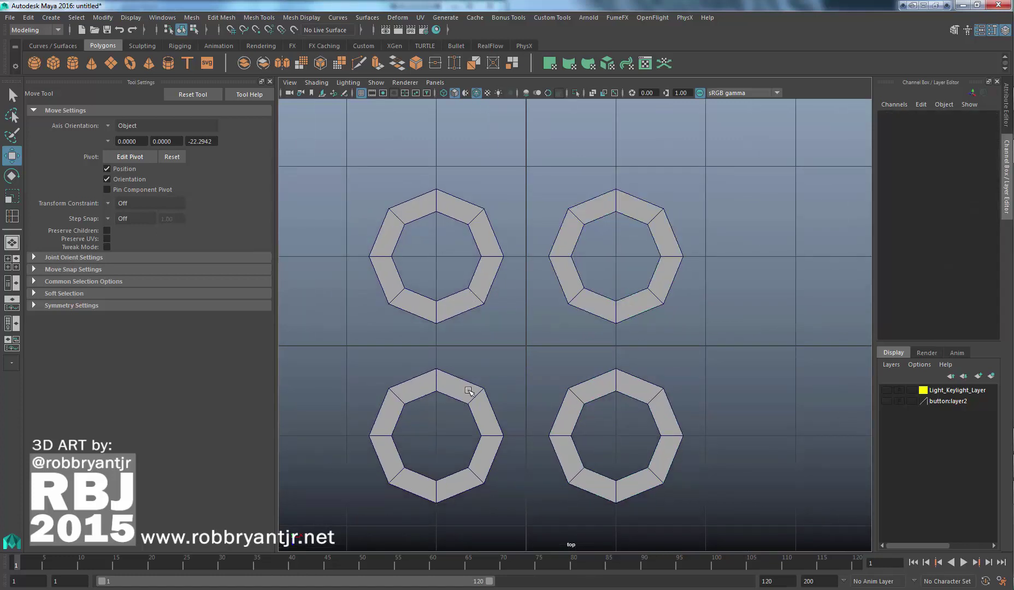
pyautogui.click(468, 389)
pyautogui.click(579, 388)
pyautogui.click(602, 306)
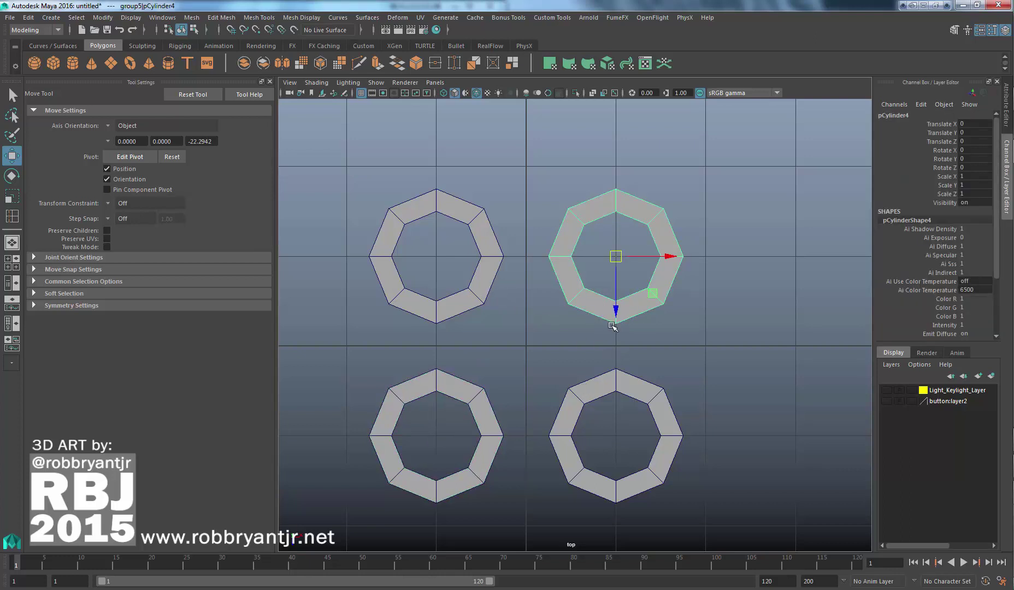
pyautogui.press('3')
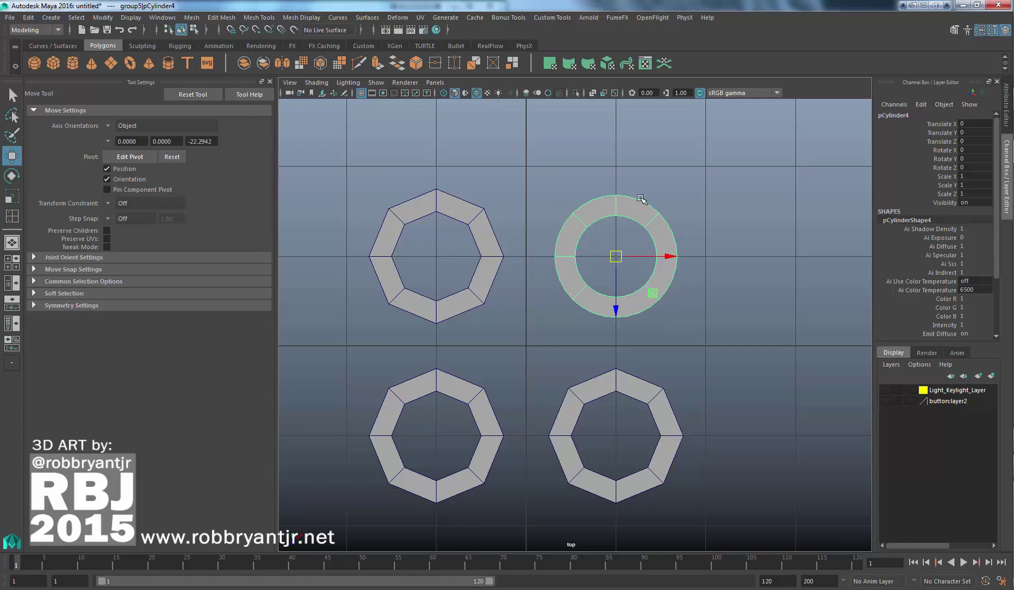
pyautogui.press('1')
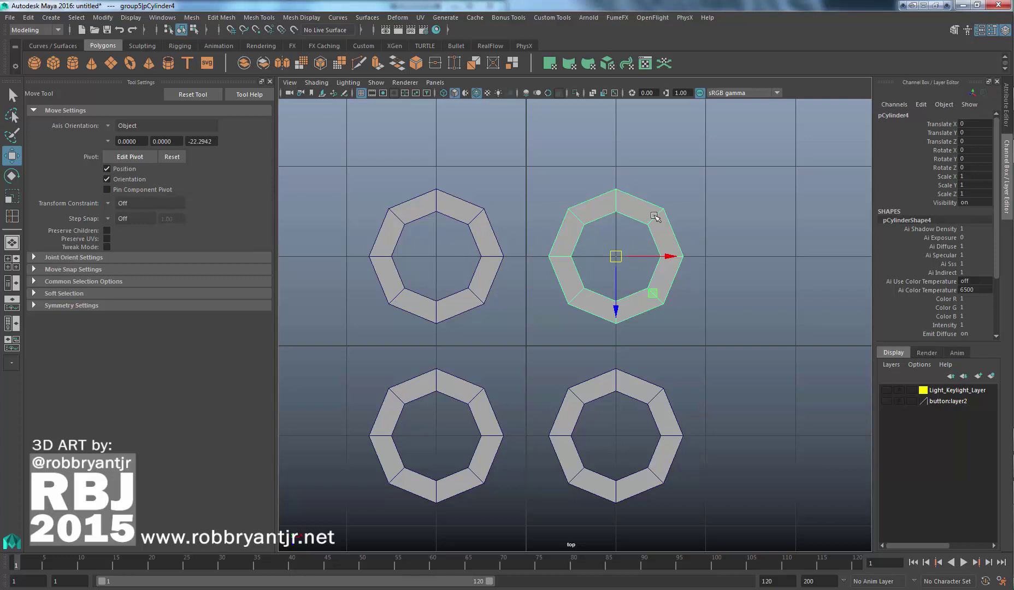
# Try moving the upper-right, upper-left and lower-right rings individually, undoing each move
pyautogui.moveTo(617, 257); pyautogui.dragTo(711, 186)
pyautogui.hotkey('ctrl', 'z')
pyautogui.click(488, 273)
pyautogui.moveTo(437, 256); pyautogui.dragTo(340, 184)
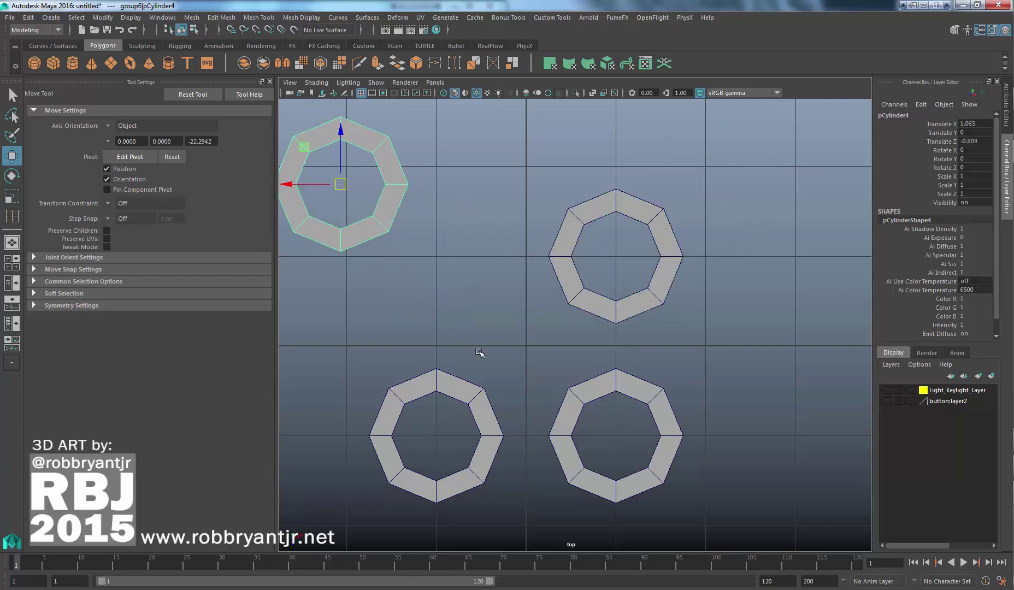
pyautogui.hotkey('ctrl', 'z')
pyautogui.click(604, 438)
pyautogui.click(607, 384)
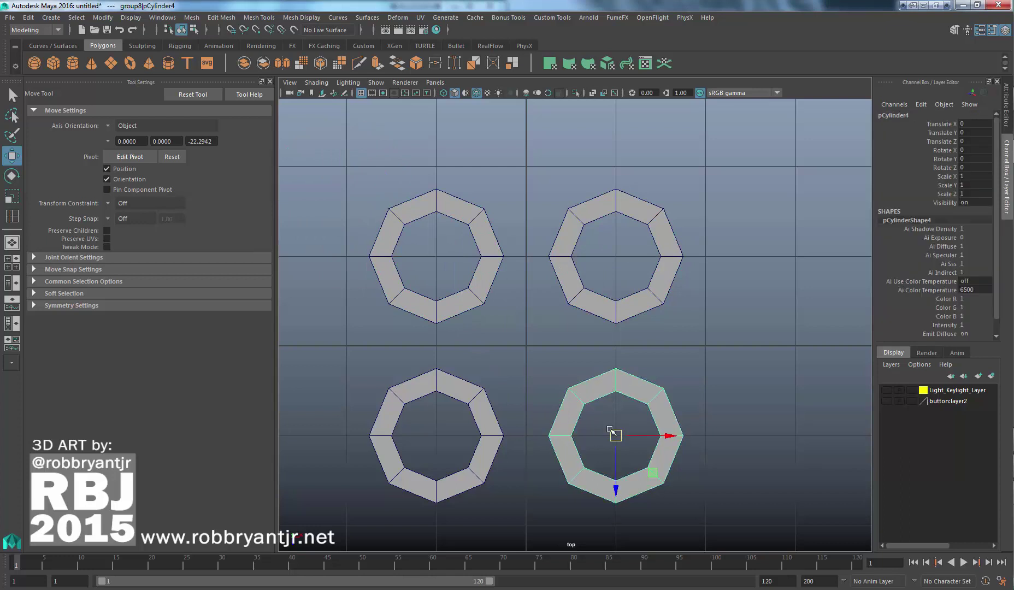
pyautogui.moveTo(616, 435); pyautogui.dragTo(706, 439)
pyautogui.hotkey('ctrl', 'z')
# Select all four rings and combine them into a single mesh
pyautogui.click(564, 277)
pyautogui.click(473, 284)
pyautogui.click(477, 399)
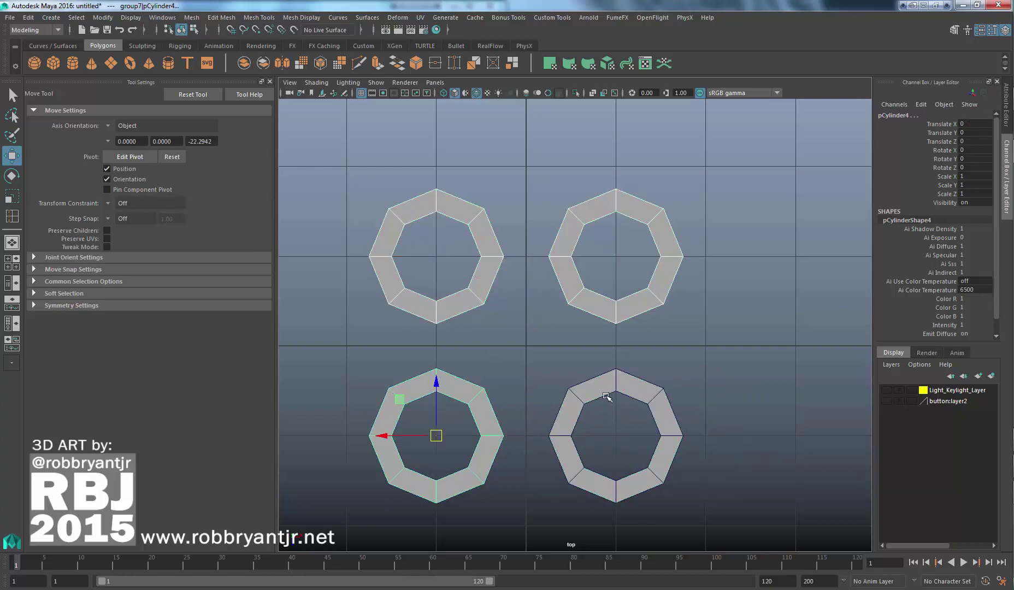
pyautogui.click(604, 385)
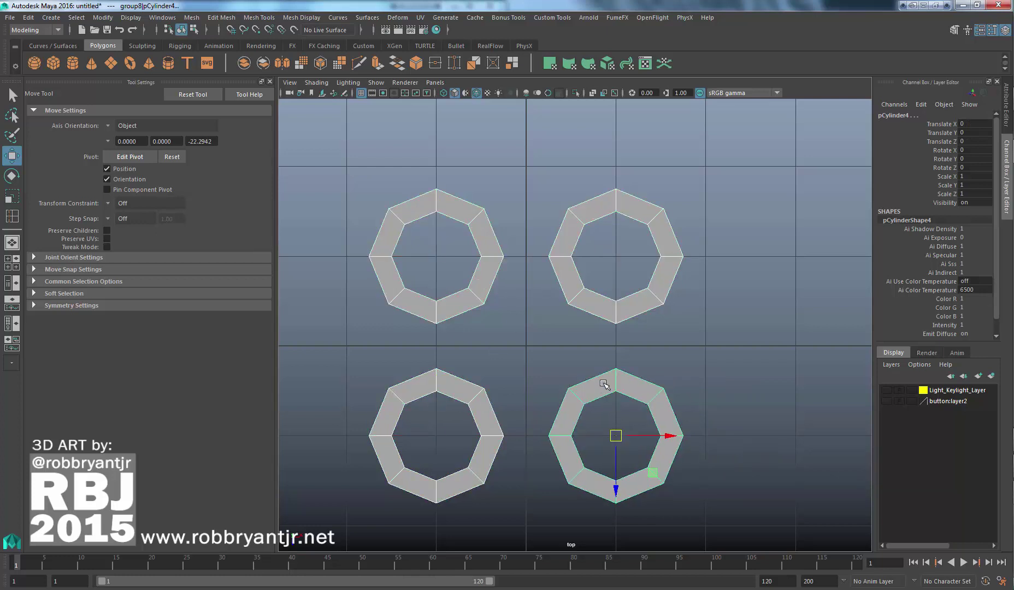
pyautogui.click(193, 18)
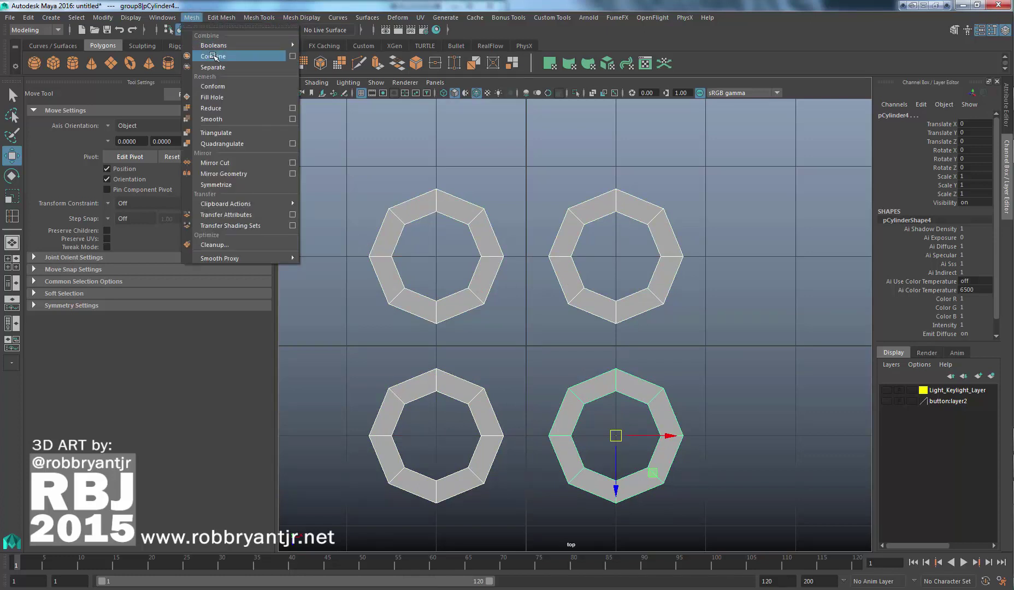
pyautogui.click(213, 57)
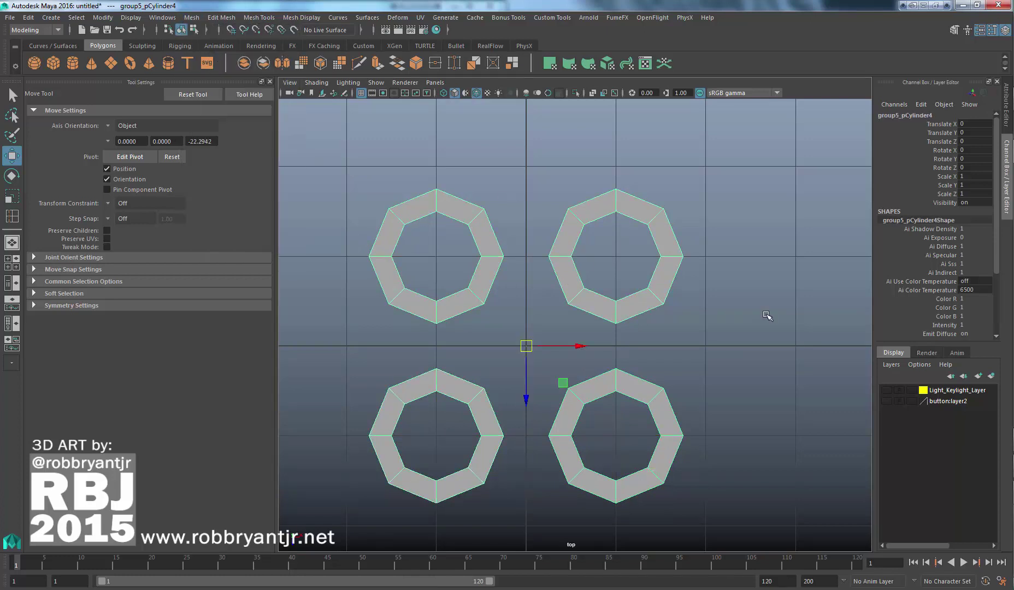
# Try moving the combined four-ring mesh as one object twice, undoing each move
pyautogui.click(765, 315)
pyautogui.click(658, 280)
pyautogui.moveTo(528, 348); pyautogui.dragTo(514, 306)
pyautogui.hotkey('ctrl', 'z')
pyautogui.click(677, 321)
pyautogui.click(598, 302)
pyautogui.moveTo(526, 346); pyautogui.dragTo(550, 329)
pyautogui.hotkey('ctrl', 'z')
# Switch the combined mesh to edge selection and select the lower pair of facing side edges between the two upper rings
pyautogui.click(646, 347)
pyautogui.click(610, 314)
pyautogui.moveTo(569, 276); pyautogui.dragTo(570, 245, button='right')
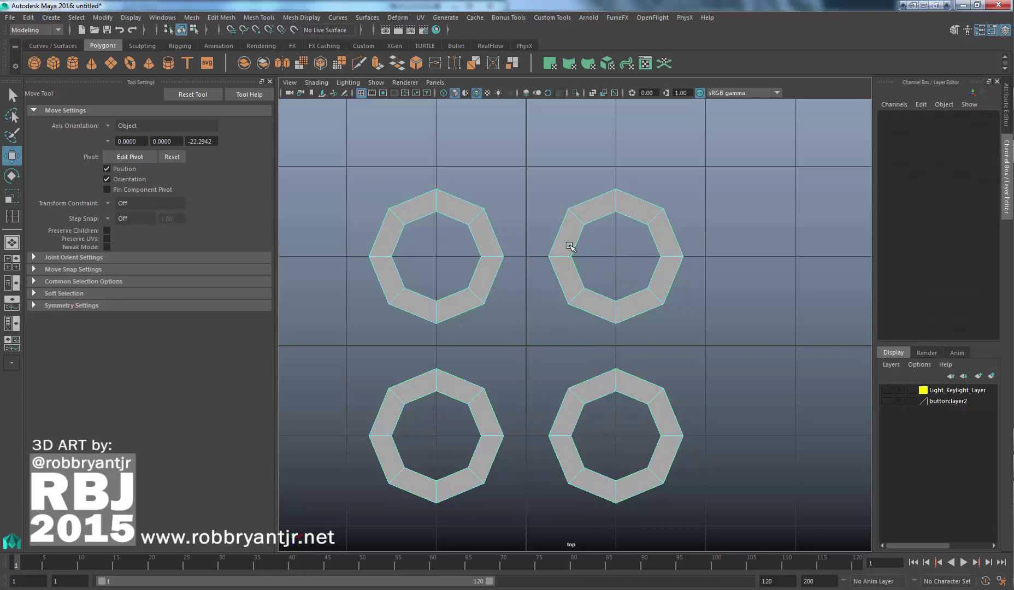
pyautogui.click(497, 274)
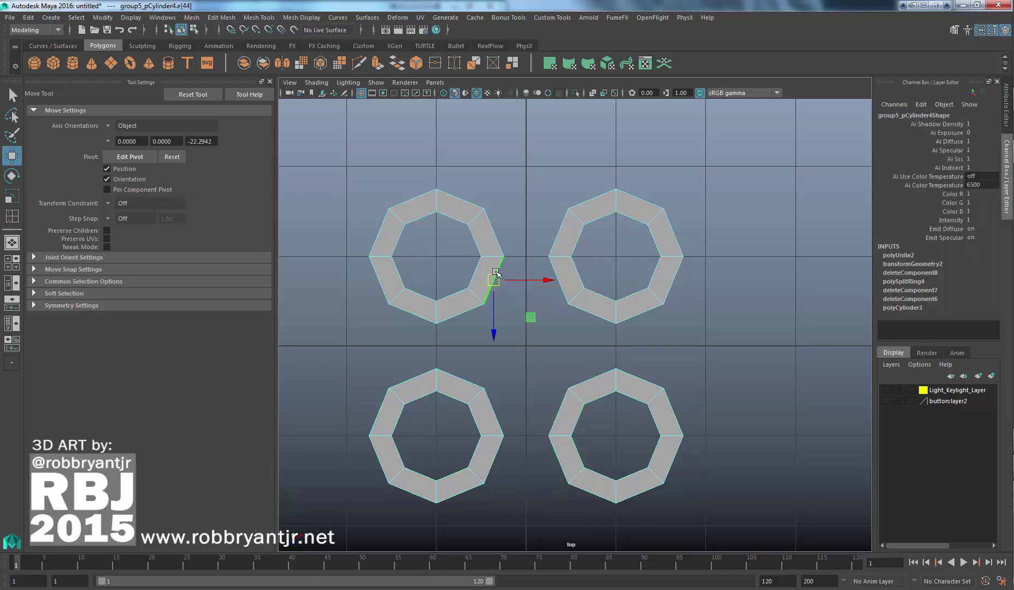
pyautogui.keyDown('shift'); pyautogui.click(563, 287); pyautogui.keyUp('shift')
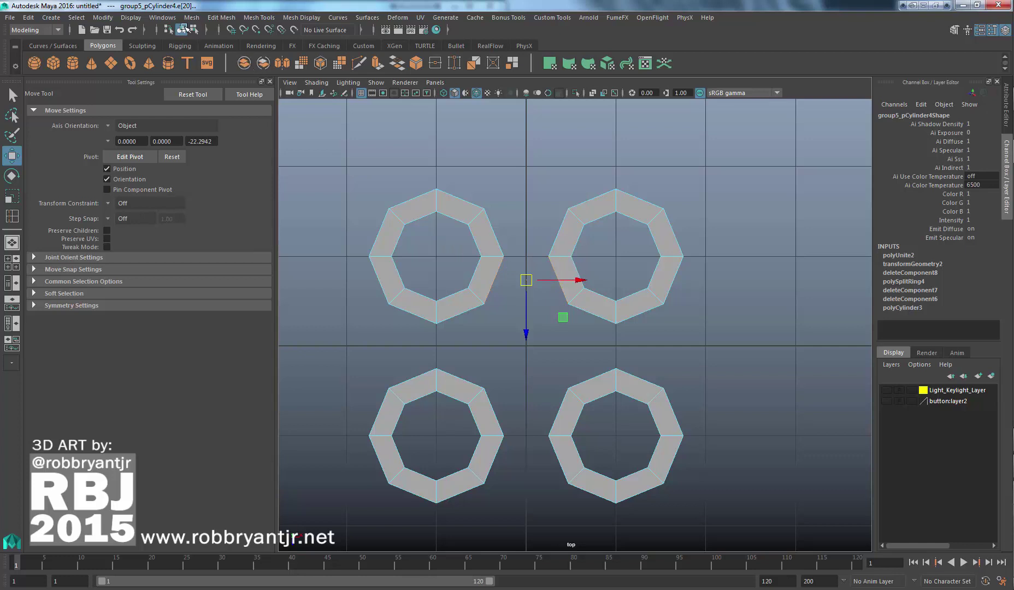
# Open the Bridge options and reset their settings to the defaults
pyautogui.click(233, 17)
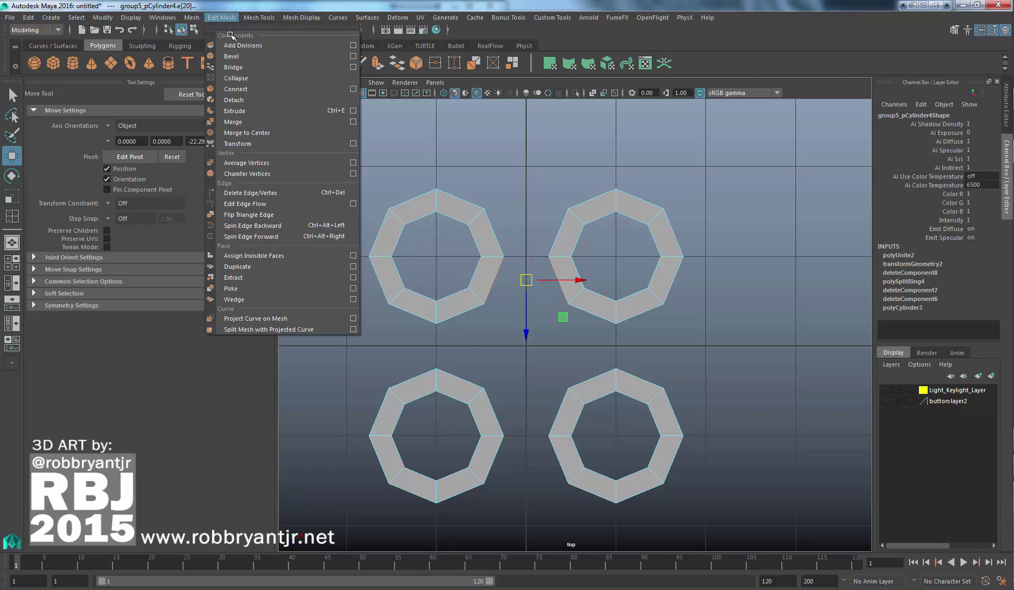
pyautogui.click(354, 67)
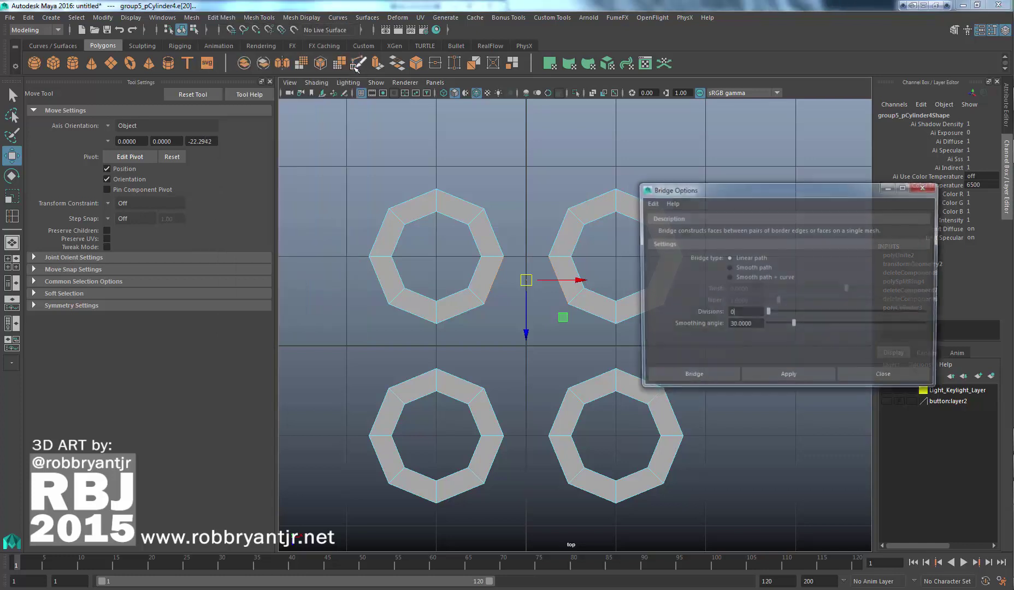
pyautogui.moveTo(664, 184); pyautogui.dragTo(738, 171)
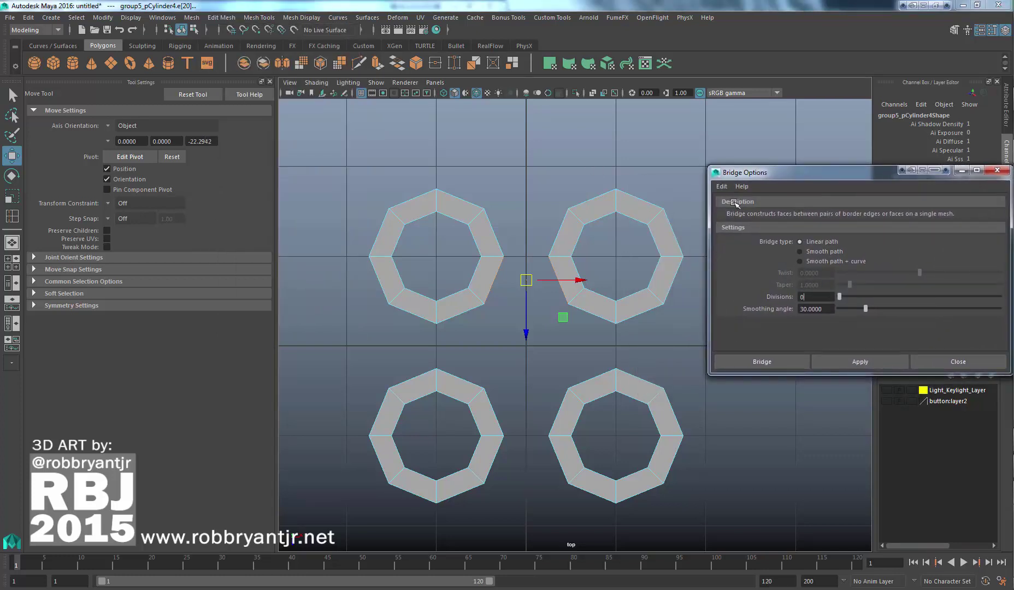
pyautogui.click(723, 187)
pyautogui.click(729, 208)
pyautogui.click(722, 186)
pyautogui.click(730, 207)
pyautogui.moveTo(771, 173); pyautogui.dragTo(765, 179)
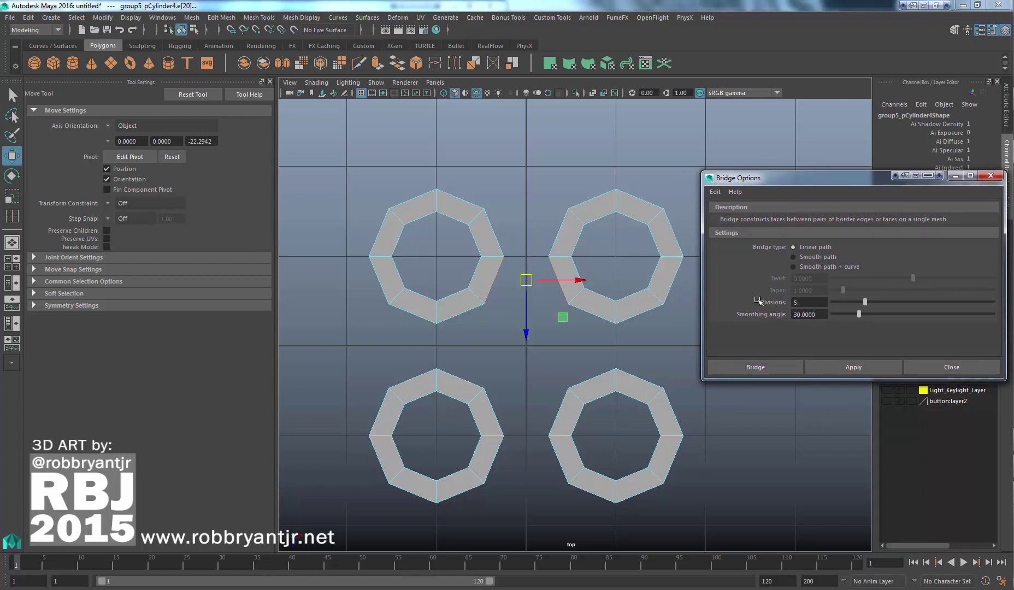
# Try bridging the selected edge pair with 5 divisions, inspect the resulting faces, and undo the bridge
pyautogui.keyDown('alt'); pyautogui.moveTo(481, 258); pyautogui.dragTo(609, 284, button='right'); pyautogui.keyUp('alt')
pyautogui.keyDown('alt'); pyautogui.moveTo(592, 275); pyautogui.dragTo(605, 288, button='middle'); pyautogui.keyUp('alt')
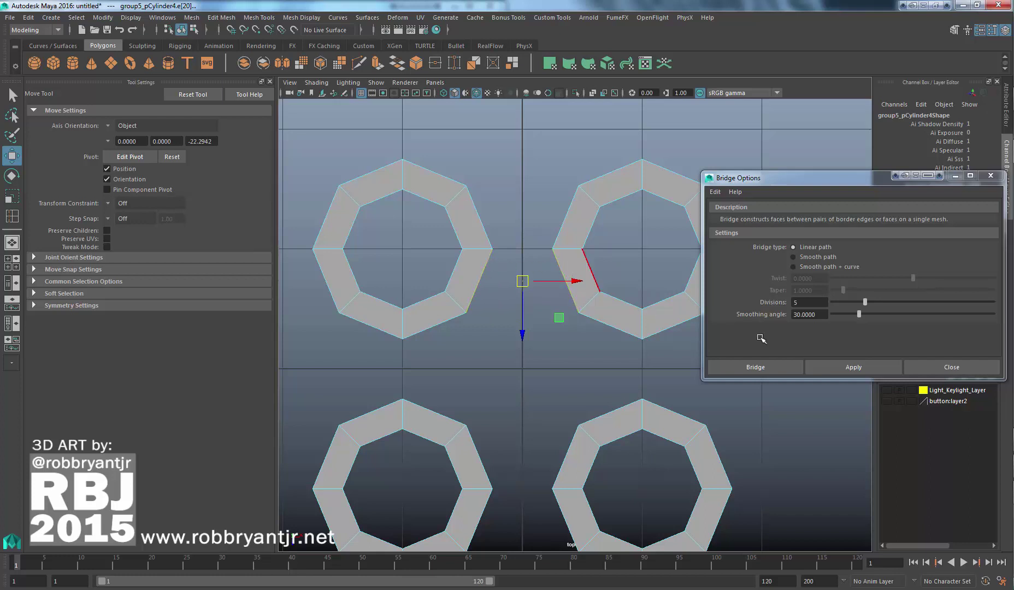
pyautogui.click(851, 367)
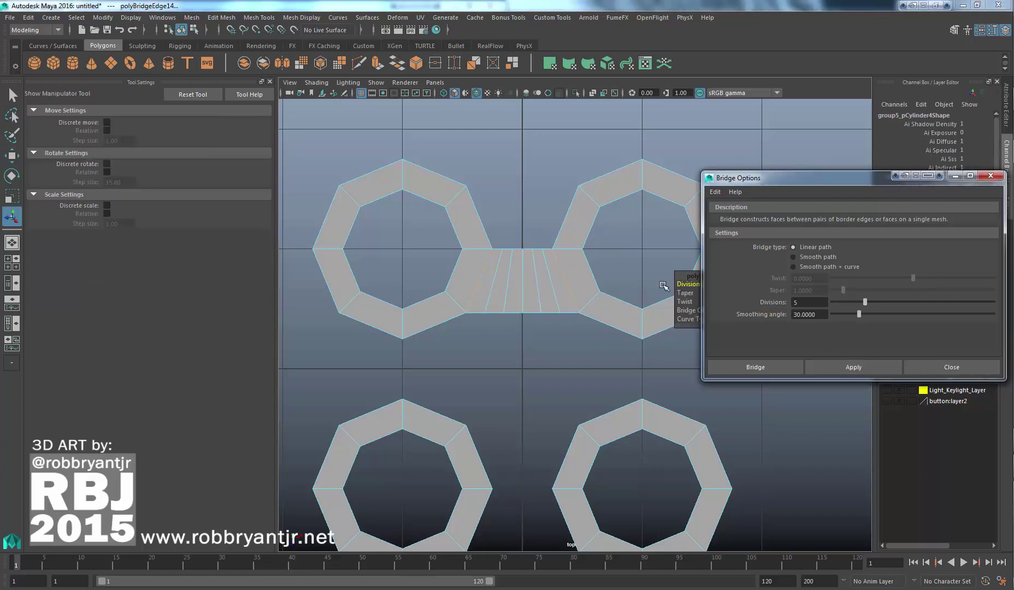
pyautogui.scroll(3, 461, 269)
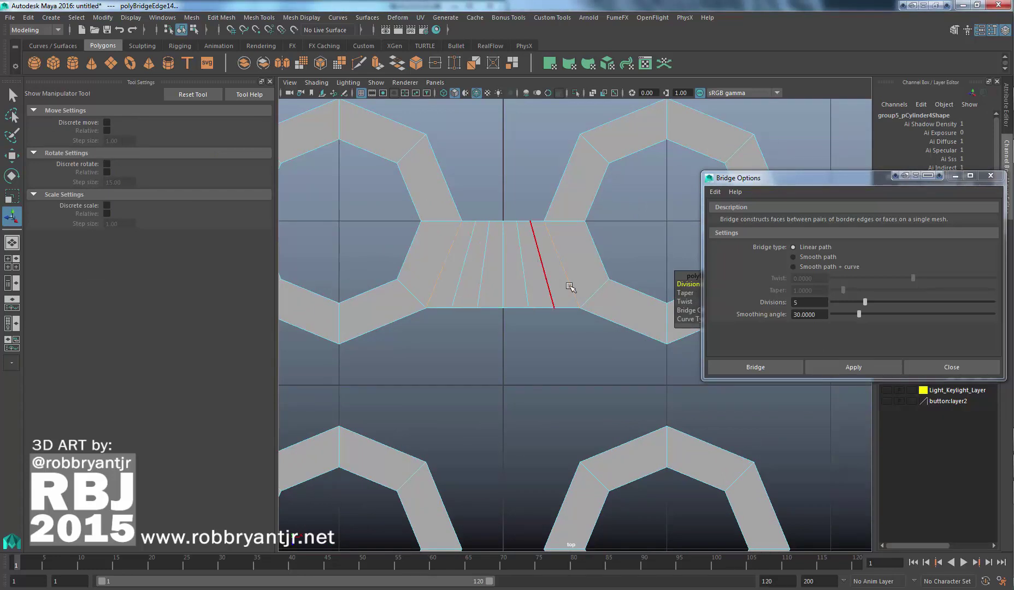
pyautogui.scroll(-5, 569, 284)
pyautogui.scroll(1, 528, 305)
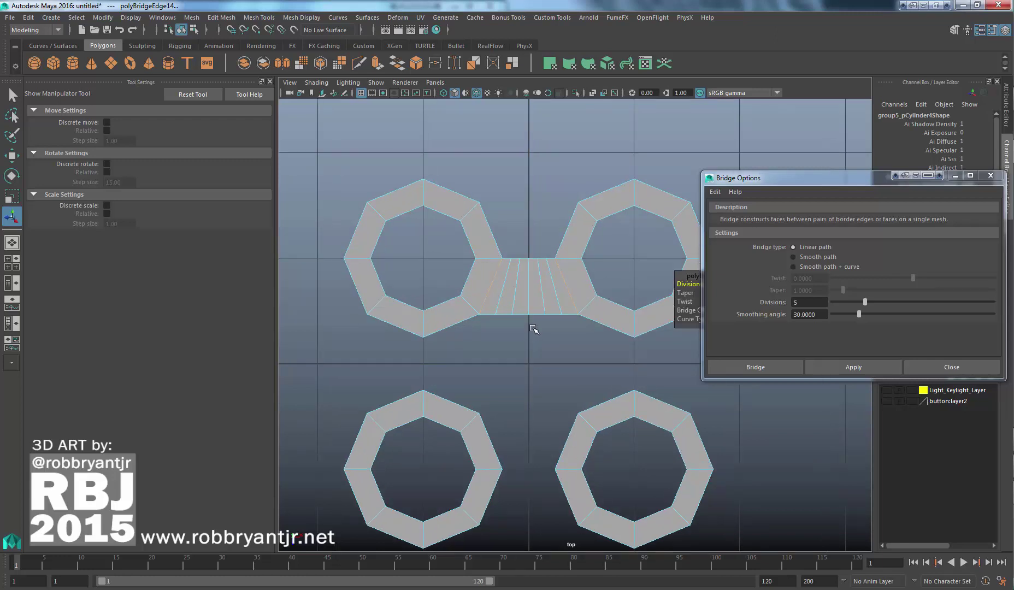
pyautogui.hotkey('ctrl', 'z')
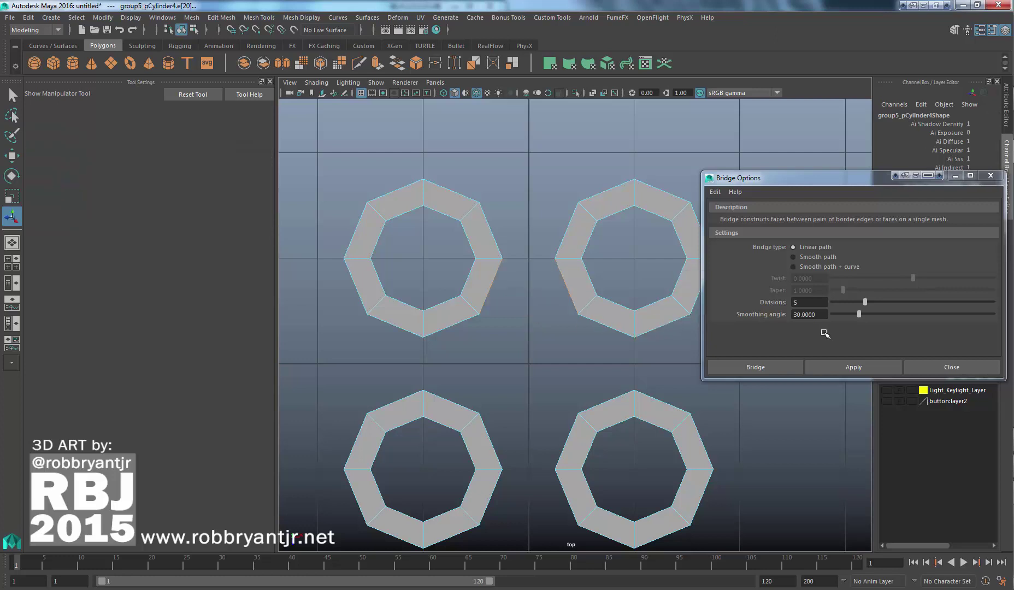
# Try bridging the same edge pair with the divisions reduced to 1, and undo the bridge
pyautogui.moveTo(864, 303); pyautogui.dragTo(848, 303)
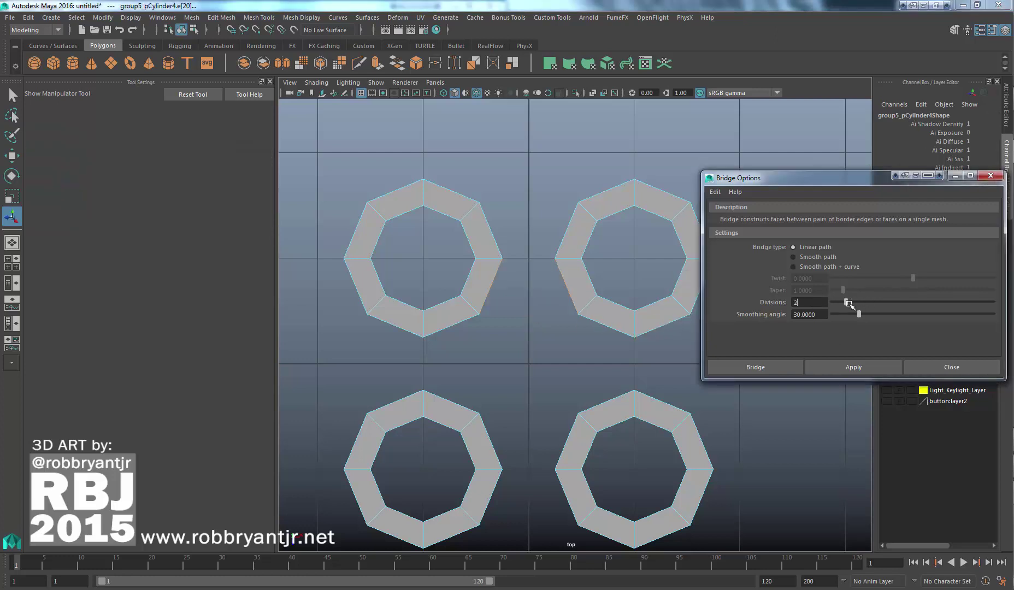
pyautogui.click(841, 367)
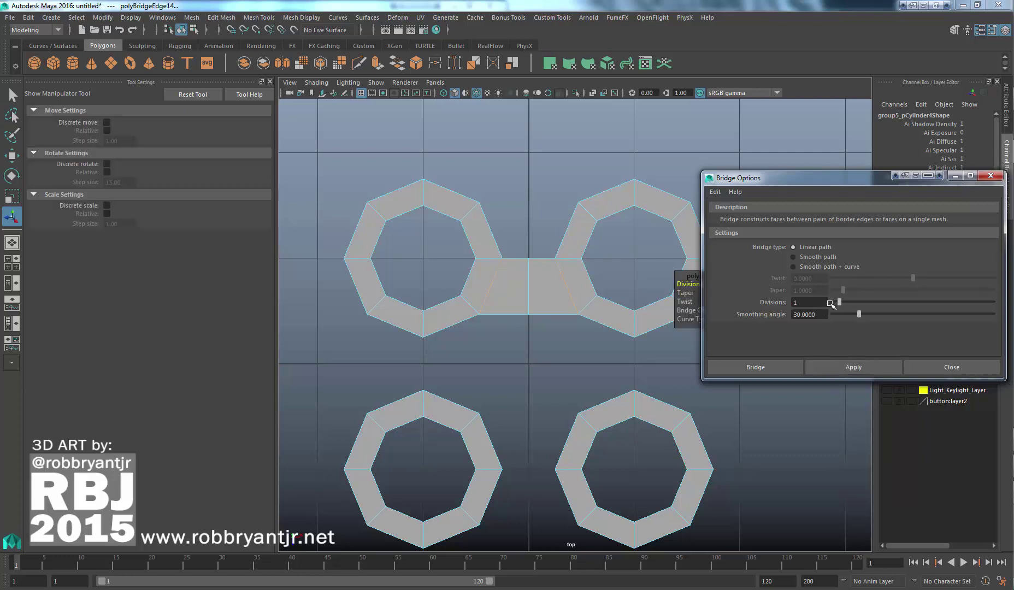
pyautogui.hotkey('ctrl', 'z')
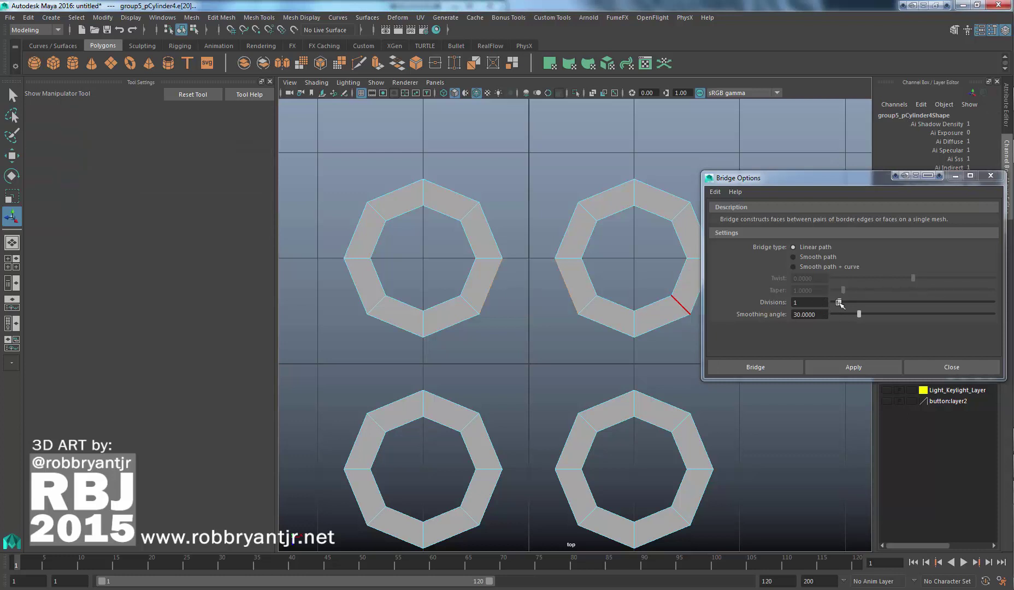
# Set the bridge divisions to 0 and bridge the three facing outer edge pairs between the two upper rings
pyautogui.moveTo(839, 303); pyautogui.dragTo(827, 303)
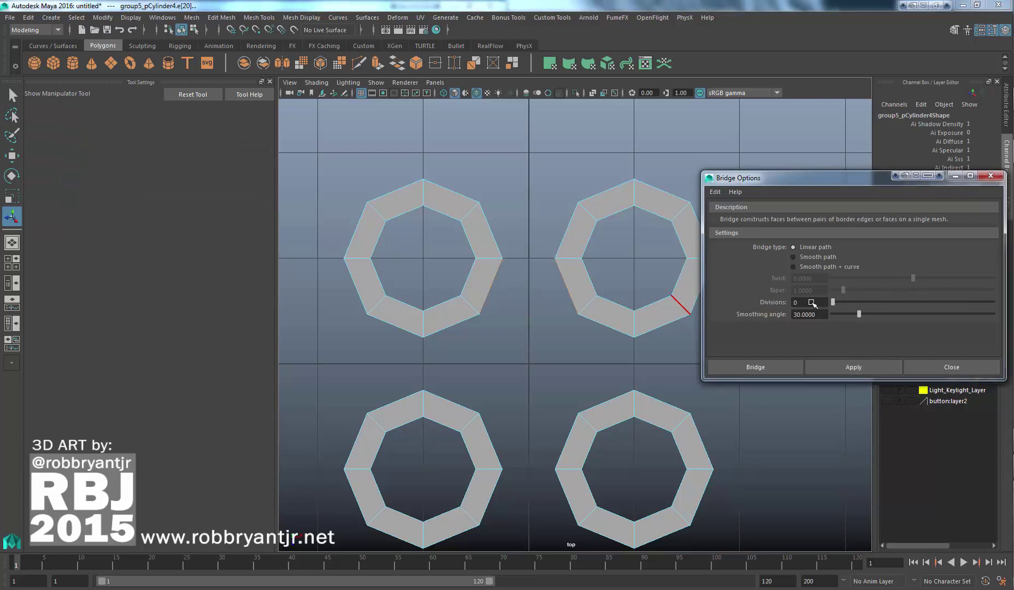
pyautogui.click(852, 368)
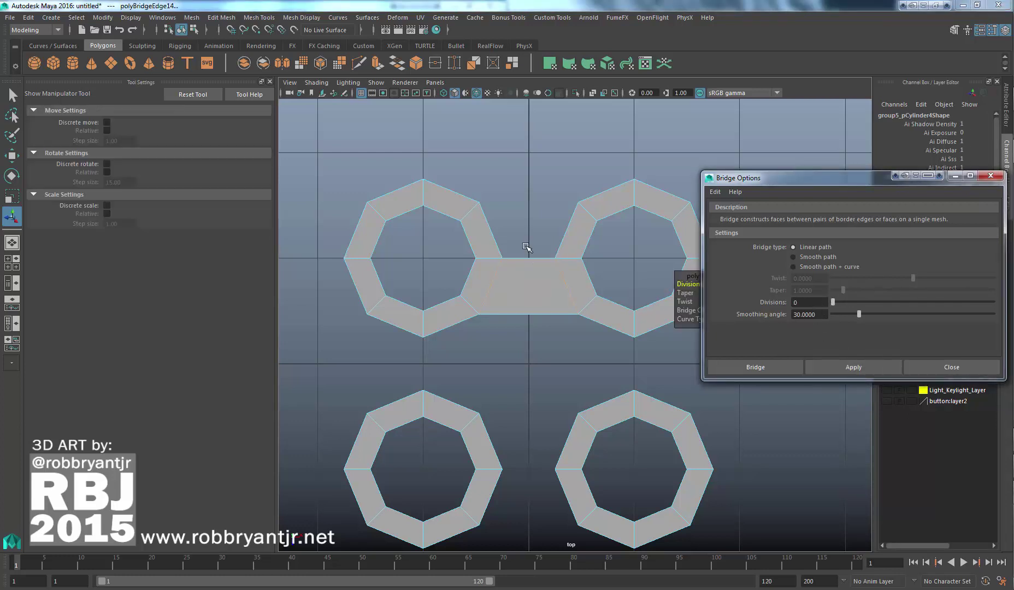
pyautogui.click(490, 235)
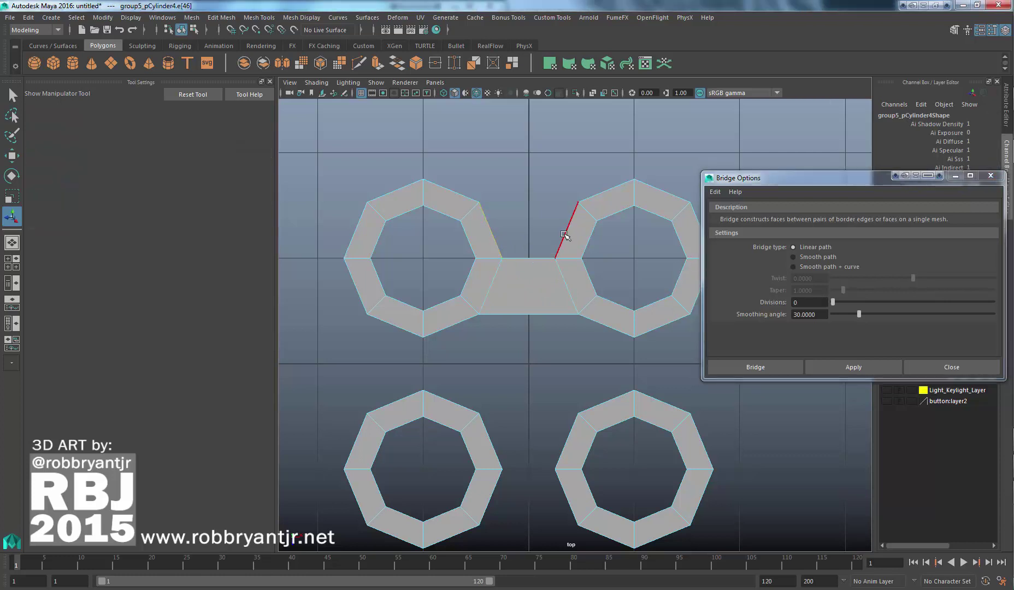
pyautogui.keyDown('shift'); pyautogui.click(565, 233); pyautogui.keyUp('shift')
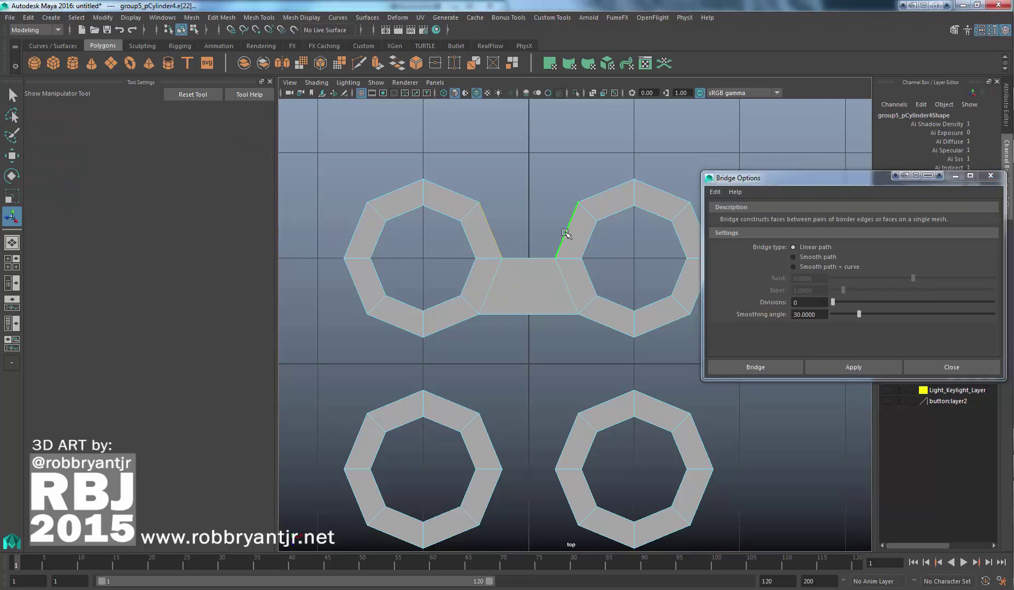
pyautogui.click(849, 370)
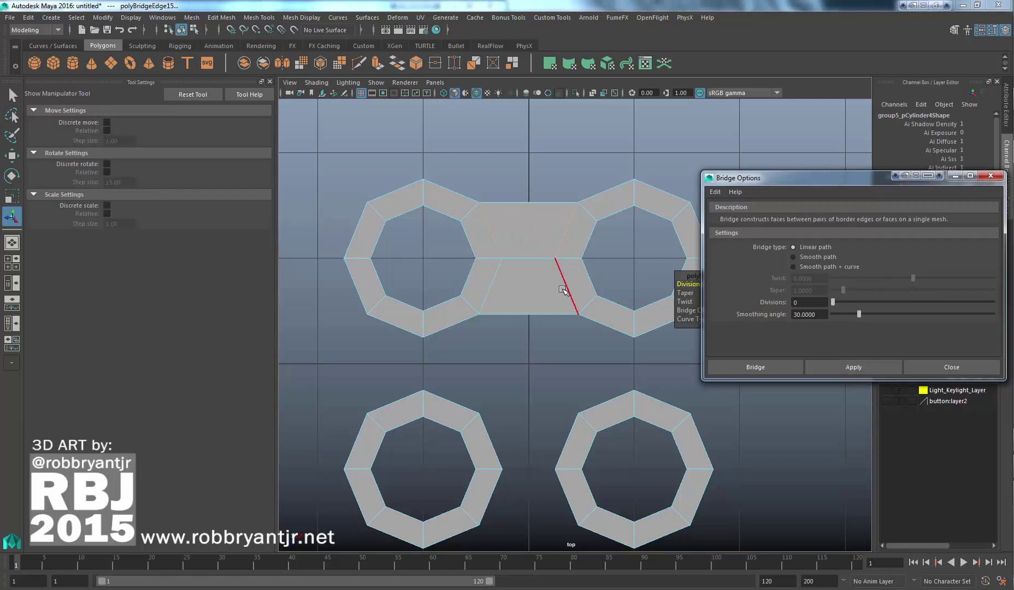
pyautogui.click(453, 192)
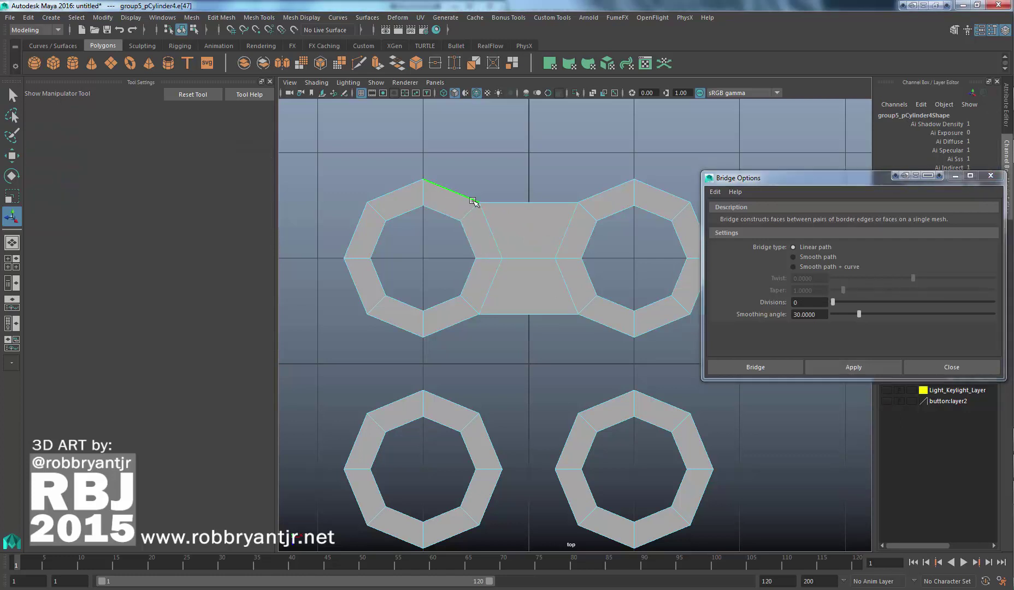
pyautogui.keyDown('shift'); pyautogui.click(596, 195); pyautogui.keyUp('shift')
pyautogui.press('g')
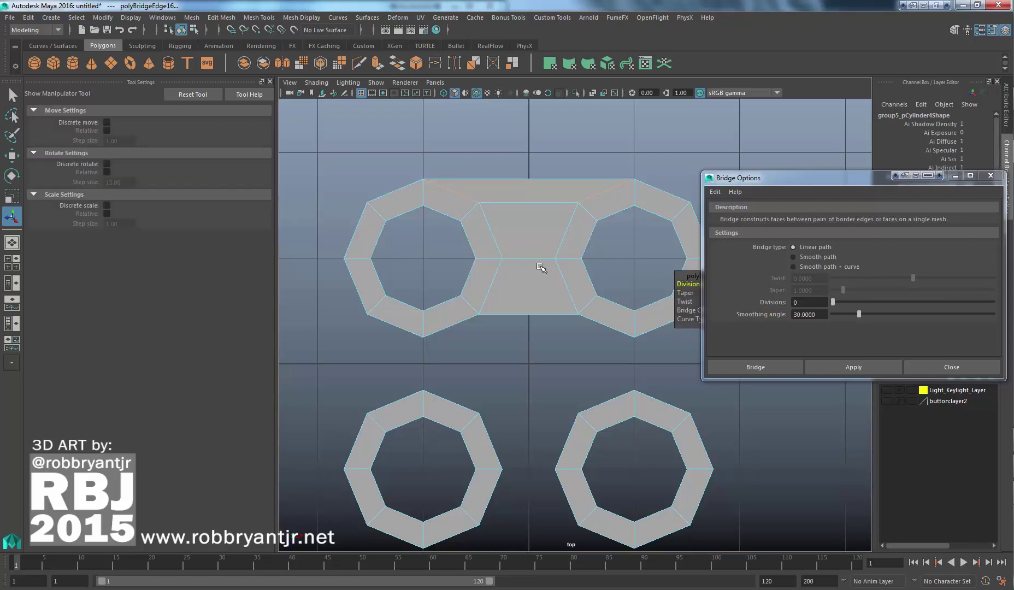
# Bridge the three facing outer edge pairs between the upper-right and lower-right rings
pyautogui.keyDown('alt'); pyautogui.moveTo(524, 306); pyautogui.dragTo(494, 297, button='middle'); pyautogui.keyUp('alt')
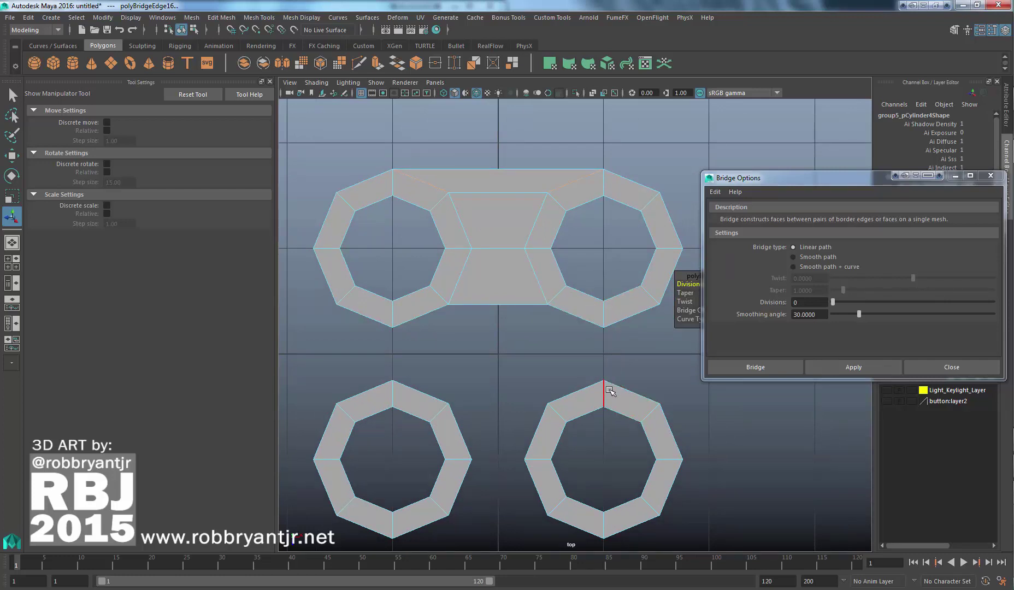
pyautogui.click(586, 321)
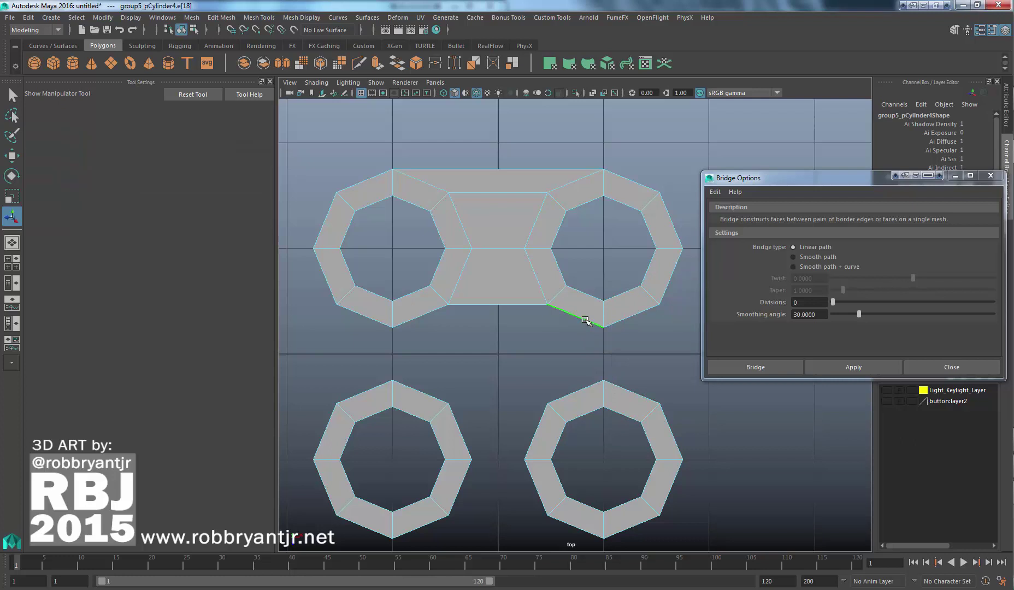
pyautogui.keyDown('shift'); pyautogui.click(583, 390); pyautogui.keyUp('shift')
pyautogui.press('g')
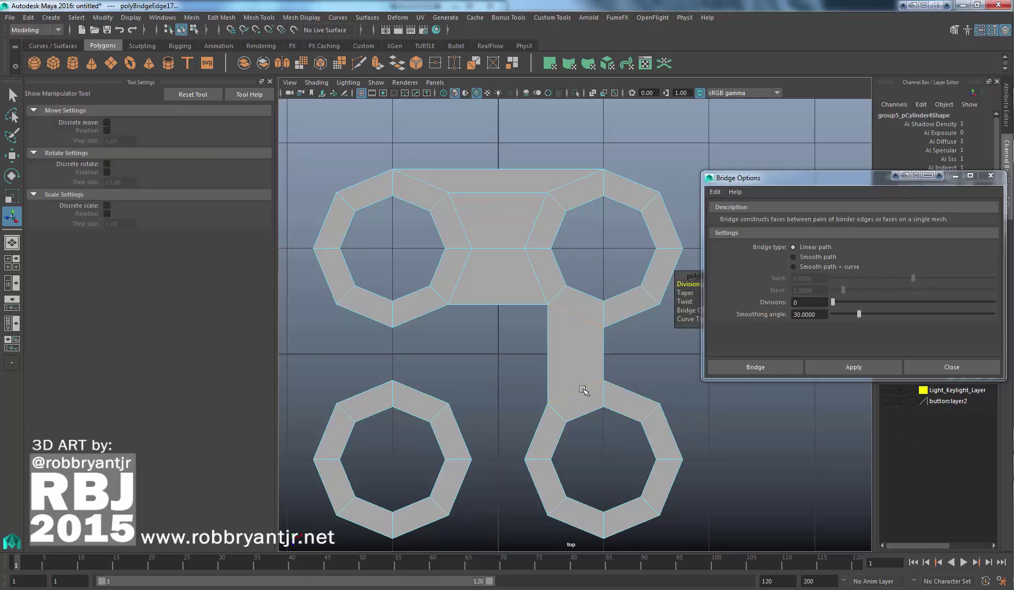
pyautogui.click(638, 317)
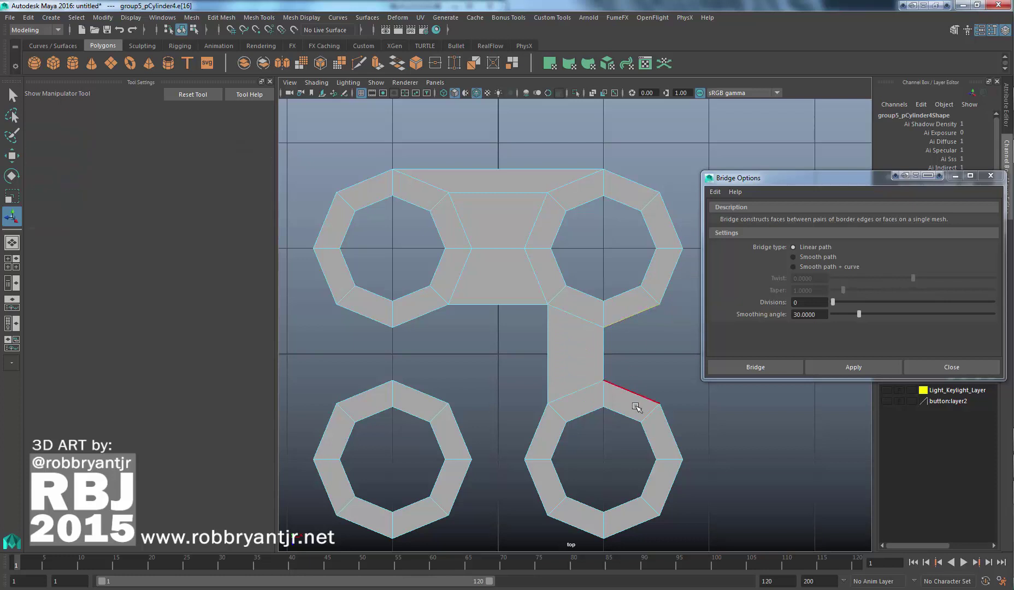
pyautogui.keyDown('shift'); pyautogui.click(634, 392); pyautogui.keyUp('shift')
pyautogui.press('g')
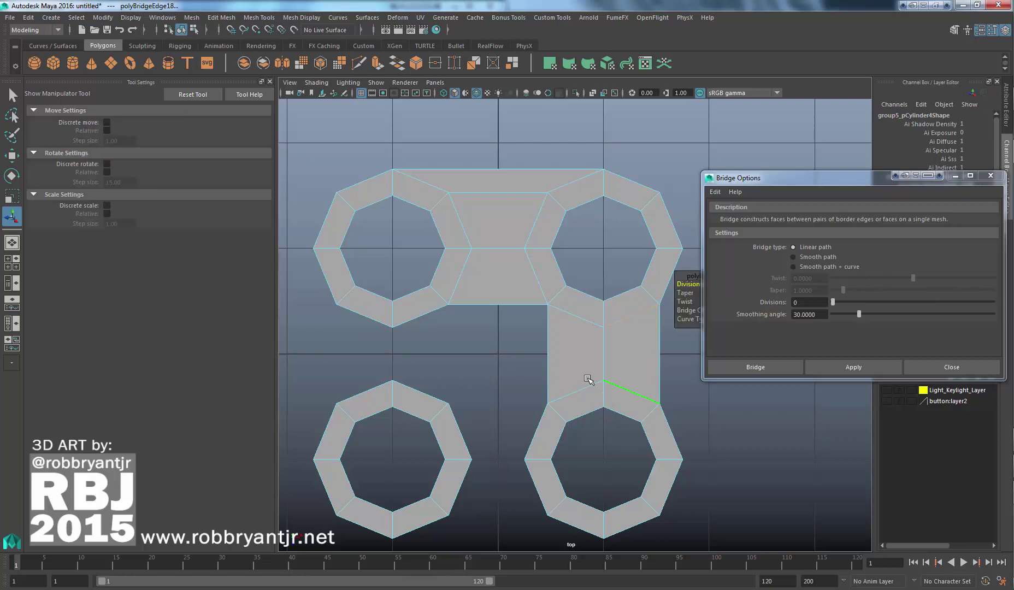
pyautogui.keyDown('alt'); pyautogui.moveTo(589, 380); pyautogui.dragTo(511, 377, button='middle'); pyautogui.keyUp('alt')
pyautogui.click(594, 273)
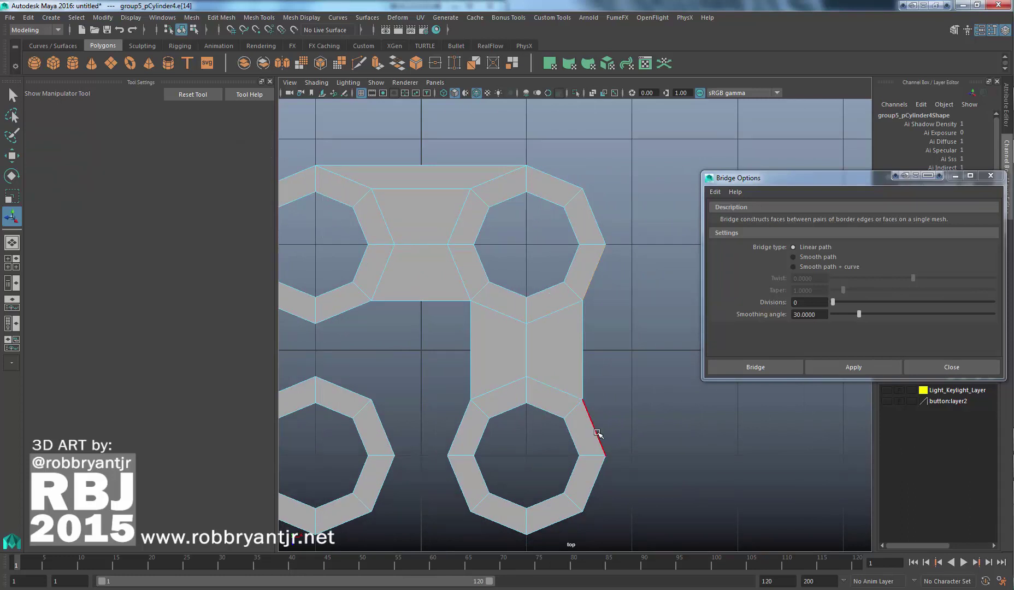
pyautogui.keyDown('shift'); pyautogui.click(598, 433); pyautogui.keyUp('shift')
pyautogui.press('g')
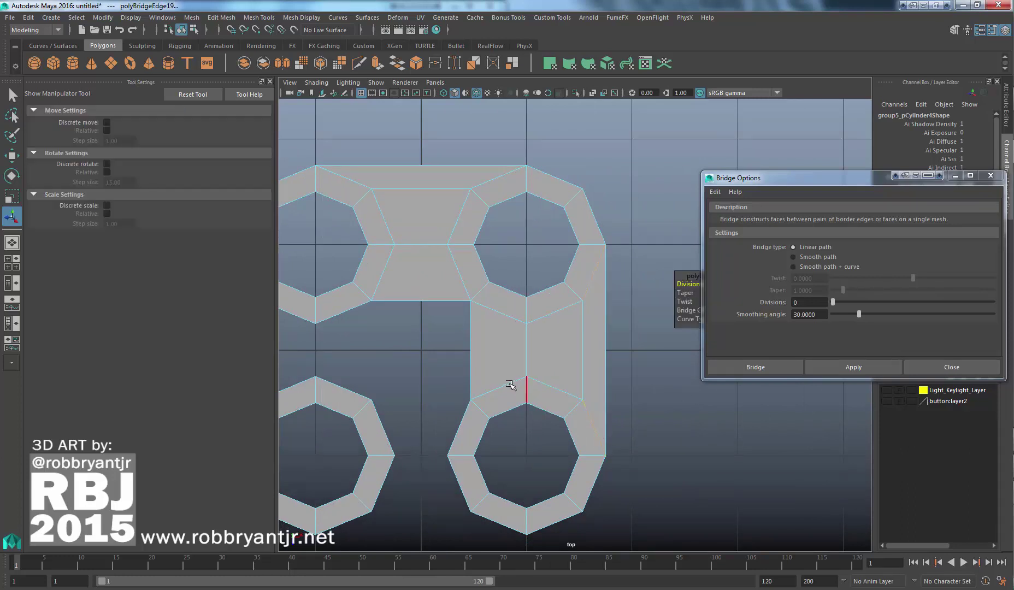
# Bridge the three facing outer edge pairs between the lower-right and lower-left rings
pyautogui.keyDown('alt'); pyautogui.moveTo(509, 383); pyautogui.dragTo(608, 354, button='middle'); pyautogui.keyUp('alt')
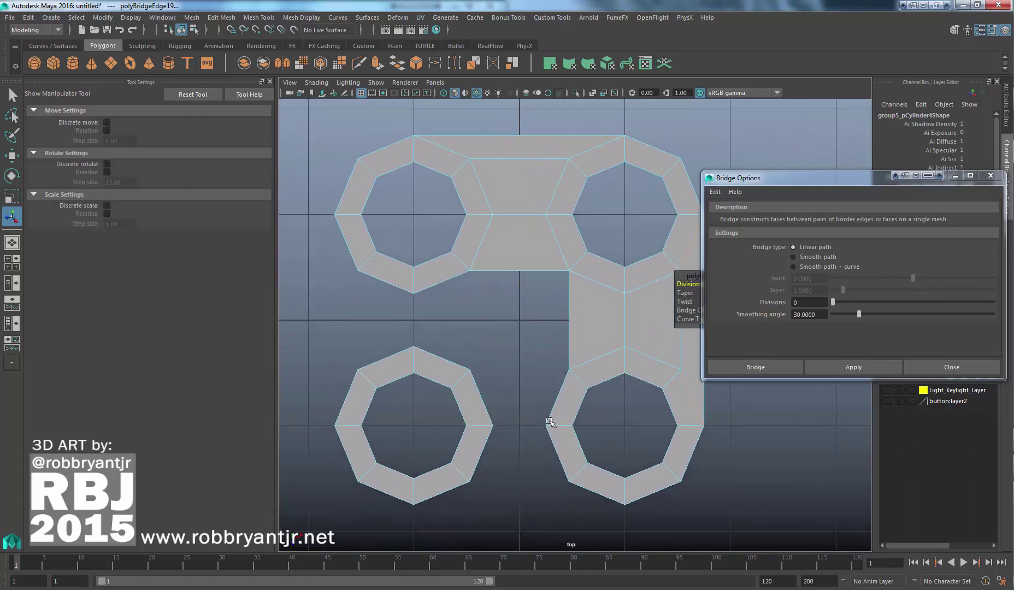
pyautogui.click(552, 412)
pyautogui.keyDown('shift'); pyautogui.click(479, 403); pyautogui.keyUp('shift')
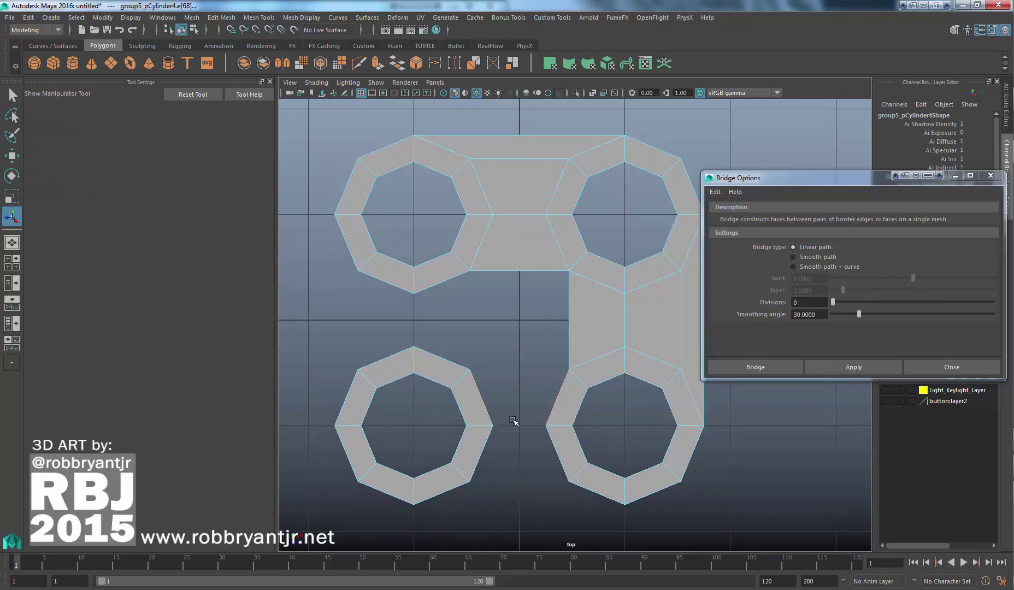
pyautogui.press('g')
pyautogui.click(565, 471)
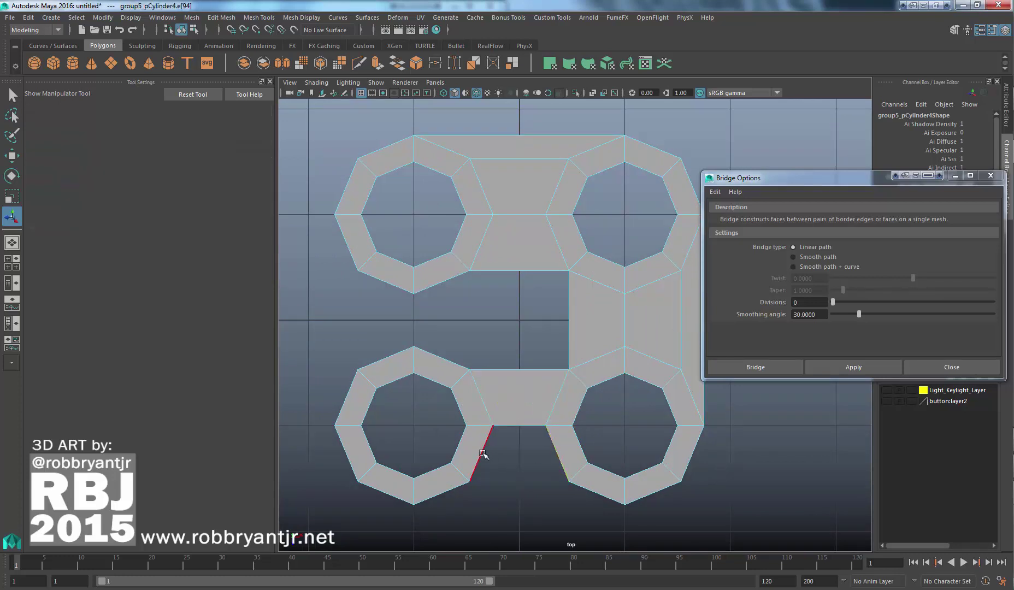
pyautogui.keyDown('shift'); pyautogui.click(482, 455); pyautogui.keyUp('shift')
pyautogui.press('g')
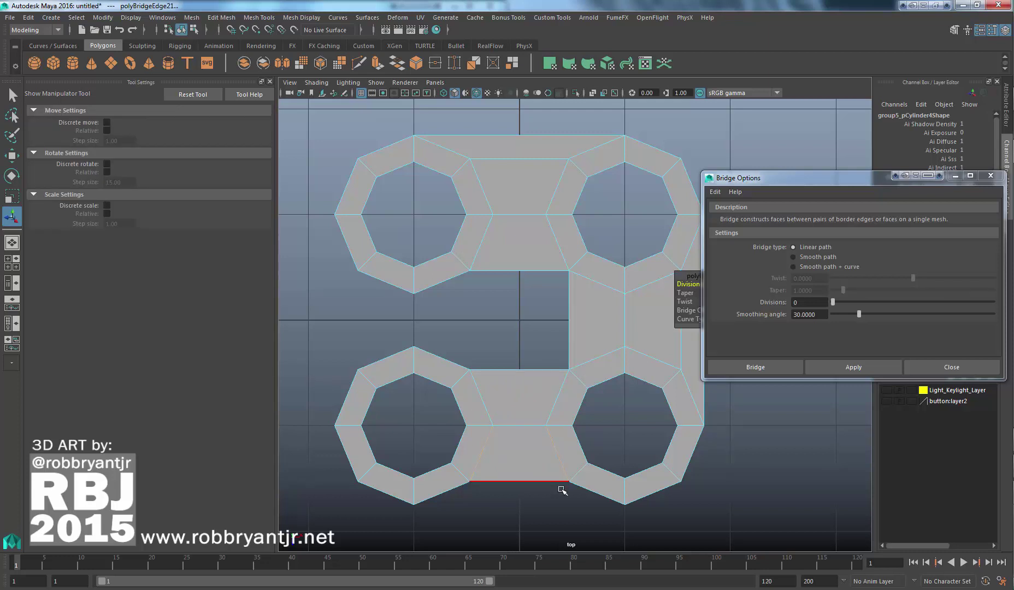
pyautogui.keyDown('alt'); pyautogui.moveTo(562, 489); pyautogui.dragTo(567, 463, button='middle'); pyautogui.keyUp('alt')
pyautogui.click(602, 469)
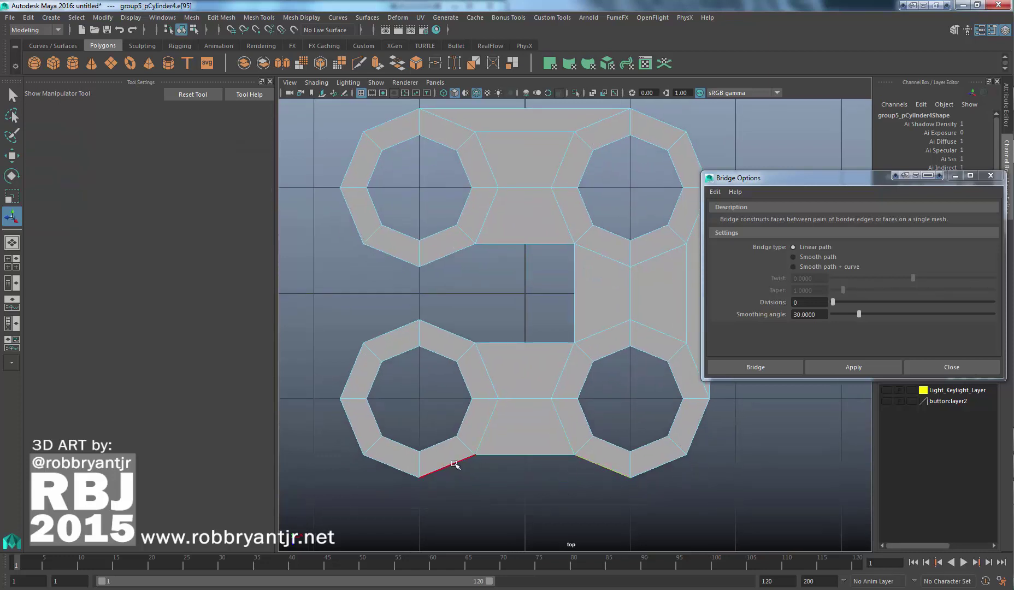
pyautogui.keyDown('shift'); pyautogui.click(461, 464); pyautogui.keyUp('shift')
pyautogui.press('g')
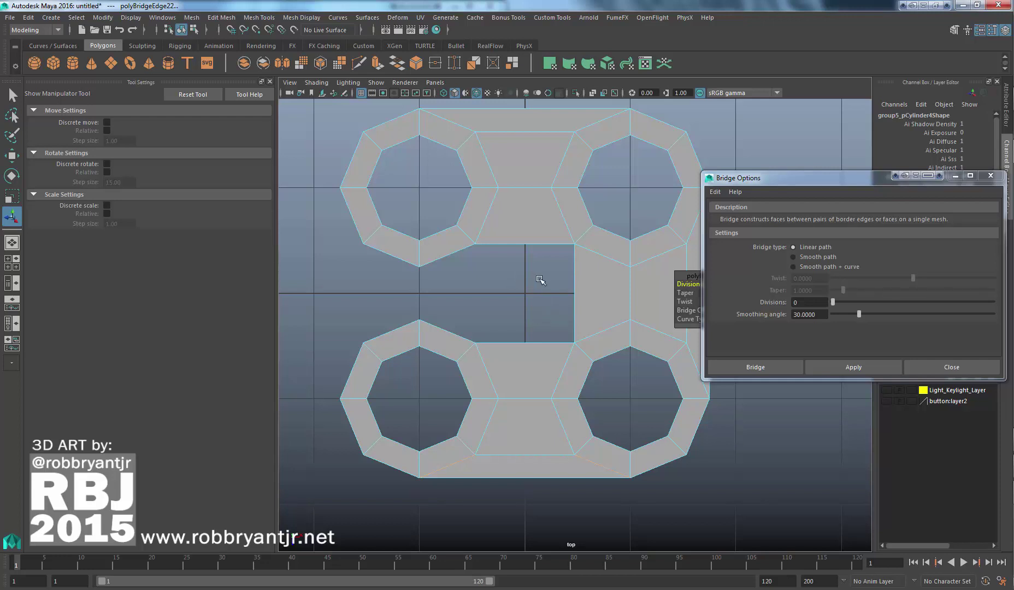
# Bridge the three facing outer edge pairs between the upper-left and lower-left rings
pyautogui.keyDown('alt'); pyautogui.moveTo(511, 301); pyautogui.dragTo(552, 311, button='middle'); pyautogui.keyUp('alt')
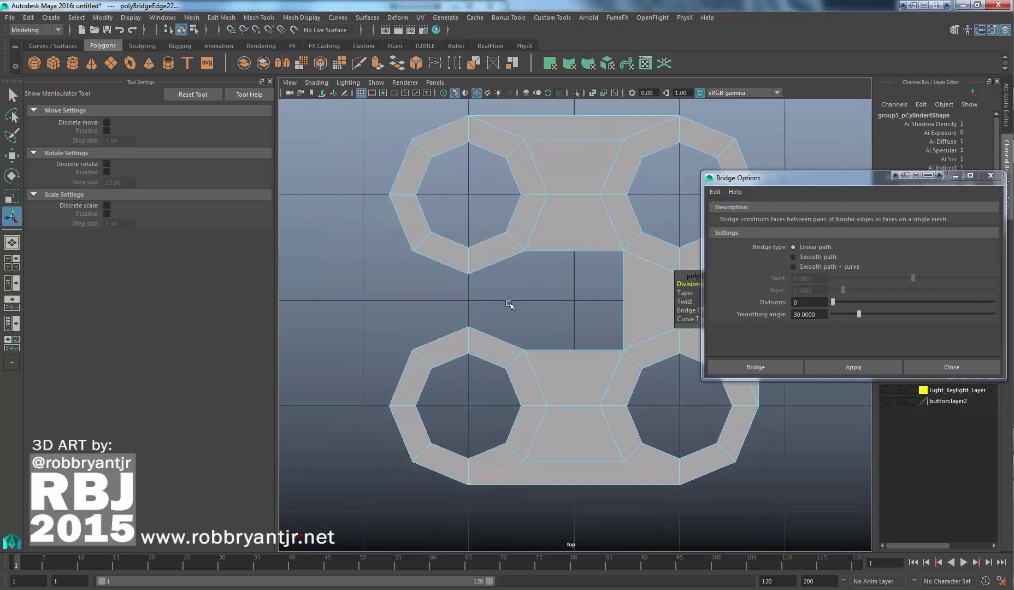
pyautogui.click(485, 266)
pyautogui.keyDown('shift'); pyautogui.click(480, 330); pyautogui.keyUp('shift')
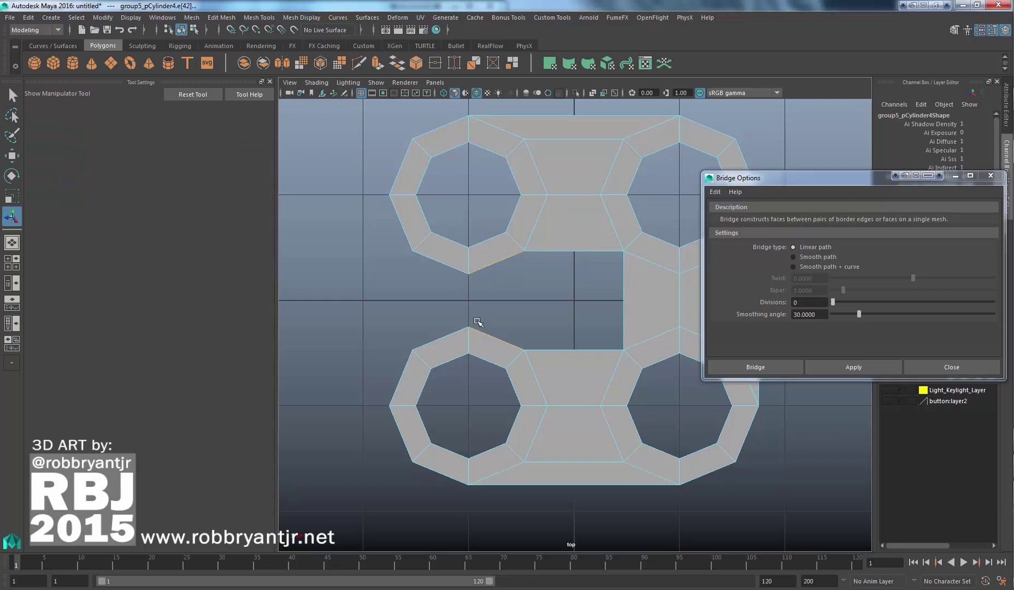
pyautogui.press('g')
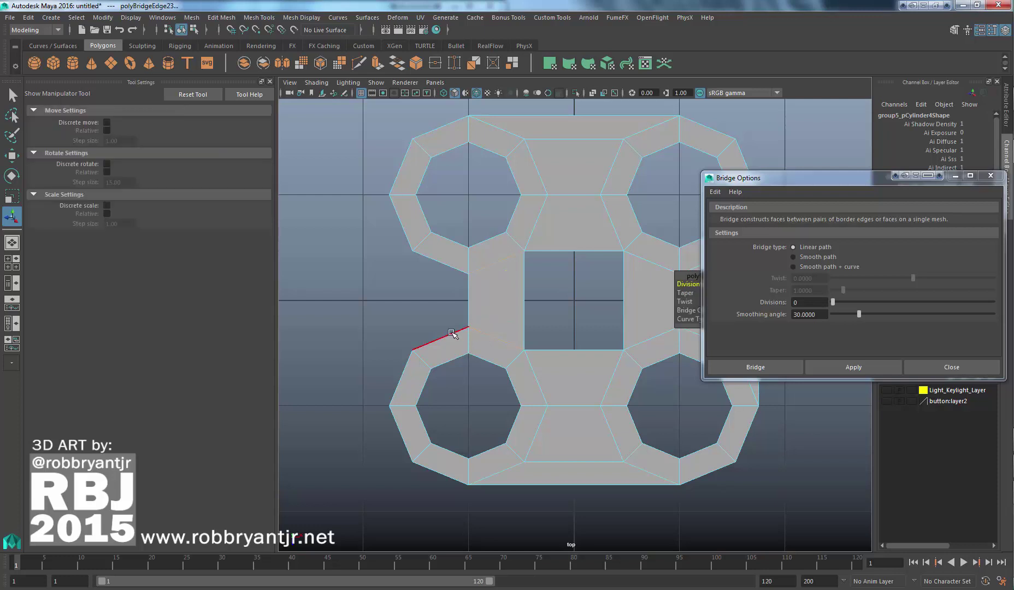
pyautogui.click(453, 334)
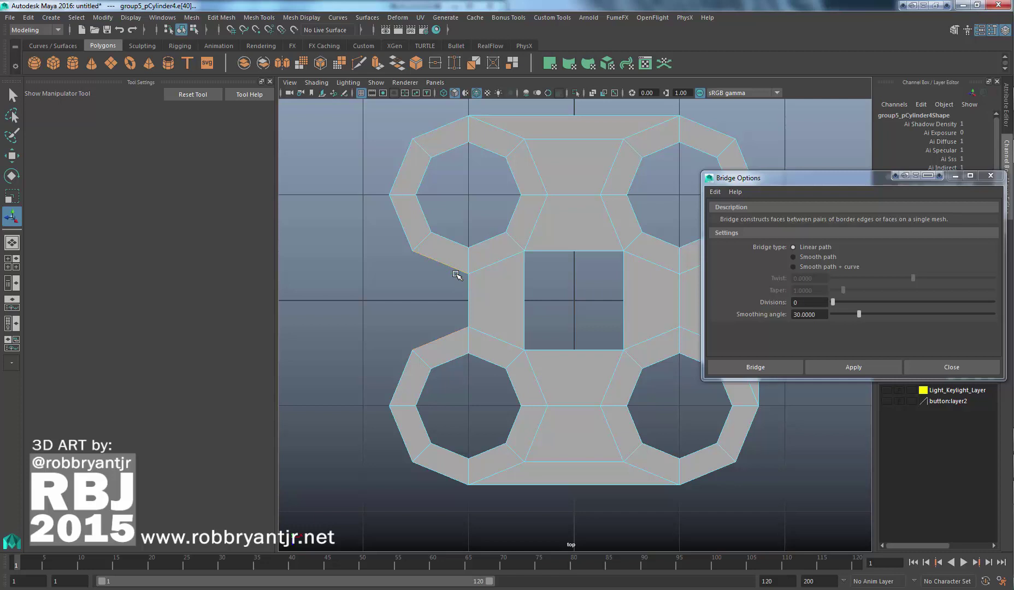
pyautogui.press('g')
pyautogui.click(406, 236)
pyautogui.keyDown('shift'); pyautogui.click(402, 370); pyautogui.keyUp('shift')
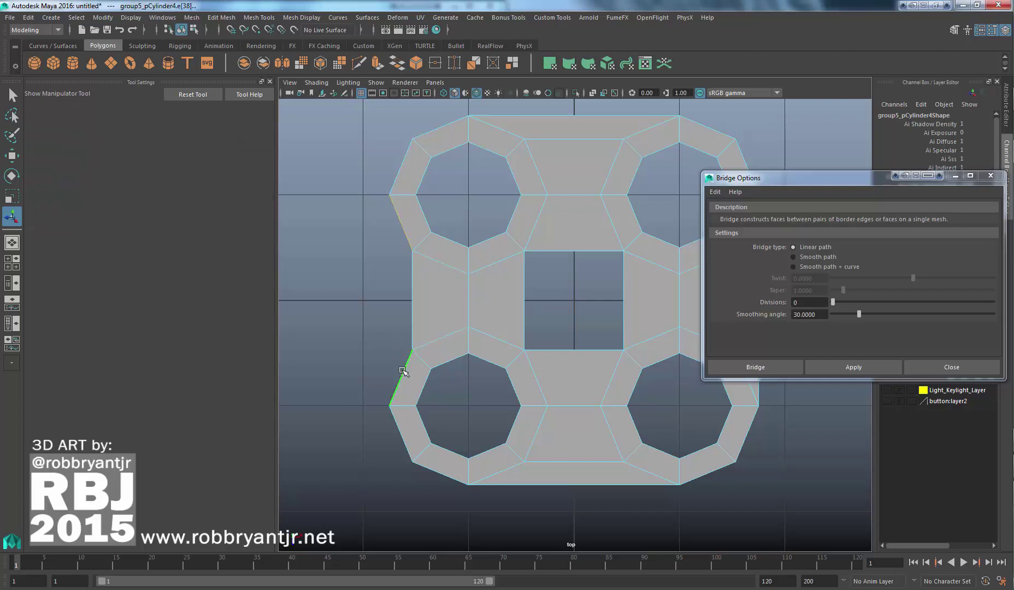
pyautogui.press('g')
# Fill the central square opening by bridging its upper and lower edges
pyautogui.keyDown('alt'); pyautogui.moveTo(503, 348); pyautogui.dragTo(459, 351, button='right'); pyautogui.keyUp('alt')
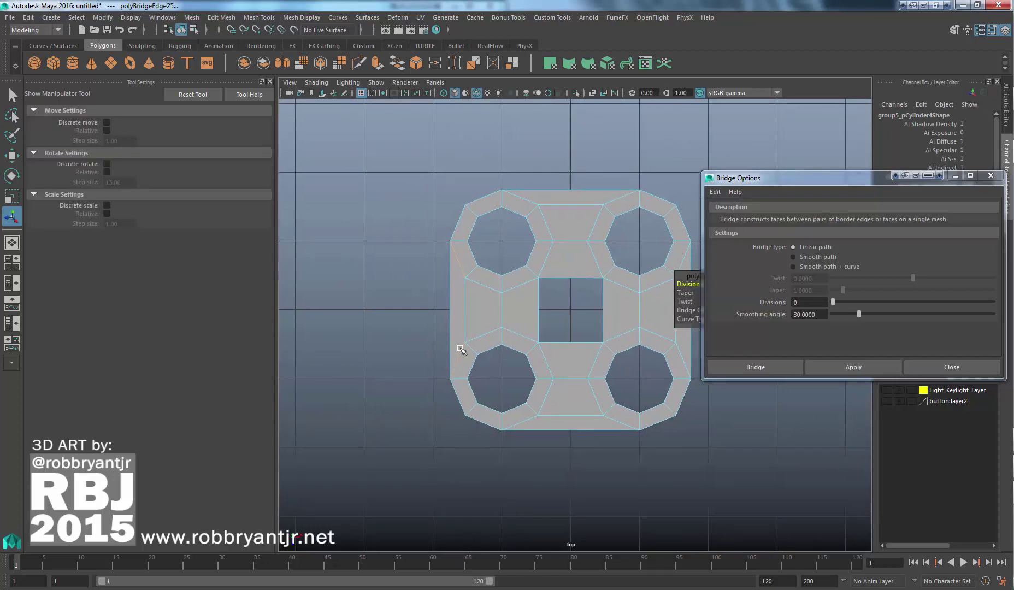
pyautogui.keyDown('alt'); pyautogui.moveTo(479, 349); pyautogui.dragTo(463, 351, button='middle'); pyautogui.keyUp('alt')
pyautogui.keyDown('alt'); pyautogui.moveTo(463, 351); pyautogui.dragTo(520, 367, button='right'); pyautogui.keyUp('alt')
pyautogui.keyDown('alt'); pyautogui.moveTo(521, 367); pyautogui.dragTo(516, 369, button='middle'); pyautogui.keyUp('alt')
pyautogui.keyDown('alt'); pyautogui.moveTo(514, 355); pyautogui.dragTo(584, 376, button='right'); pyautogui.keyUp('alt')
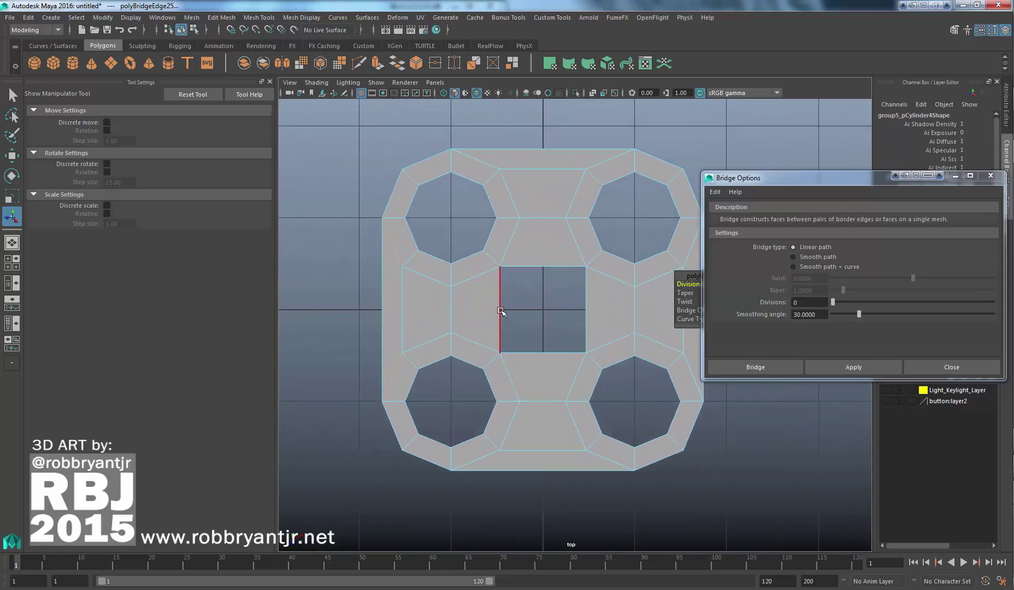
pyautogui.click(539, 267)
pyautogui.keyDown('shift'); pyautogui.click(544, 354); pyautogui.keyUp('shift')
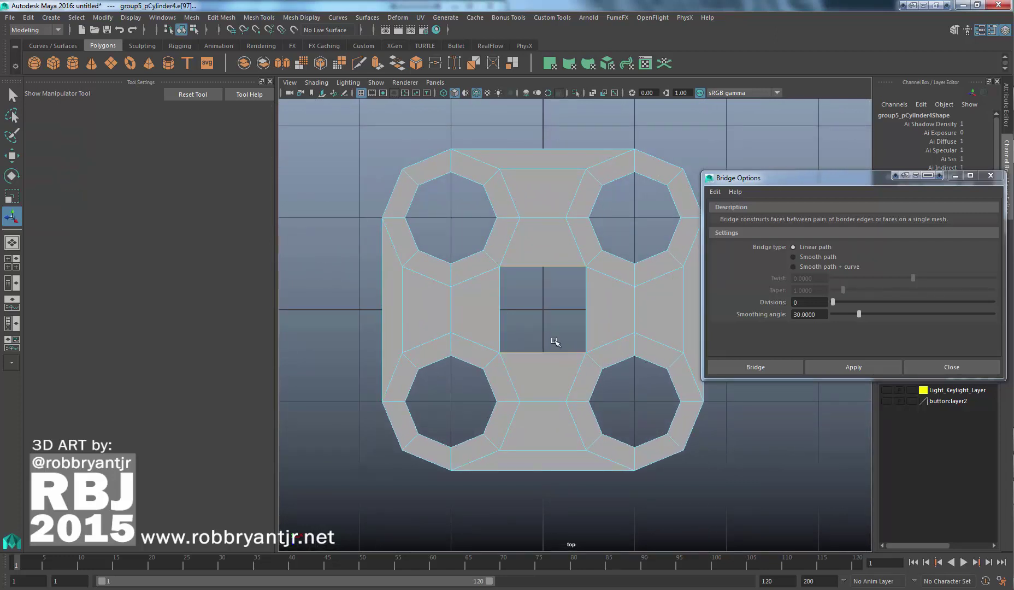
pyautogui.press('g')
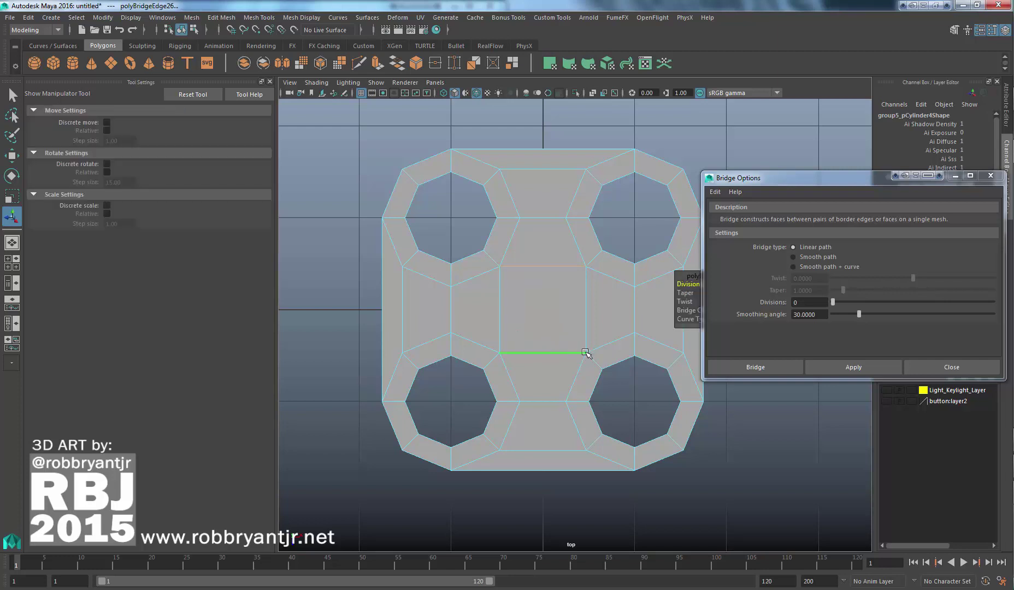
# Return to object mode and preview the whole button mesh with smoothing
pyautogui.keyDown('alt'); pyautogui.moveTo(587, 353); pyautogui.dragTo(580, 351, button='right'); pyautogui.keyUp('alt')
pyautogui.keyDown('alt'); pyautogui.moveTo(579, 350); pyautogui.dragTo(578, 355, button='middle'); pyautogui.keyUp('alt')
pyautogui.rightClick(543, 301)
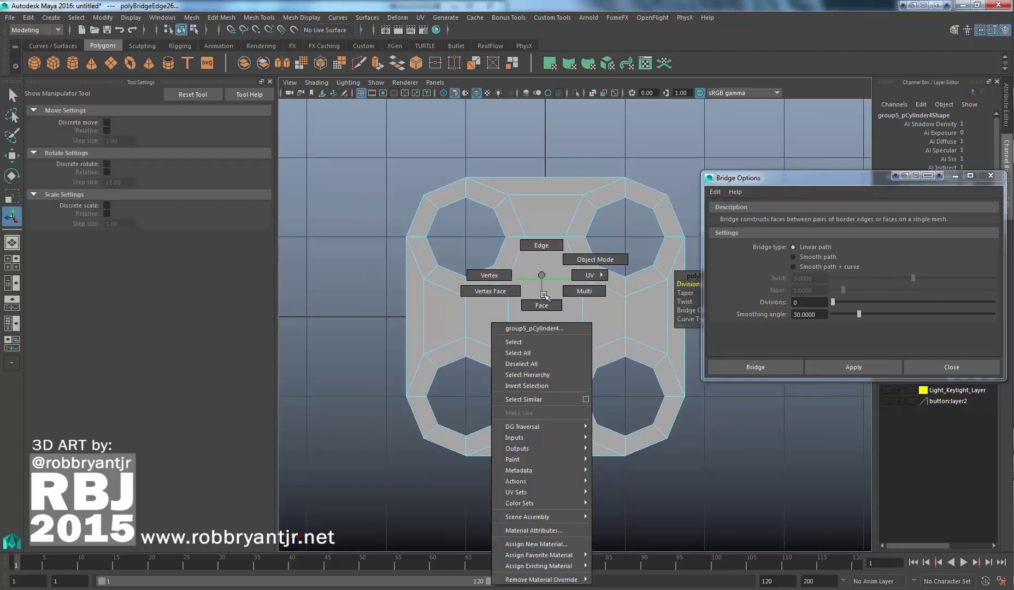
pyautogui.click(589, 259)
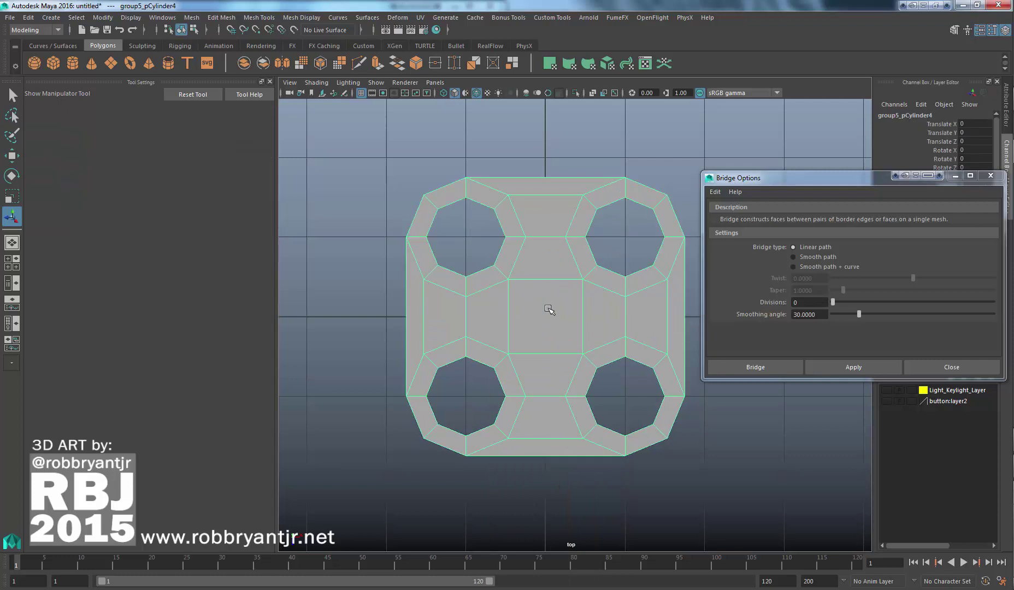
pyautogui.press('3')
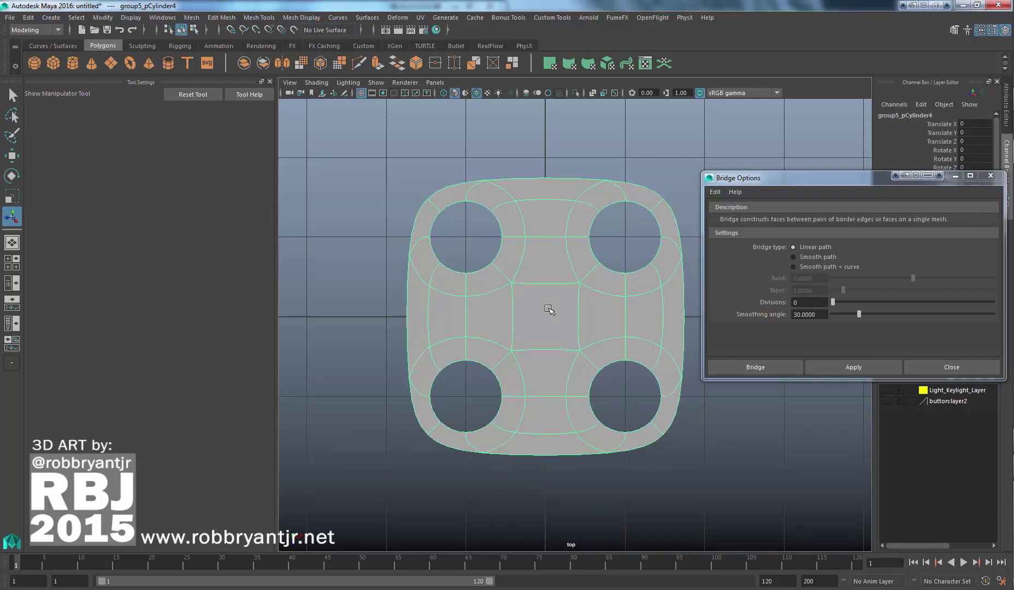
pyautogui.keyDown('alt'); pyautogui.moveTo(577, 299); pyautogui.dragTo(567, 298, button='middle'); pyautogui.keyUp('alt')
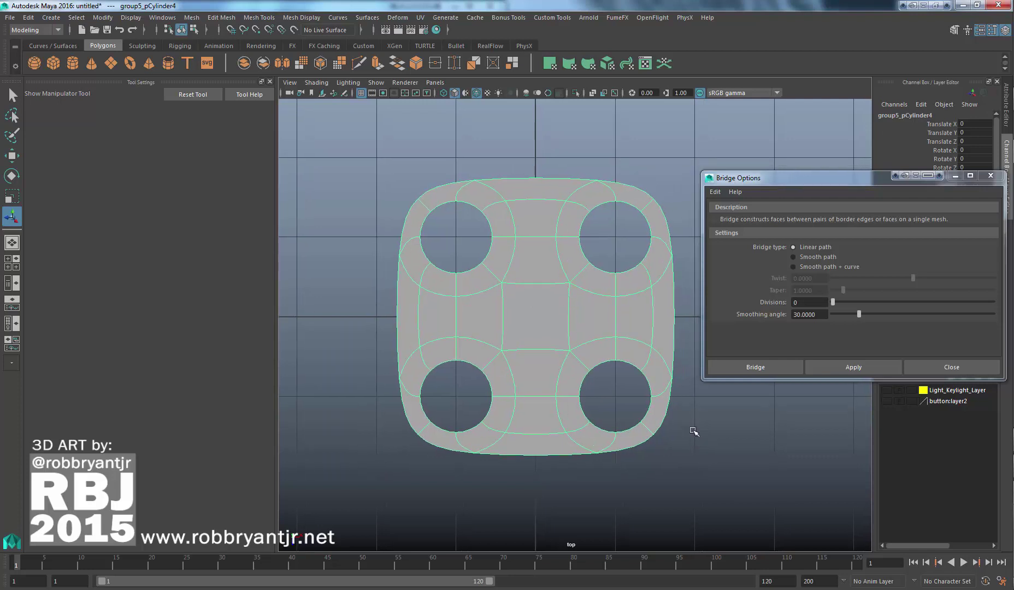
pyautogui.click(692, 429)
pyautogui.scroll(-1, 653, 401)
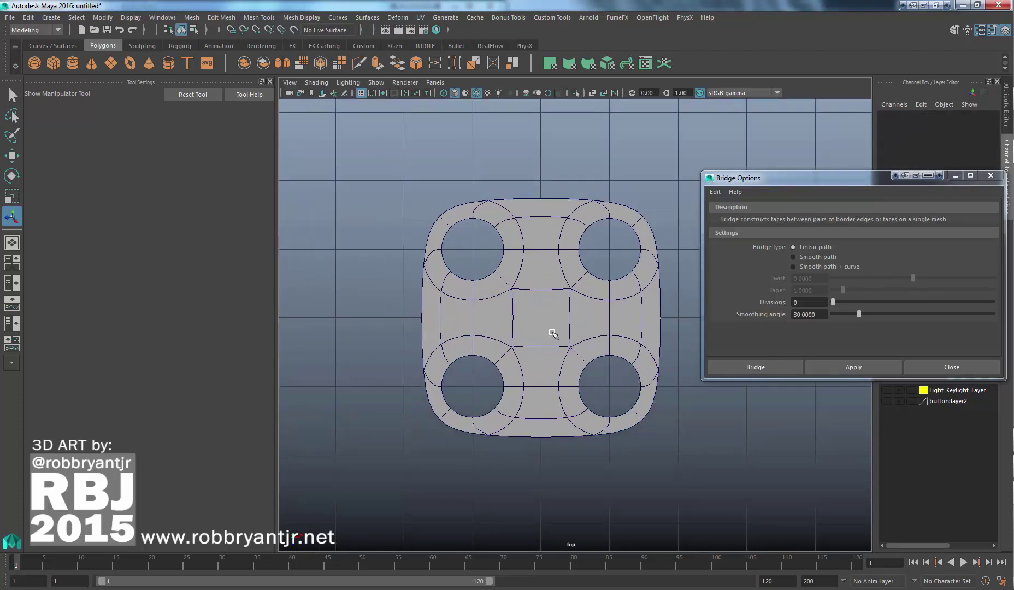
pyautogui.click(574, 347)
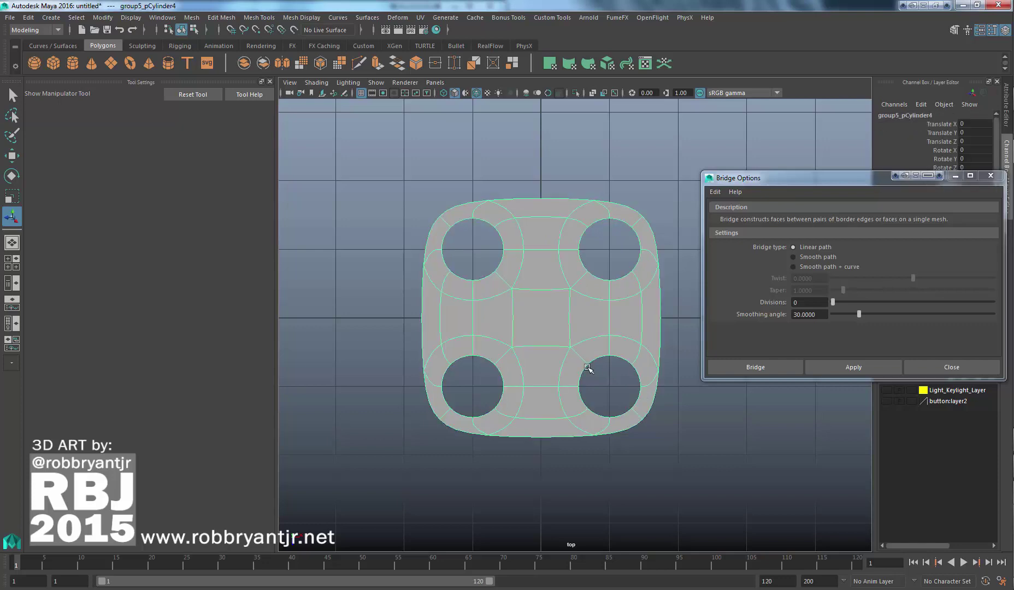
pyautogui.keyDown('alt'); pyautogui.moveTo(639, 430); pyautogui.dragTo(639, 440, button='middle'); pyautogui.keyUp('alt')
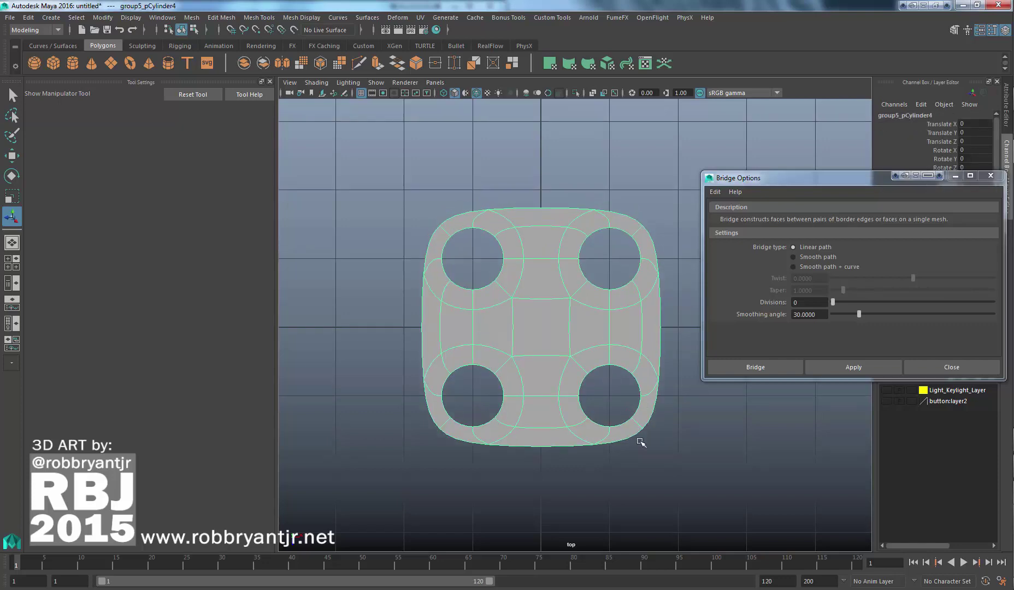
# Switch to the perspective view and center the button mesh's pivot
pyautogui.press('space')
pyautogui.press('space')
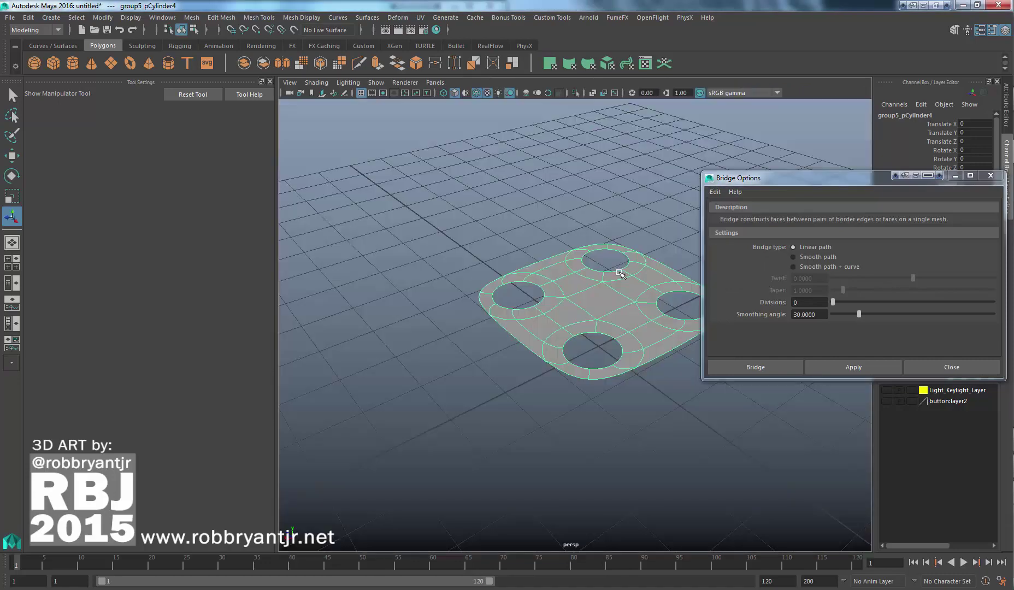
pyautogui.keyDown('alt'); pyautogui.moveTo(617, 314); pyautogui.dragTo(554, 285, button='middle'); pyautogui.keyUp('alt')
pyautogui.keyDown('alt'); pyautogui.moveTo(555, 286); pyautogui.dragTo(557, 327); pyautogui.keyUp('alt')
pyautogui.keyDown('alt'); pyautogui.moveTo(552, 338); pyautogui.dragTo(540, 342, button='right'); pyautogui.keyUp('alt')
pyautogui.keyDown('alt'); pyautogui.moveTo(540, 343); pyautogui.dragTo(547, 290); pyautogui.keyUp('alt')
pyautogui.press('w')
pyautogui.scroll(4, 575, 301)
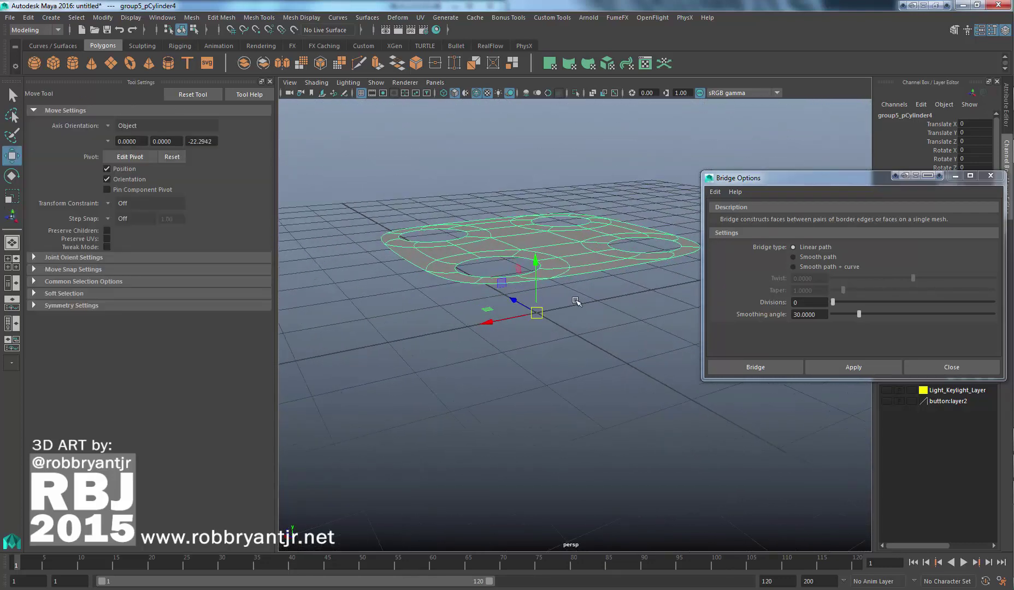
pyautogui.keyDown('alt'); pyautogui.moveTo(576, 301); pyautogui.dragTo(588, 339, button='middle'); pyautogui.keyUp('alt')
pyautogui.keyDown('alt'); pyautogui.moveTo(577, 345); pyautogui.dragTo(560, 341); pyautogui.keyUp('alt')
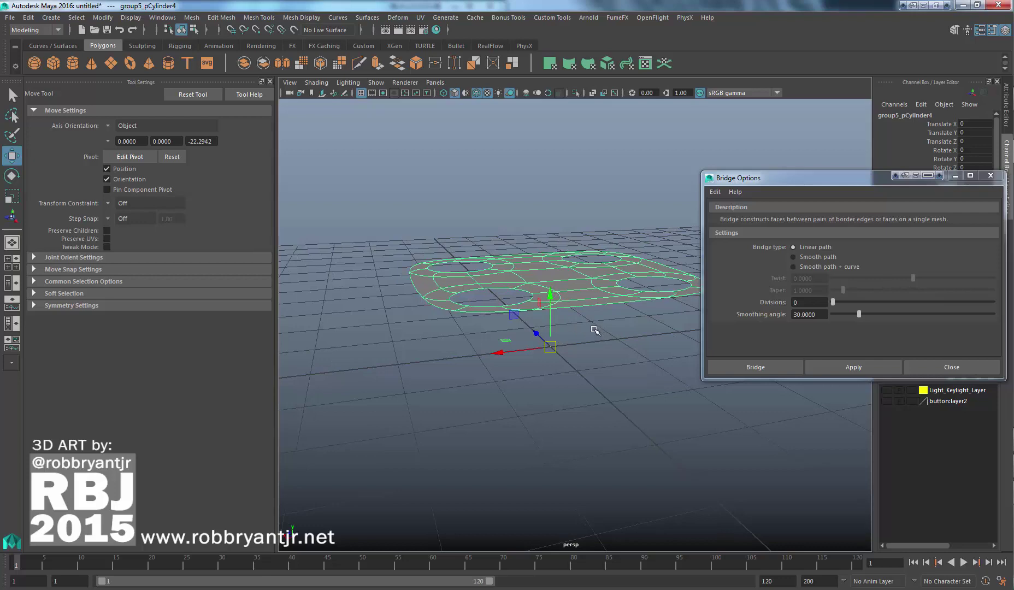
pyautogui.moveTo(585, 305)
pyautogui.keyDown('alt'); pyautogui.mouseDown()
pyautogui.moveTo(587, 320)
pyautogui.moveTo(586, 306)
pyautogui.mouseUp(); pyautogui.keyUp('alt')
pyautogui.press('space')
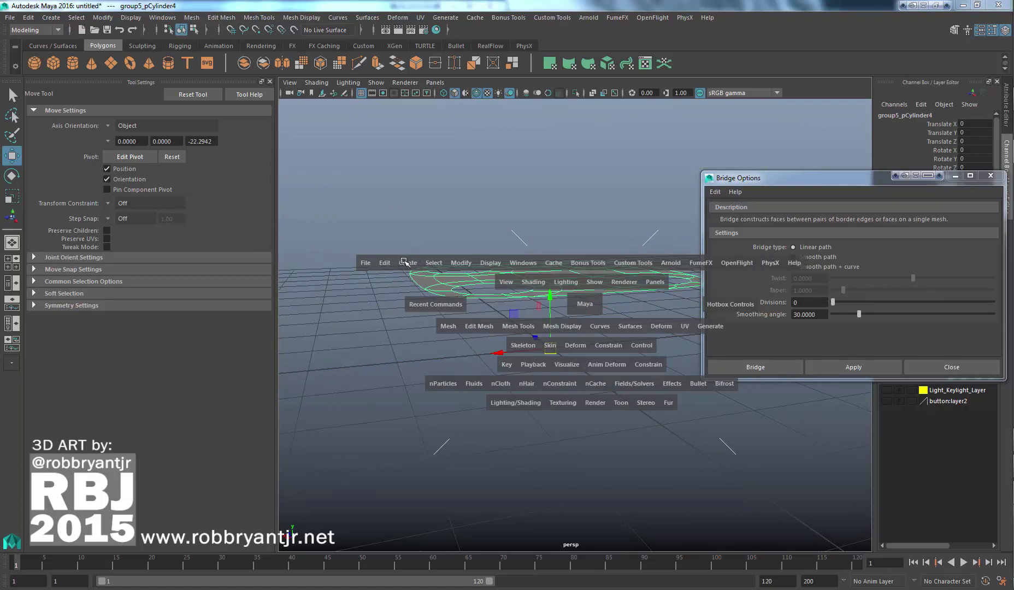
pyautogui.click(461, 262)
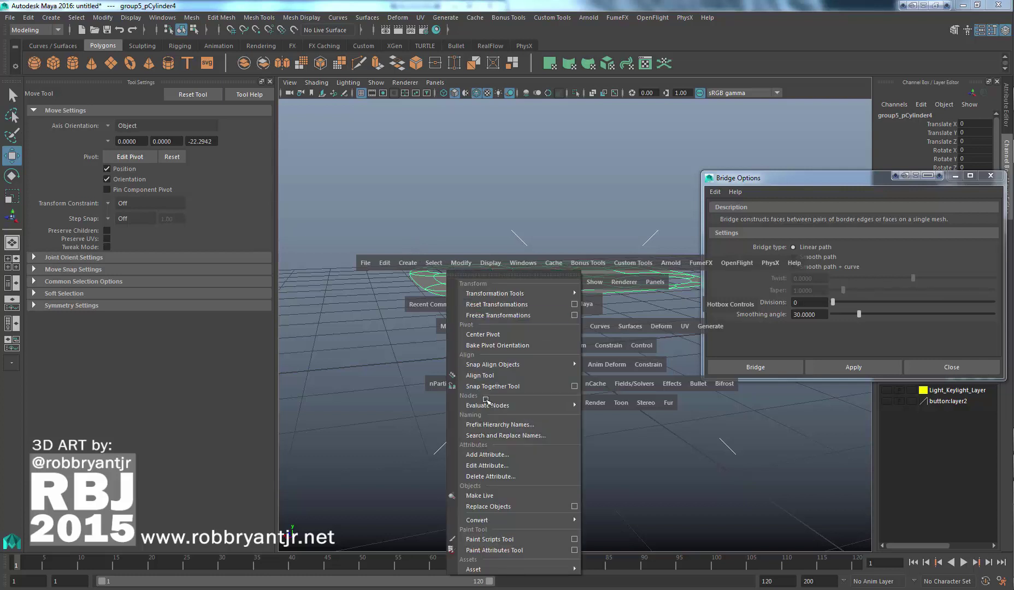
pyautogui.click(504, 336)
# Move the button mesh straight down to a Translate Y of about -0.917
pyautogui.moveTo(562, 323)
pyautogui.keyDown('alt'); pyautogui.mouseDown()
pyautogui.moveTo(529, 353)
pyautogui.moveTo(548, 329)
pyautogui.mouseUp(); pyautogui.keyUp('alt')
pyautogui.moveTo(543, 261); pyautogui.dragTo(584, 336)
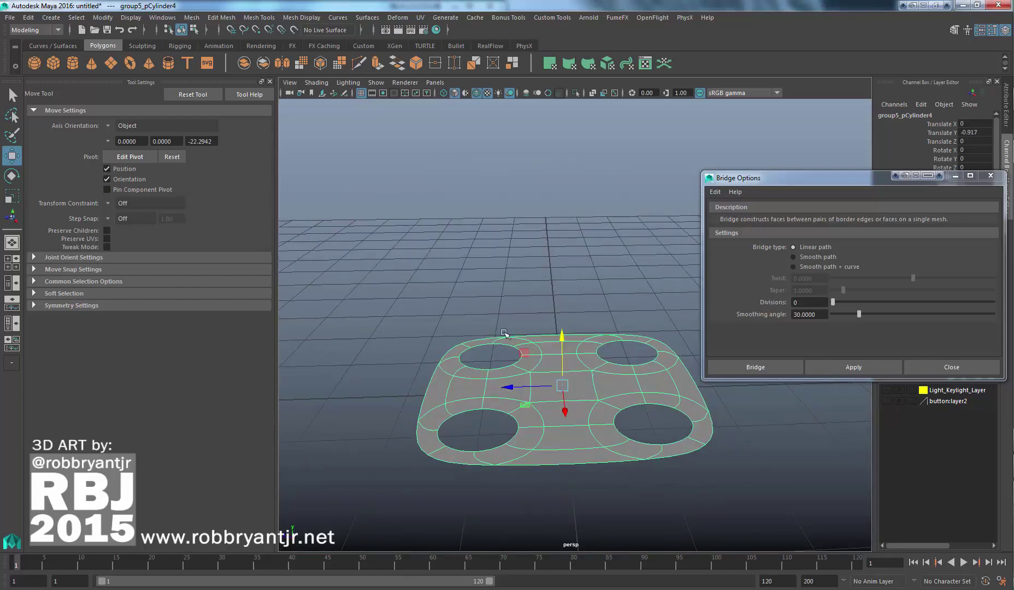
pyautogui.keyDown('alt'); pyautogui.moveTo(504, 333); pyautogui.dragTo(573, 354, button='right'); pyautogui.keyUp('alt')
pyautogui.keyDown('alt'); pyautogui.moveTo(572, 354); pyautogui.dragTo(572, 406); pyautogui.keyUp('alt')
pyautogui.keyDown('alt'); pyautogui.moveTo(613, 393); pyautogui.dragTo(521, 351, button='right'); pyautogui.keyUp('alt')
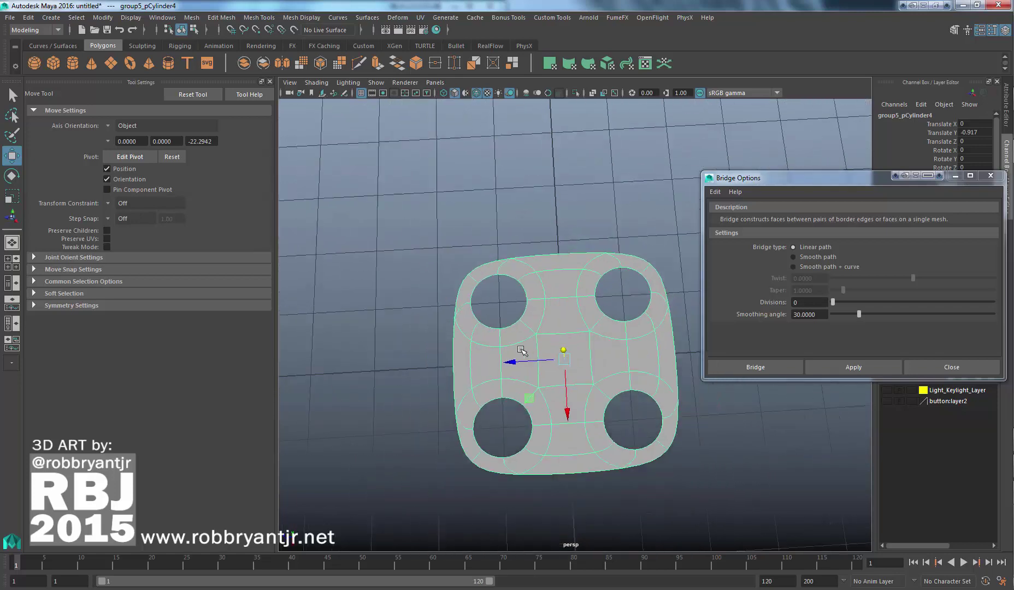
pyautogui.keyDown('alt'); pyautogui.moveTo(522, 380); pyautogui.dragTo(530, 330); pyautogui.keyUp('alt')
pyautogui.keyDown('alt'); pyautogui.moveTo(612, 346); pyautogui.dragTo(578, 324); pyautogui.keyUp('alt')
pyautogui.keyDown('alt'); pyautogui.moveTo(573, 368); pyautogui.dragTo(570, 386); pyautogui.keyUp('alt')
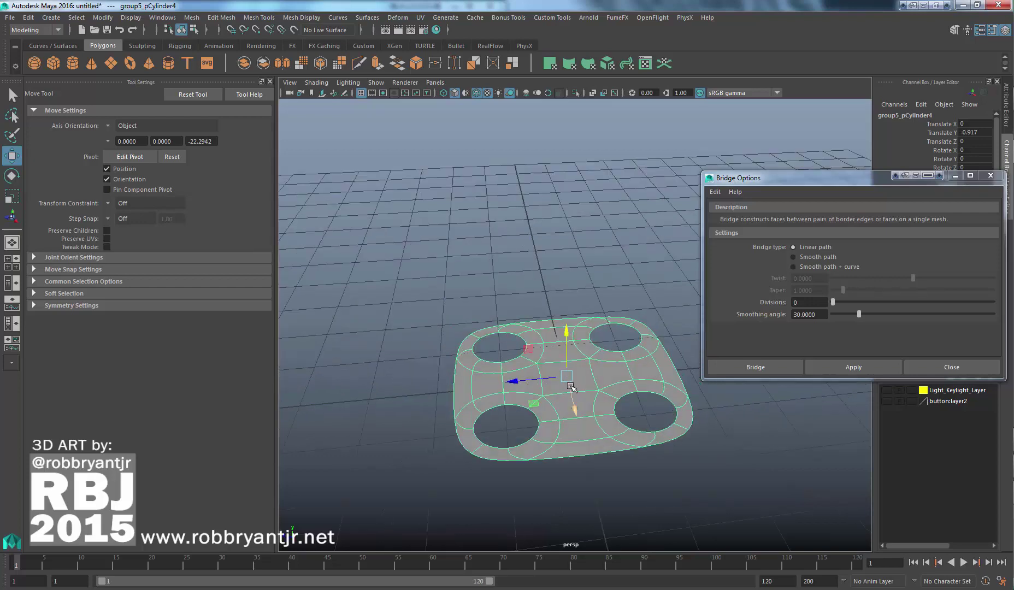
# Close the bridge options and display the button mesh unsmoothed in the top view
pyautogui.press('space')
pyautogui.press('space')
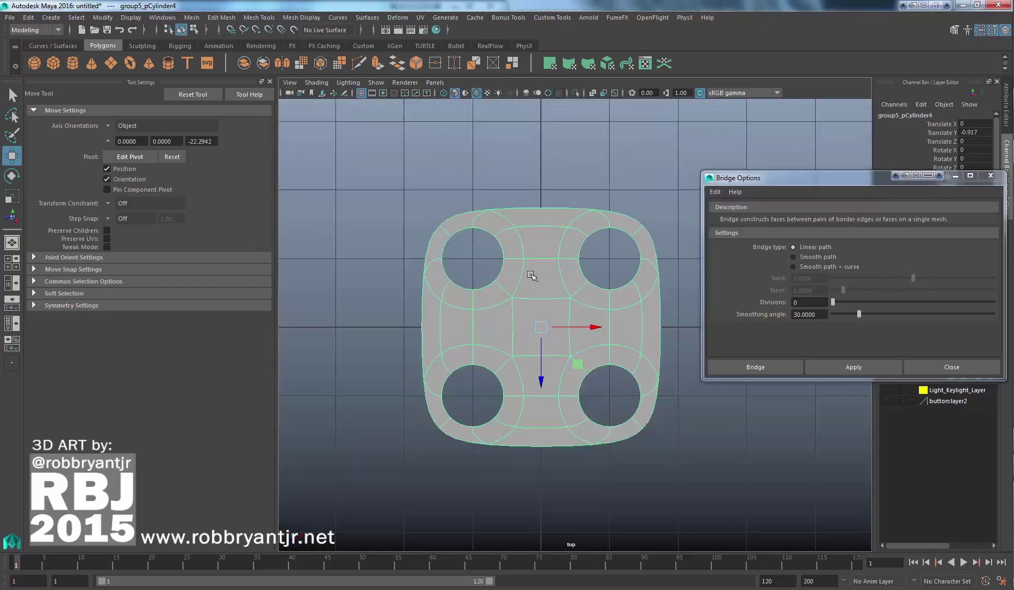
pyautogui.scroll(-3, 574, 293)
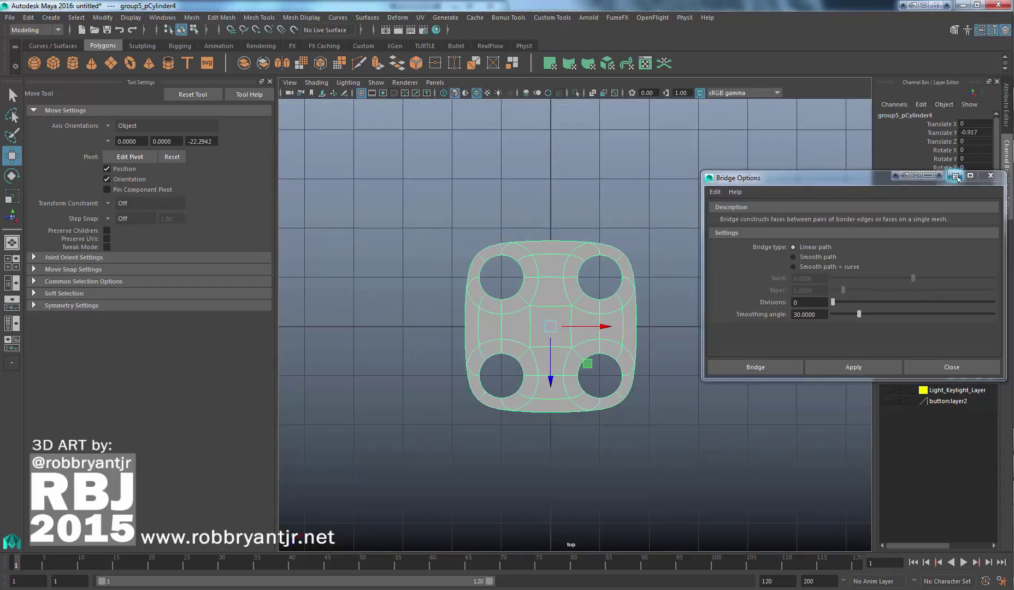
pyautogui.click(992, 175)
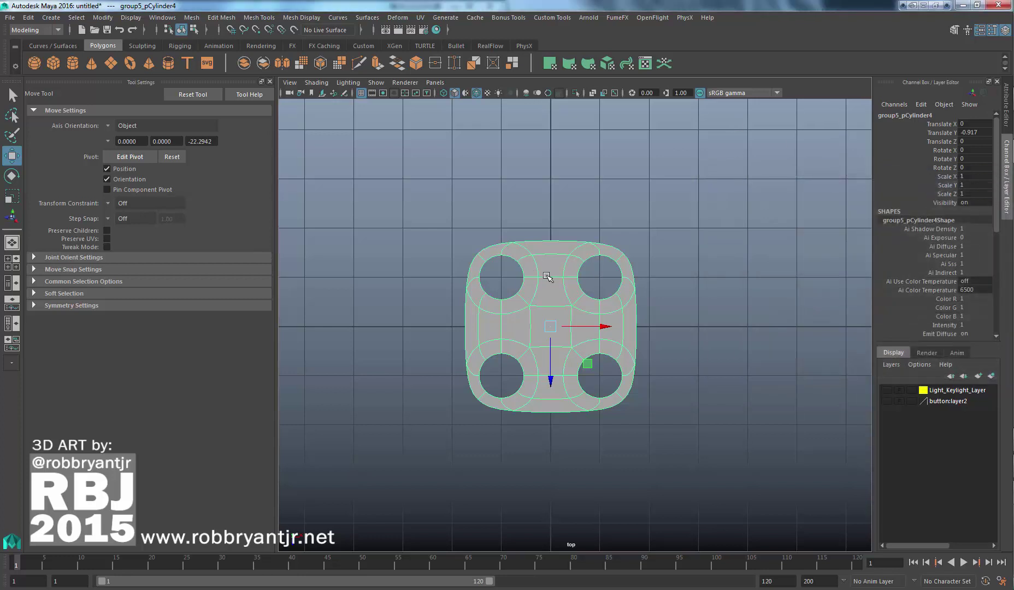
pyautogui.scroll(2, 663, 295)
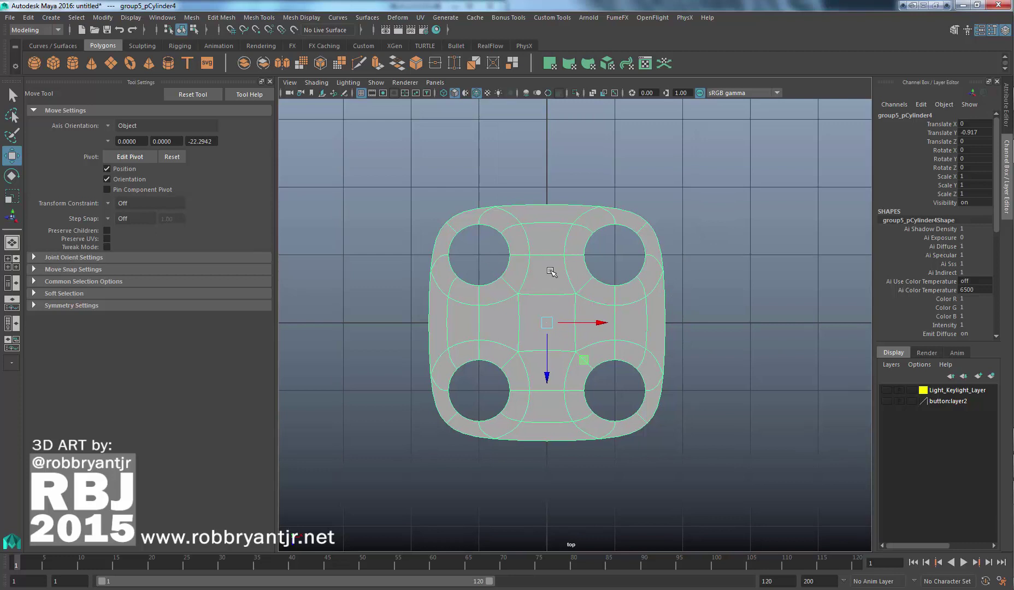
pyautogui.scroll(1, 563, 296)
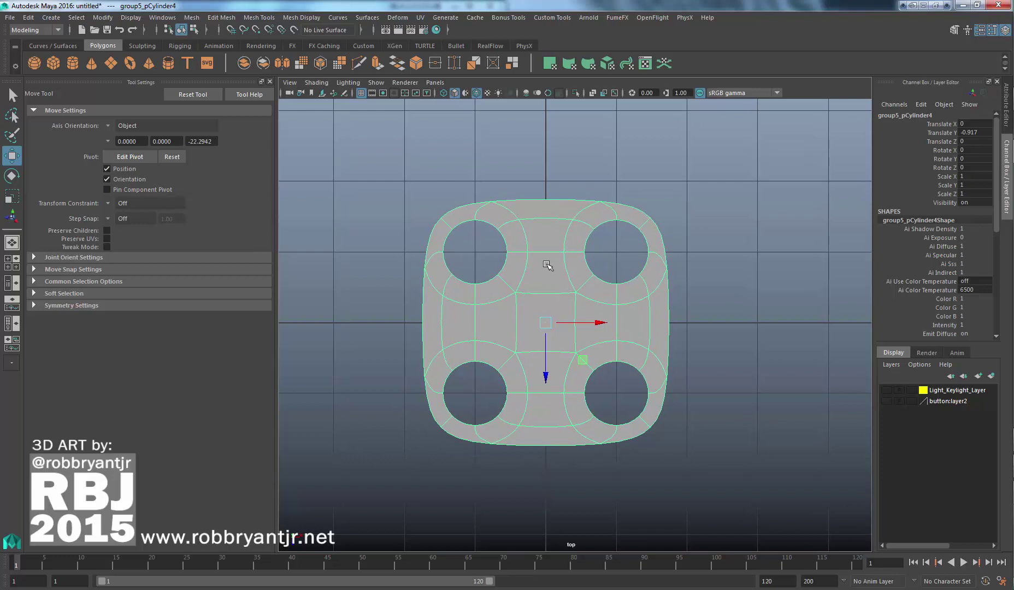
pyautogui.press('1')
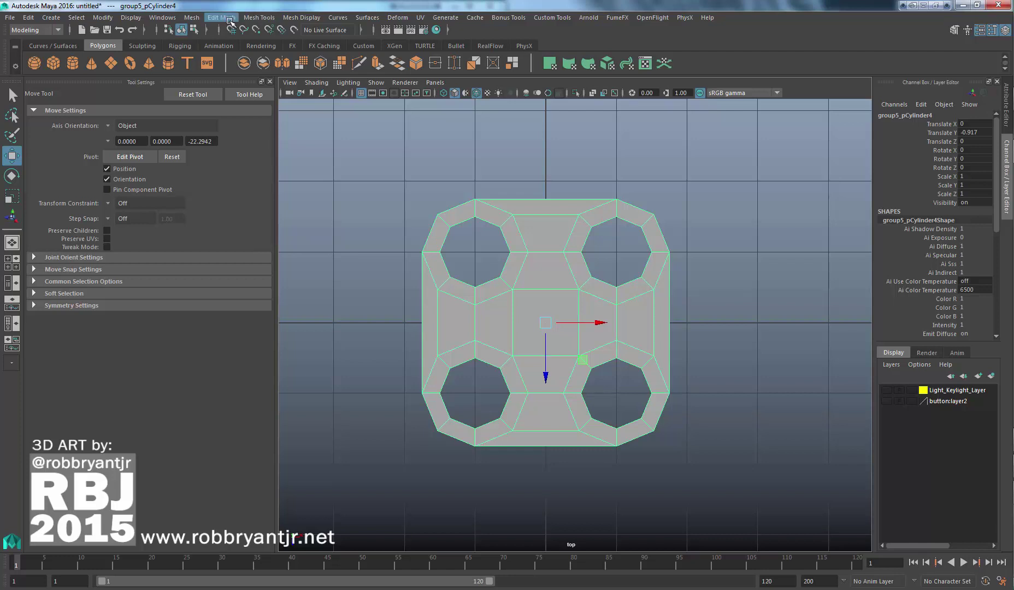
# Start the Insert Edge Loop tool for the button mesh
pyautogui.click(229, 20)
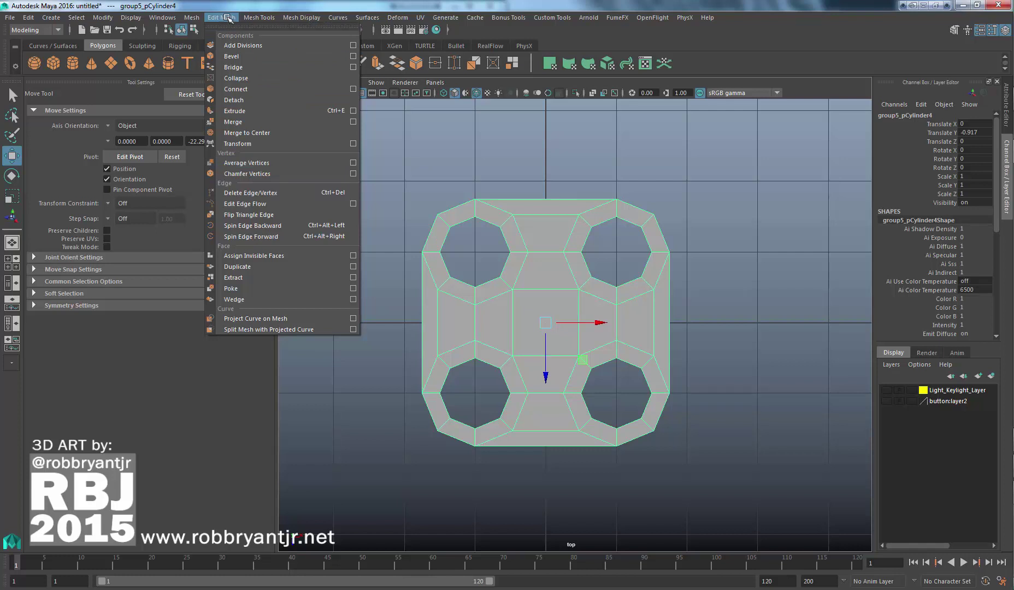
pyautogui.moveTo(254, 16)
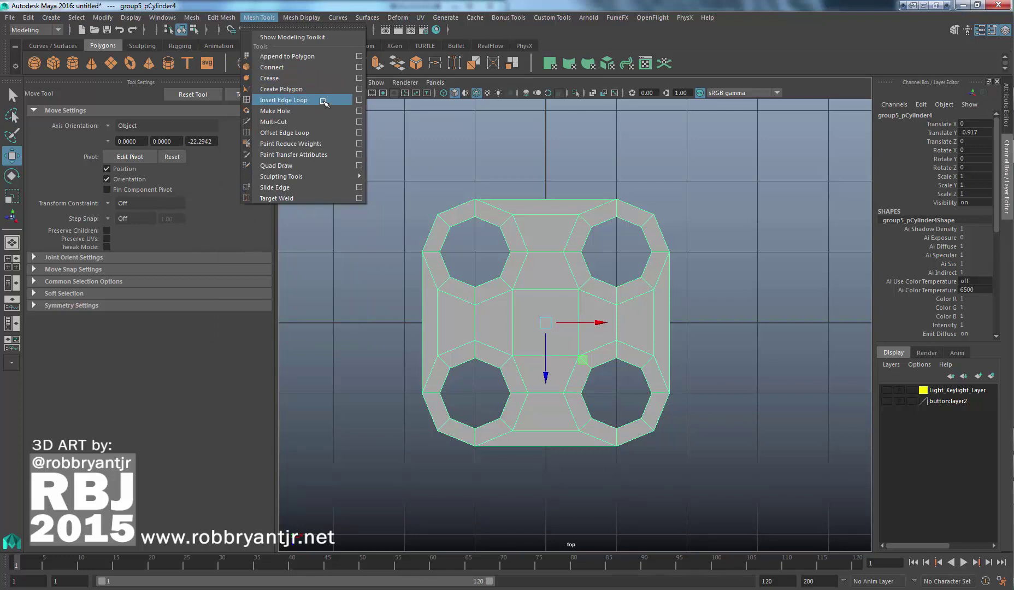
# Reset the Insert Edge Loop tool's settings and configure it for multiple edge loops with the number of loops at 1
pyautogui.click(359, 100)
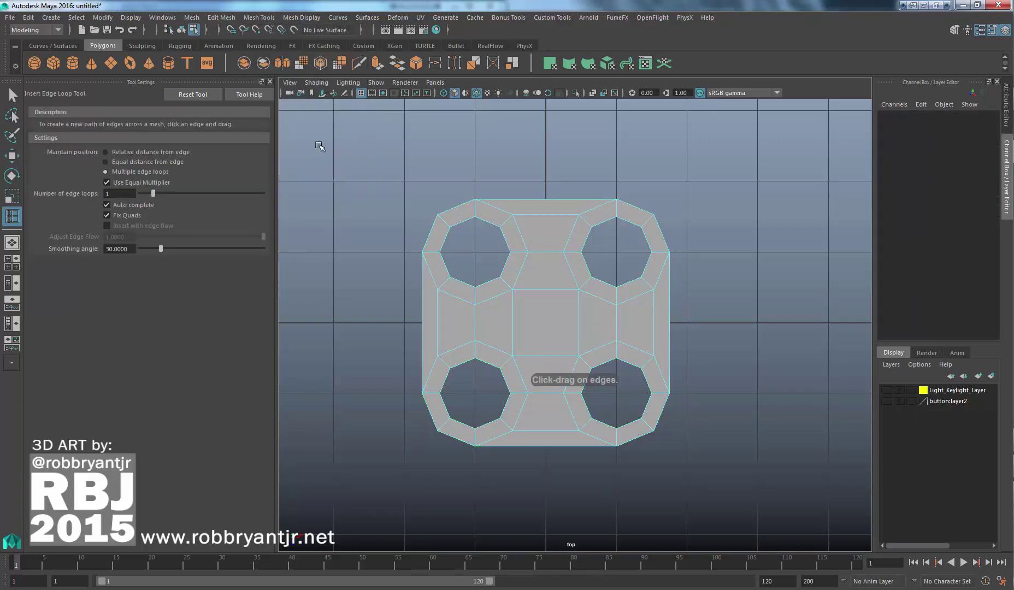
pyautogui.click(203, 95)
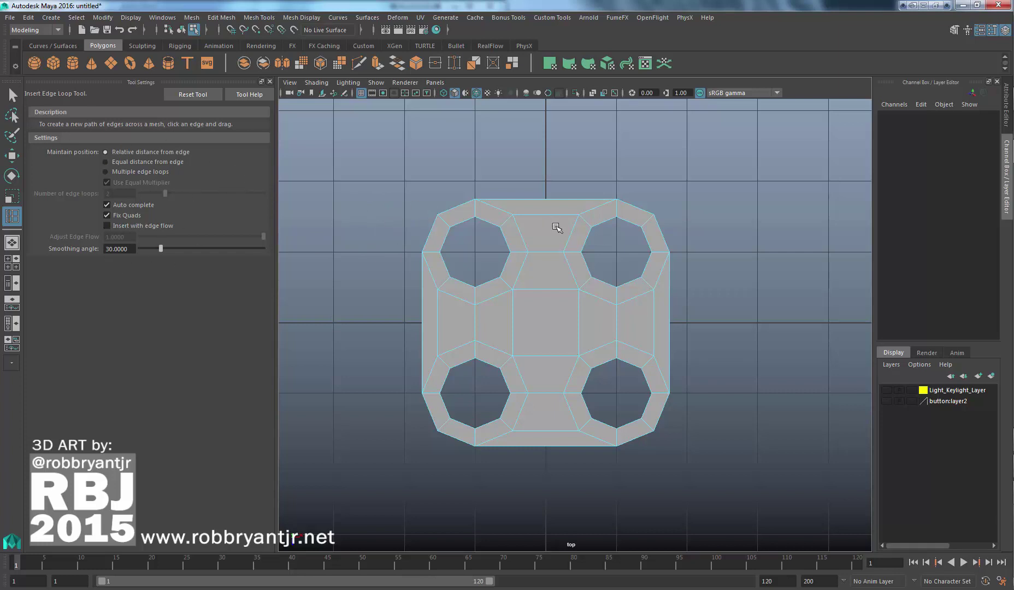
pyautogui.scroll(2, 549, 250)
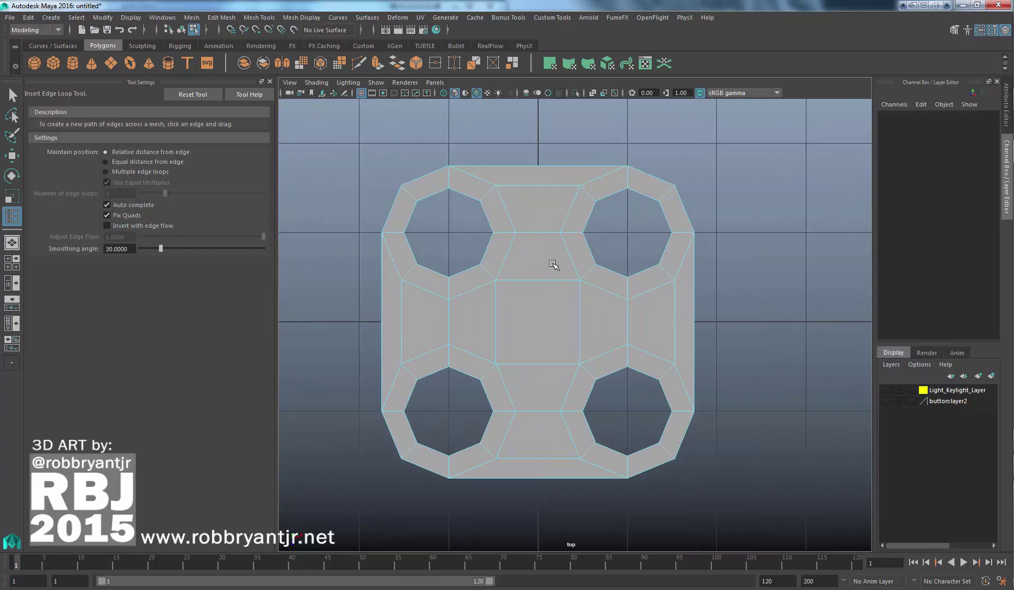
pyautogui.keyDown('alt'); pyautogui.moveTo(540, 268); pyautogui.dragTo(566, 256, button='middle'); pyautogui.keyUp('alt')
pyautogui.scroll(1, 565, 256)
pyautogui.keyDown('alt'); pyautogui.moveTo(564, 204); pyautogui.dragTo(579, 203, button='middle'); pyautogui.keyUp('alt')
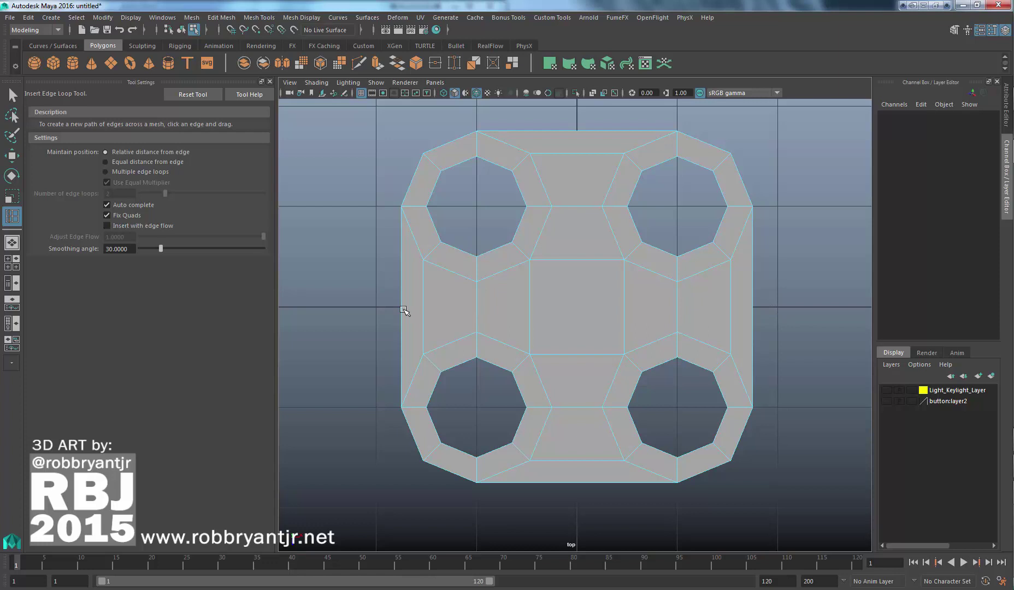
pyautogui.click(153, 174)
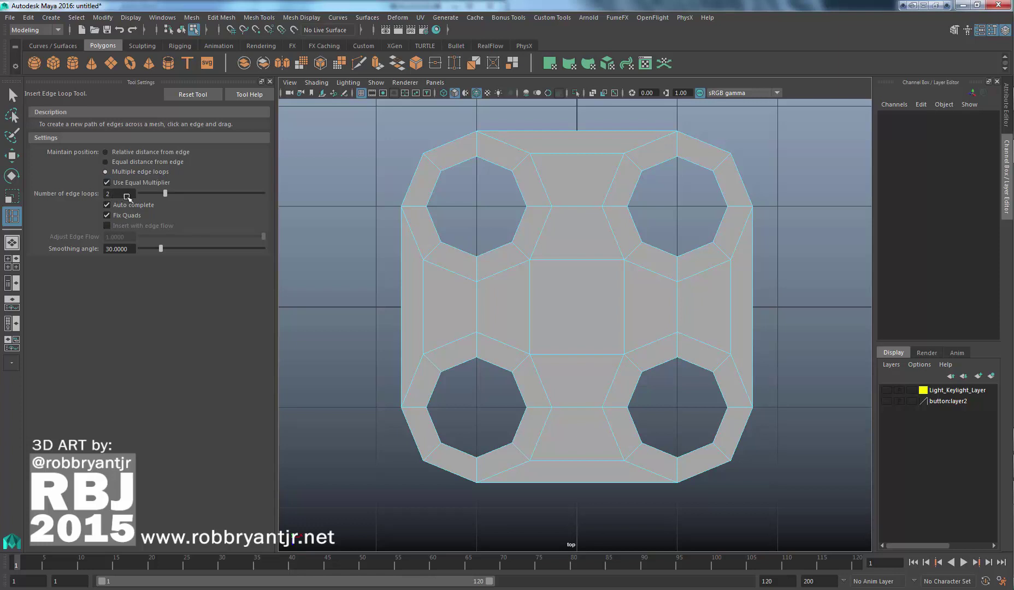
pyautogui.moveTo(165, 193); pyautogui.dragTo(155, 193)
# Insert one vertical and one horizontal edge loop through the middle of the four-hole mesh, and reselect the whole mesh in object mode
pyautogui.click(575, 261)
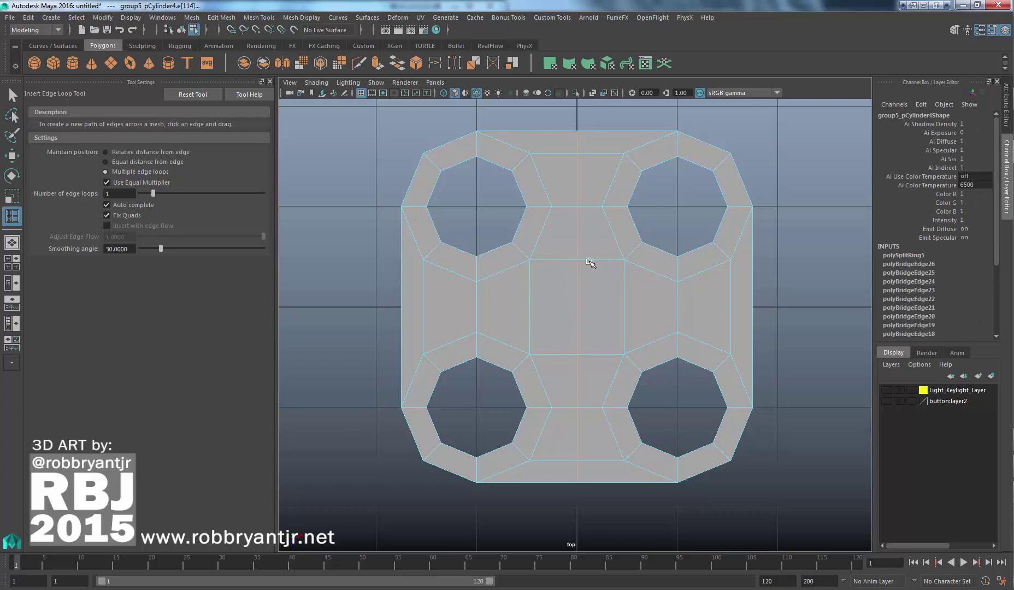
pyautogui.click(625, 307)
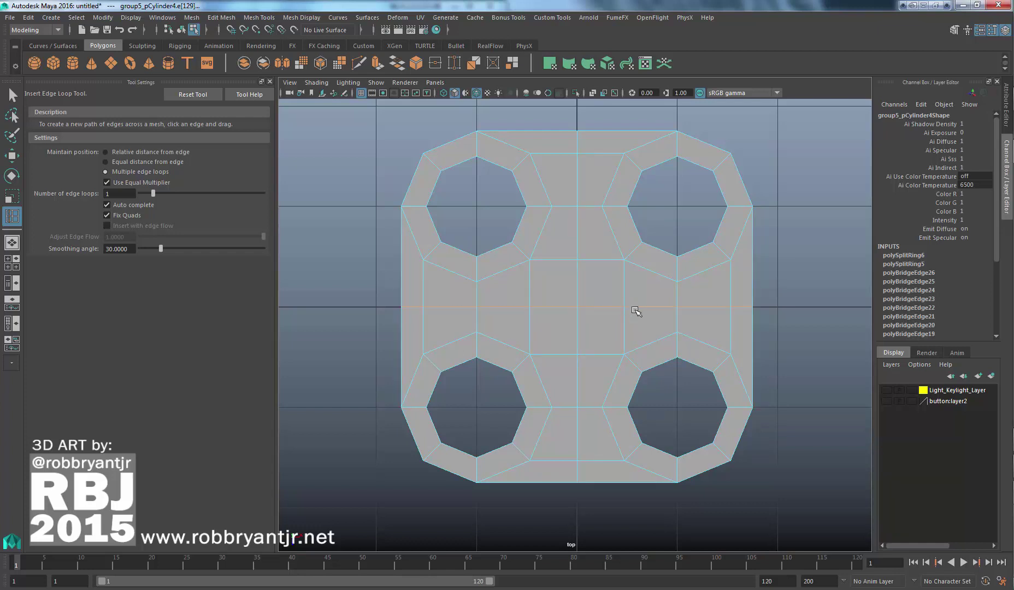
pyautogui.press('w')
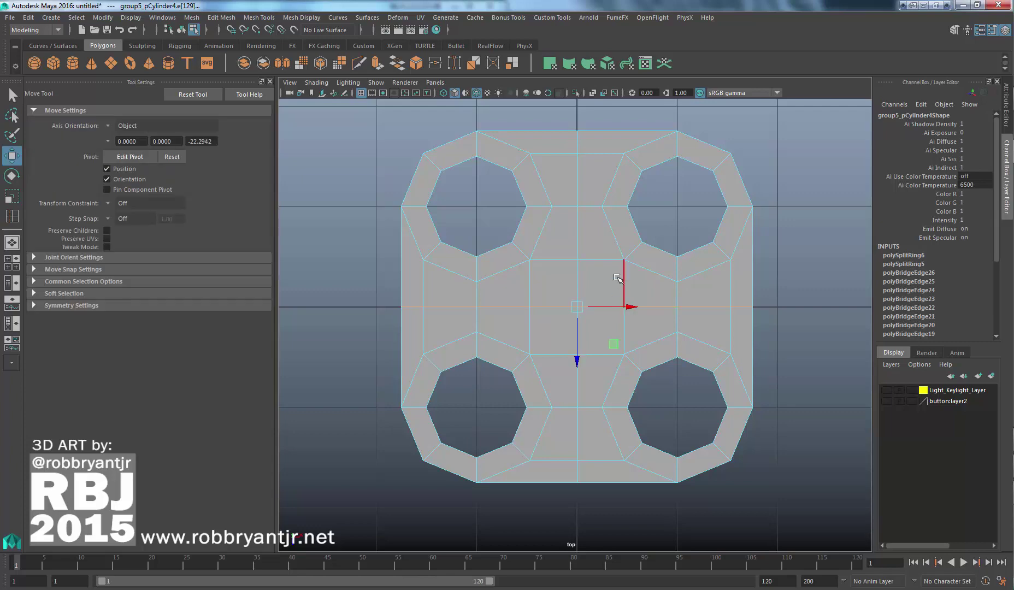
pyautogui.moveTo(616, 276); pyautogui.dragTo(664, 261, button='right')
pyautogui.click(662, 309)
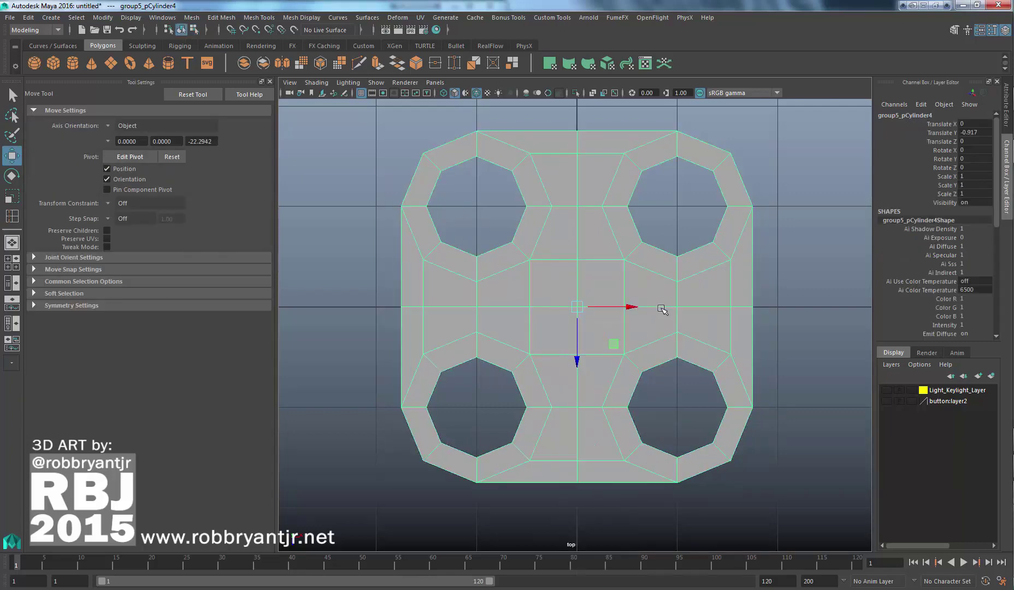
# Preview the four-hole mesh smoothed with nothing selected, and return it to the unsmoothed display
pyautogui.press('3')
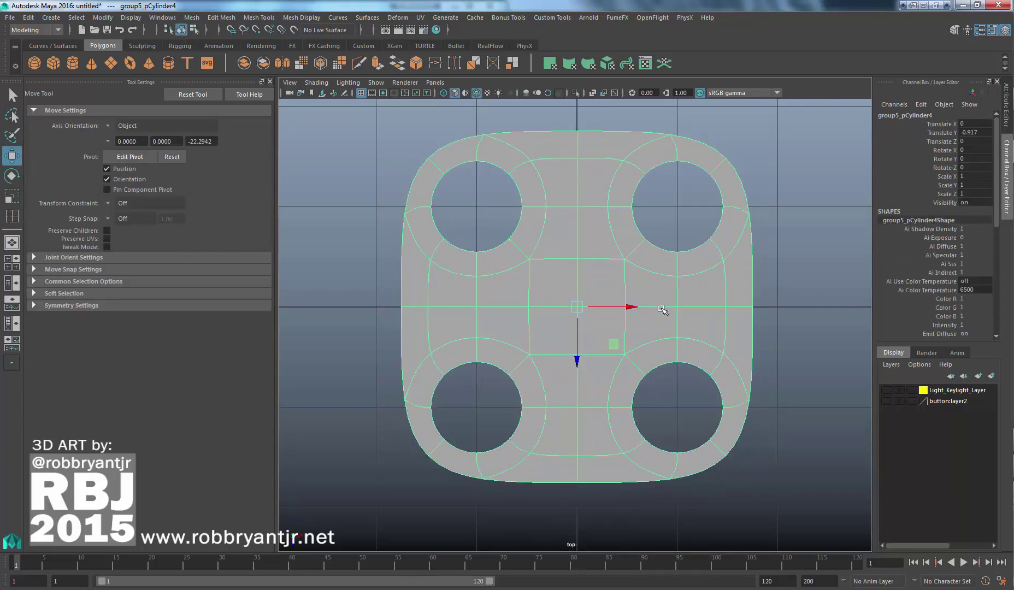
pyautogui.click(772, 311)
pyautogui.scroll(-2, 766, 306)
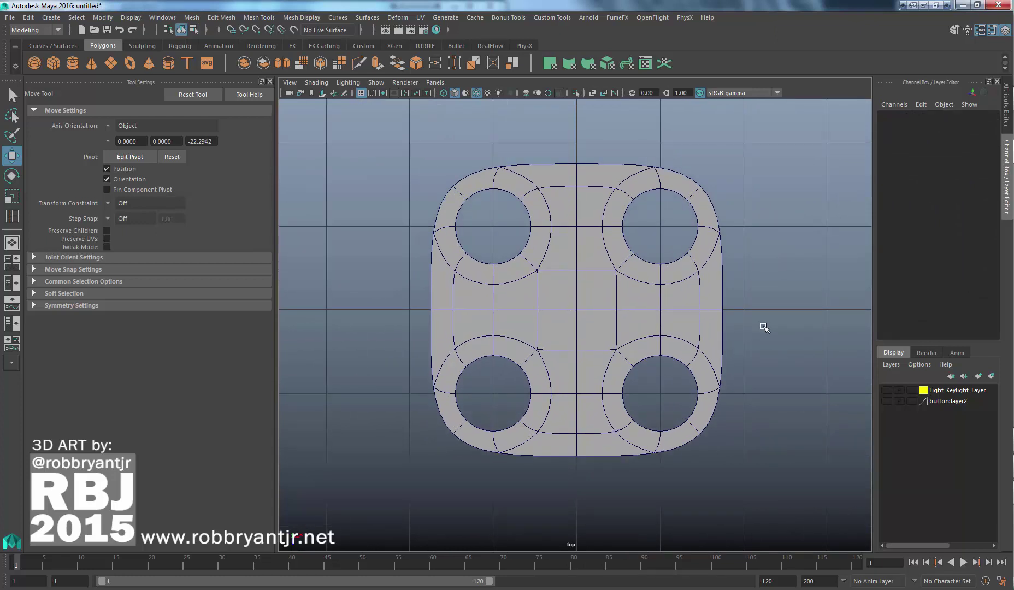
pyautogui.click(659, 320)
pyautogui.press('1')
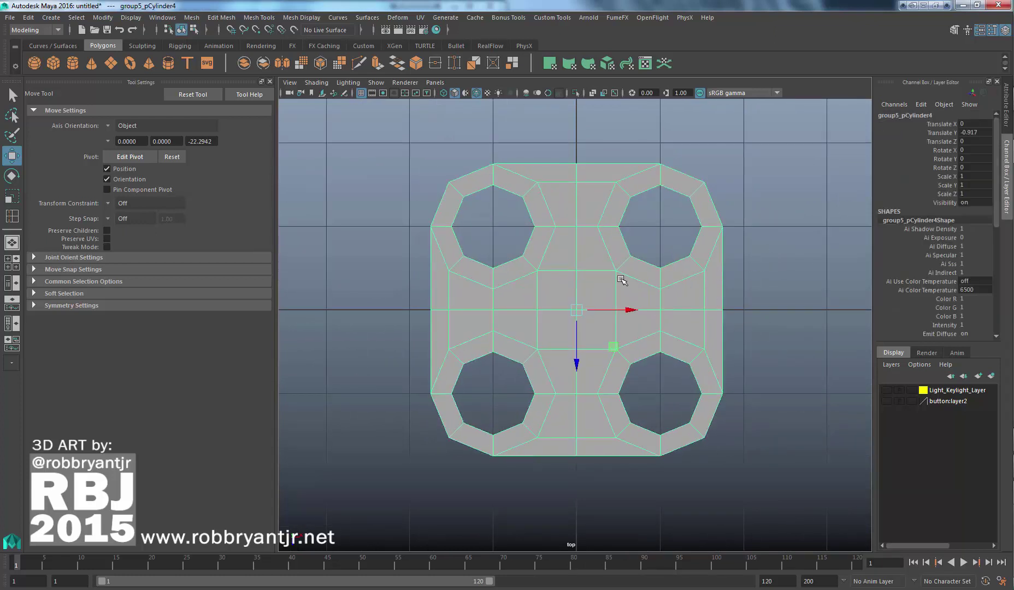
# Create a display layer containing the selected four-hole mesh and name it button_holes_Layer
pyautogui.keyDown('alt'); pyautogui.moveTo(713, 285); pyautogui.dragTo(704, 283, button='middle'); pyautogui.keyUp('alt')
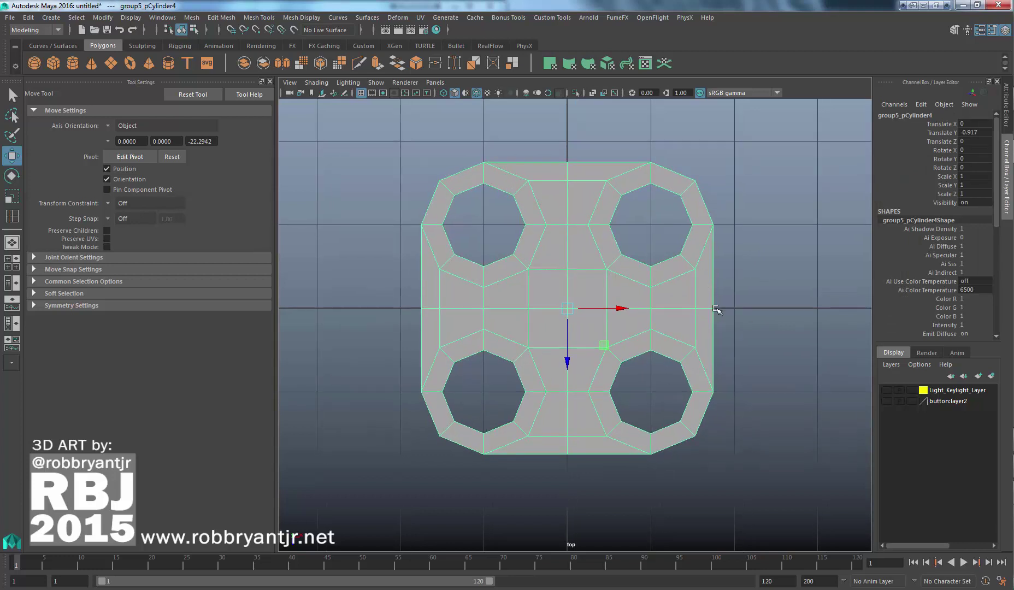
pyautogui.scroll(-3, 720, 304)
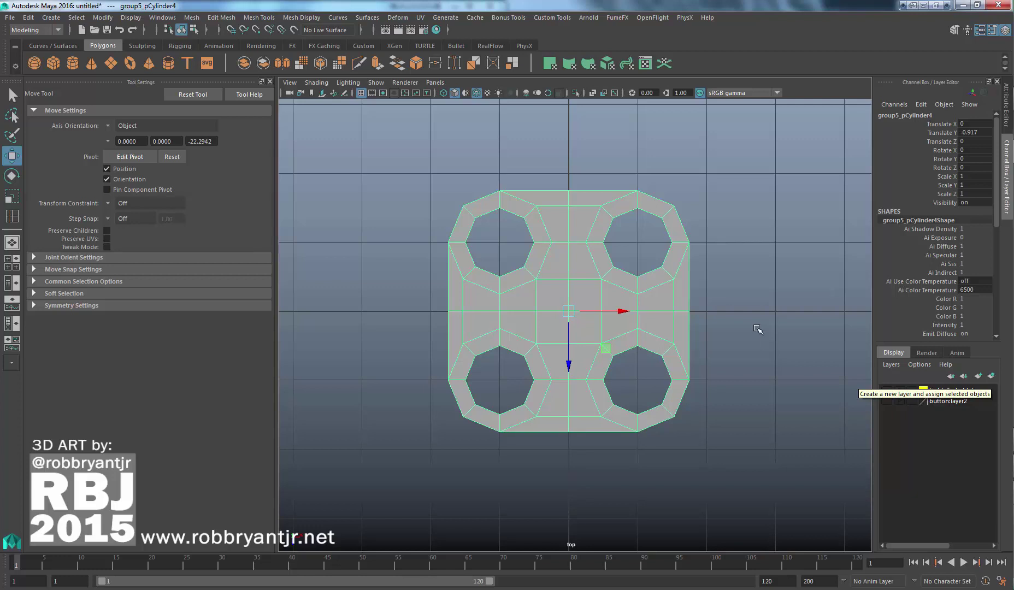
pyautogui.click(990, 376)
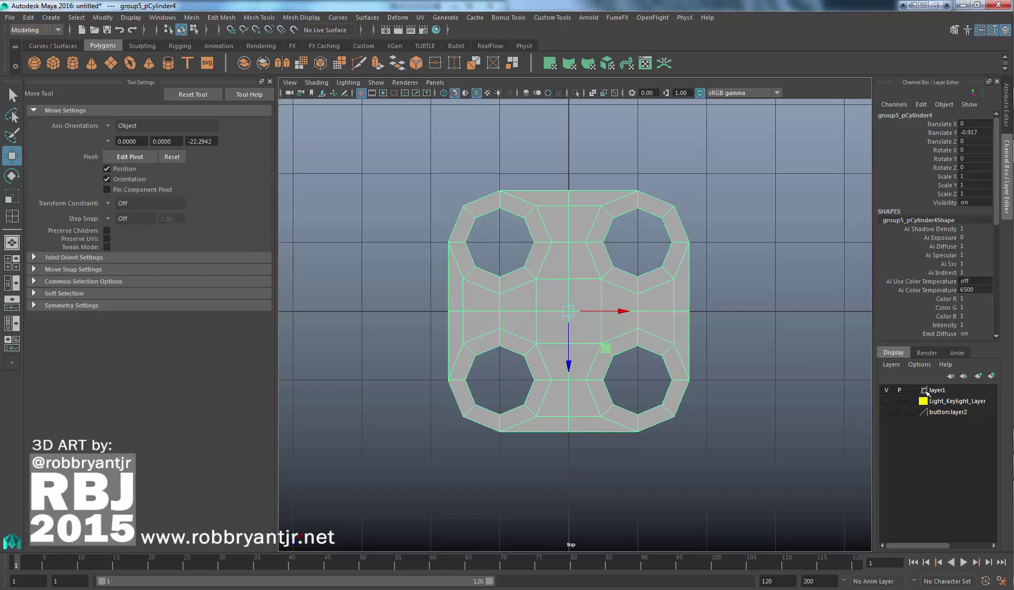
pyautogui.doubleClick(927, 391)
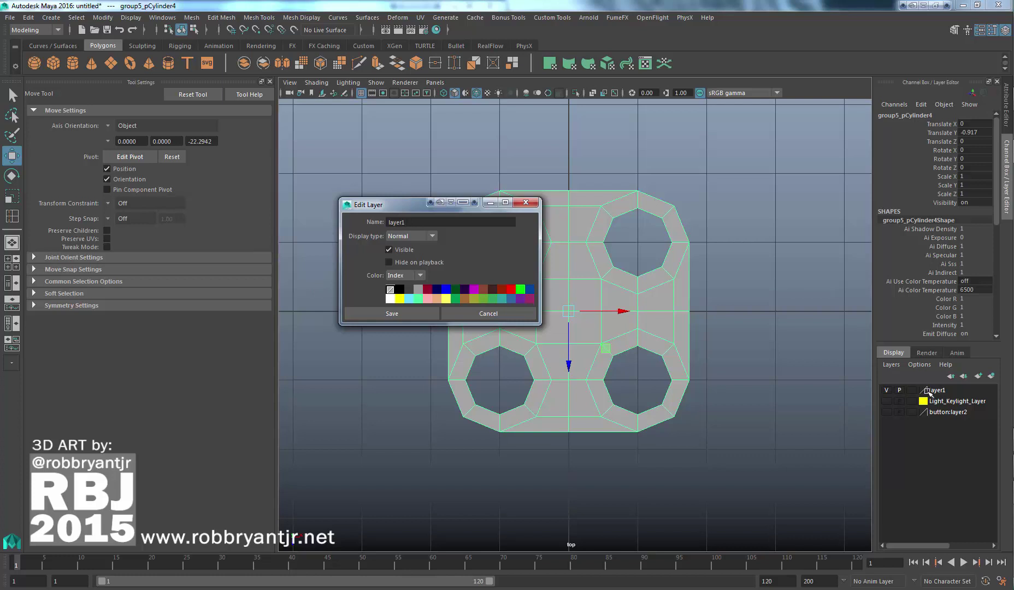
pyautogui.moveTo(383, 205); pyautogui.dragTo(460, 188)
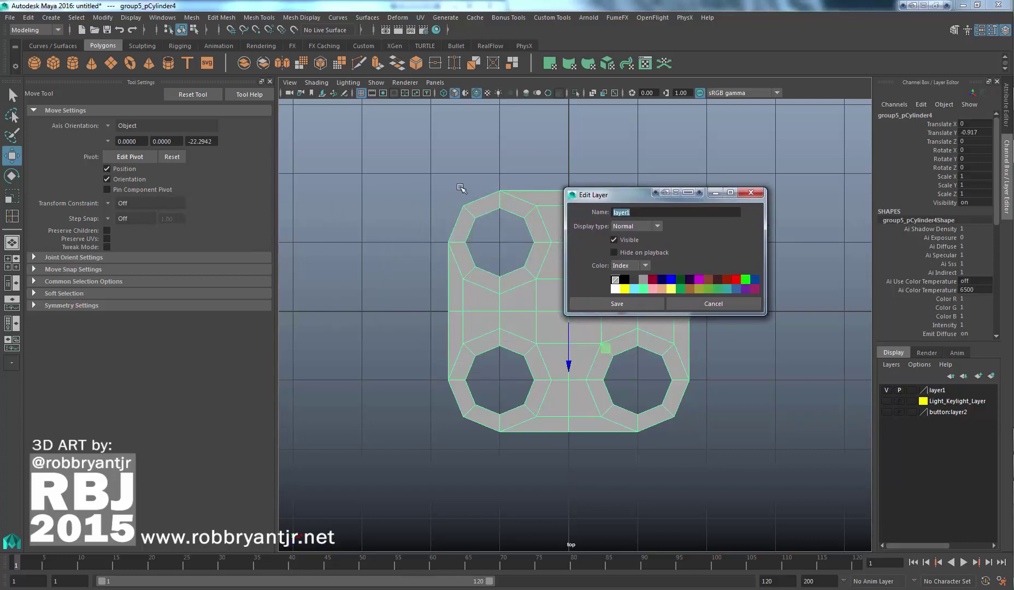
pyautogui.write('button_holes_L')
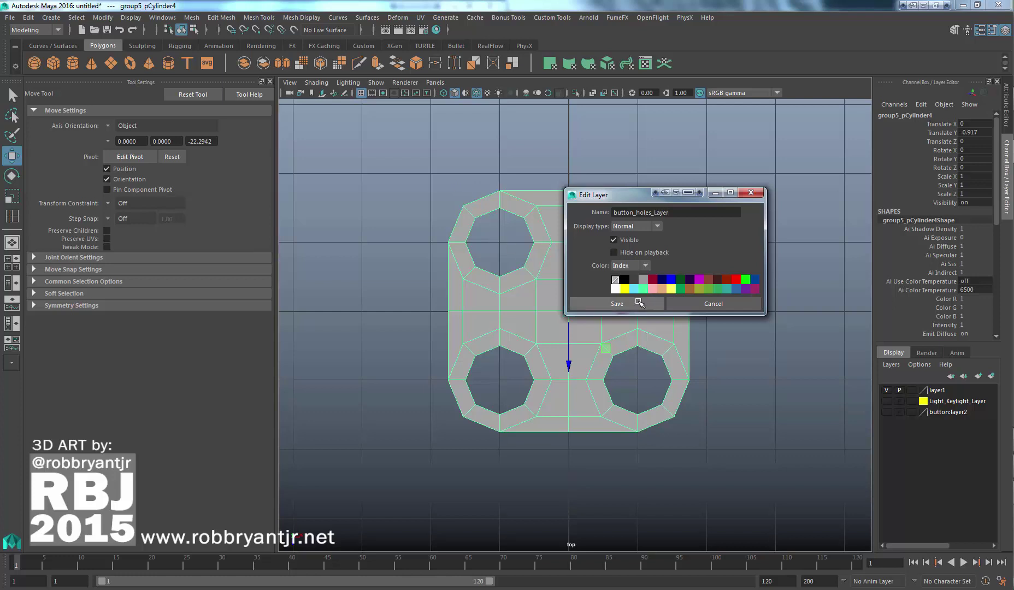
pyautogui.click(637, 301)
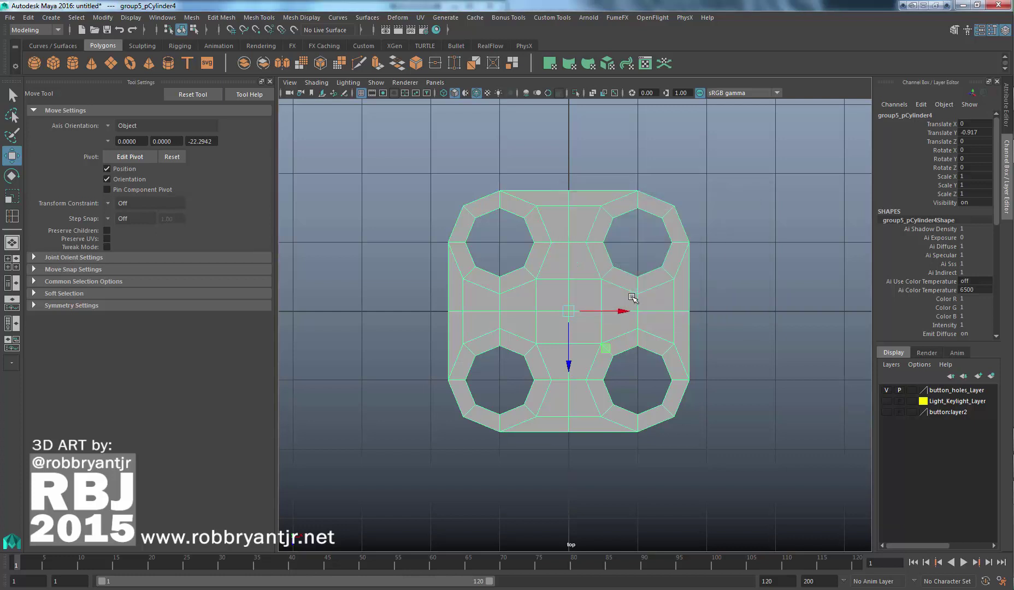
# Toggle the visibility of button_holes_Layer to test it, and leave the layer hidden
pyautogui.click(887, 390)
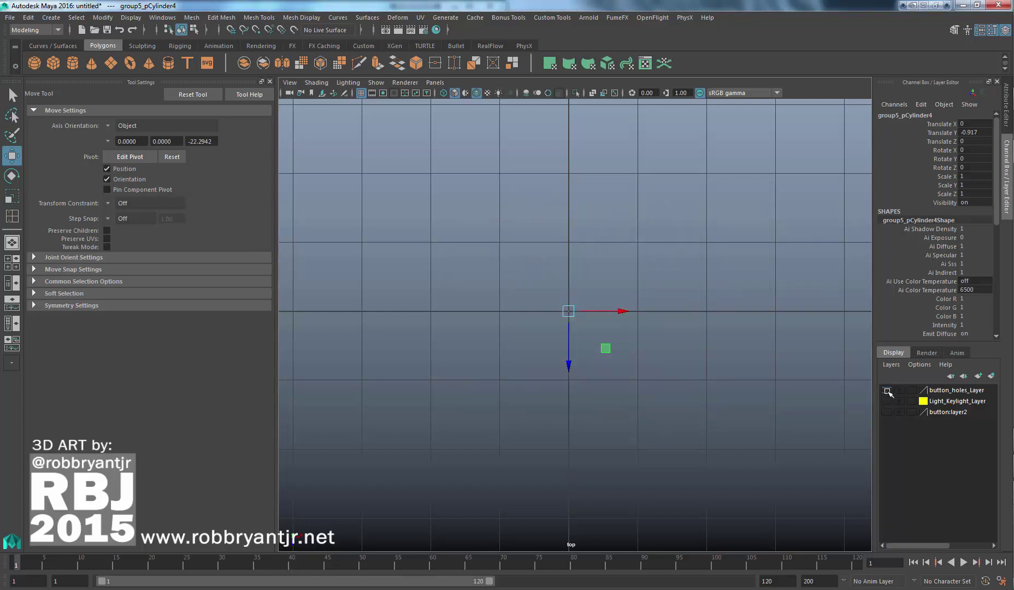
pyautogui.click(887, 390)
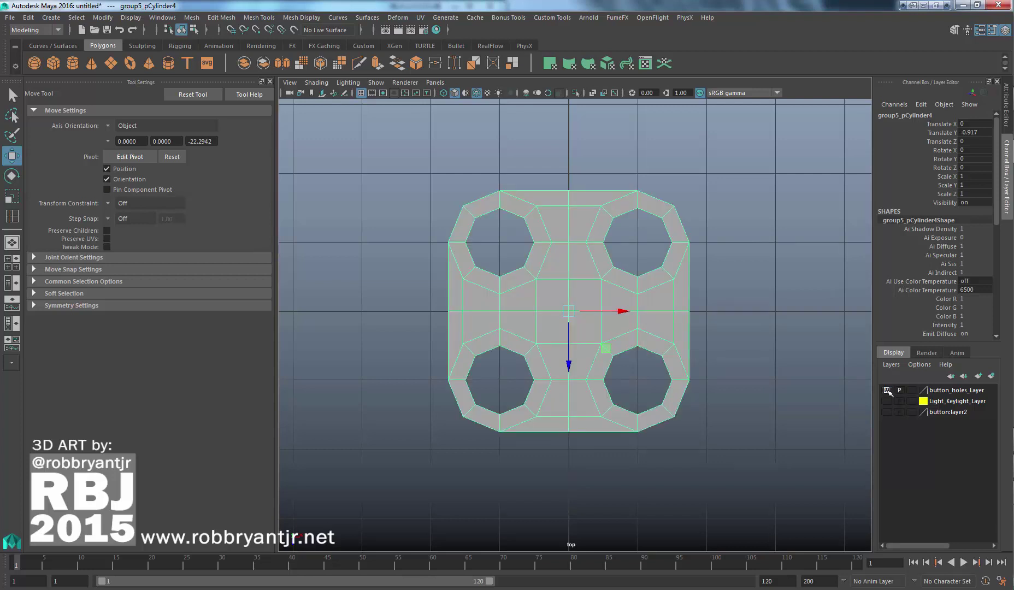
pyautogui.click(887, 390)
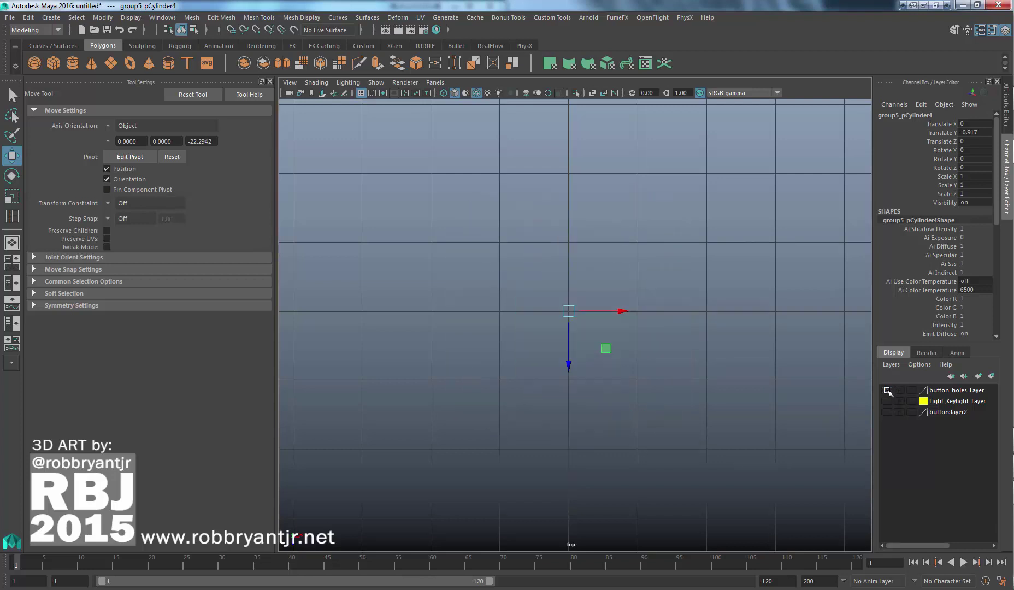
# Create a new polygon cylinder at the grid origin
pyautogui.scroll(-5, 634, 280)
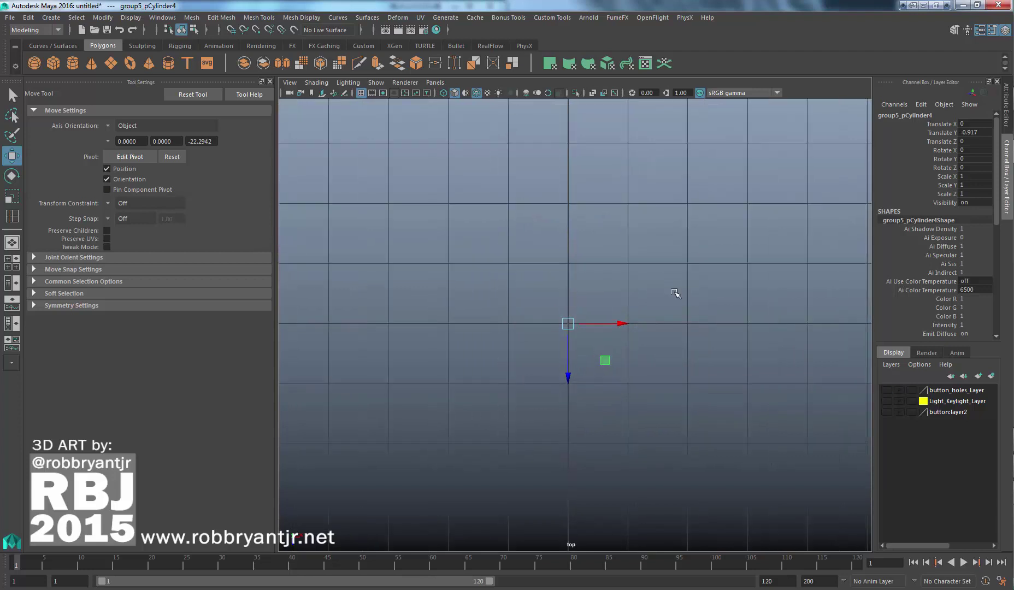
pyautogui.keyDown('alt'); pyautogui.moveTo(661, 285); pyautogui.dragTo(648, 275, button='middle'); pyautogui.keyUp('alt')
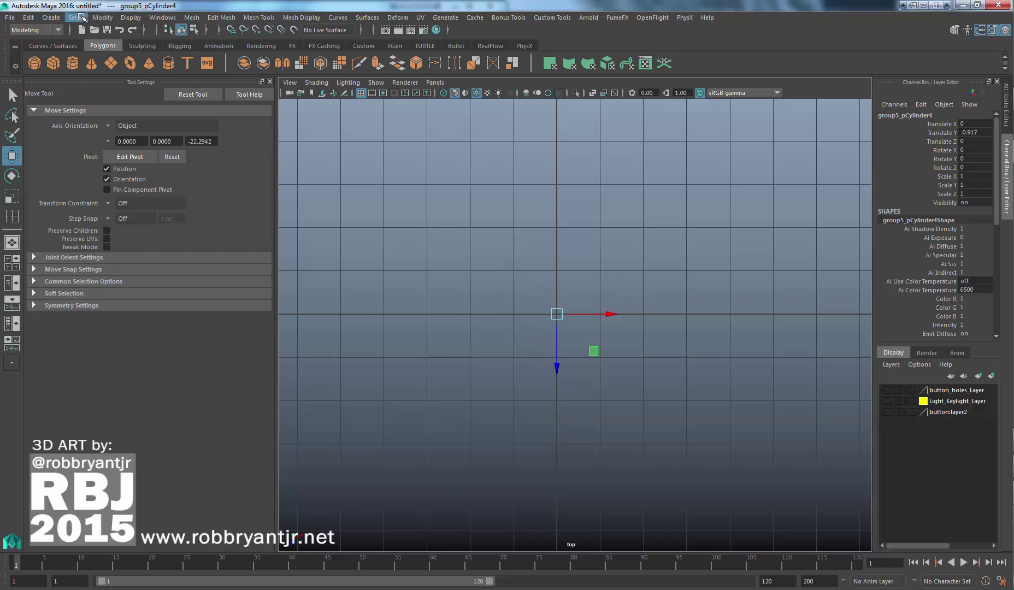
pyautogui.click(73, 63)
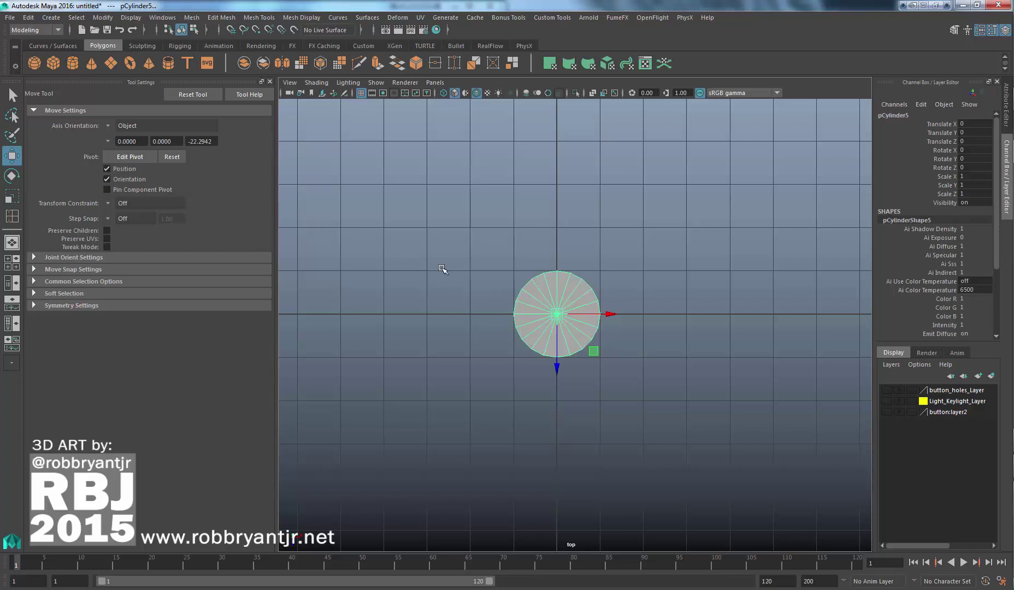
pyautogui.scroll(4, 616, 339)
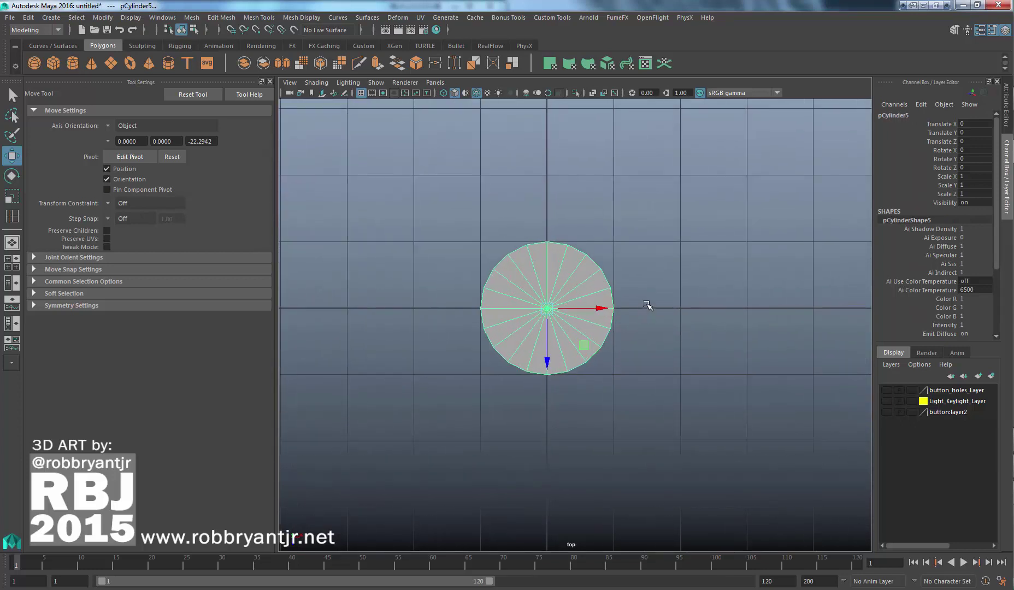
# Set the new cylinder's axis subdivisions to 8 and its cap subdivisions to 2
pyautogui.press('space')
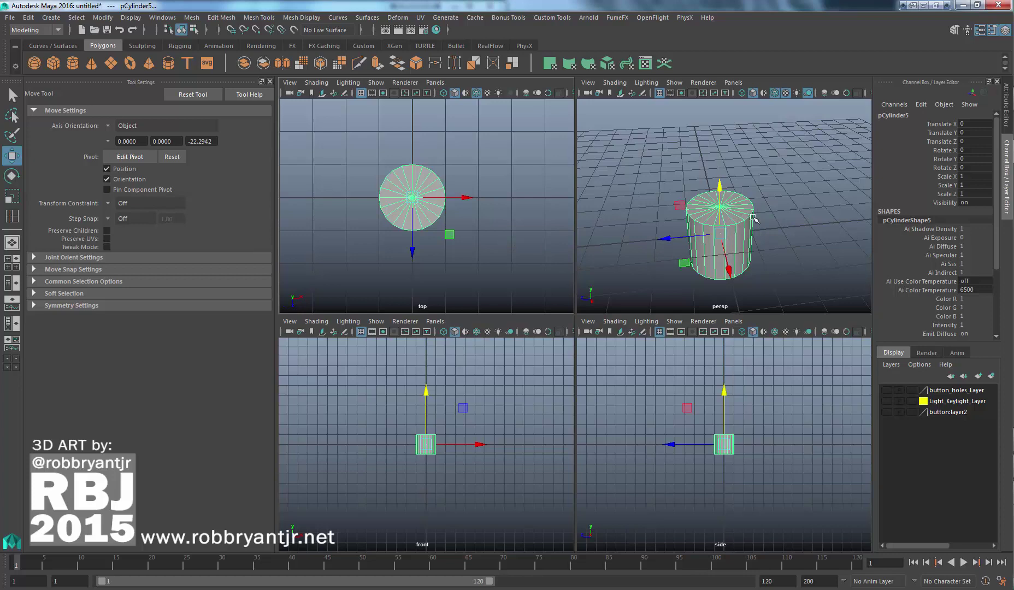
pyautogui.press('space')
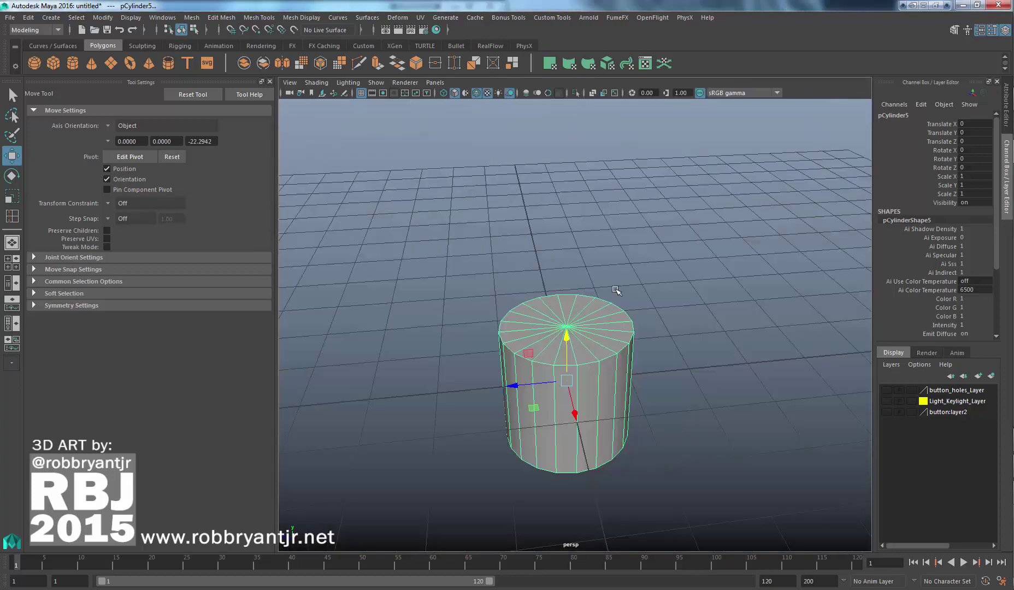
pyautogui.keyDown('alt'); pyautogui.moveTo(546, 318); pyautogui.dragTo(558, 263, button='middle'); pyautogui.keyUp('alt')
pyautogui.keyDown('alt'); pyautogui.moveTo(536, 304); pyautogui.dragTo(592, 330, button='right'); pyautogui.keyUp('alt')
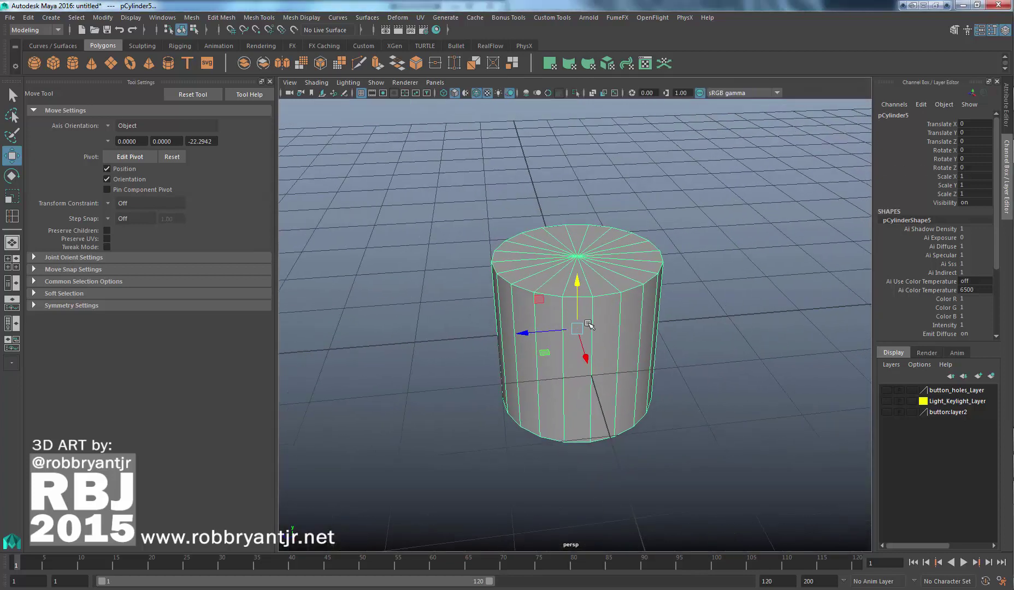
pyautogui.keyDown('alt'); pyautogui.moveTo(592, 331); pyautogui.dragTo(574, 338); pyautogui.keyUp('alt')
pyautogui.scroll(-5, 910, 242)
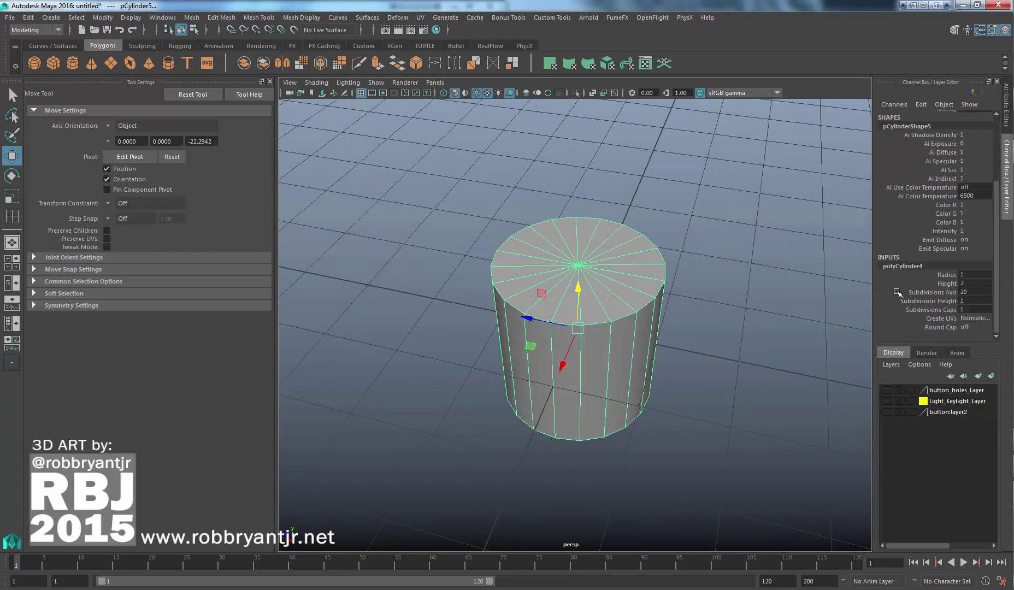
pyautogui.doubleClick(969, 292)
pyautogui.write('8')
pyautogui.press('Return')
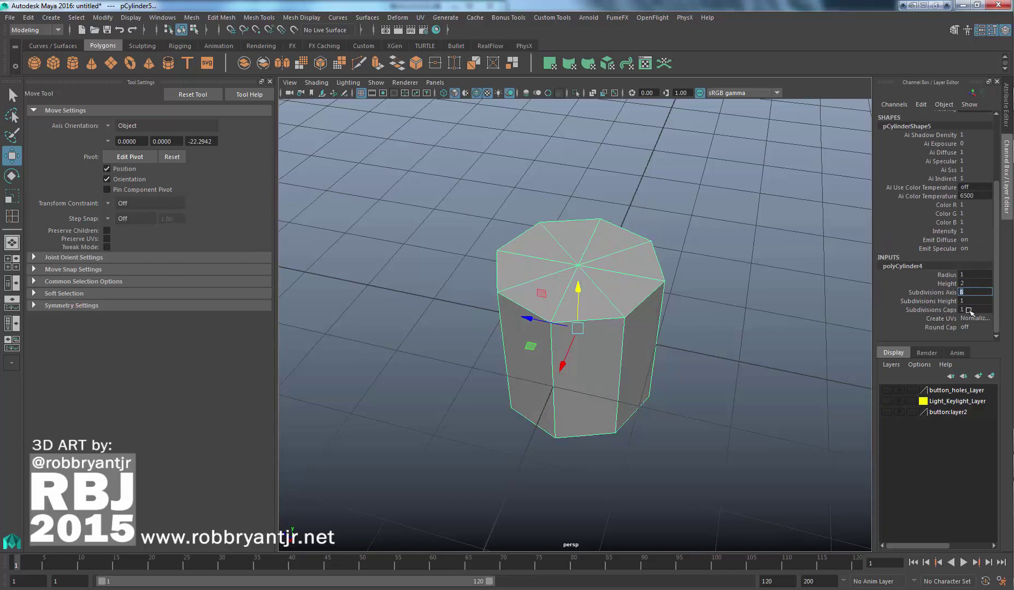
pyautogui.click(969, 310)
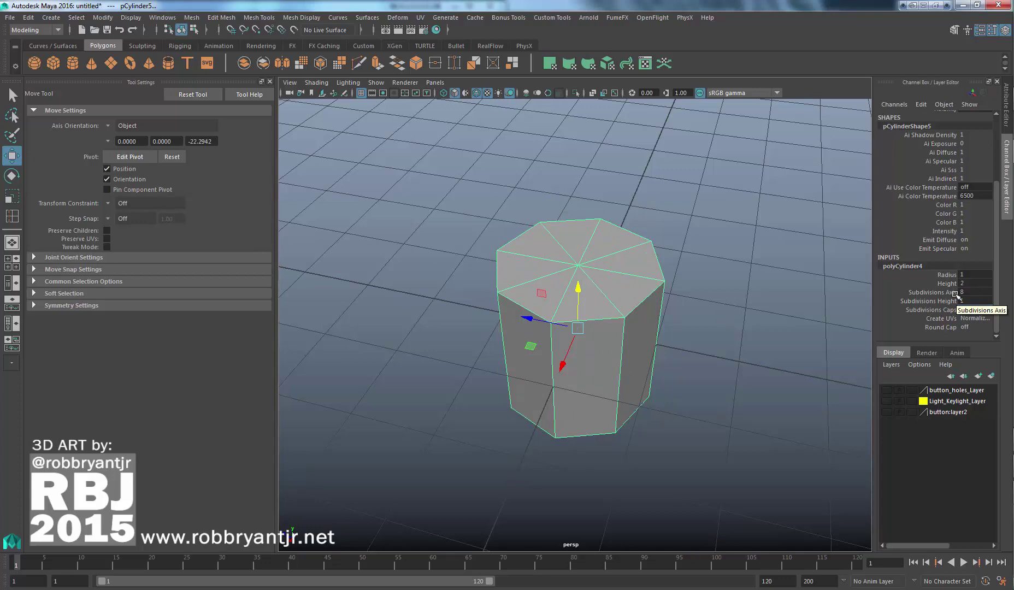
pyautogui.write('2')
pyautogui.press('Return')
# Delete the cylinder's side and bottom faces in face mode, keeping only the top cap
pyautogui.keyDown('alt'); pyautogui.moveTo(604, 302); pyautogui.dragTo(612, 276); pyautogui.keyUp('alt')
pyautogui.moveTo(603, 275); pyautogui.dragTo(601, 309, button='right')
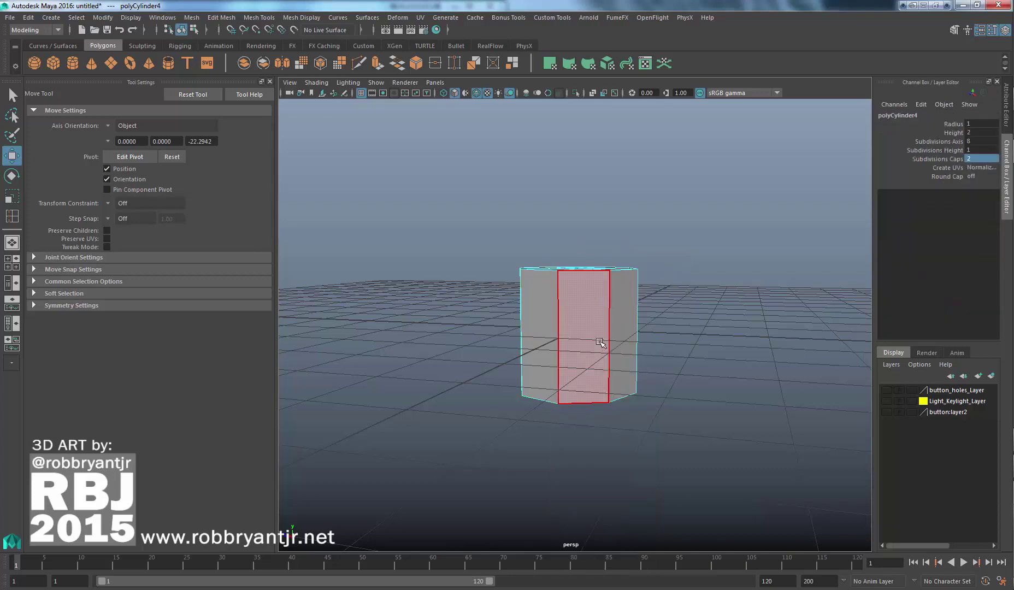
pyautogui.keyDown('alt'); pyautogui.moveTo(601, 342); pyautogui.dragTo(601, 331); pyautogui.keyUp('alt')
pyautogui.moveTo(676, 432); pyautogui.dragTo(447, 327)
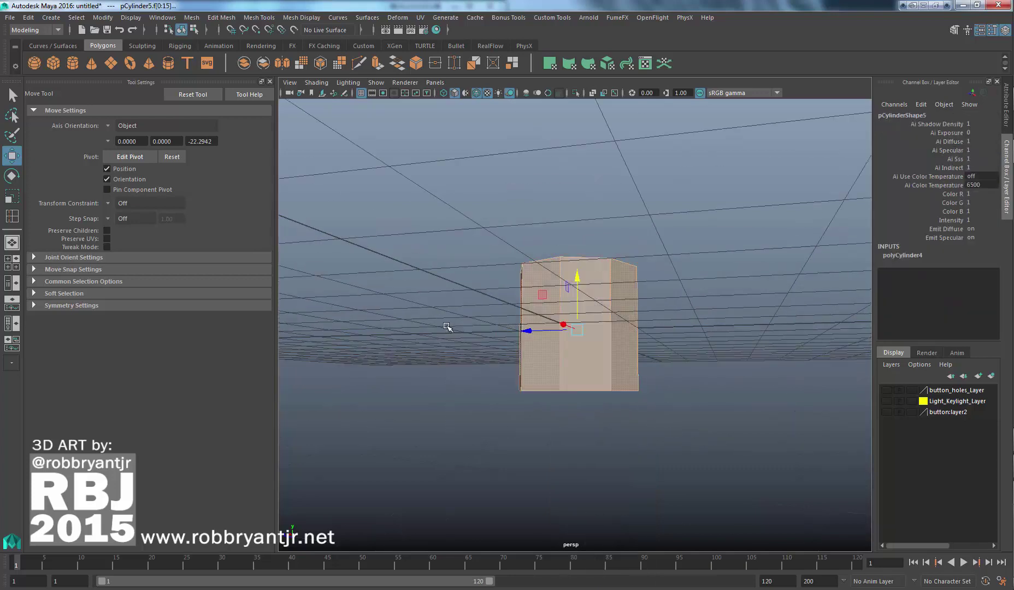
pyautogui.press('Delete')
# Delete the inner triangular faces of the remaining cap to leave an open eight-sided ring
pyautogui.keyDown('alt'); pyautogui.moveTo(552, 315); pyautogui.dragTo(584, 381); pyautogui.keyUp('alt')
pyautogui.moveTo(561, 303); pyautogui.dragTo(594, 330)
pyautogui.press('Delete')
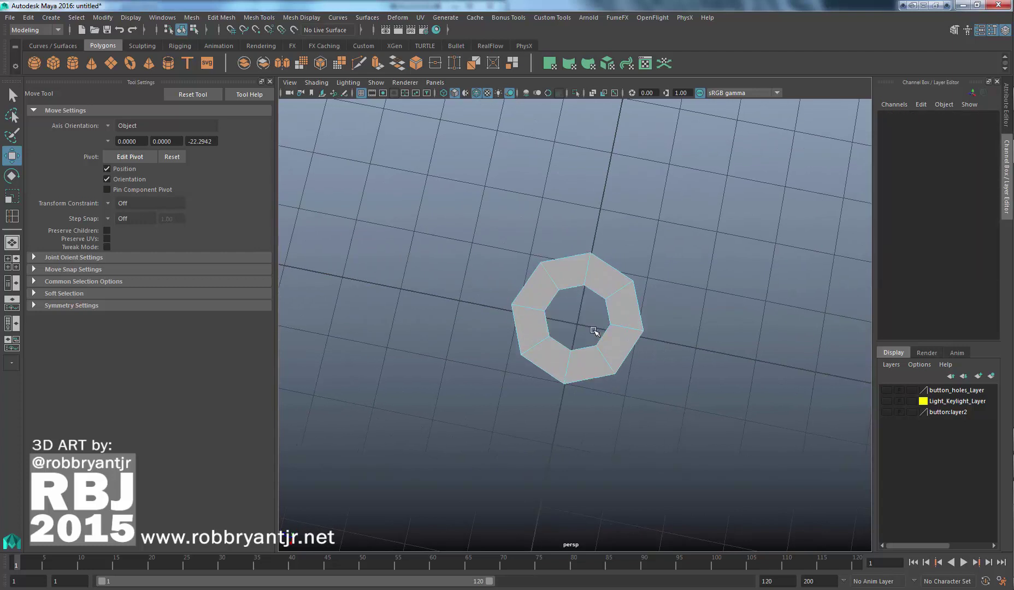
# Return the eight-sided ring to object mode and center its pivot on the geometry
pyautogui.moveTo(602, 276); pyautogui.dragTo(656, 261, button='right')
pyautogui.keyDown('alt'); pyautogui.moveTo(604, 372); pyautogui.dragTo(609, 279); pyautogui.keyUp('alt')
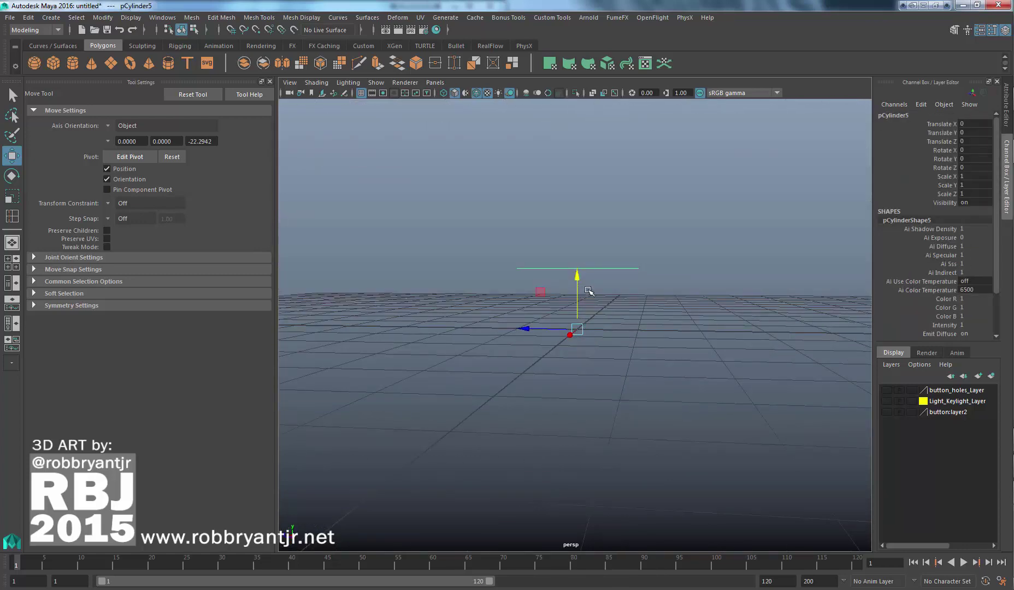
pyautogui.keyDown('alt'); pyautogui.moveTo(587, 288); pyautogui.dragTo(589, 311); pyautogui.keyUp('alt')
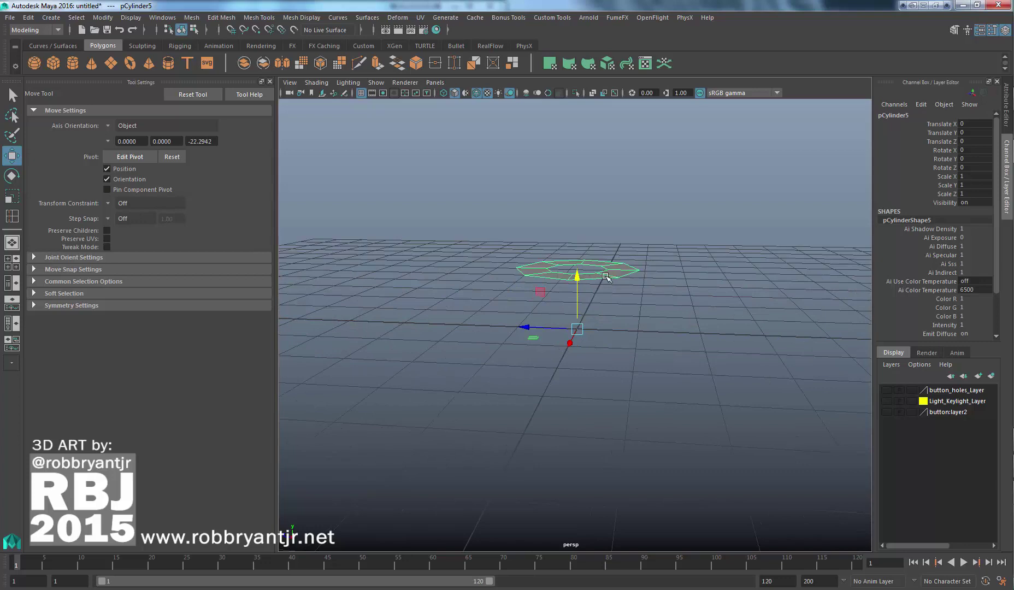
pyautogui.keyDown('alt'); pyautogui.moveTo(598, 289); pyautogui.dragTo(614, 314); pyautogui.keyUp('alt')
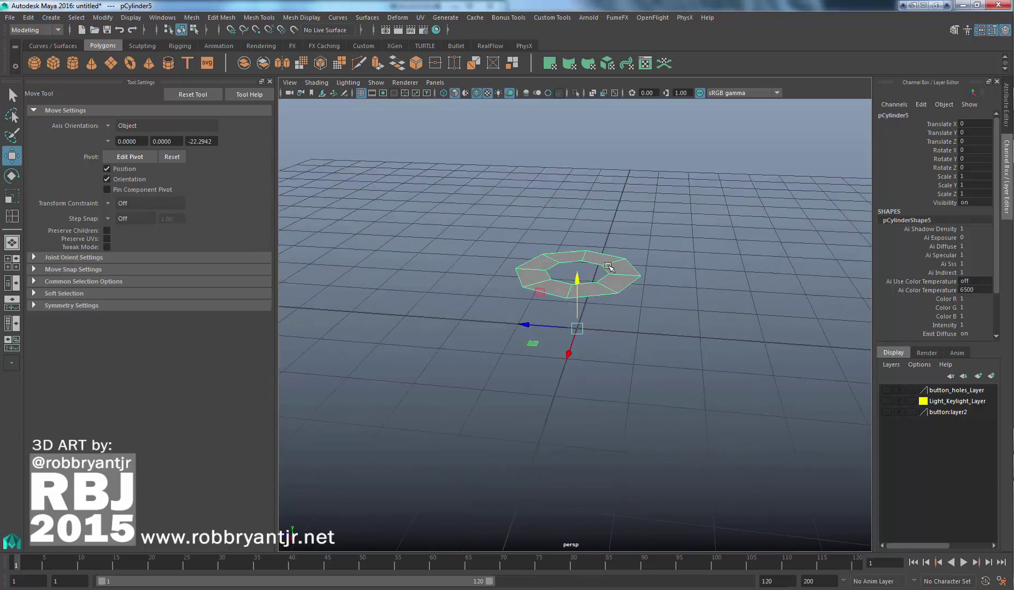
pyautogui.press('space')
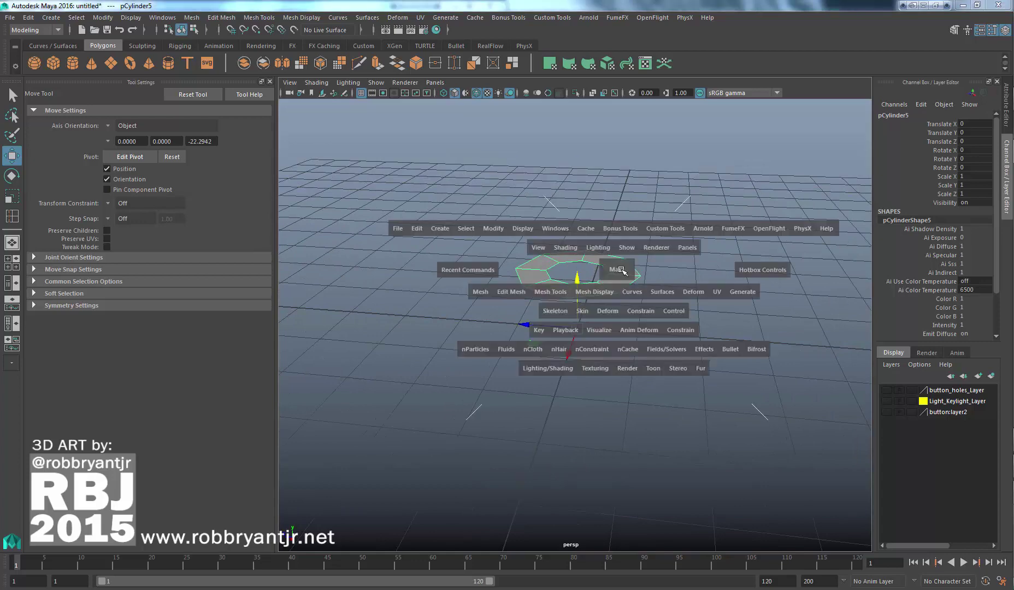
pyautogui.click(492, 228)
pyautogui.click(503, 298)
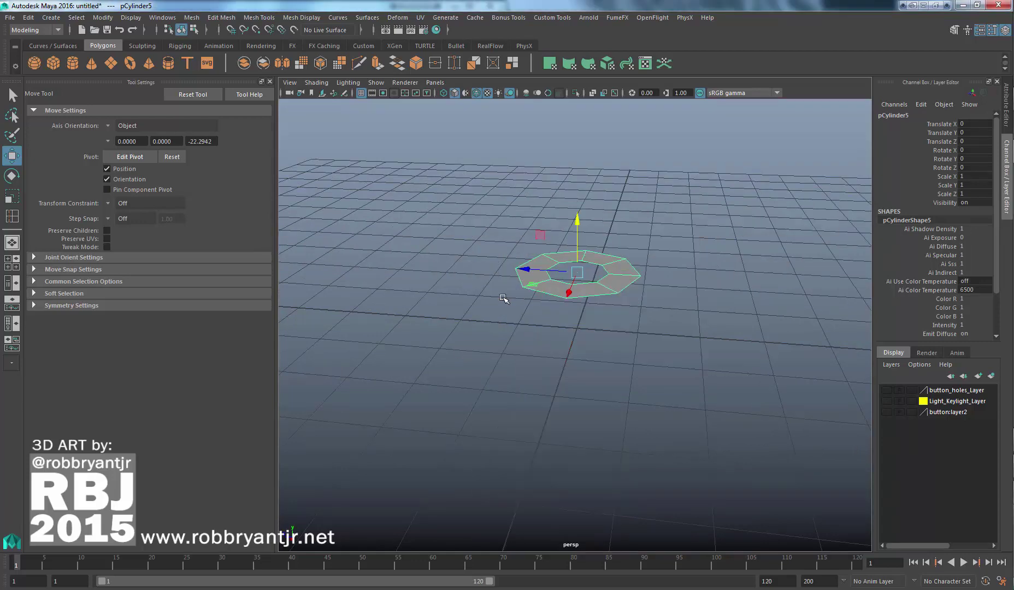
# Lower the ring along Y toward the grid plane, to a Translate Y of about -1.007
pyautogui.keyDown('alt'); pyautogui.moveTo(578, 335); pyautogui.dragTo(581, 273); pyautogui.keyUp('alt')
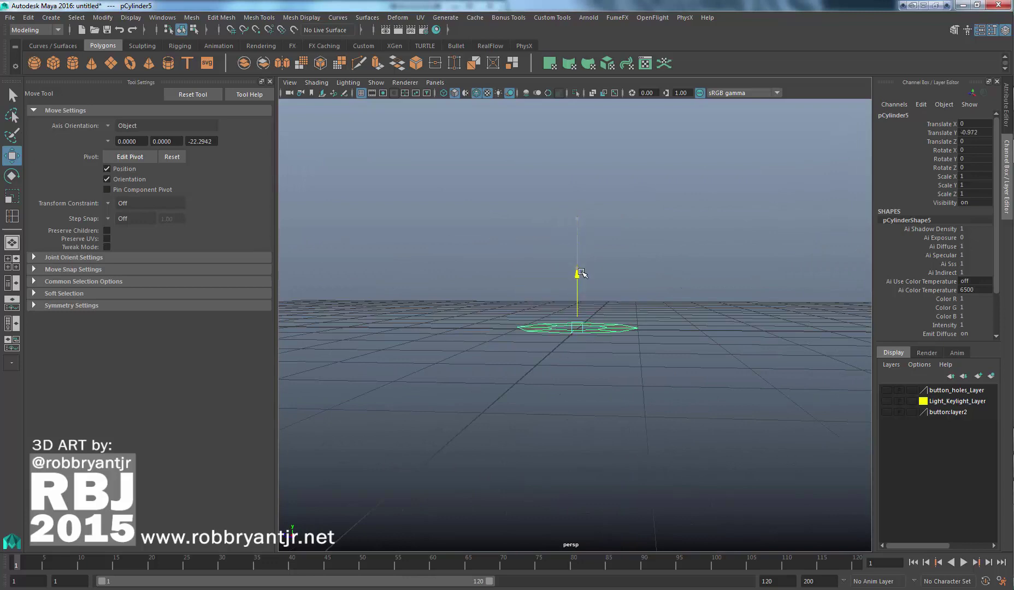
pyautogui.keyDown('alt'); pyautogui.moveTo(577, 316); pyautogui.dragTo(578, 336); pyautogui.keyUp('alt')
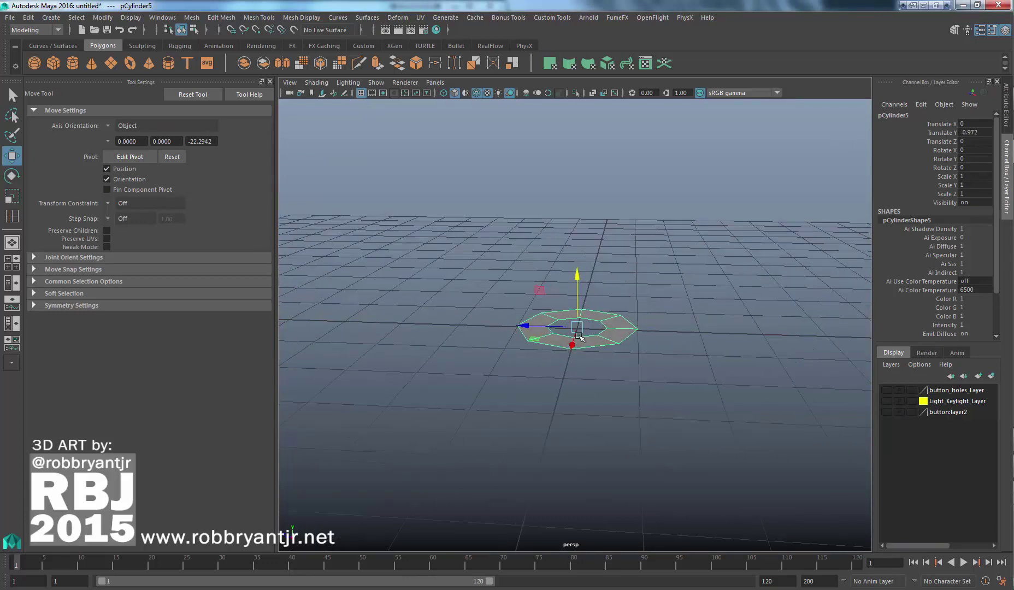
pyautogui.keyDown('alt'); pyautogui.moveTo(580, 336); pyautogui.dragTo(634, 342, button='right'); pyautogui.keyUp('alt')
pyautogui.keyDown('alt'); pyautogui.moveTo(560, 293); pyautogui.dragTo(581, 287); pyautogui.keyUp('alt')
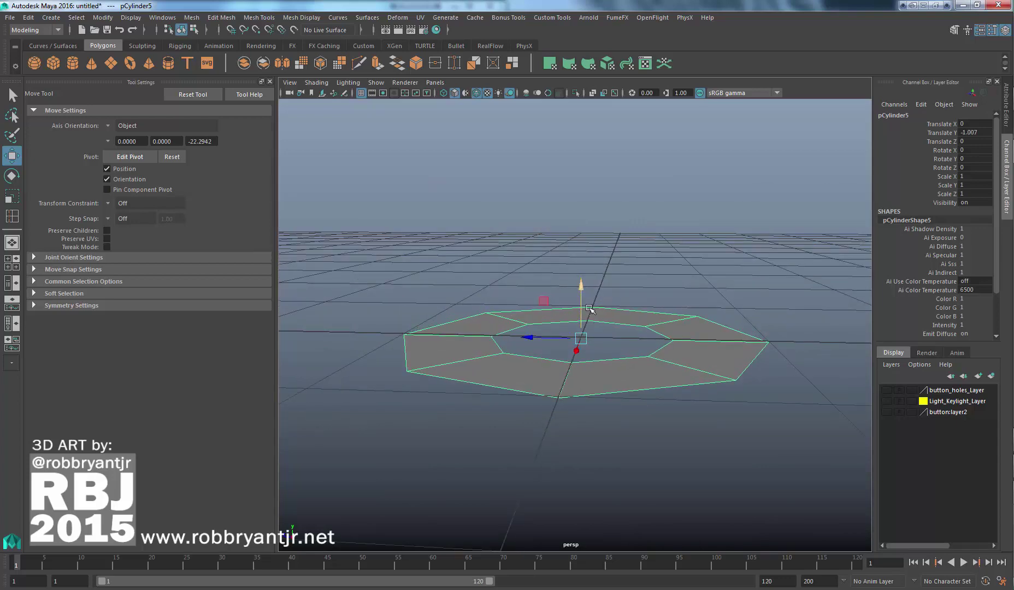
# Fine-tune the ring's height in the side view so it lies exactly on the grid line, at Translate Y -1
pyautogui.press('space')
pyautogui.press('space')
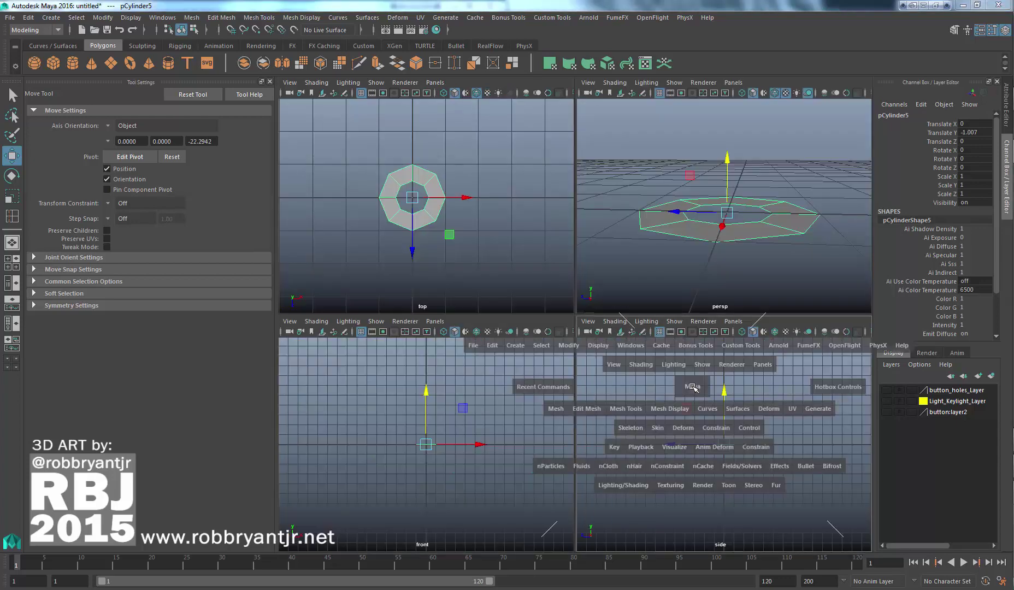
pyautogui.scroll(5, 534, 265)
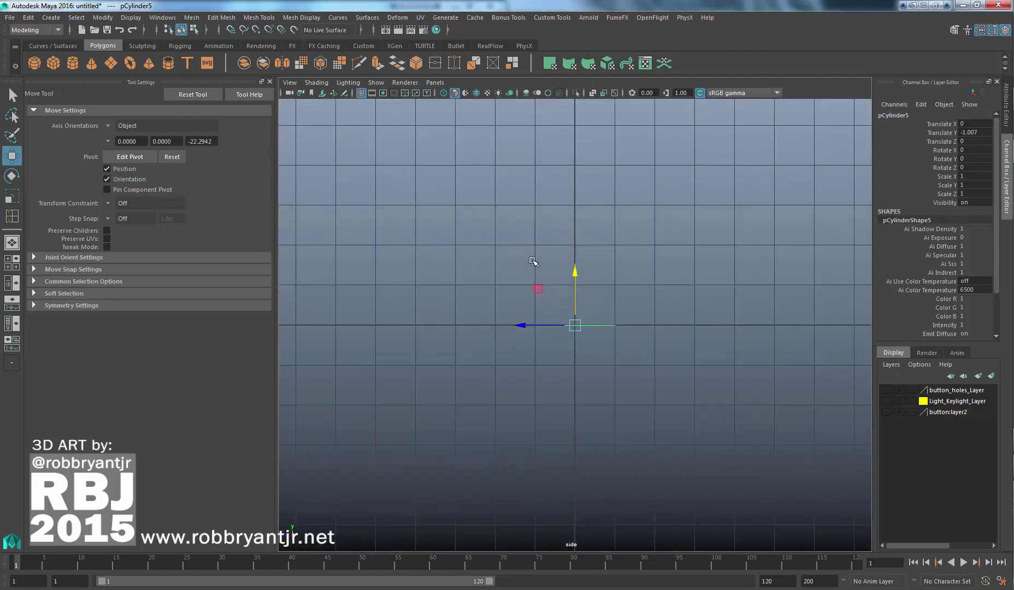
pyautogui.scroll(3, 534, 261)
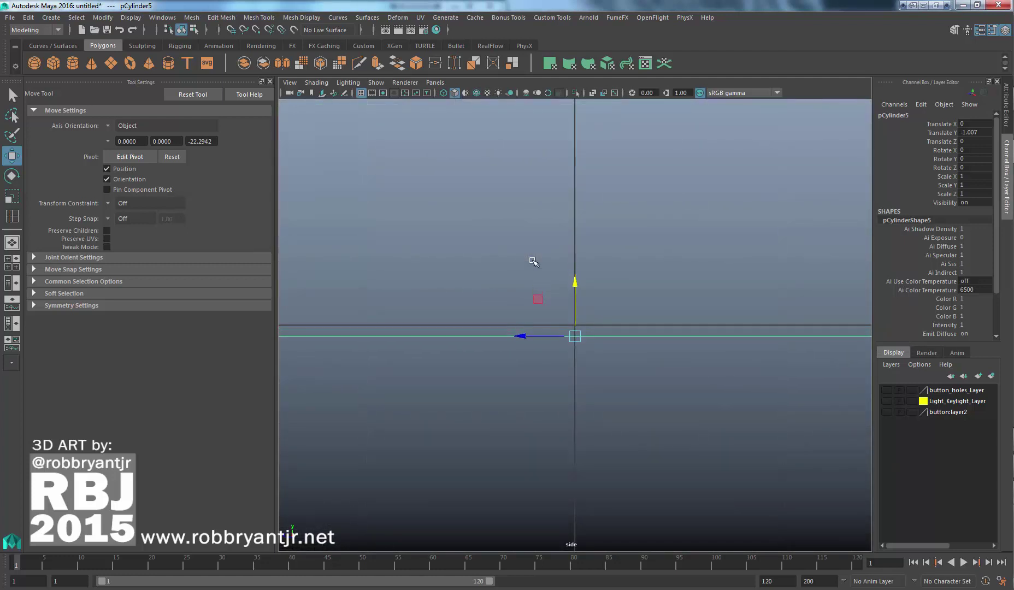
pyautogui.scroll(7, 534, 261)
pyautogui.moveTo(574, 311); pyautogui.dragTo(573, 270)
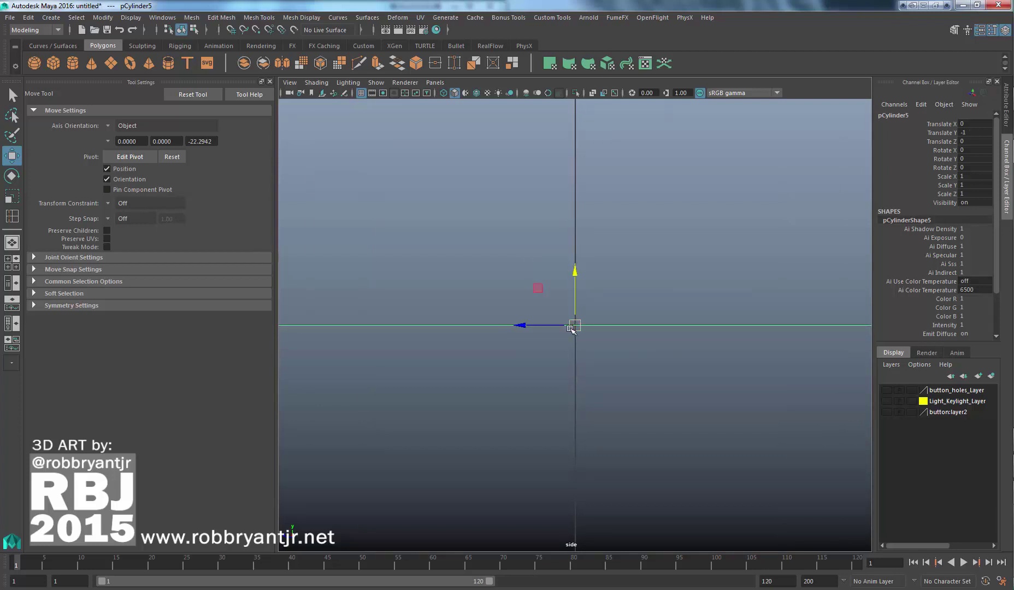
pyautogui.scroll(10, 570, 329)
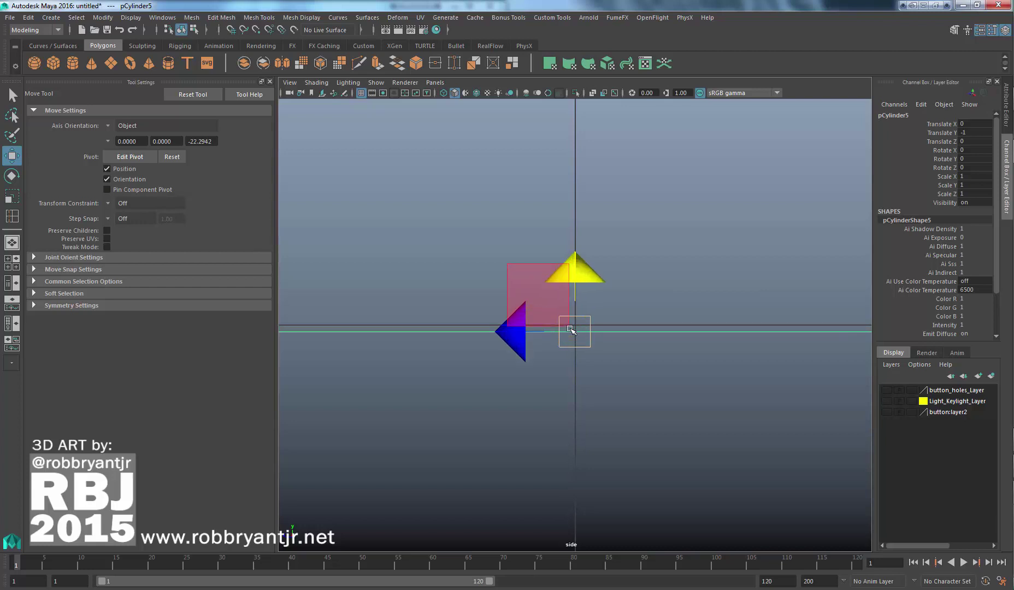
pyautogui.moveTo(580, 261); pyautogui.dragTo(580, 253)
pyautogui.scroll(-12, 619, 301)
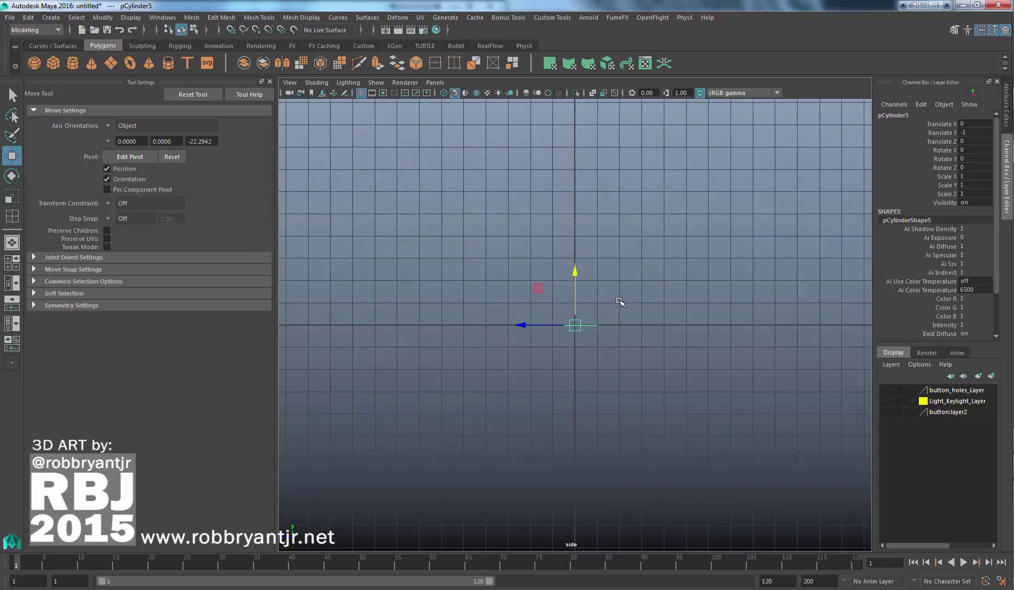
pyautogui.press('space')
pyautogui.press('space')
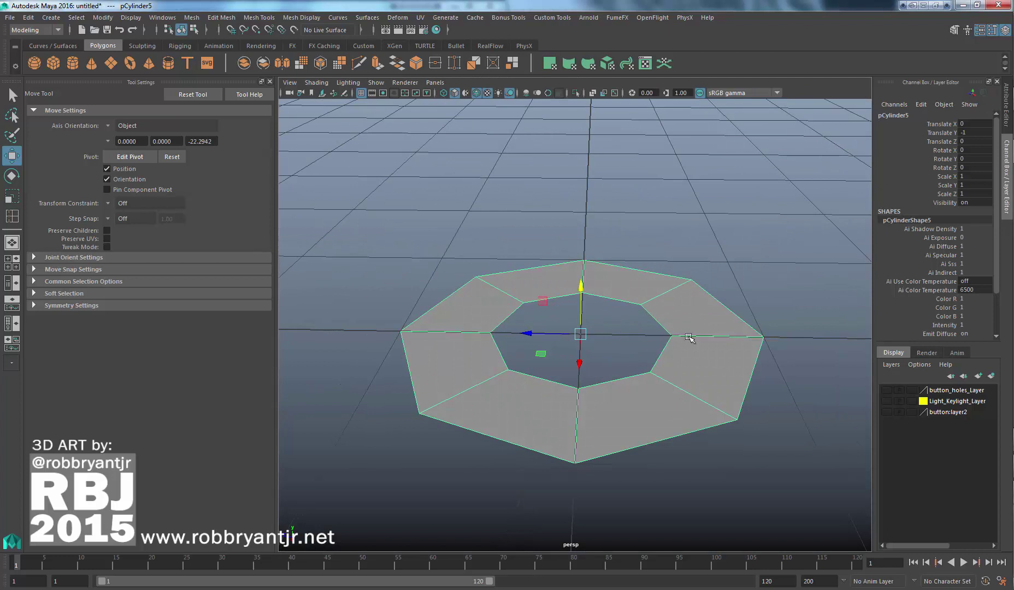
pyautogui.scroll(-2, 647, 344)
pyautogui.keyDown('alt'); pyautogui.moveTo(647, 342); pyautogui.dragTo(648, 352); pyautogui.keyUp('alt')
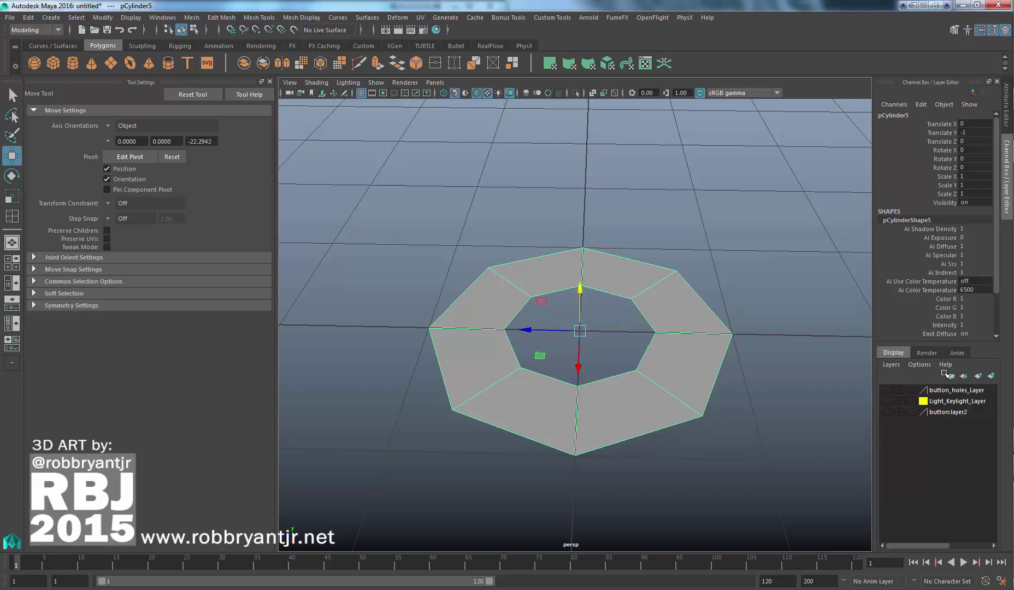
# Create a display layer containing the selected ring and name it button_outer_Layer
pyautogui.click(991, 376)
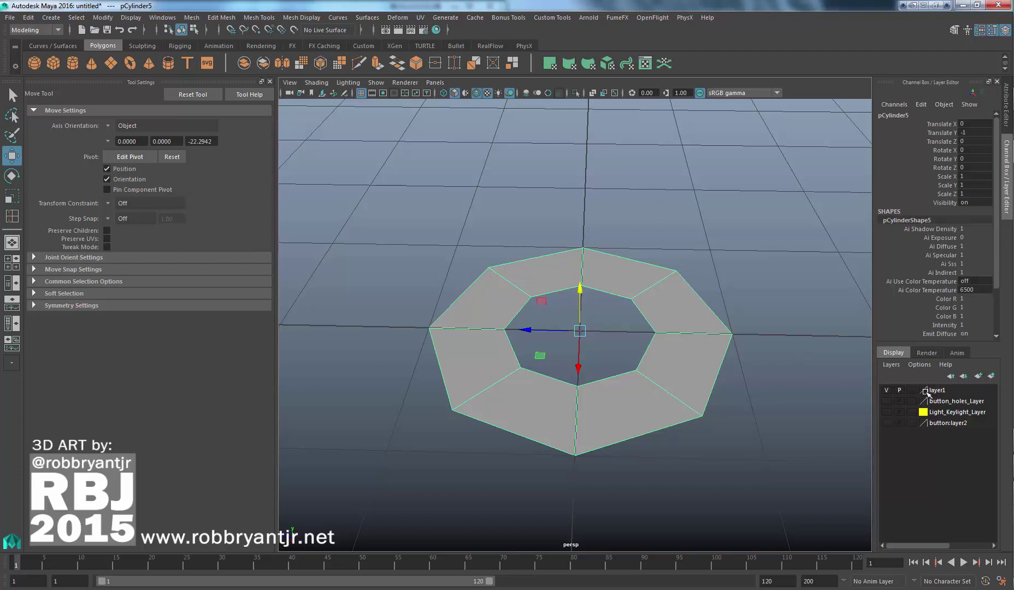
pyautogui.doubleClick(926, 391)
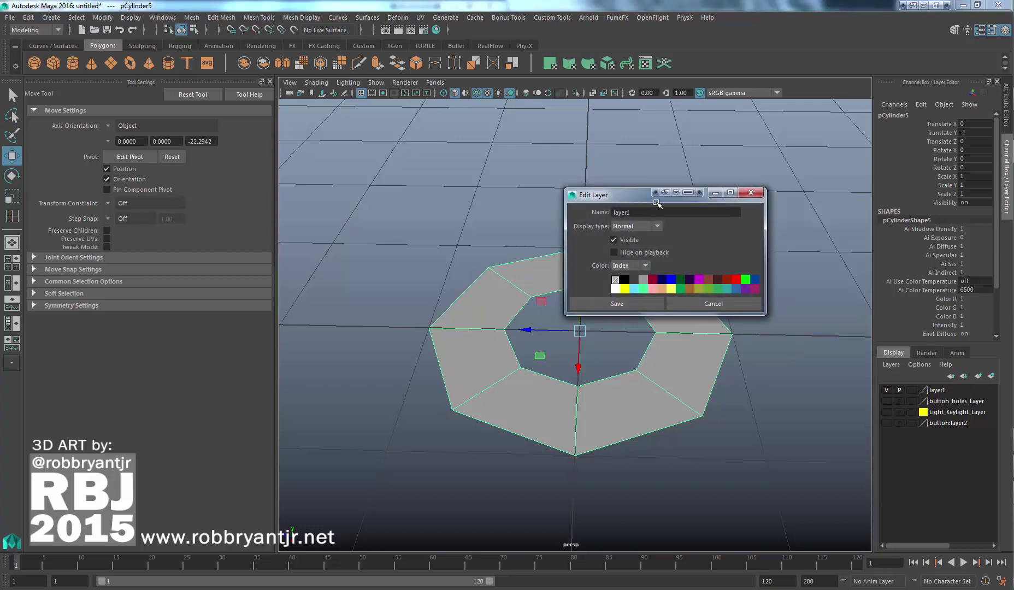
pyautogui.moveTo(644, 211); pyautogui.dragTo(504, 183)
pyautogui.write('button_outer_L')
pyautogui.click(619, 303)
# Toggle button_outer_Layer to check its contents, leave it hidden, and show button_holes_Layer
pyautogui.click(886, 390)
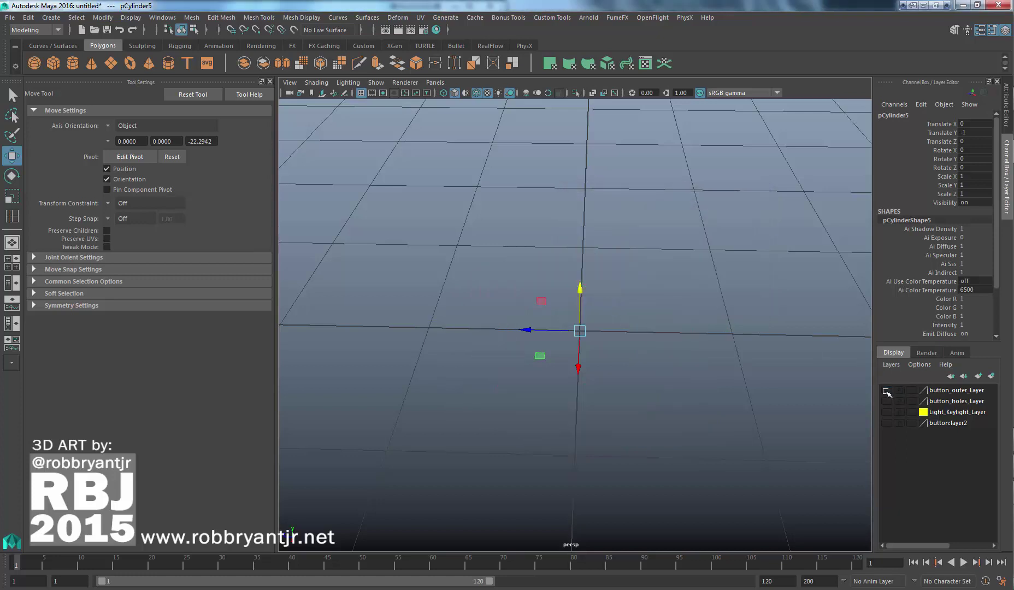
pyautogui.click(886, 390)
pyautogui.click(887, 391)
pyautogui.click(886, 390)
pyautogui.click(886, 391)
pyautogui.click(887, 401)
pyautogui.keyDown('alt'); pyautogui.moveTo(706, 346); pyautogui.dragTo(650, 337, button='right'); pyautogui.keyUp('alt')
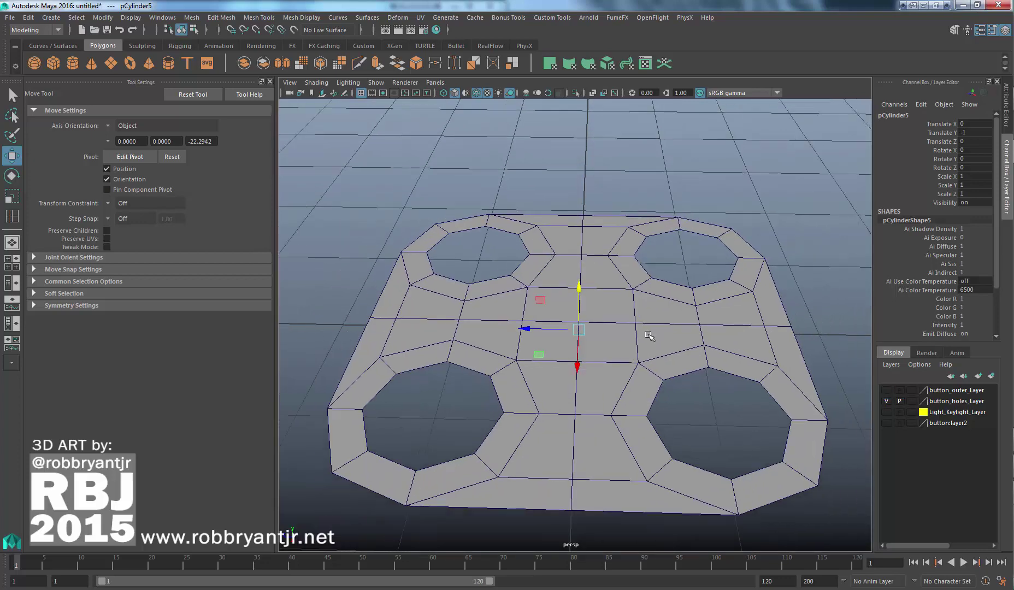
# Lower the four-hole section in the side view until it lies exactly on the grid line, at Translate Y -1
pyautogui.click(658, 347)
pyautogui.keyDown('alt'); pyautogui.moveTo(724, 358); pyautogui.dragTo(662, 356, button='right'); pyautogui.keyUp('alt')
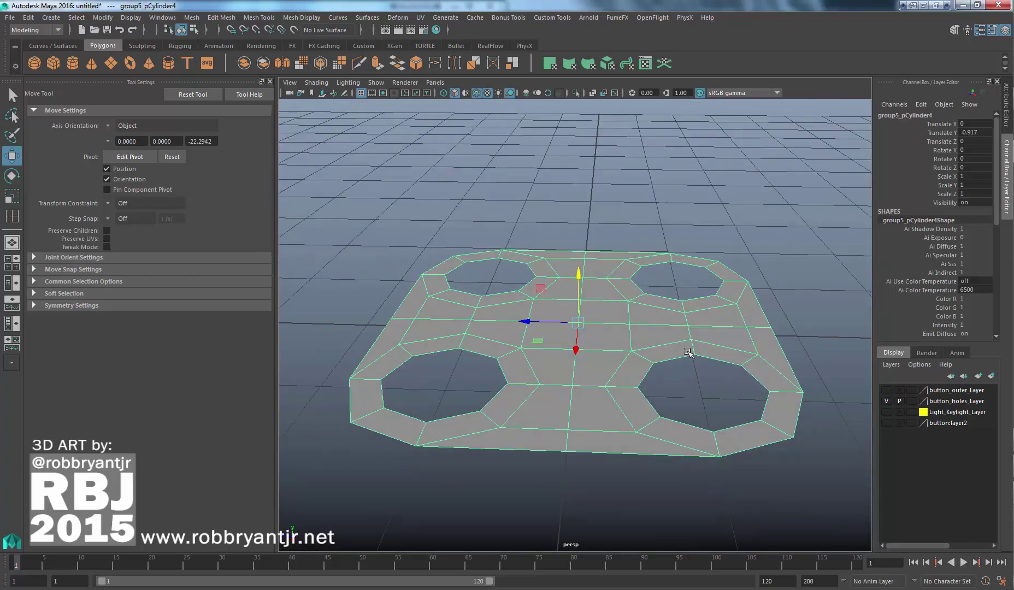
pyautogui.press('space')
pyautogui.press('space')
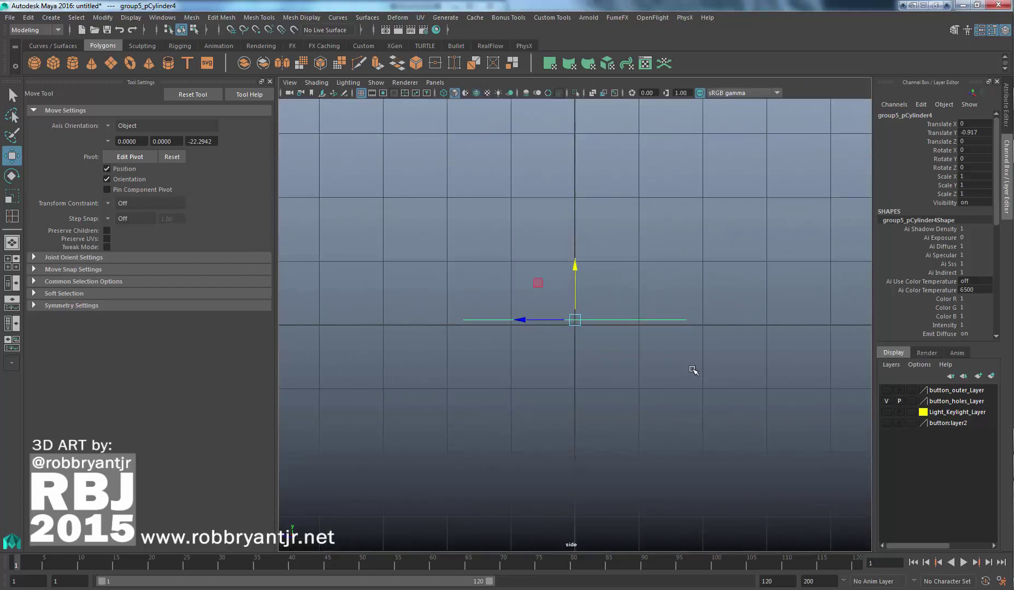
pyautogui.scroll(10, 694, 371)
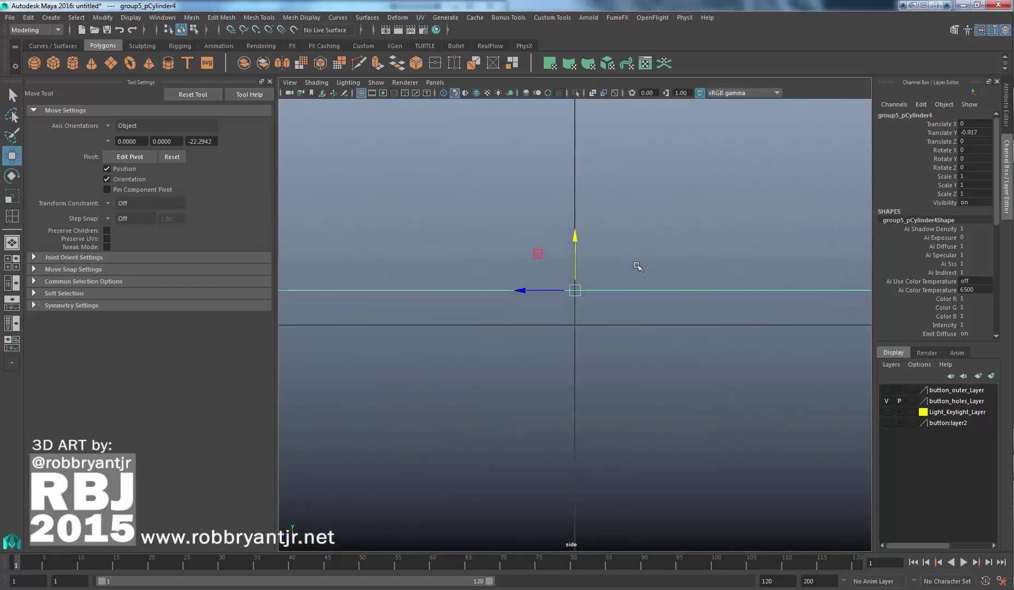
pyautogui.moveTo(577, 237); pyautogui.dragTo(578, 269)
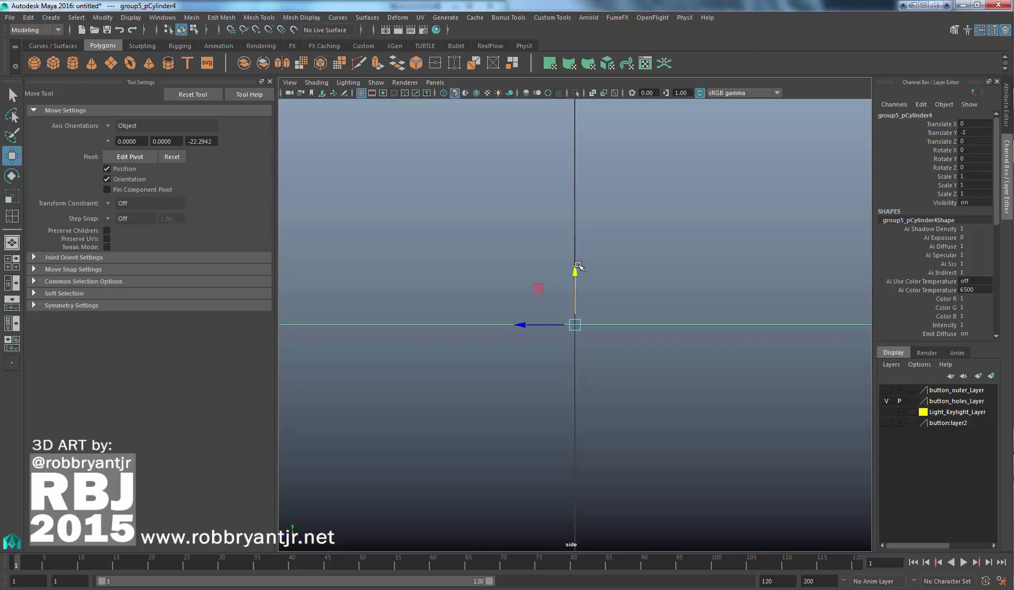
pyautogui.scroll(12, 578, 265)
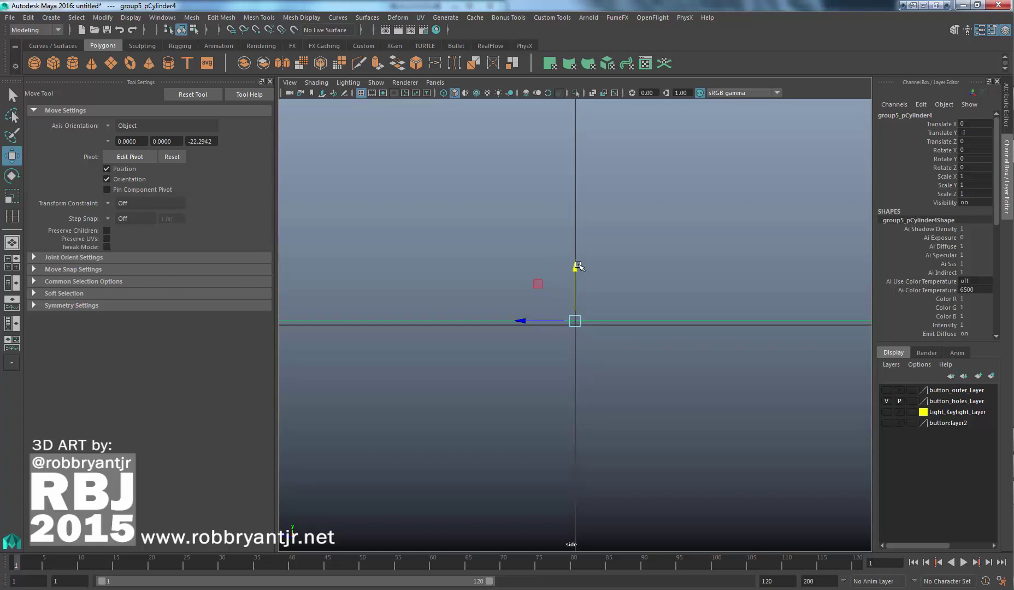
pyautogui.moveTo(578, 265)
pyautogui.mouseDown()
pyautogui.moveTo(577, 214)
pyautogui.moveTo(580, 270)
pyautogui.mouseUp()
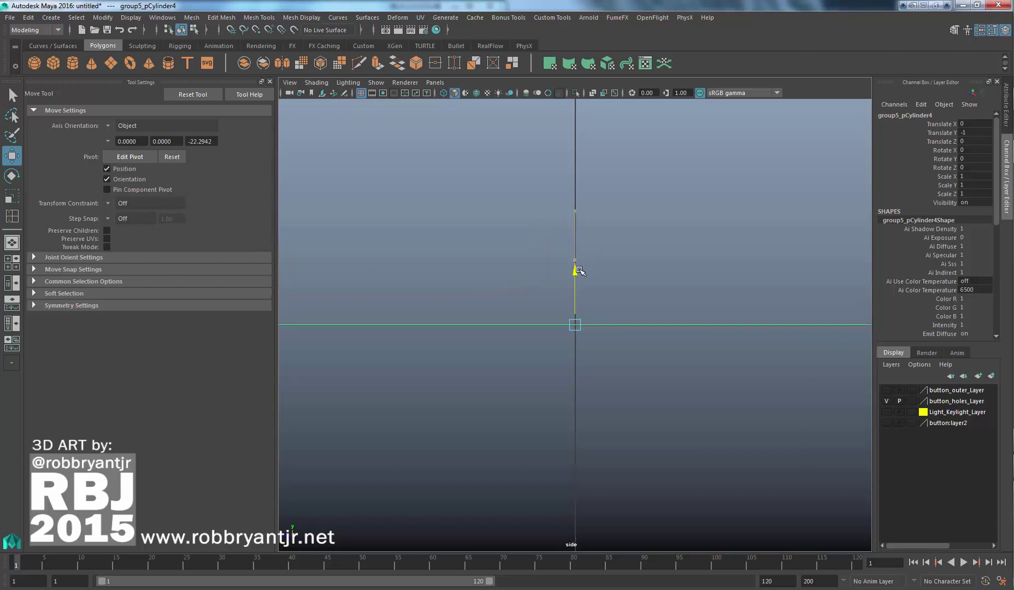
pyautogui.scroll(15, 579, 270)
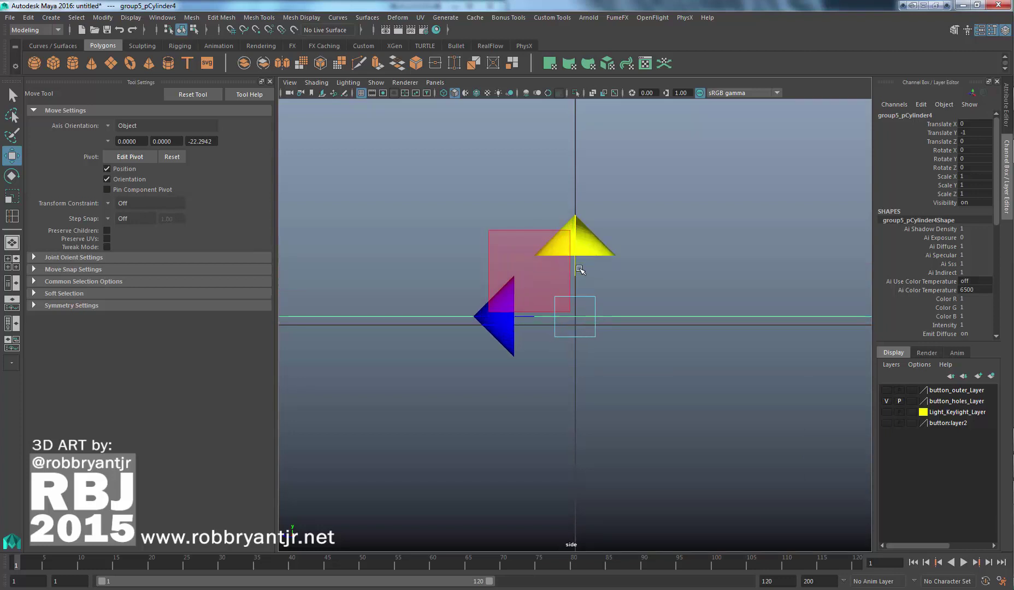
pyautogui.moveTo(580, 230); pyautogui.dragTo(586, 237)
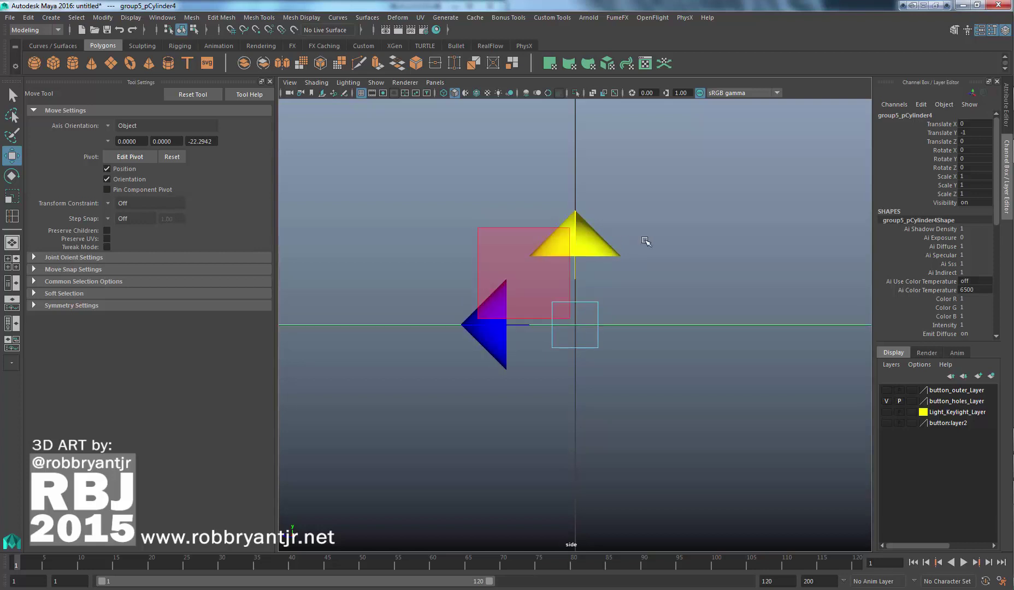
pyautogui.scroll(-15, 645, 241)
pyautogui.press('space')
pyautogui.press('space')
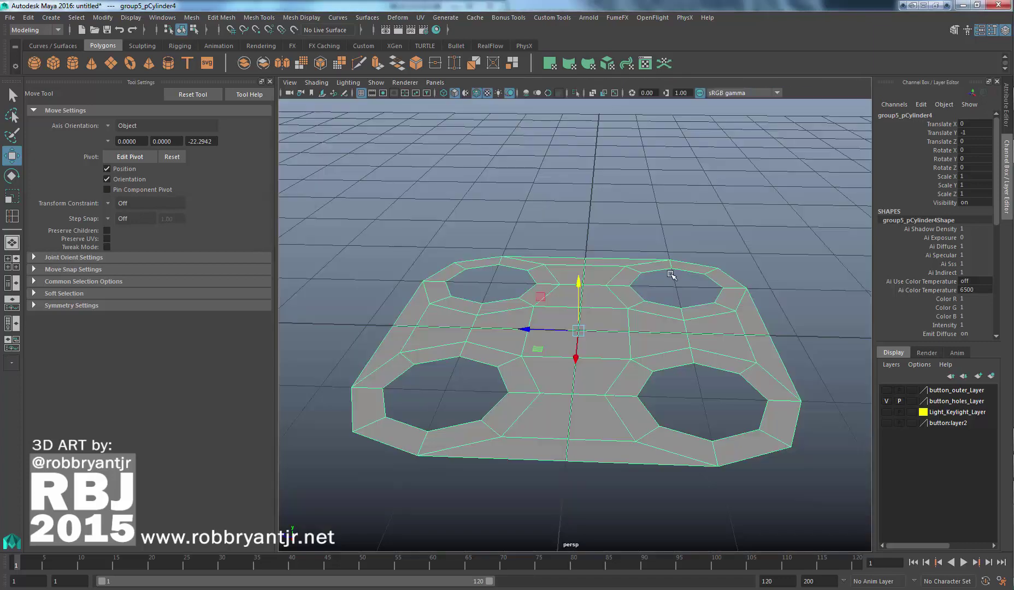
# Deselect the four-hole section and display it in wireframe shading in the top view
pyautogui.moveTo(688, 331)
pyautogui.keyDown('alt'); pyautogui.mouseDown()
pyautogui.moveTo(665, 304)
pyautogui.moveTo(661, 319)
pyautogui.moveTo(636, 328)
pyautogui.moveTo(691, 319)
pyautogui.mouseUp(); pyautogui.keyUp('alt')
pyautogui.scroll(-4, 661, 320)
pyautogui.scroll(-5, 636, 328)
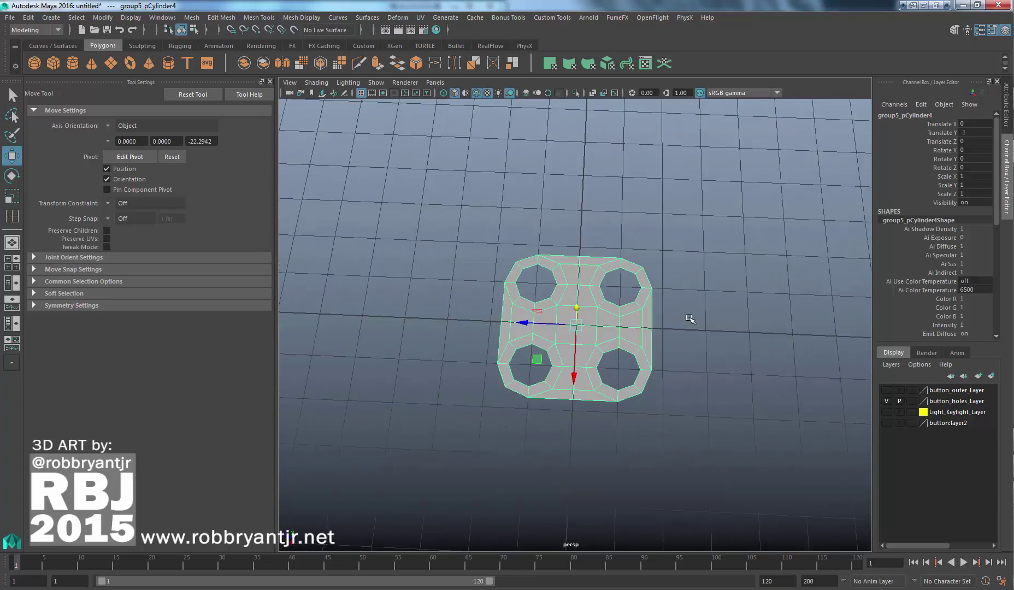
pyautogui.click(693, 319)
pyautogui.keyDown('alt'); pyautogui.moveTo(602, 298); pyautogui.dragTo(595, 330); pyautogui.keyUp('alt')
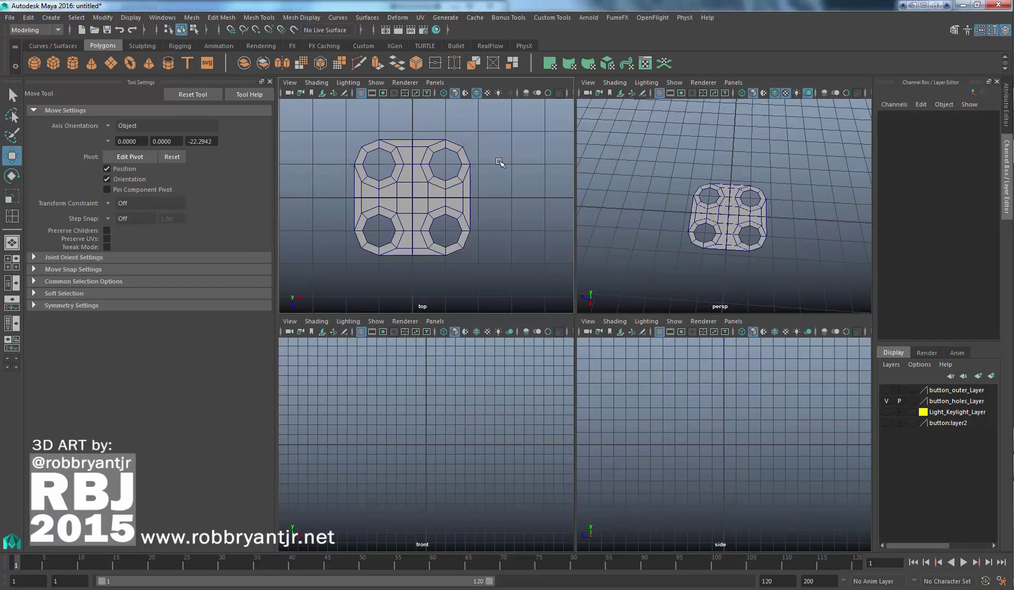
pyautogui.press('space')
pyautogui.press('f')
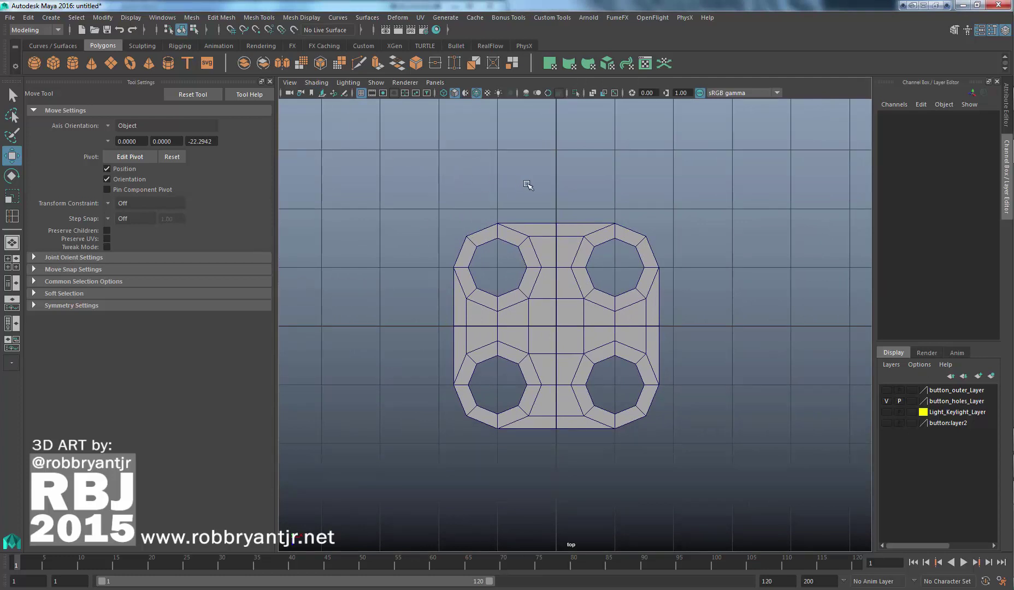
pyautogui.click(317, 82)
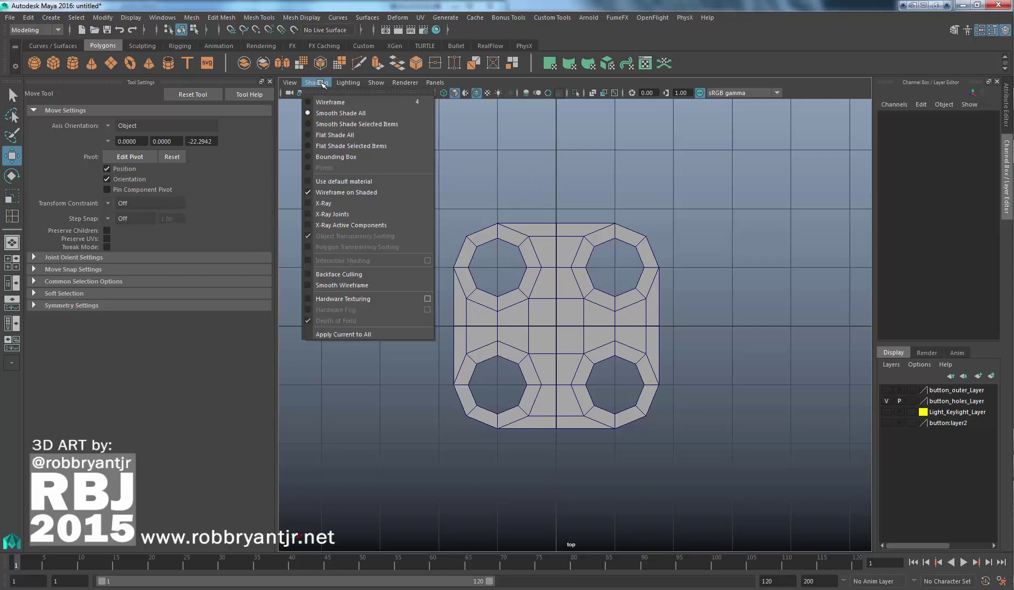
pyautogui.click(340, 103)
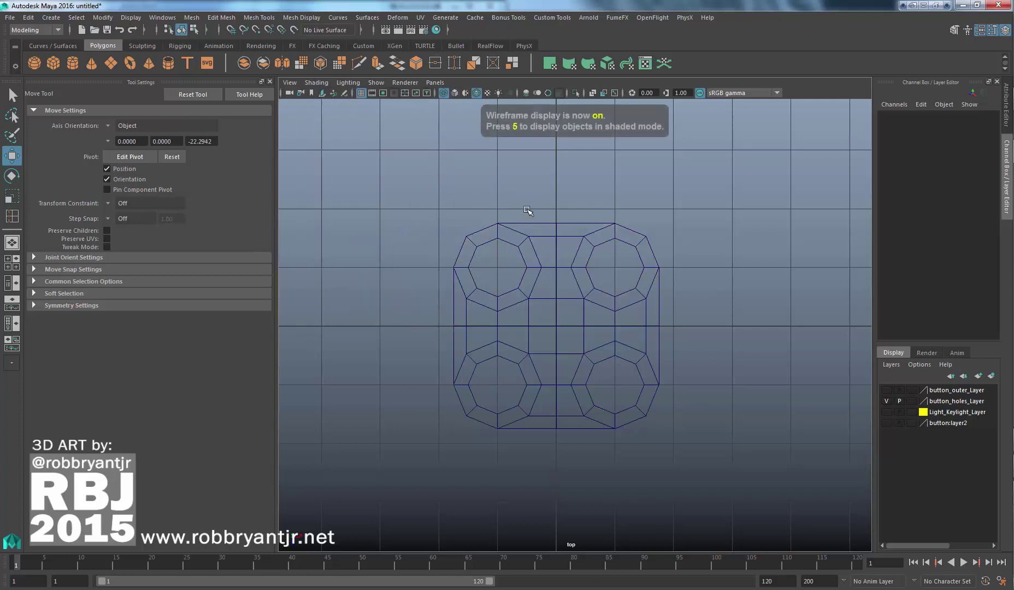
pyautogui.keyDown('alt'); pyautogui.moveTo(553, 292); pyautogui.dragTo(646, 293, button='right'); pyautogui.keyUp('alt')
pyautogui.keyDown('alt'); pyautogui.moveTo(646, 293); pyautogui.dragTo(657, 304, button='middle'); pyautogui.keyUp('alt')
pyautogui.keyDown('alt'); pyautogui.moveTo(657, 304); pyautogui.dragTo(645, 302, button='right'); pyautogui.keyUp('alt')
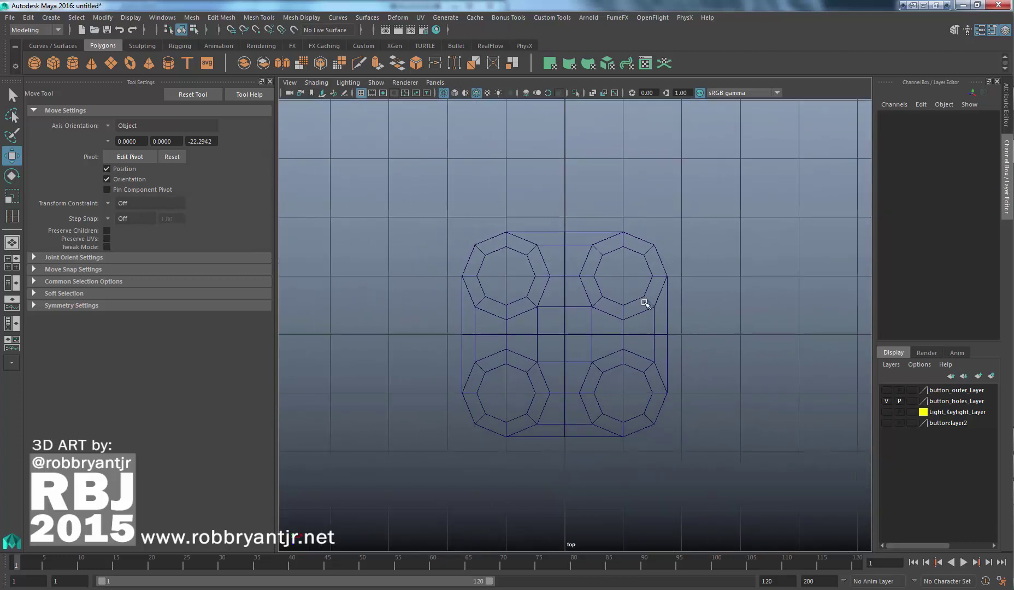
# Show button_outer_Layer and scale the ring uniformly to about 4.397 so its inner edge surrounds the four-hole section
pyautogui.click(887, 391)
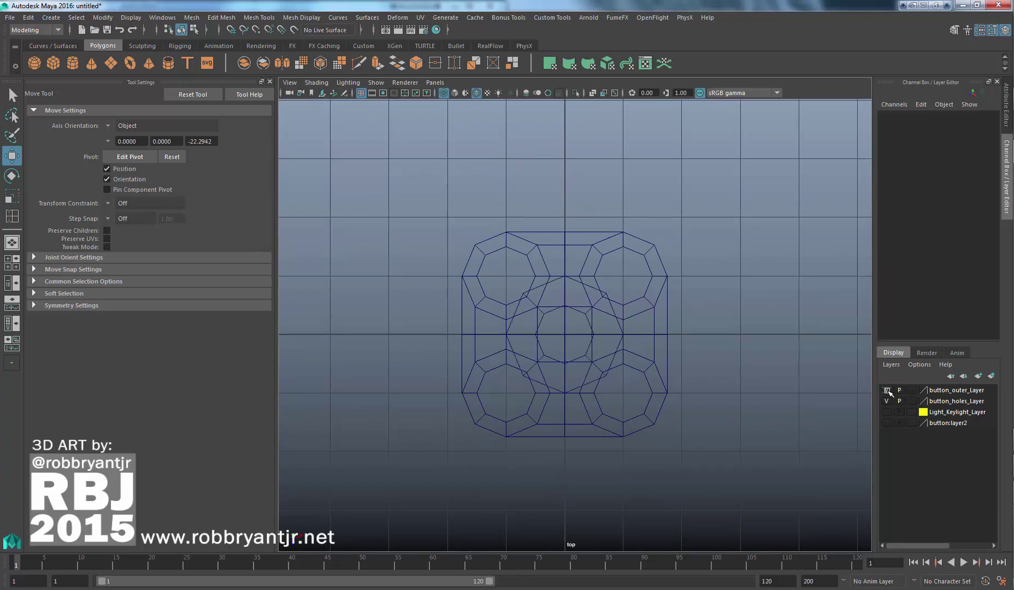
pyautogui.click(576, 283)
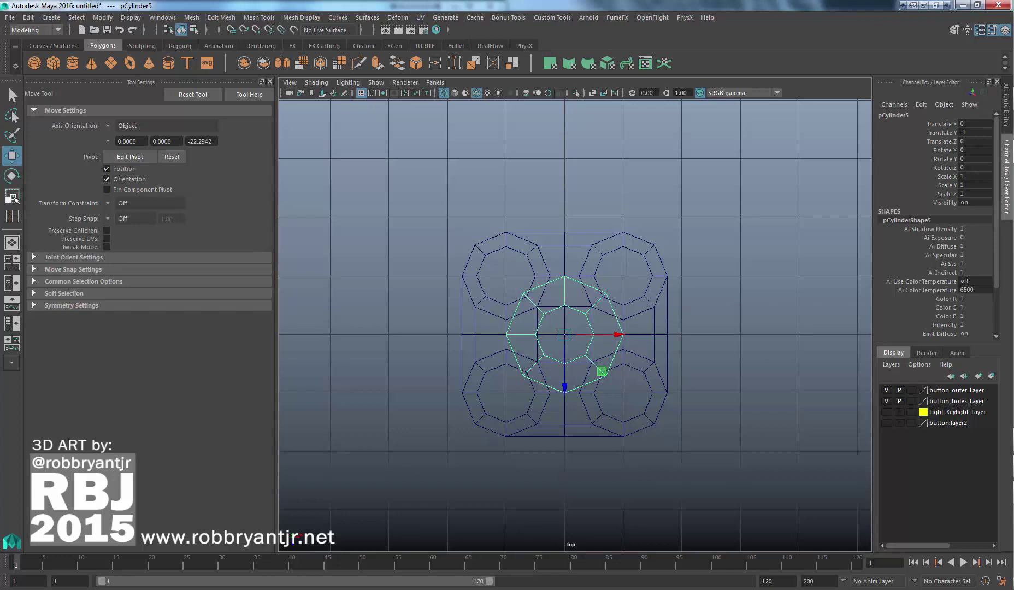
pyautogui.click(11, 196)
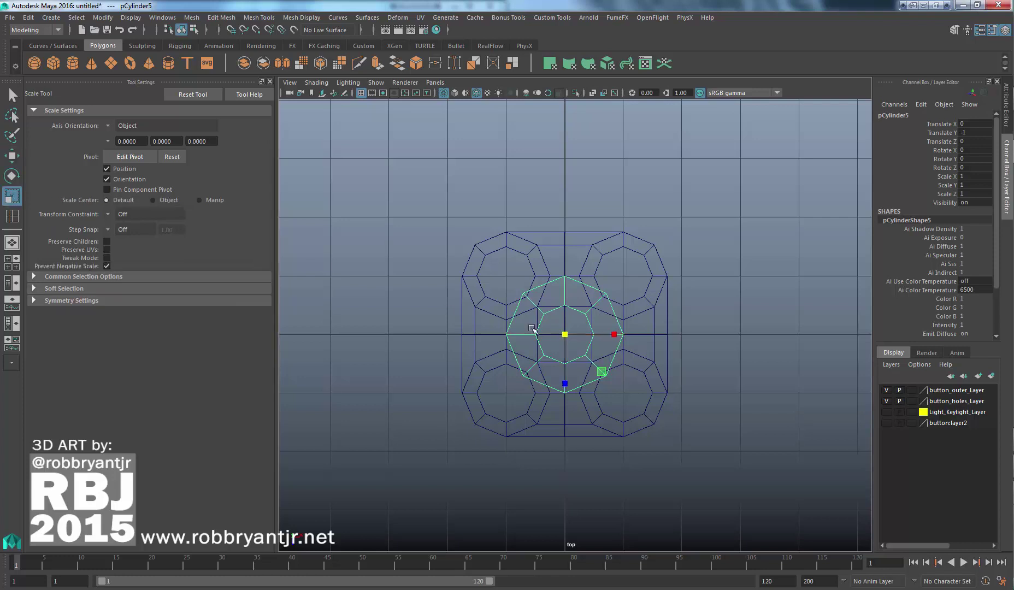
pyautogui.moveTo(565, 335); pyautogui.dragTo(857, 368)
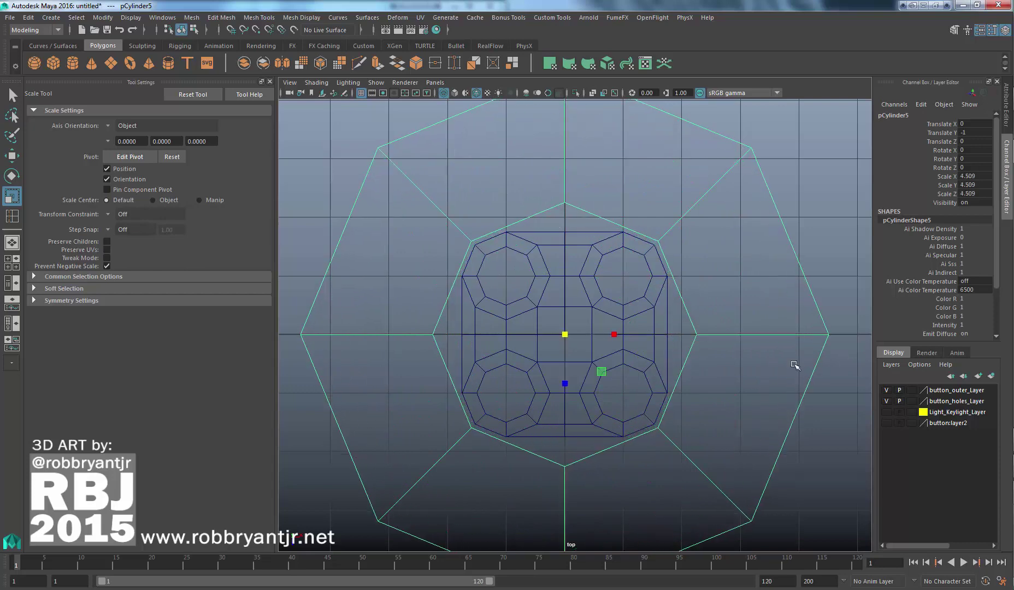
pyautogui.keyDown('alt'); pyautogui.moveTo(705, 343); pyautogui.dragTo(703, 301, button='middle'); pyautogui.keyUp('alt')
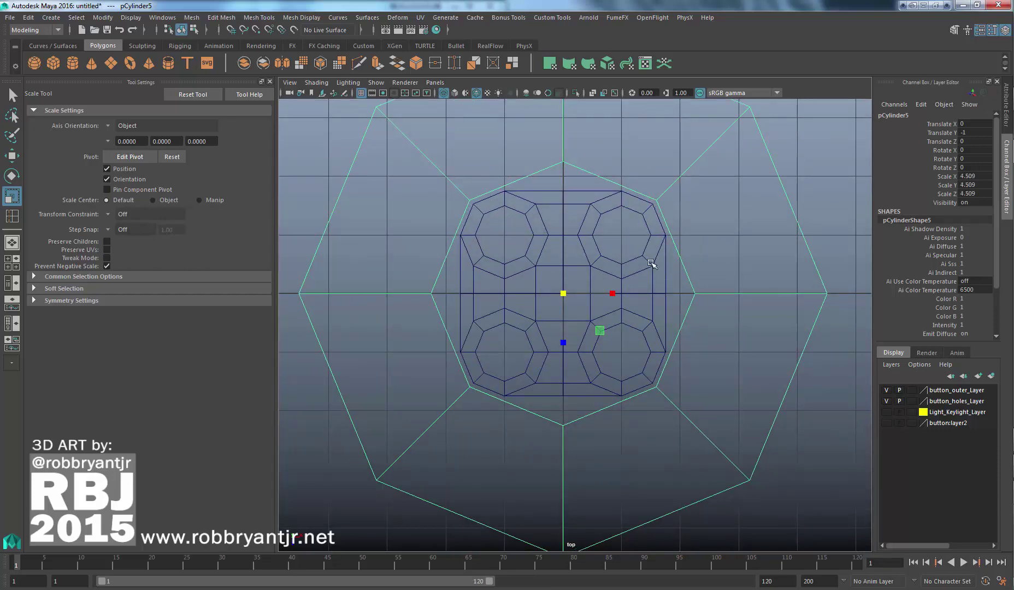
pyautogui.moveTo(563, 293); pyautogui.dragTo(554, 295)
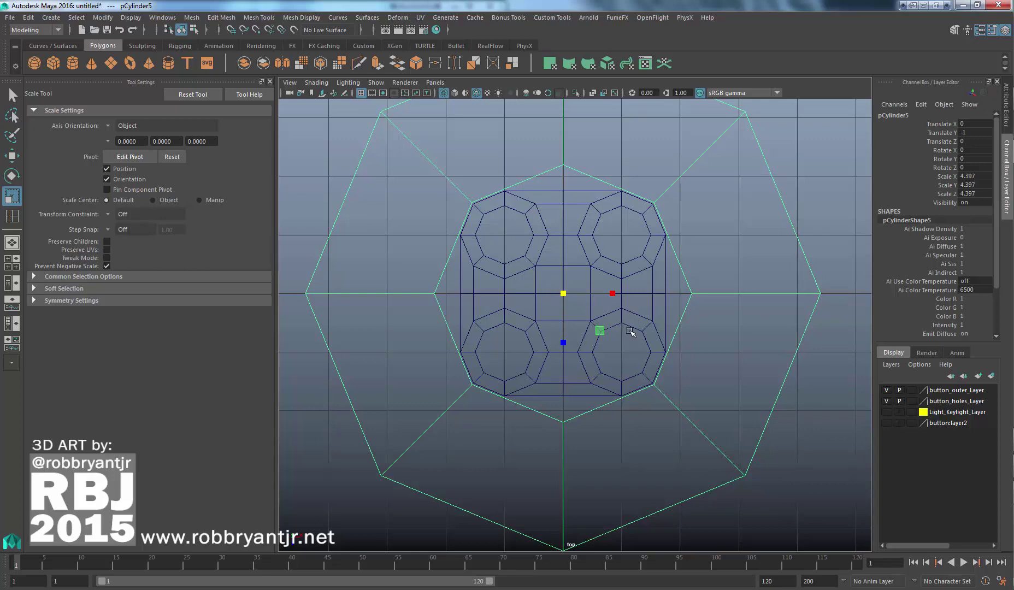
pyautogui.keyDown('alt'); pyautogui.moveTo(632, 292); pyautogui.dragTo(635, 378, button='middle'); pyautogui.keyUp('alt')
pyautogui.keyDown('alt'); pyautogui.moveTo(636, 337); pyautogui.dragTo(657, 359, button='right'); pyautogui.keyUp('alt')
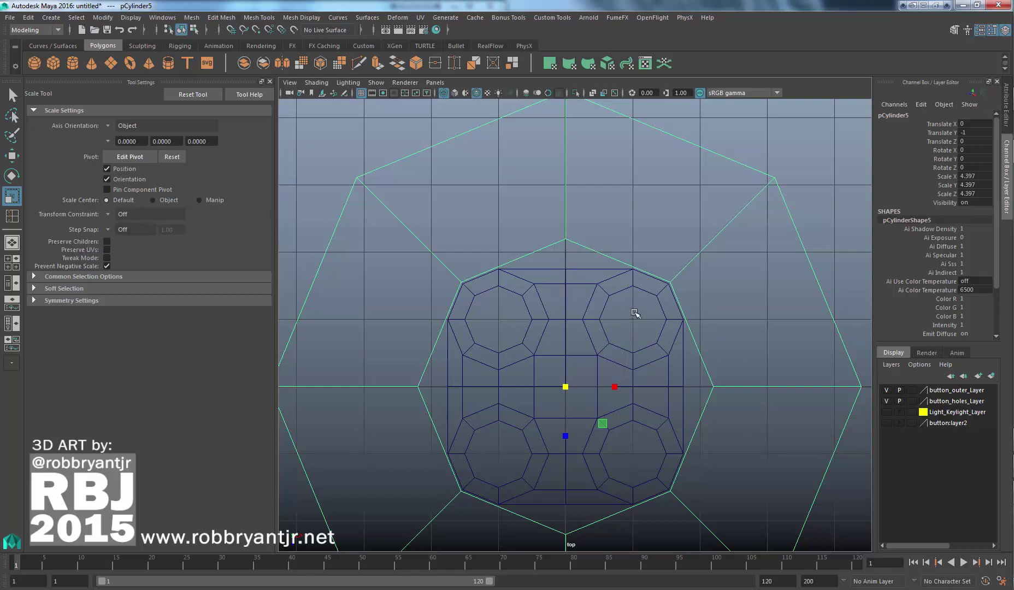
pyautogui.keyDown('alt'); pyautogui.moveTo(635, 313); pyautogui.dragTo(634, 290, button='middle'); pyautogui.keyUp('alt')
pyautogui.click(317, 83)
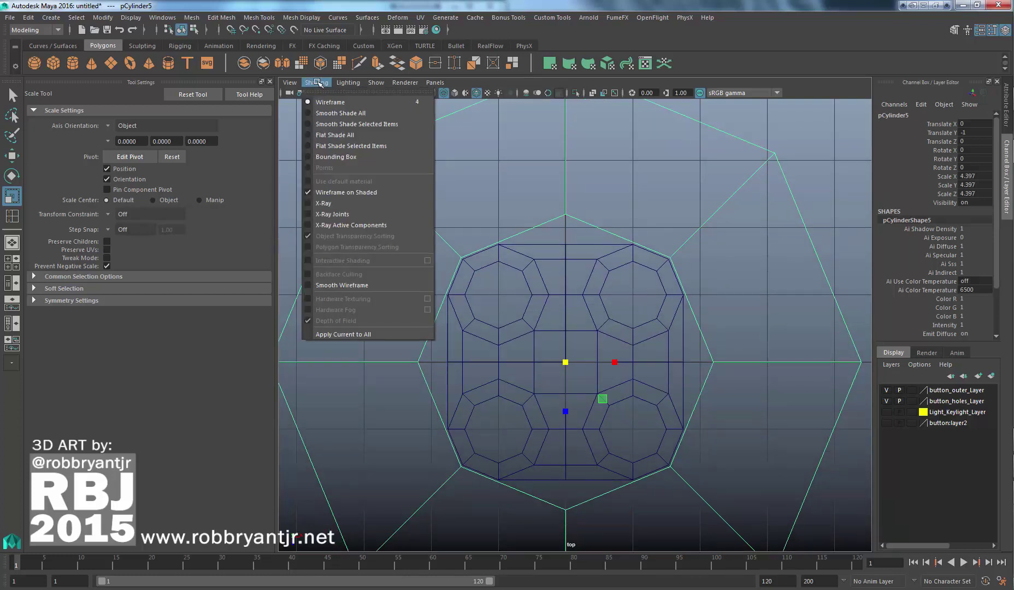
pyautogui.click(318, 82)
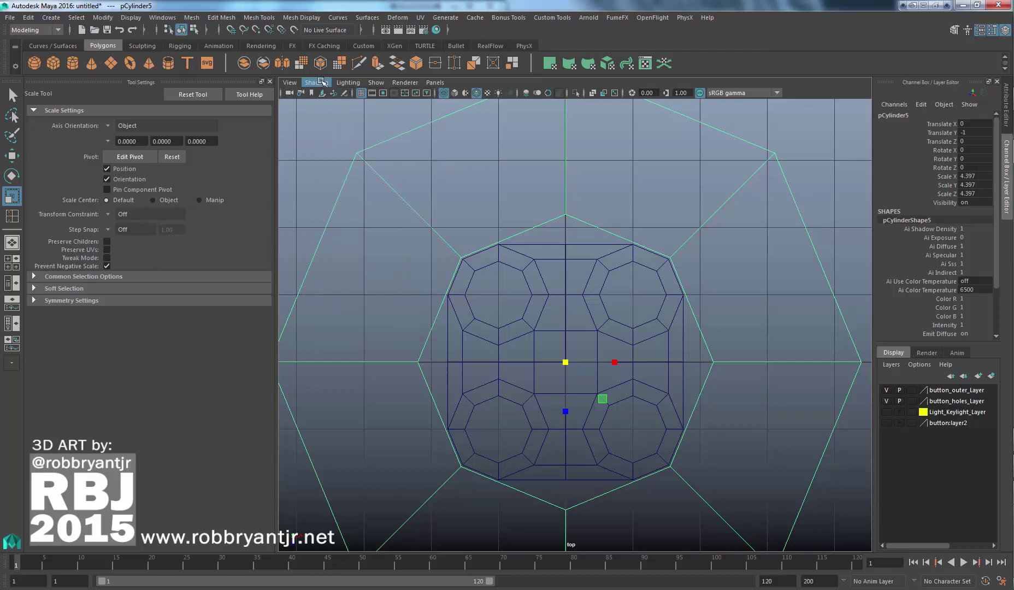
pyautogui.keyDown('alt'); pyautogui.moveTo(617, 238); pyautogui.dragTo(558, 246, button='middle'); pyautogui.keyUp('alt')
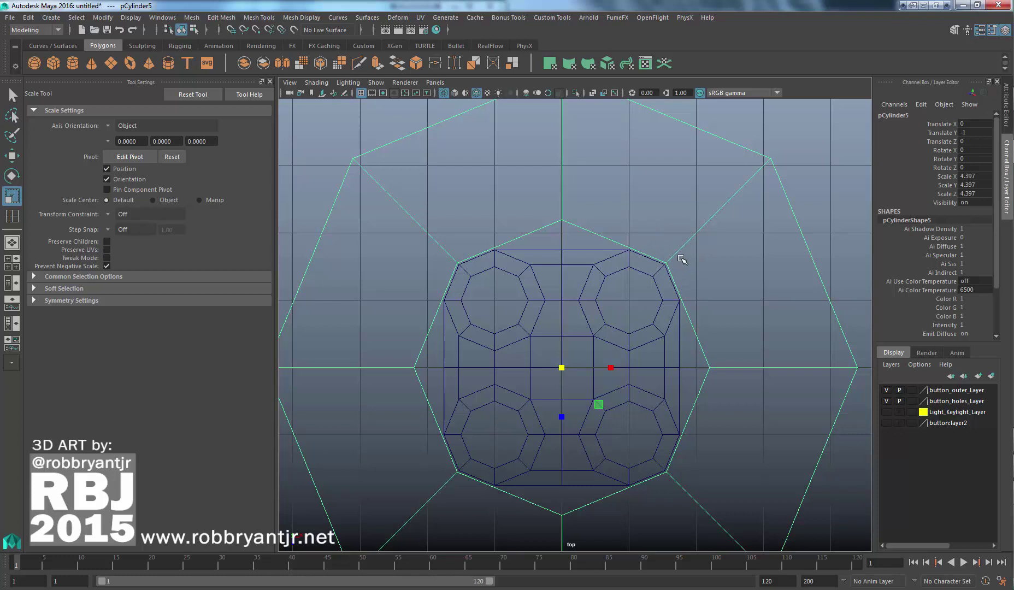
# Try to combine the outer ring and the four-hole section into a single mesh
pyautogui.click(595, 265)
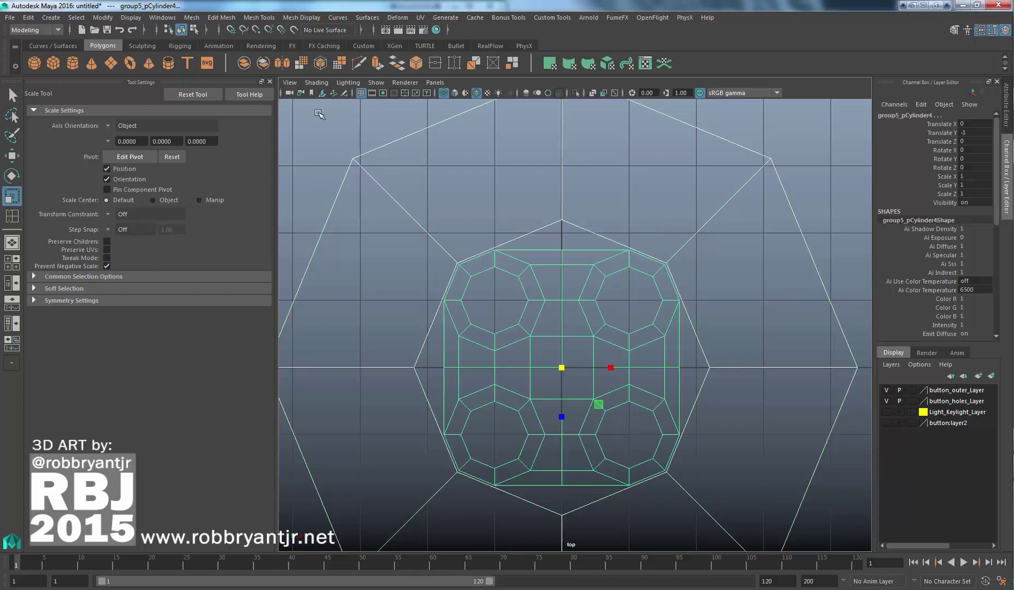
pyautogui.click(192, 18)
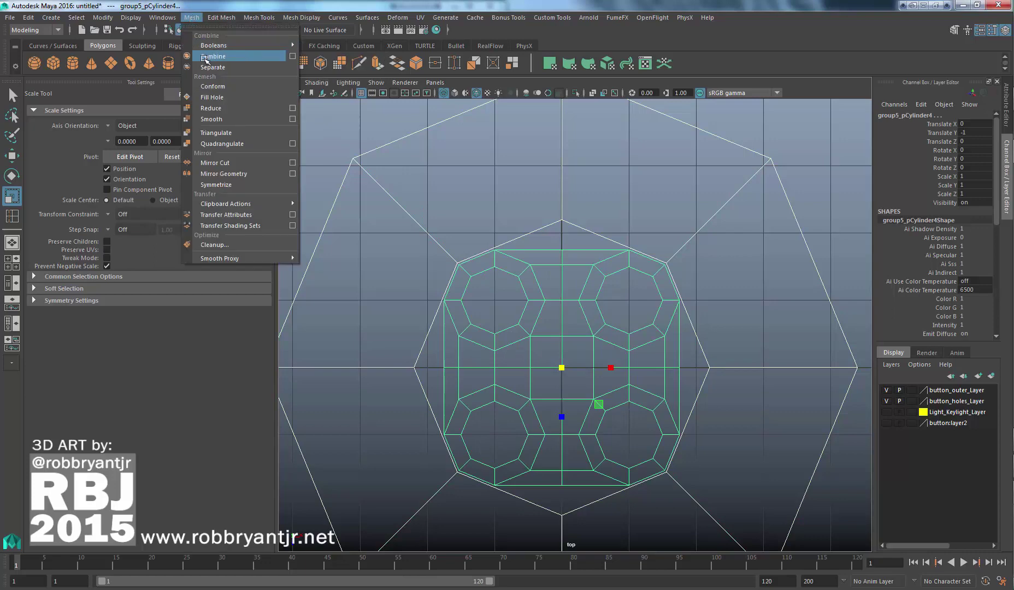
pyautogui.click(206, 57)
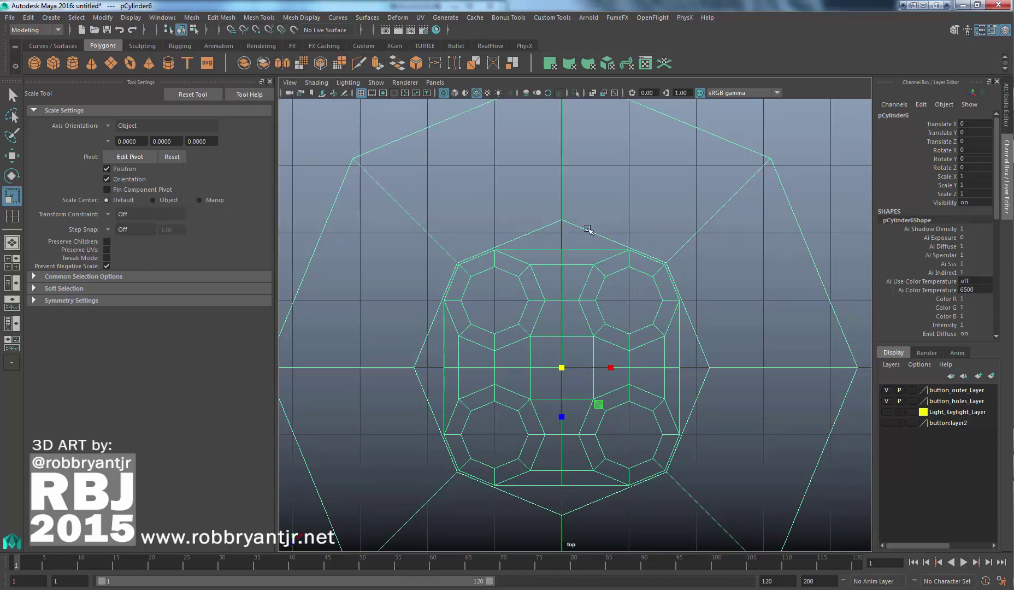
pyautogui.press('w')
pyautogui.moveTo(566, 371)
pyautogui.mouseDown()
pyautogui.moveTo(604, 366)
pyautogui.moveTo(579, 378)
pyautogui.mouseUp()
pyautogui.hotkey('ctrl', 'z')
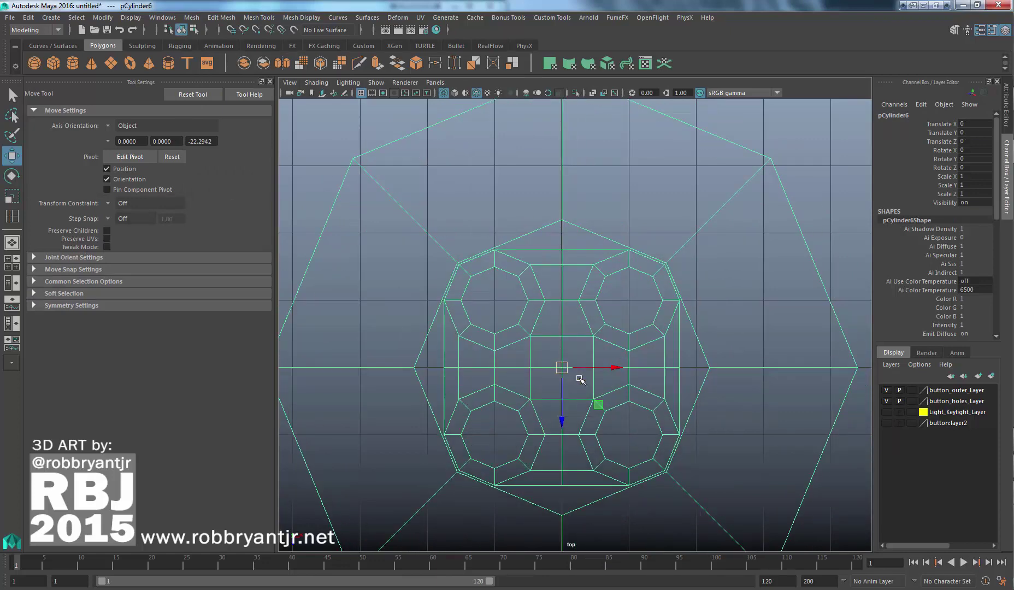
pyautogui.moveTo(602, 262)
pyautogui.keyDown('alt'); pyautogui.mouseDown(button='middle')
pyautogui.moveTo(601, 271)
pyautogui.moveTo(600, 261)
pyautogui.mouseUp(button='middle'); pyautogui.keyUp('alt')
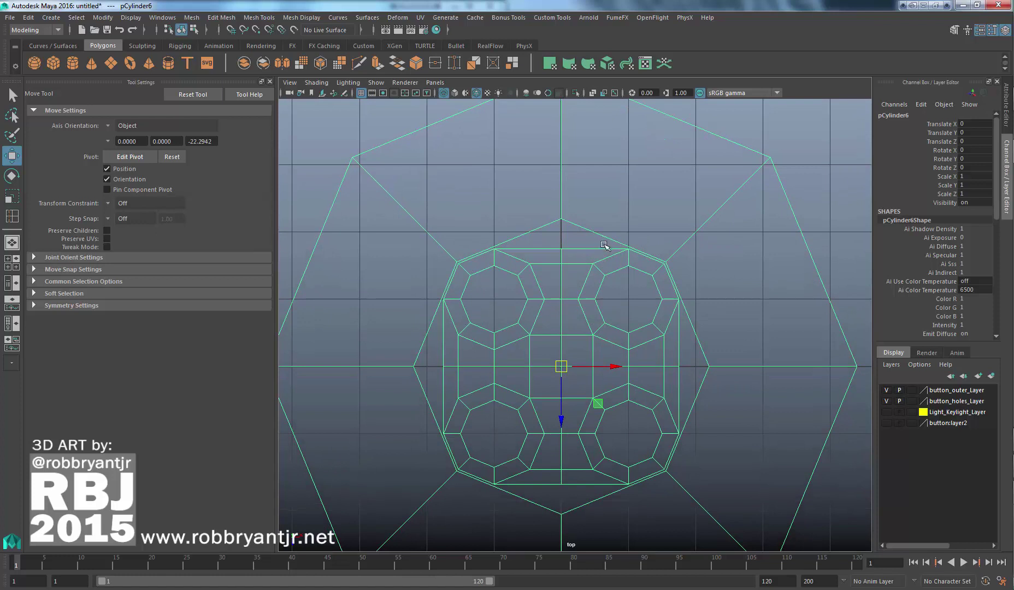
pyautogui.hotkey('ctrl', 'z')
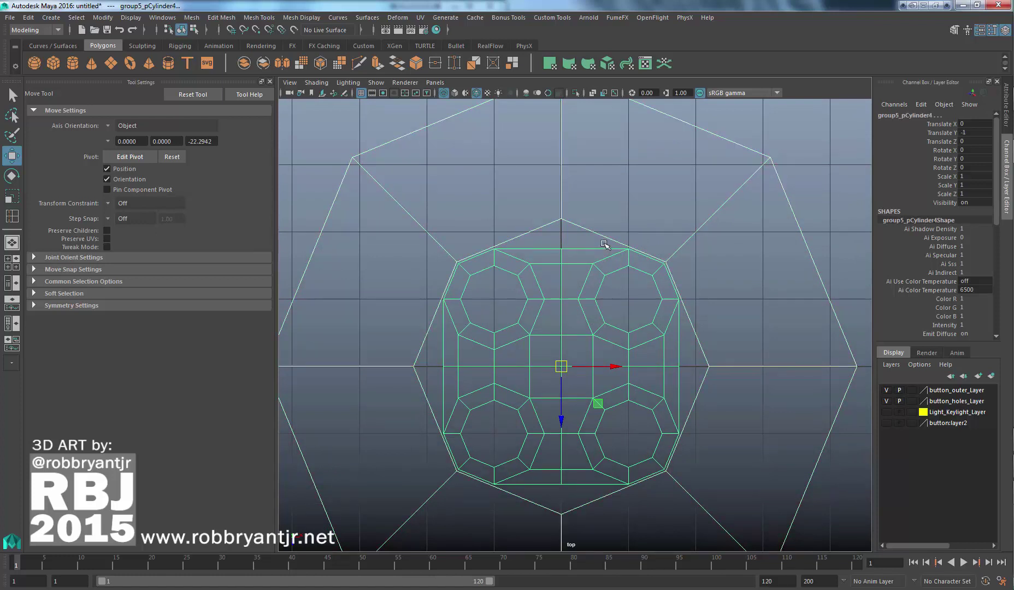
# Compare the ring's inner corners and edges with the outer vertices of the four-hole section
pyautogui.click(805, 189)
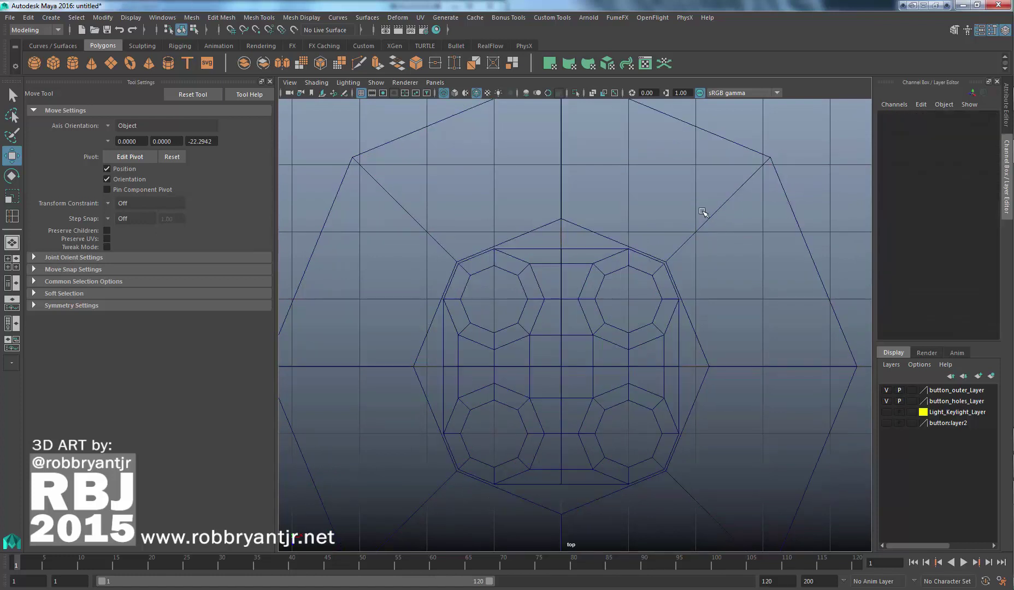
pyautogui.click(584, 229)
pyautogui.scroll(3, 743, 276)
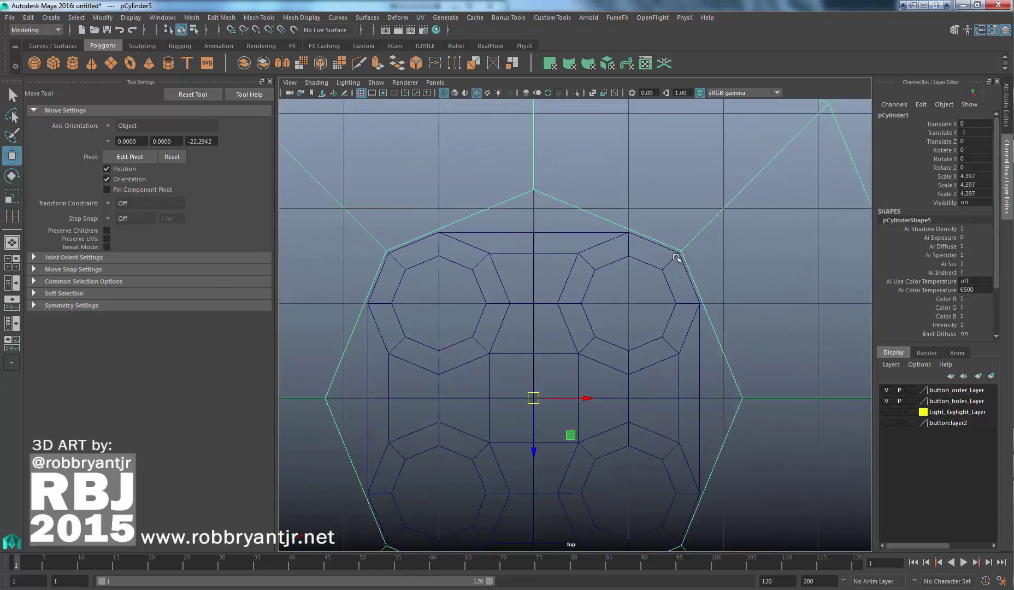
pyautogui.click(675, 259)
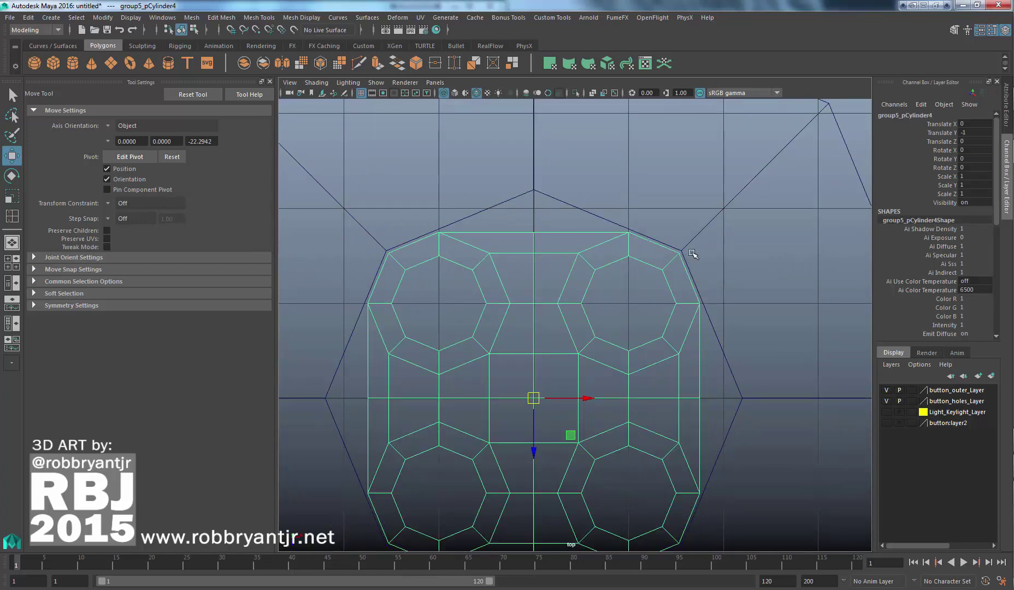
pyautogui.click(700, 233)
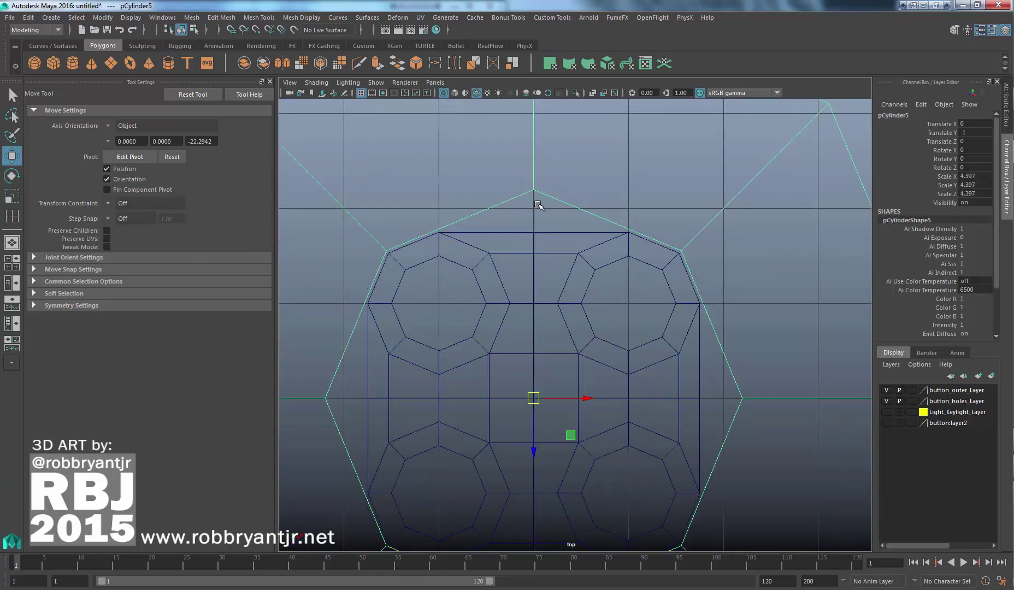
pyautogui.click(541, 247)
pyautogui.click(544, 254)
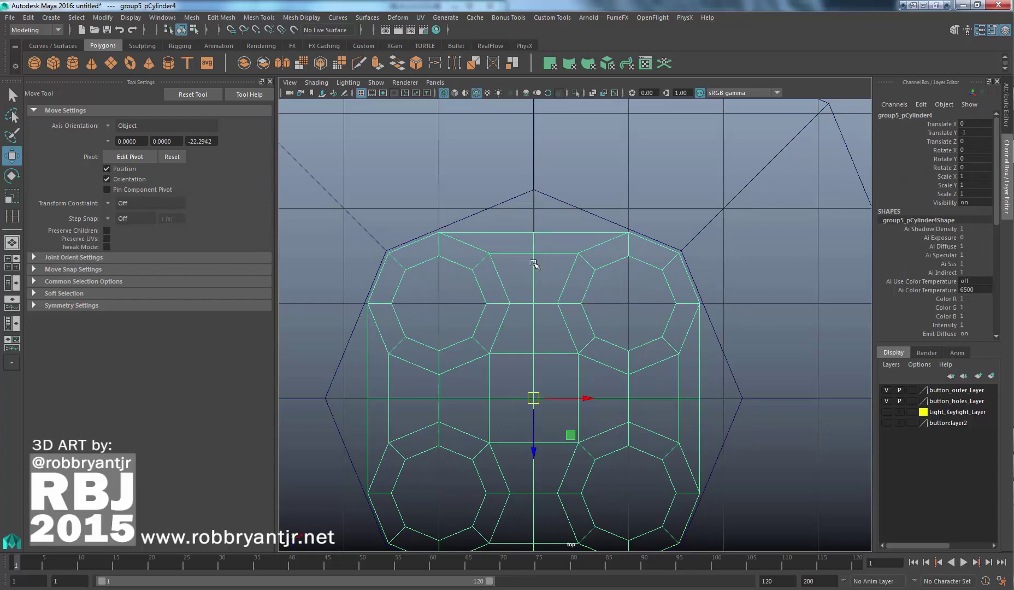
# Smooth the outer ring with 1 division and deselect it
pyautogui.click(534, 181)
pyautogui.scroll(-4, 563, 232)
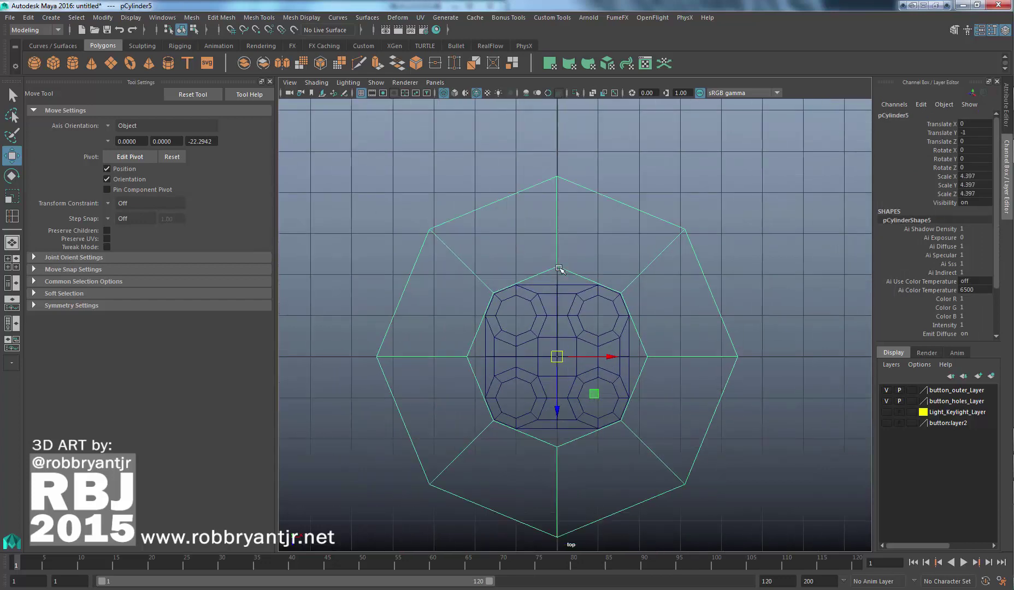
pyautogui.scroll(3, 558, 268)
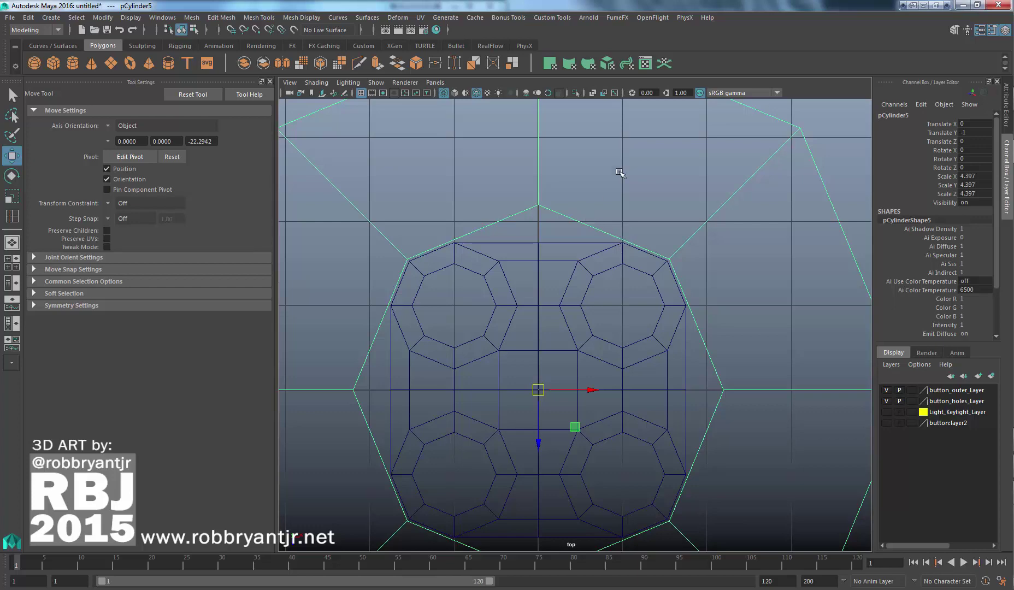
pyautogui.scroll(-1, 660, 222)
pyautogui.scroll(-4, 661, 221)
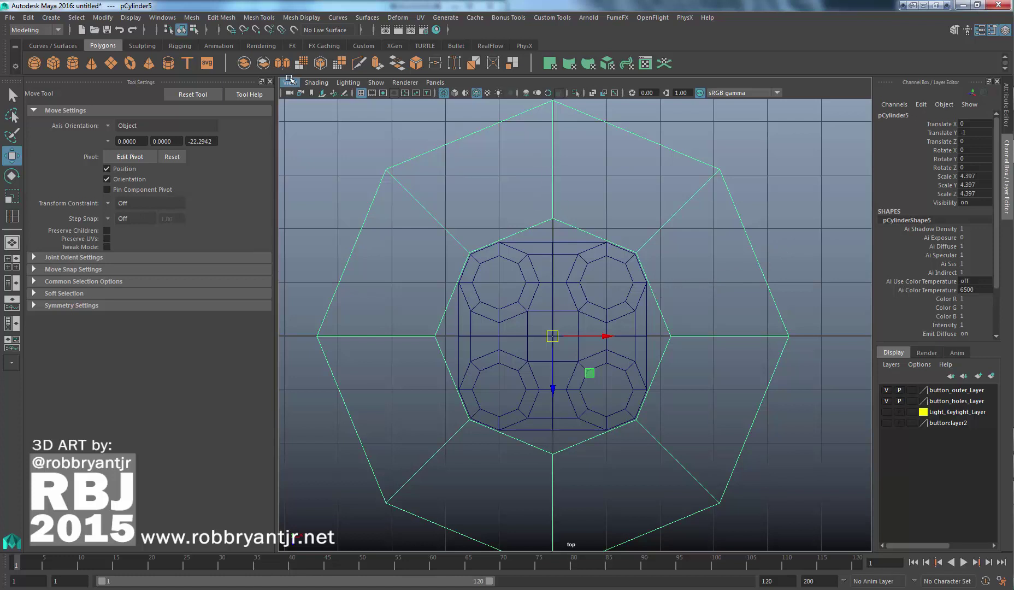
pyautogui.click(191, 17)
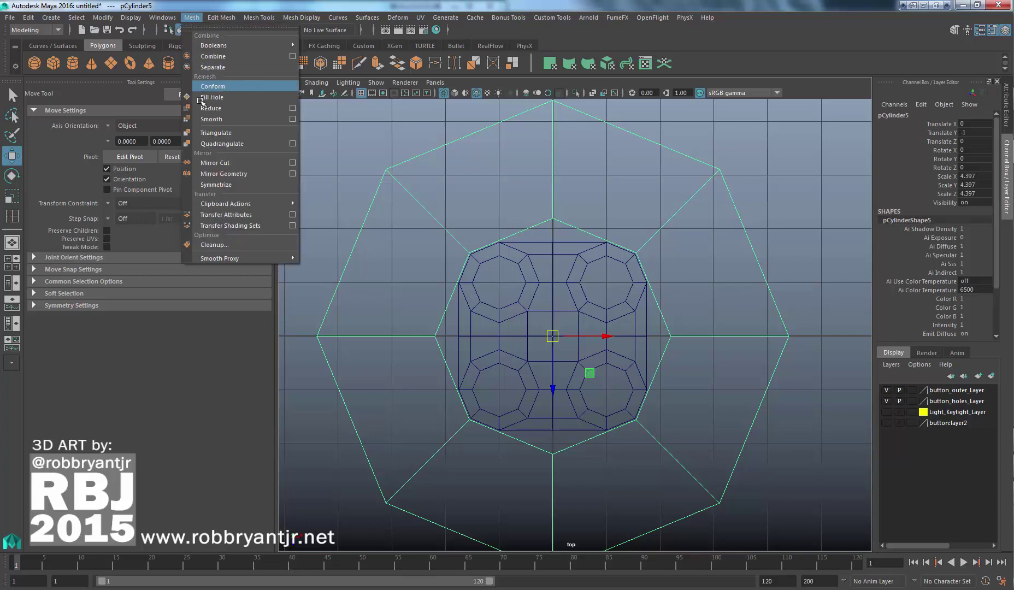
pyautogui.click(211, 119)
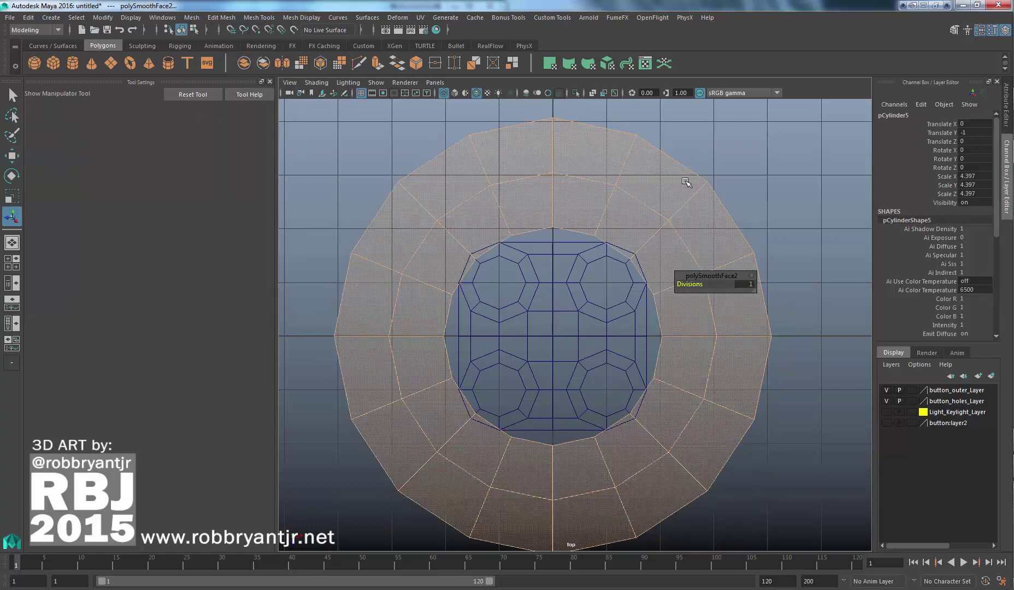
pyautogui.click(771, 168)
# Combine the smoothed outer ring and the four-hole section into one mesh
pyautogui.keyDown('alt'); pyautogui.moveTo(612, 224); pyautogui.dragTo(726, 237, button='right'); pyautogui.keyUp('alt')
pyautogui.keyDown('alt'); pyautogui.moveTo(639, 211); pyautogui.dragTo(644, 227, button='middle'); pyautogui.keyUp('alt')
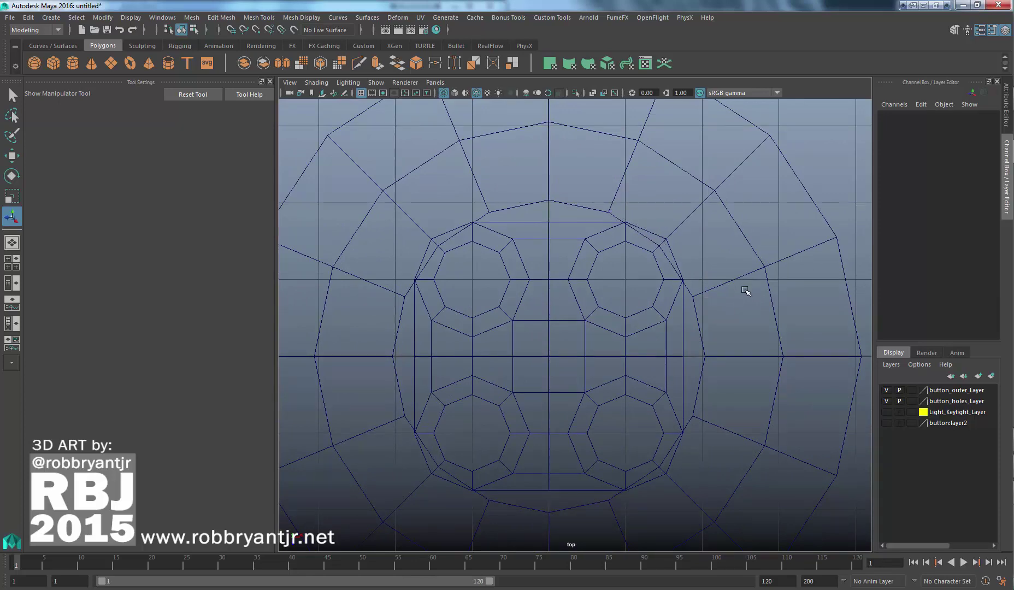
pyautogui.keyDown('alt'); pyautogui.moveTo(731, 441); pyautogui.dragTo(692, 426, button='right'); pyautogui.keyUp('alt')
pyautogui.keyDown('alt'); pyautogui.moveTo(670, 413); pyautogui.dragTo(682, 391, button='middle'); pyautogui.keyUp('alt')
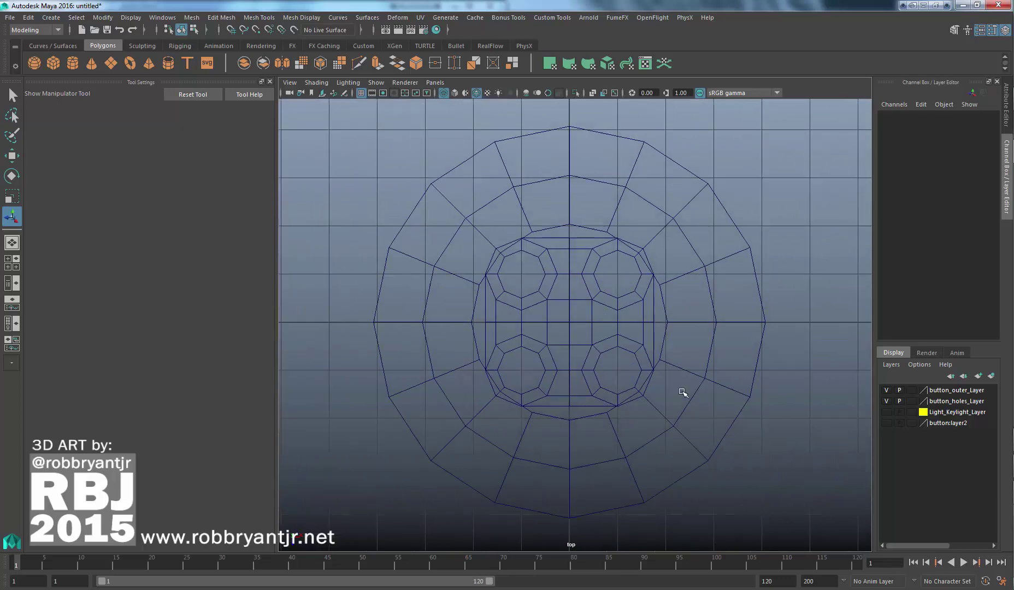
pyautogui.keyDown('alt'); pyautogui.moveTo(625, 337); pyautogui.dragTo(650, 352, button='right'); pyautogui.keyUp('alt')
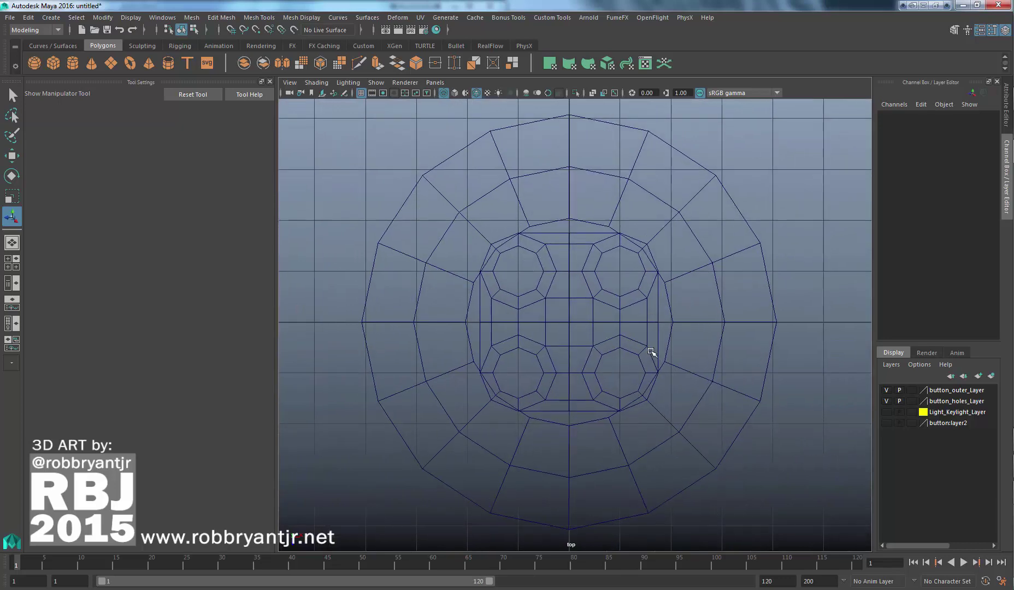
pyautogui.click(617, 207)
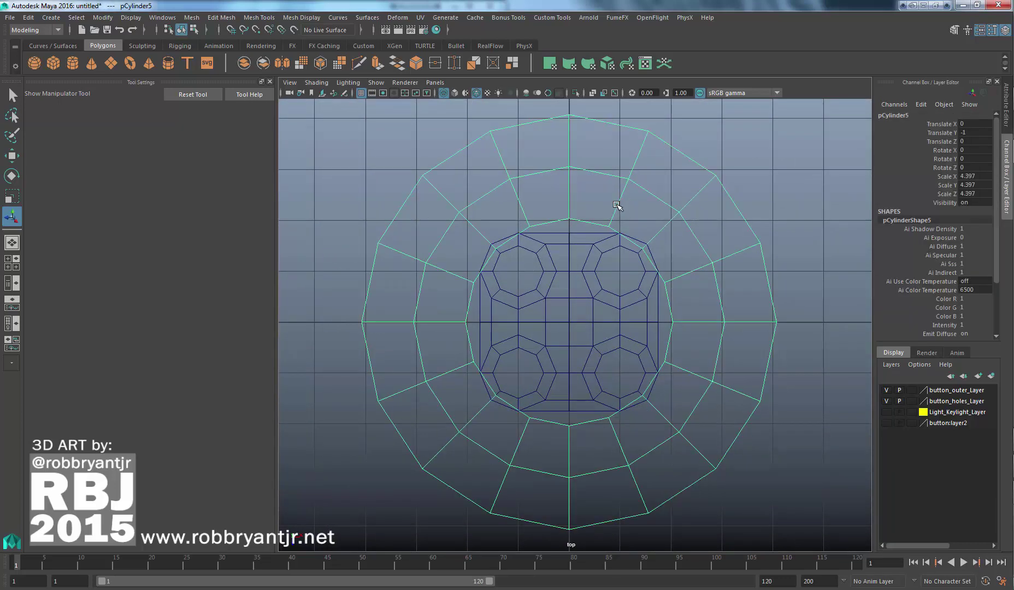
pyautogui.click(583, 234)
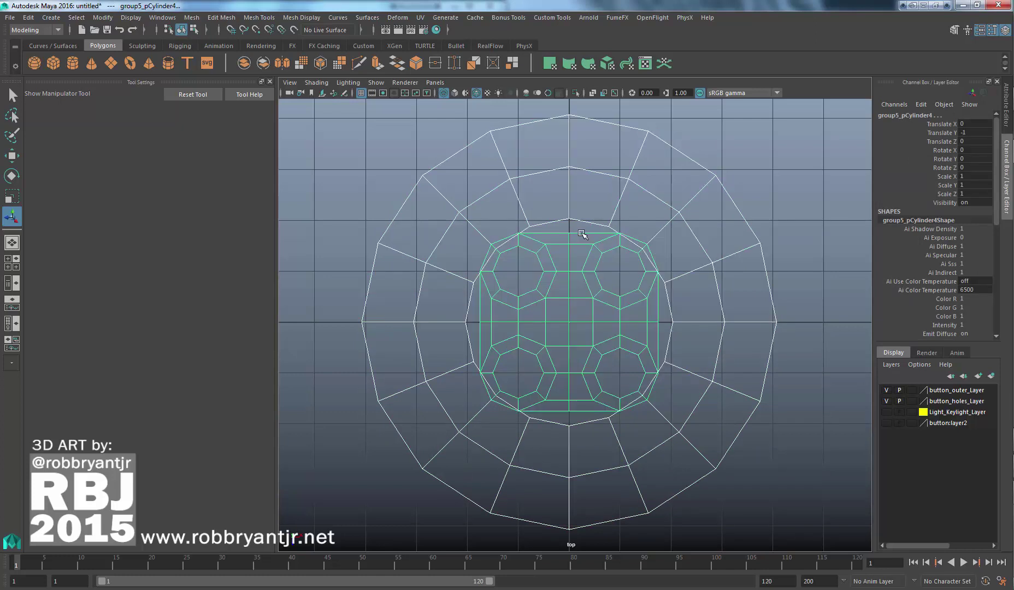
pyautogui.click(192, 17)
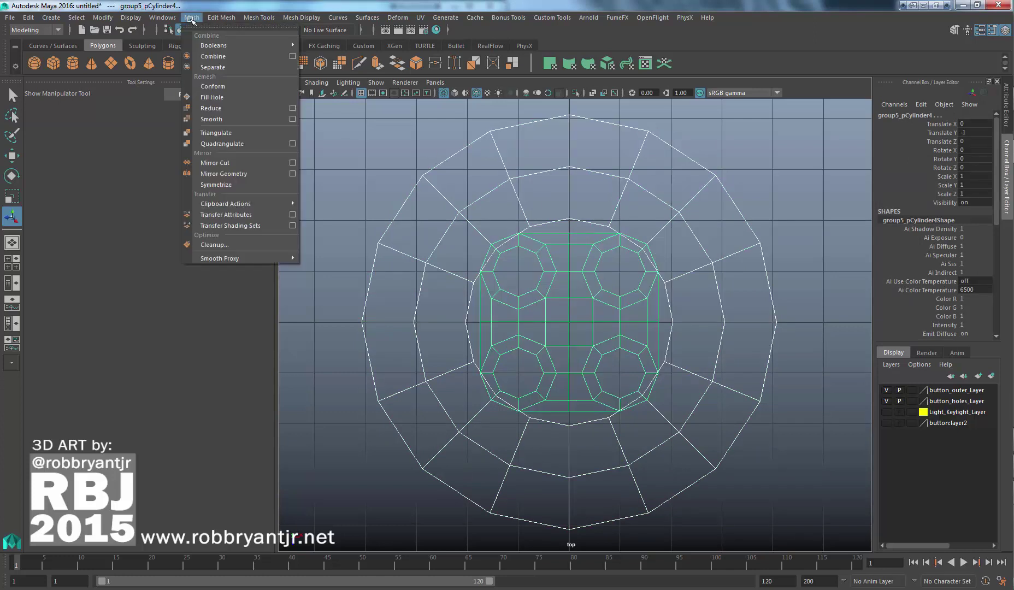
pyautogui.click(213, 57)
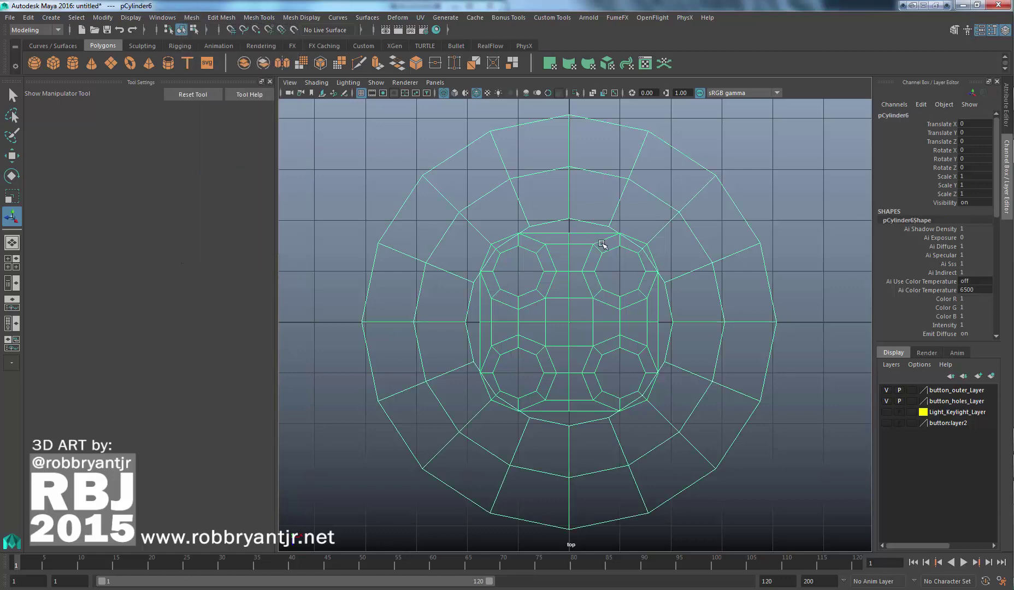
pyautogui.scroll(2, 607, 242)
pyautogui.scroll(1, 617, 241)
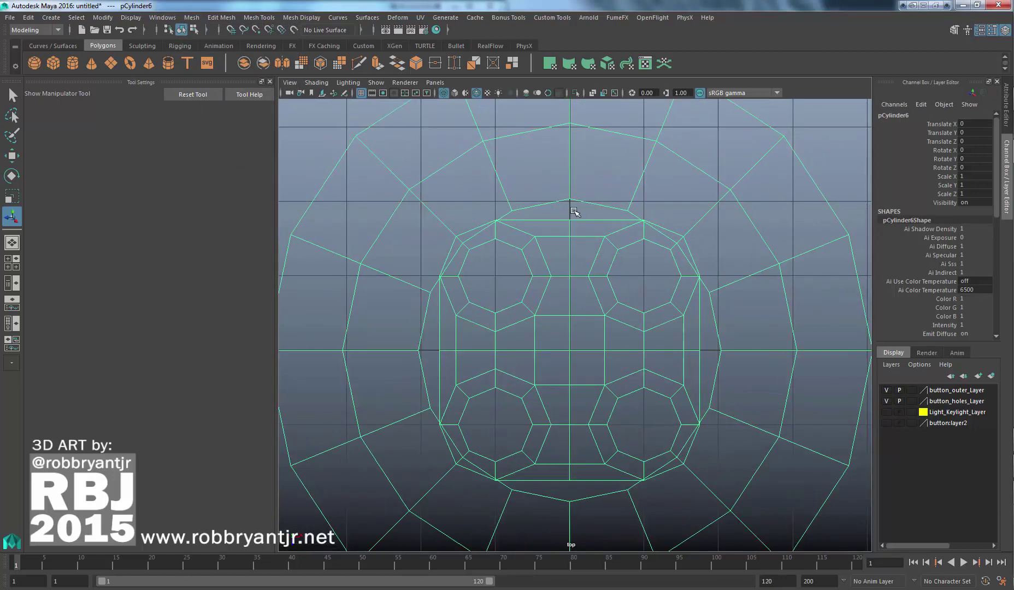
pyautogui.keyDown('alt'); pyautogui.moveTo(573, 216); pyautogui.dragTo(579, 227, button='middle'); pyautogui.keyUp('alt')
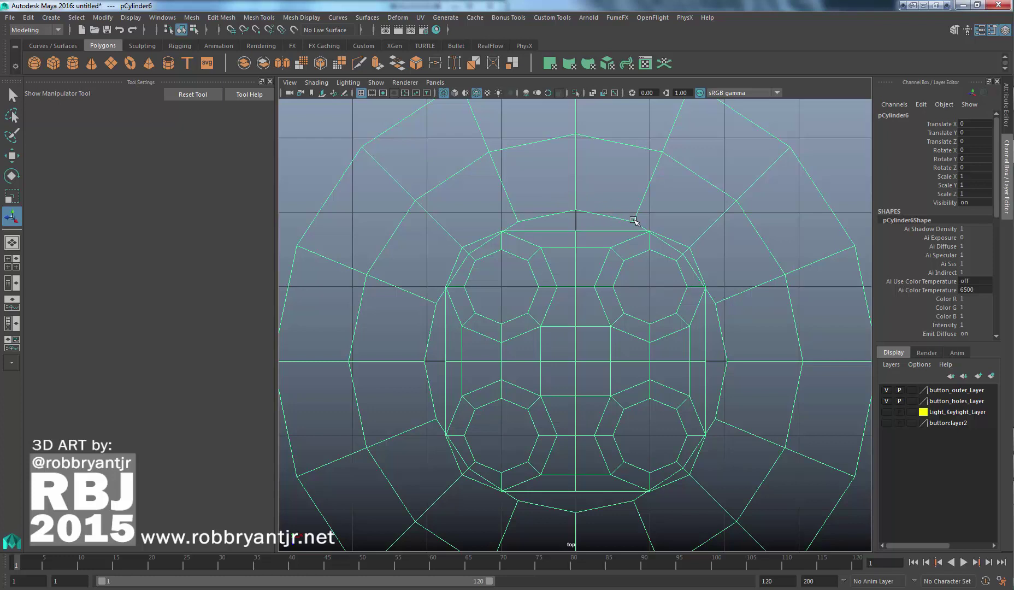
# In vertex mode, merge the ring's top-middle inner vertex and the hole section's top-middle vertex to their center
pyautogui.rightClick(634, 221)
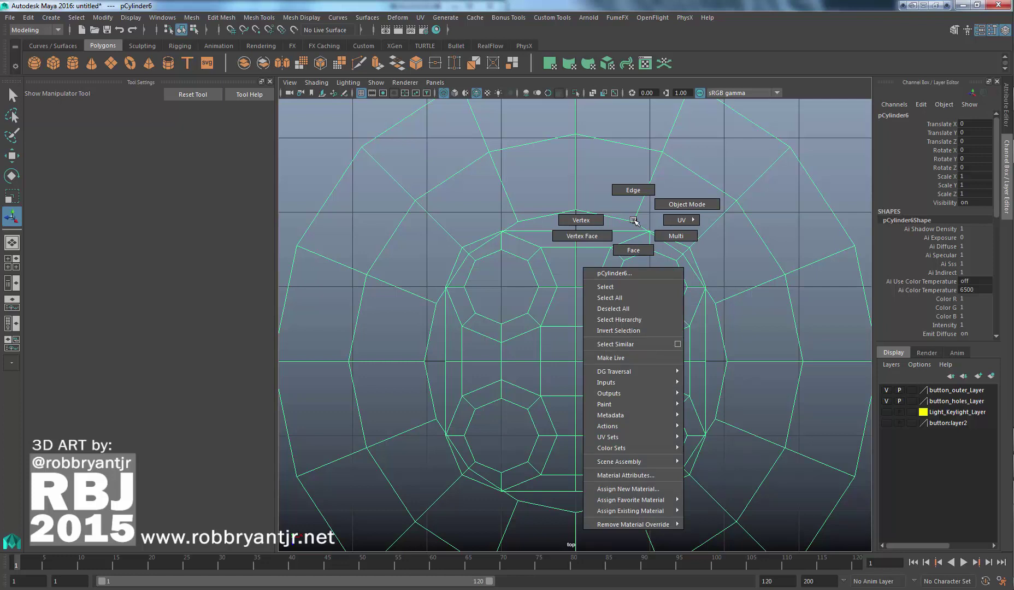
pyautogui.click(591, 220)
pyautogui.moveTo(587, 220)
pyautogui.mouseDown()
pyautogui.moveTo(564, 197)
pyautogui.moveTo(585, 238)
pyautogui.mouseUp()
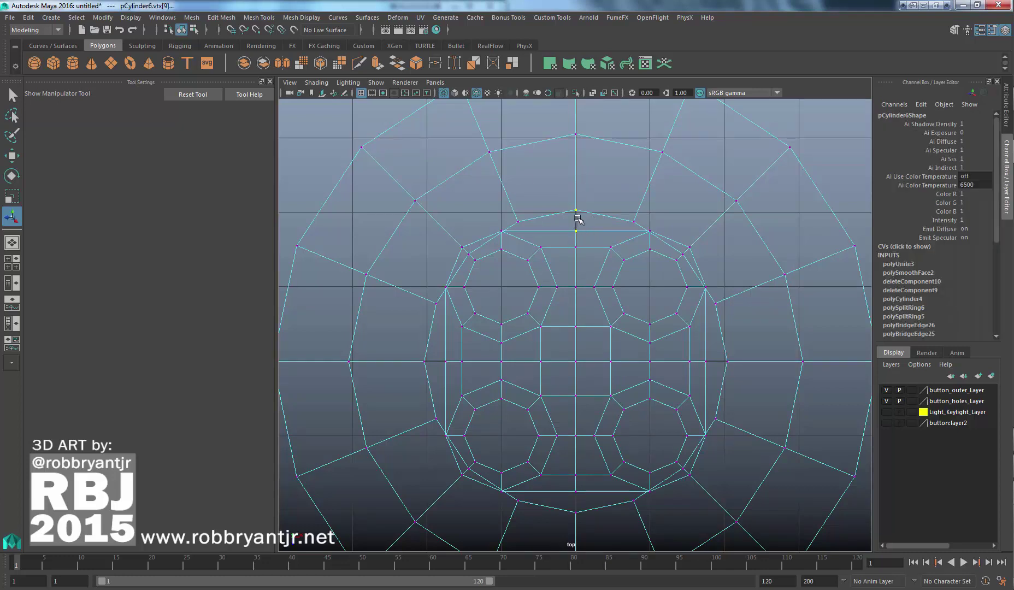
pyautogui.click(230, 19)
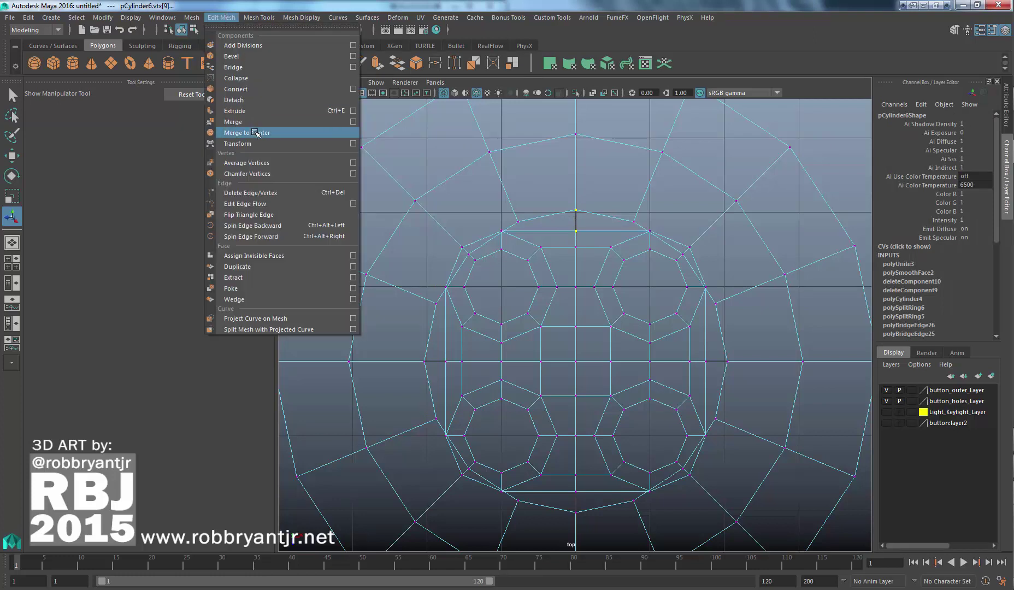
pyautogui.click(235, 132)
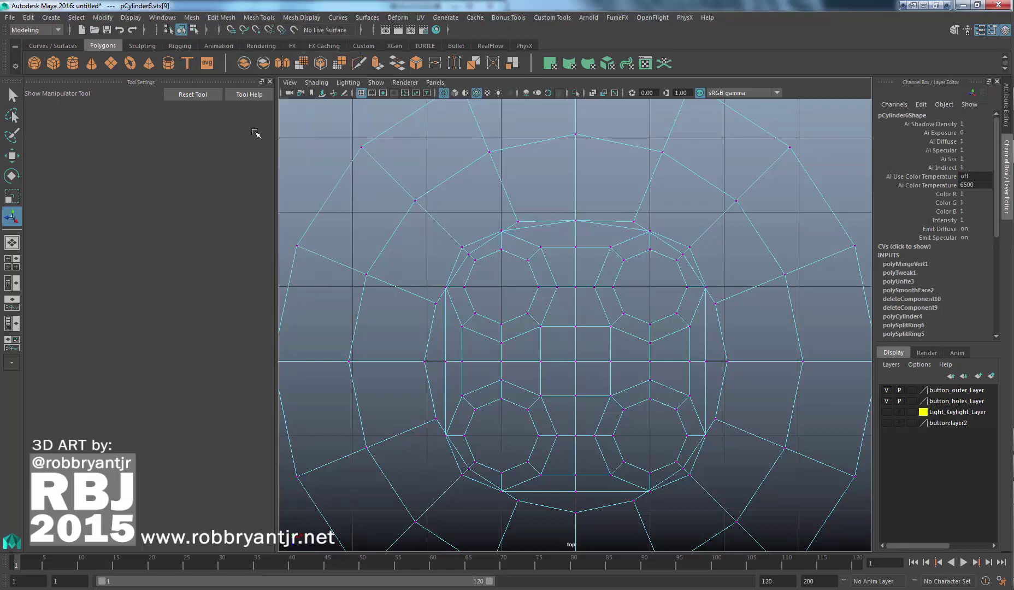
# Merge the two facing vertex pairs at the upper-right of the hole section to their centers, one pair at a time
pyautogui.click(580, 218)
pyautogui.keyDown('alt'); pyautogui.moveTo(655, 221); pyautogui.dragTo(653, 222, button='middle'); pyautogui.keyUp('alt')
pyautogui.moveTo(622, 212); pyautogui.dragTo(656, 241)
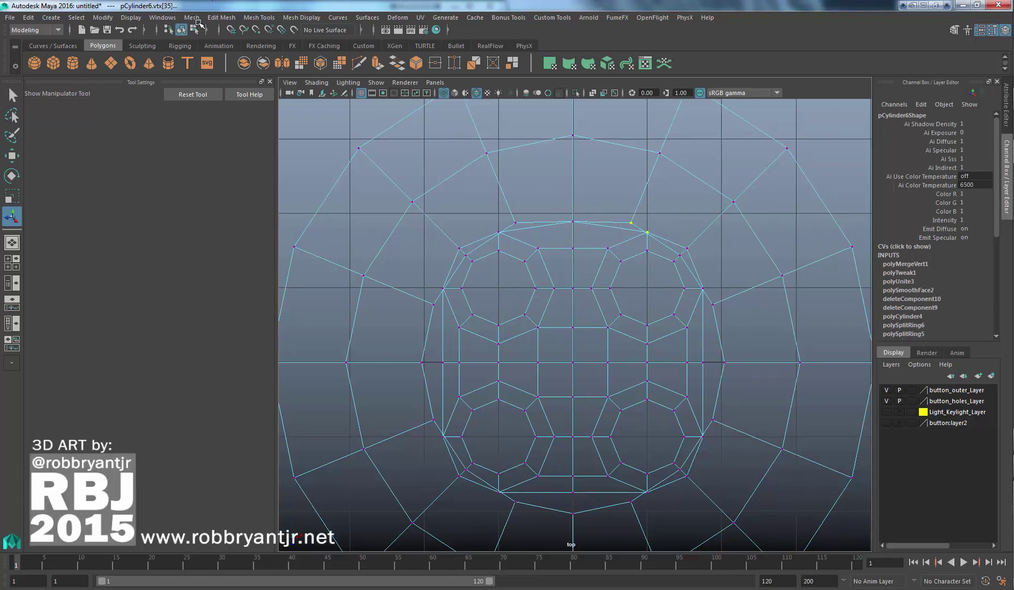
pyautogui.click(221, 19)
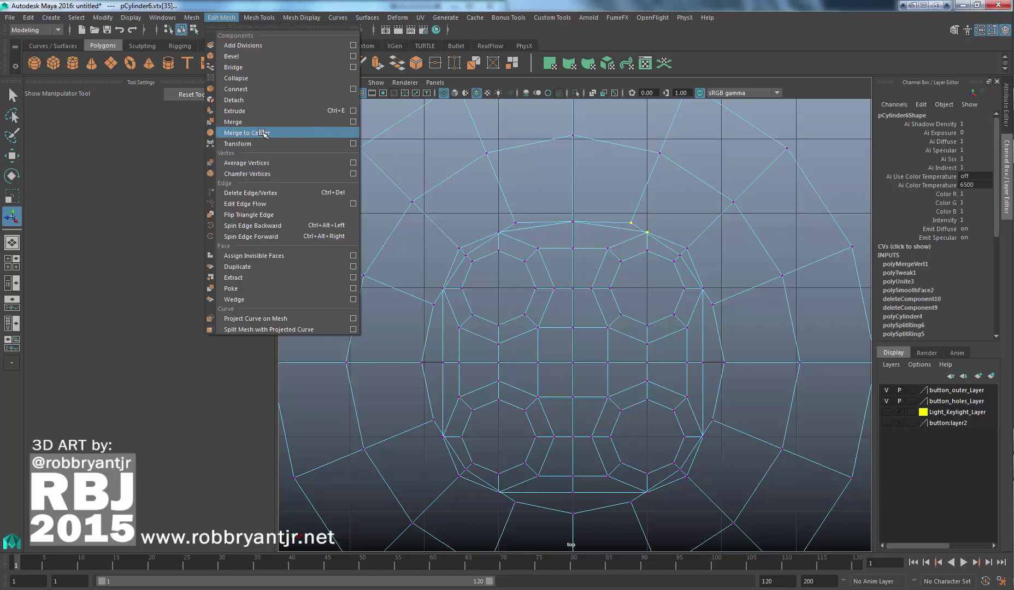
pyautogui.click(246, 133)
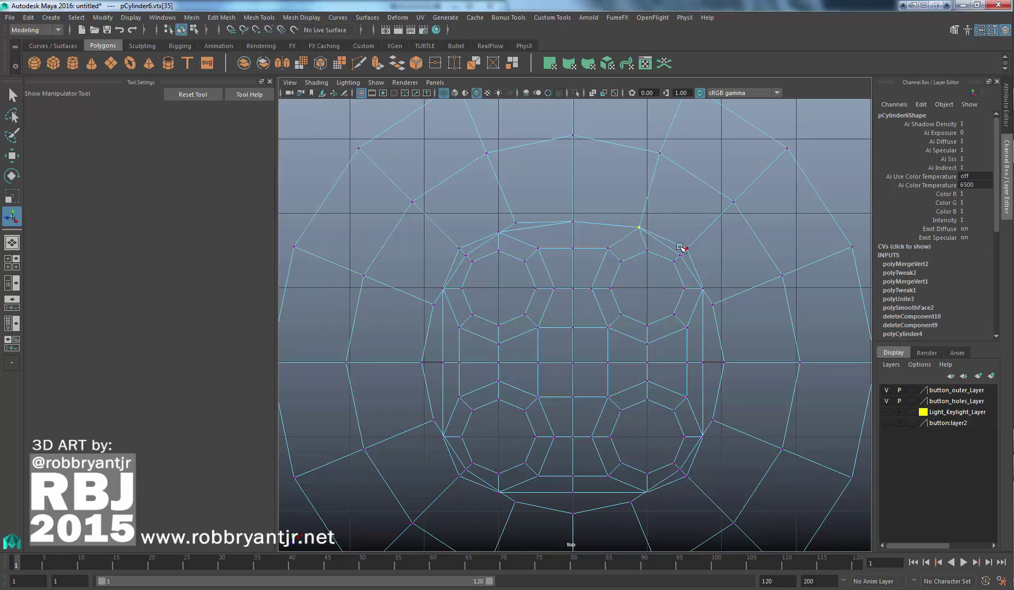
pyautogui.moveTo(676, 243); pyautogui.dragTo(698, 259)
pyautogui.click(220, 19)
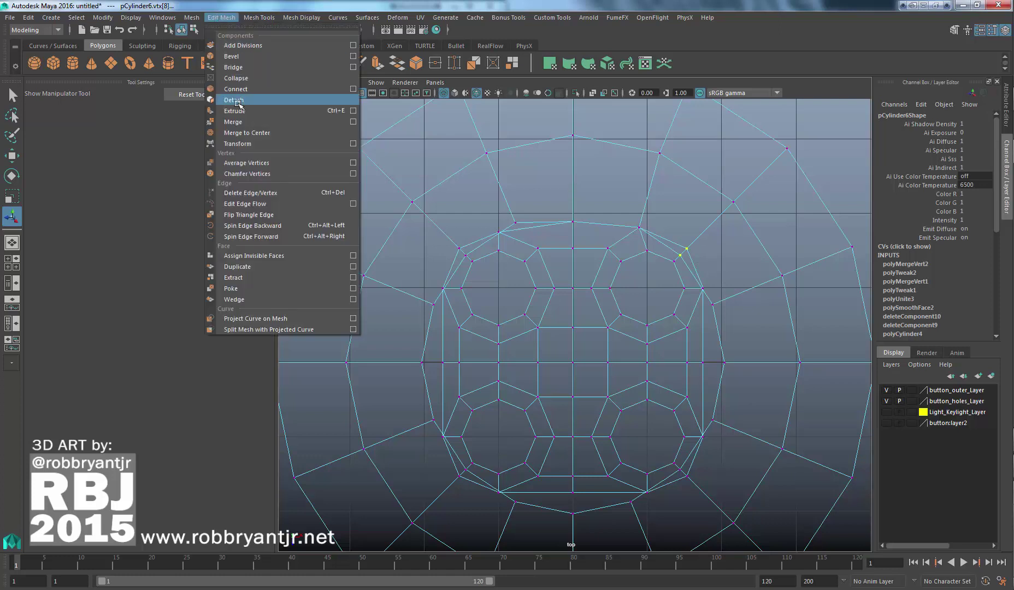
pyautogui.click(255, 133)
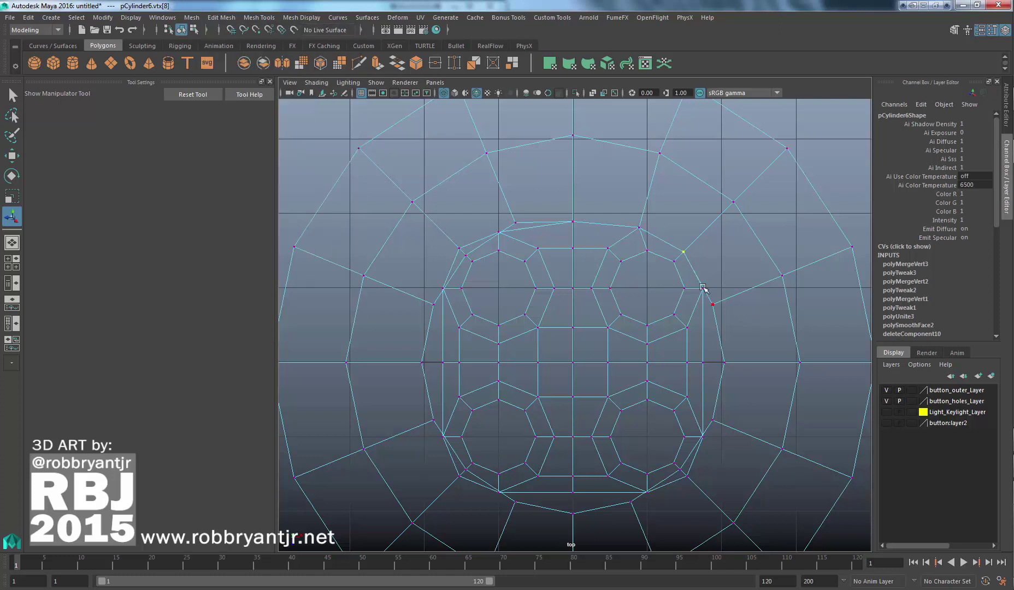
# Merge each ring and hole-section vertex pair to center down the right side through the lower-right diagonal corner
pyautogui.moveTo(700, 282); pyautogui.dragTo(739, 320)
pyautogui.keyDown('alt'); pyautogui.moveTo(739, 323); pyautogui.dragTo(730, 291, button='middle'); pyautogui.keyUp('alt')
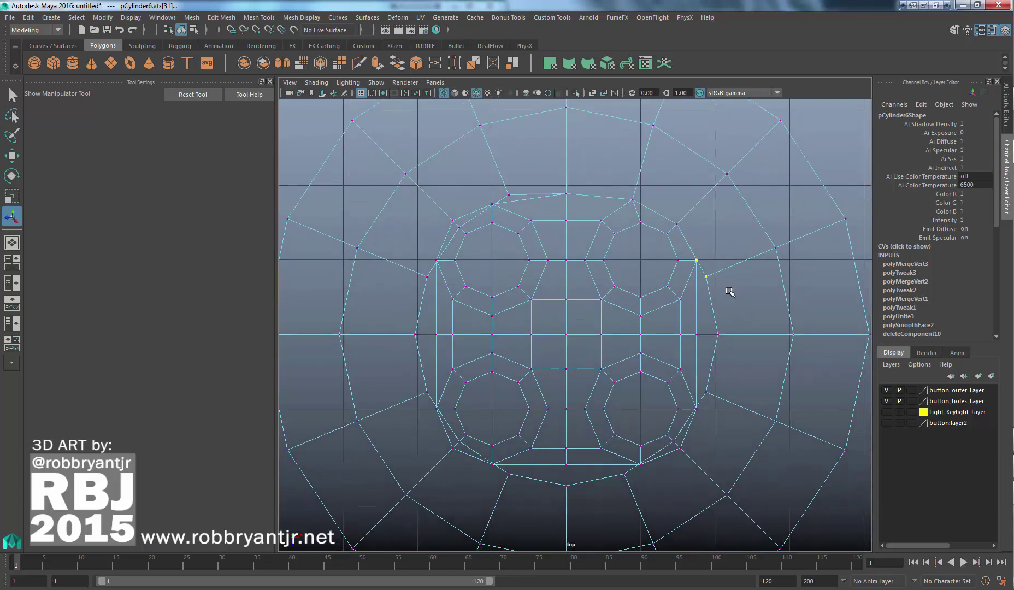
pyautogui.press('g')
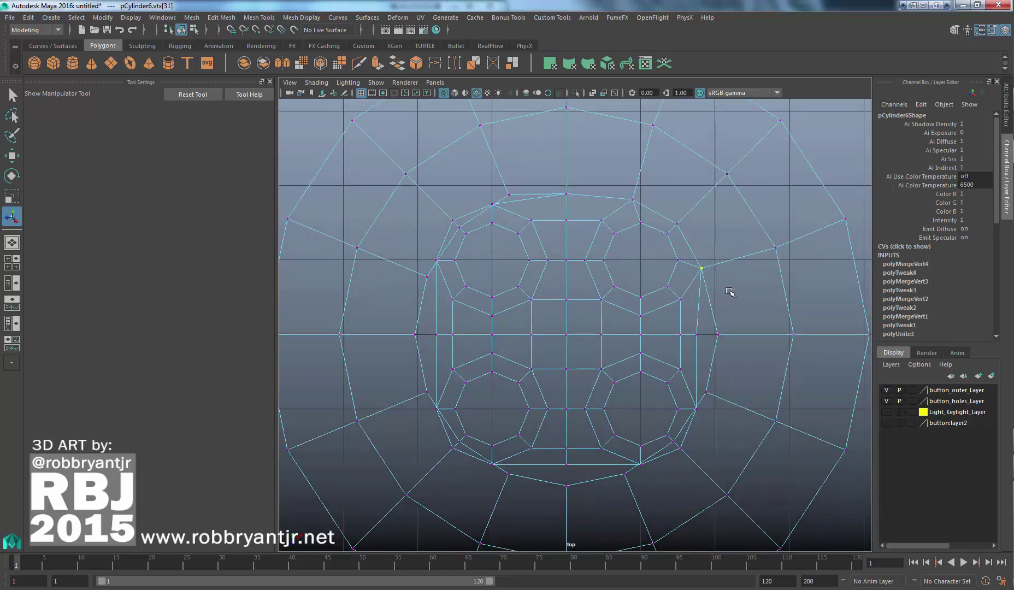
pyautogui.moveTo(692, 324); pyautogui.dragTo(734, 345)
pyautogui.press('g')
pyautogui.moveTo(690, 388); pyautogui.dragTo(726, 415)
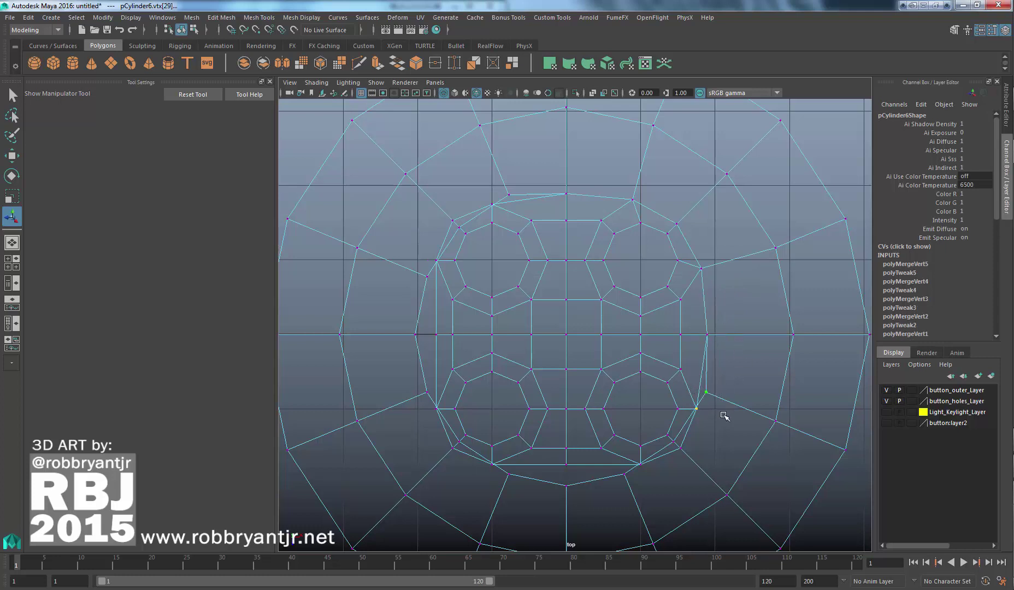
pyautogui.press('g')
pyautogui.press('g')
# Merge each ring and hole-section vertex pair to center along the bottom edge through the lower-left diagonal corner
pyautogui.moveTo(700, 458); pyautogui.dragTo(608, 459)
pyautogui.press('g')
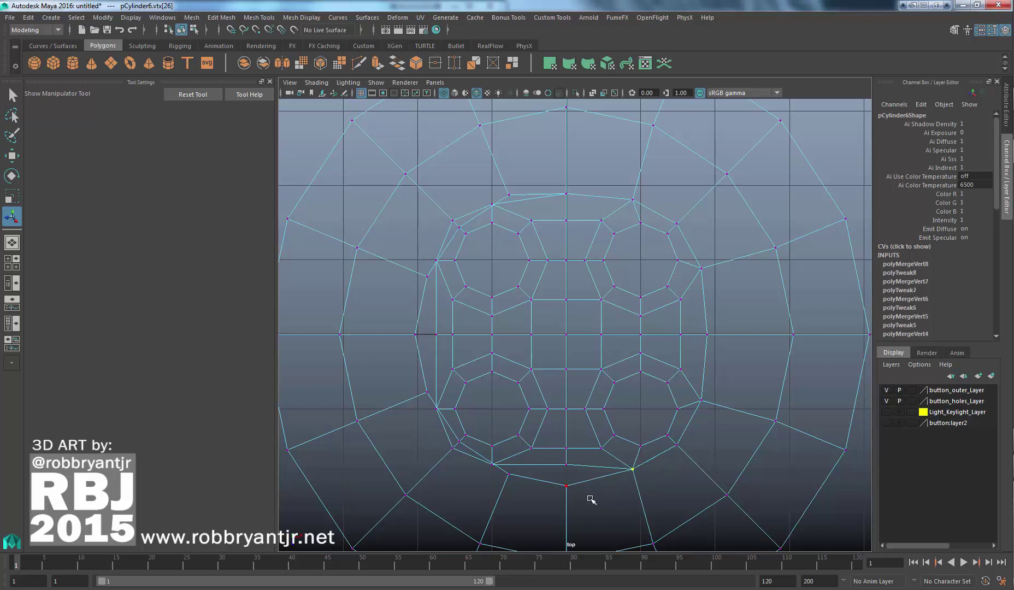
pyautogui.moveTo(590, 497); pyautogui.dragTo(557, 458)
pyautogui.press('g')
pyautogui.moveTo(516, 486); pyautogui.dragTo(441, 438)
pyautogui.press('g')
pyautogui.press('g')
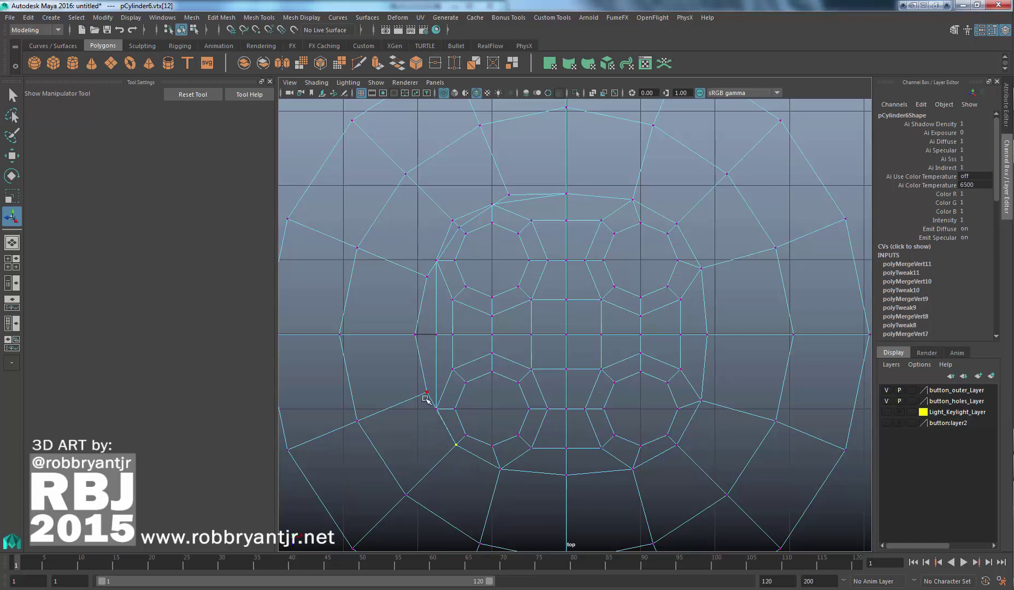
# Merge the three ring and hole-section vertex pairs along the left side to their centers
pyautogui.moveTo(425, 399); pyautogui.dragTo(443, 420)
pyautogui.moveTo(412, 383); pyautogui.dragTo(441, 422)
pyautogui.press('g')
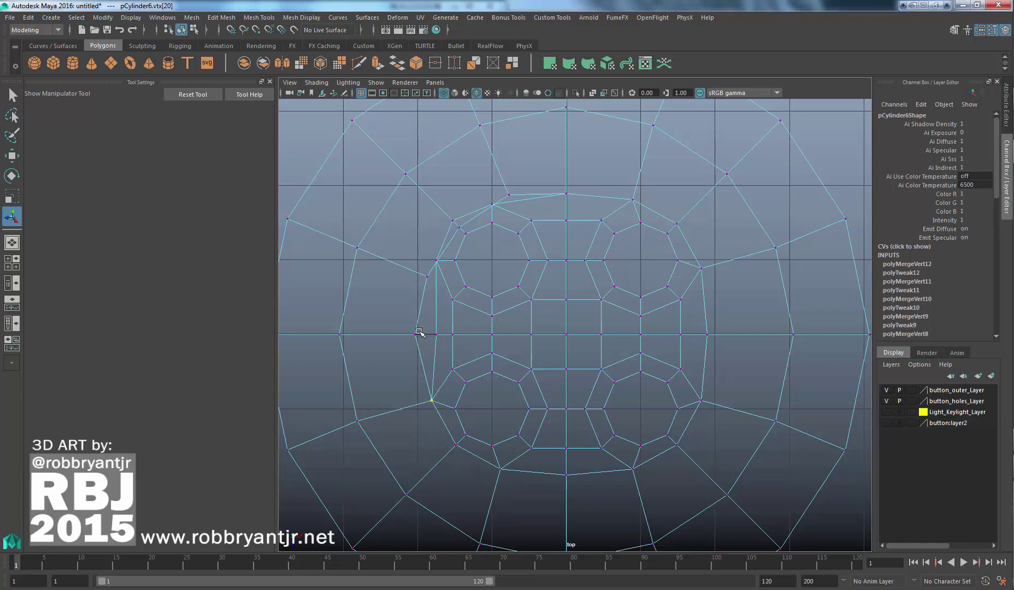
pyautogui.moveTo(401, 318); pyautogui.dragTo(443, 349)
pyautogui.press('g')
pyautogui.moveTo(415, 257); pyautogui.dragTo(442, 282)
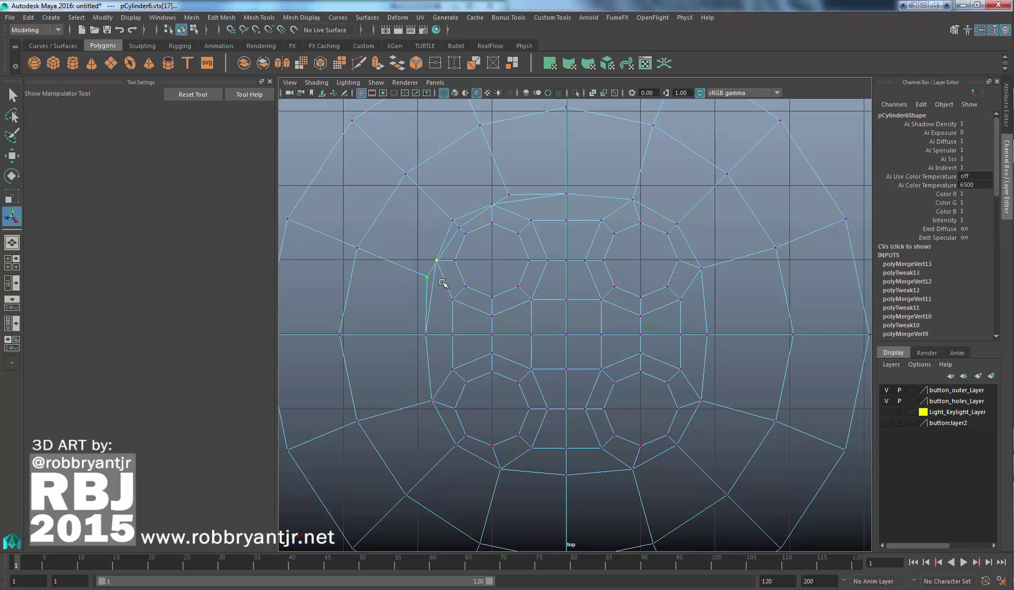
pyautogui.press('g')
# Merge the two remaining vertex pairs at the upper-left of the hole section to their centers
pyautogui.moveTo(441, 200); pyautogui.dragTo(461, 230)
pyautogui.press('g')
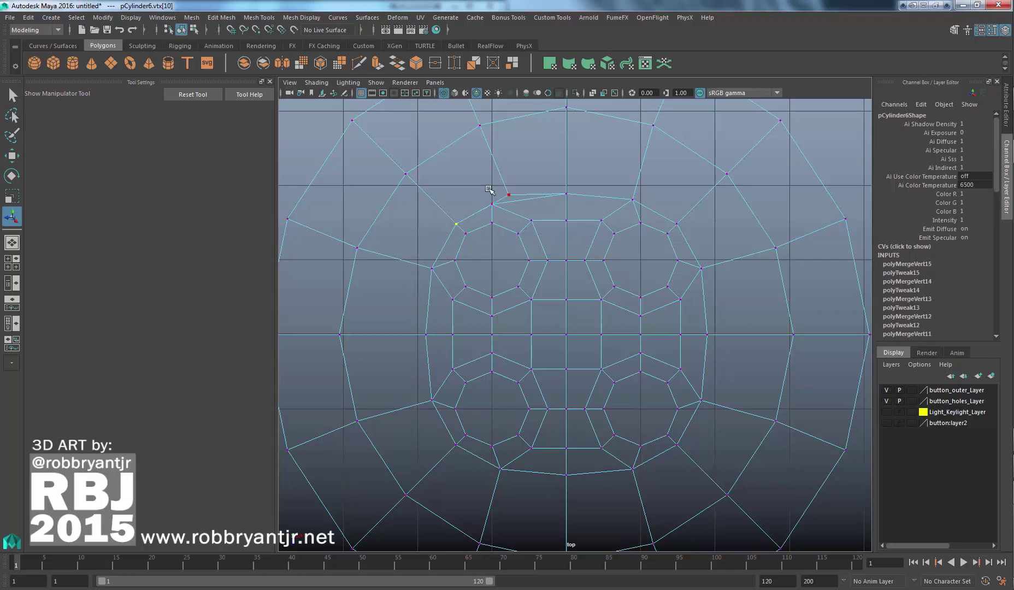
pyautogui.moveTo(486, 186); pyautogui.dragTo(524, 213)
pyautogui.press('g')
# Scale the four diagonal corner vertices of the merged seam outward together and preview the mesh smoothed
pyautogui.moveTo(670, 213); pyautogui.dragTo(695, 236)
pyautogui.keyDown('shift'); pyautogui.moveTo(446, 211); pyautogui.dragTo(465, 235); pyautogui.keyUp('shift')
pyautogui.keyDown('shift'); pyautogui.moveTo(443, 430); pyautogui.dragTo(465, 456); pyautogui.keyUp('shift')
pyautogui.keyDown('shift'); pyautogui.moveTo(669, 445); pyautogui.dragTo(699, 464); pyautogui.keyUp('shift')
pyautogui.click(16, 194)
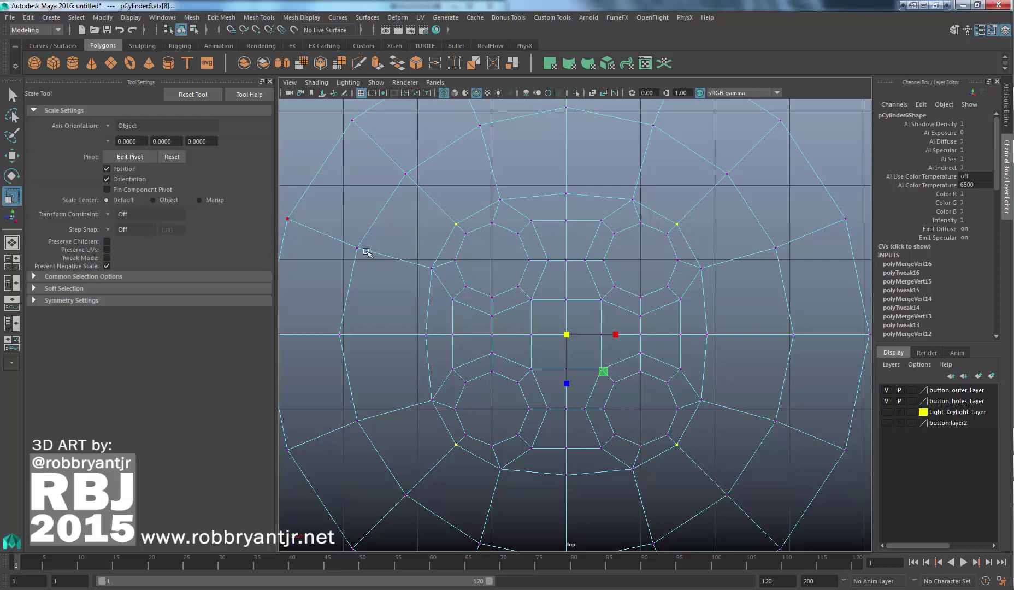
pyautogui.moveTo(569, 338); pyautogui.dragTo(580, 338)
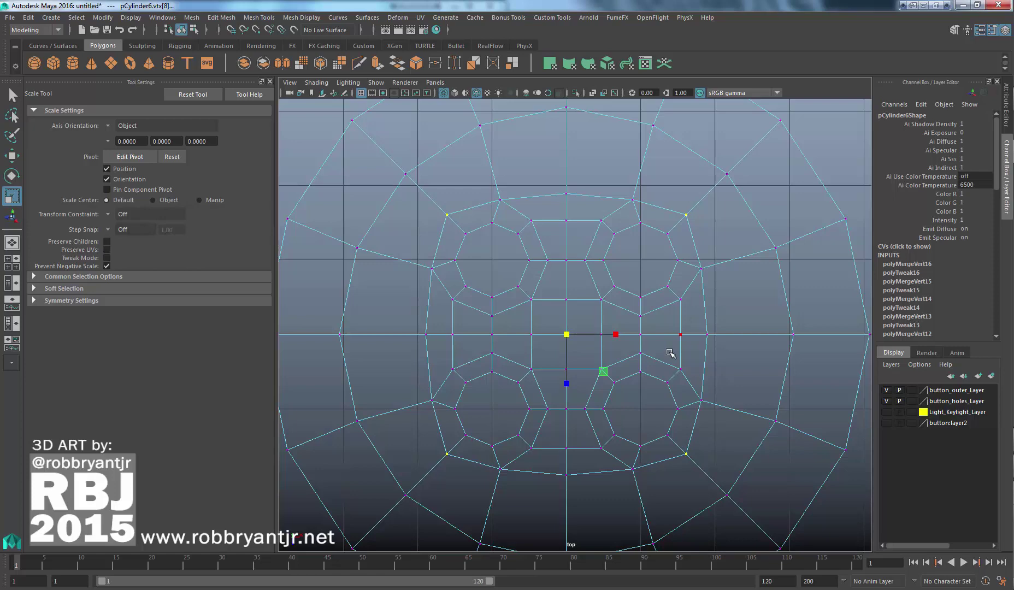
pyautogui.press('3')
pyautogui.press('1')
# Scale the four diagonal seam vertices slightly back inward and check the smoothed preview again
pyautogui.moveTo(573, 339); pyautogui.dragTo(562, 338)
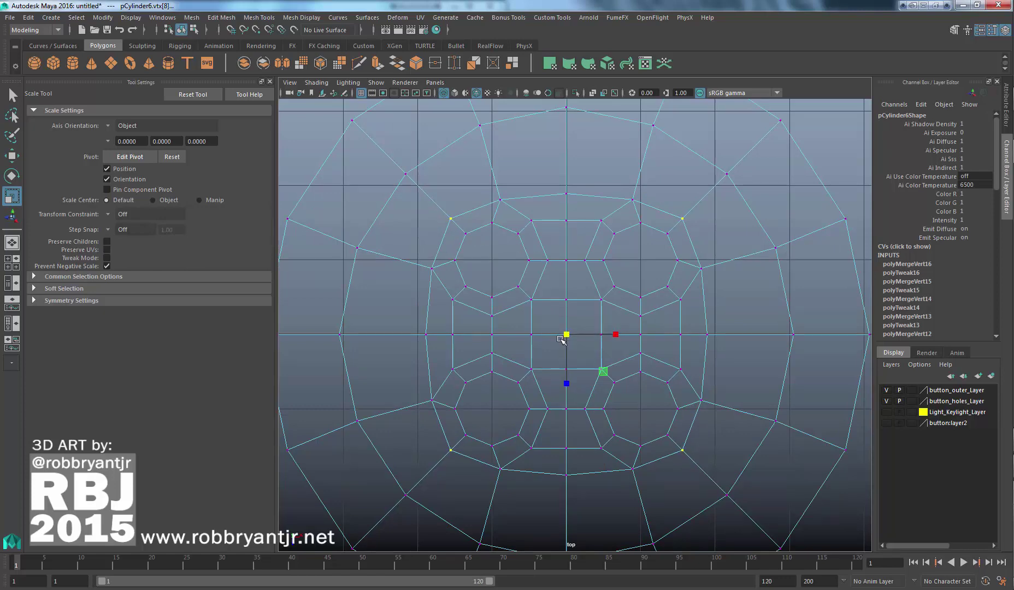
pyautogui.press('3')
pyautogui.press('1')
pyautogui.scroll(-2, 632, 336)
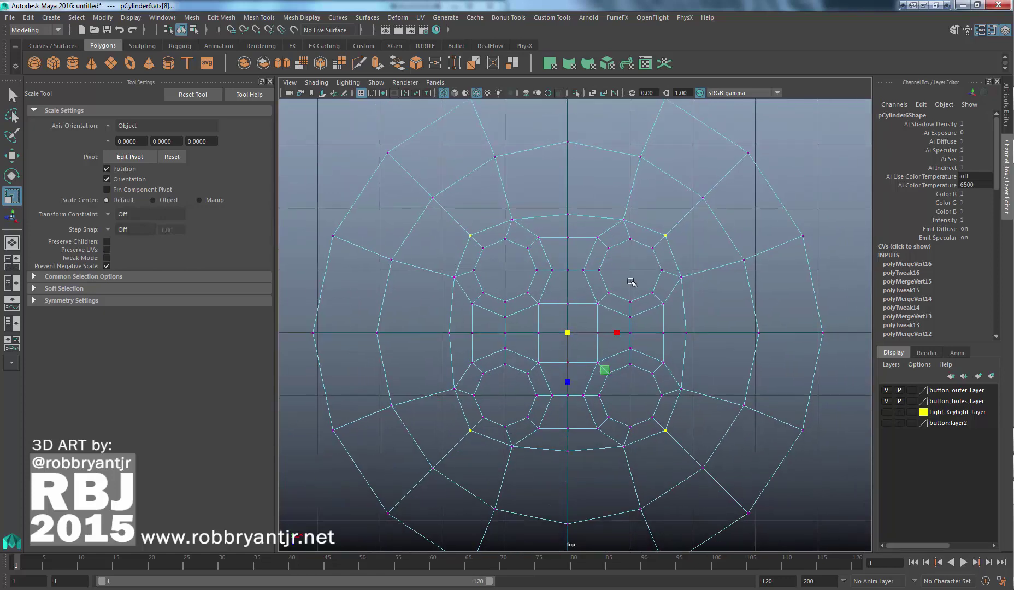
# Return the button to object mode in the perspective view, enable its smooth preview and deselect it
pyautogui.press('space')
pyautogui.press('space')
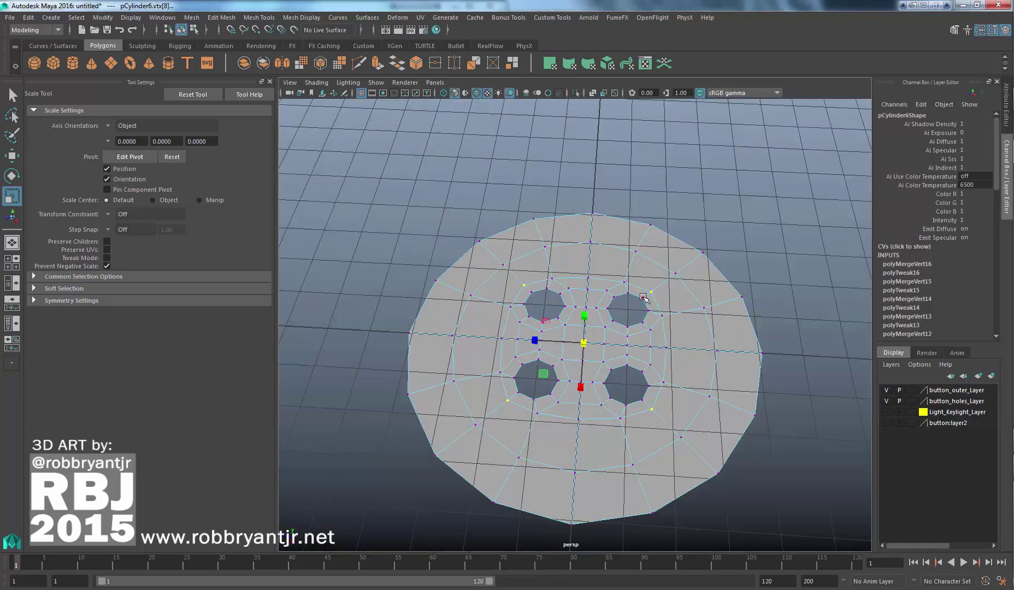
pyautogui.moveTo(642, 336)
pyautogui.keyDown('alt'); pyautogui.mouseDown()
pyautogui.moveTo(639, 291)
pyautogui.moveTo(635, 321)
pyautogui.moveTo(651, 329)
pyautogui.mouseUp(); pyautogui.keyUp('alt')
pyautogui.moveTo(700, 322); pyautogui.dragTo(744, 262, button='right')
pyautogui.keyDown('alt'); pyautogui.moveTo(708, 404); pyautogui.dragTo(676, 377); pyautogui.keyUp('alt')
pyautogui.press('3')
pyautogui.click(802, 304)
# Hide the grid in the perspective view to see the button's edge flow clearly
pyautogui.scroll(4, 705, 413)
pyautogui.scroll(3, 676, 377)
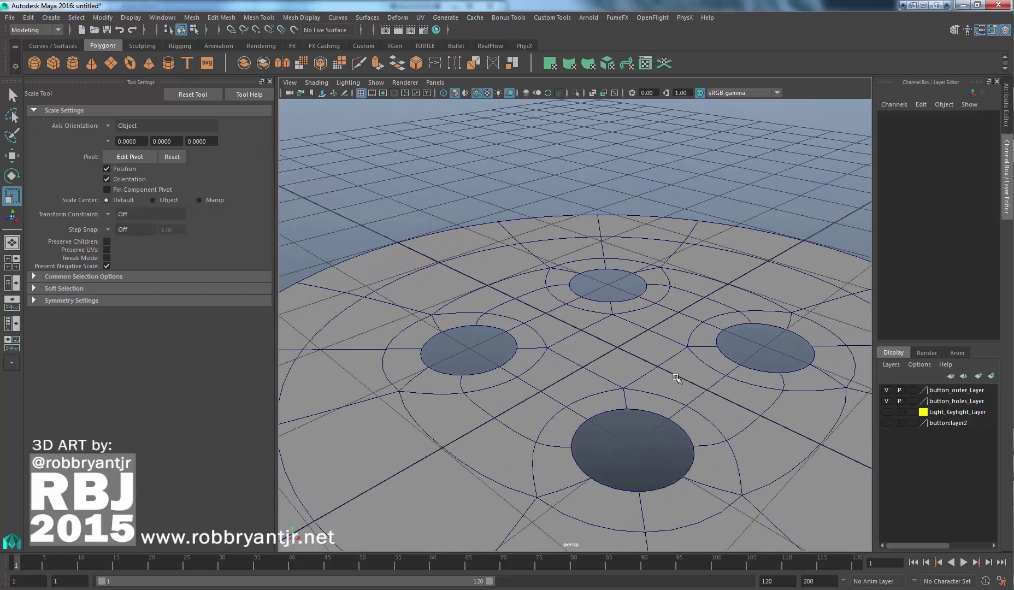
pyautogui.keyDown('alt'); pyautogui.moveTo(676, 377); pyautogui.dragTo(671, 322, button='middle'); pyautogui.keyUp('alt')
pyautogui.scroll(-2, 689, 340)
pyautogui.keyDown('alt'); pyautogui.moveTo(652, 346); pyautogui.dragTo(650, 355); pyautogui.keyUp('alt')
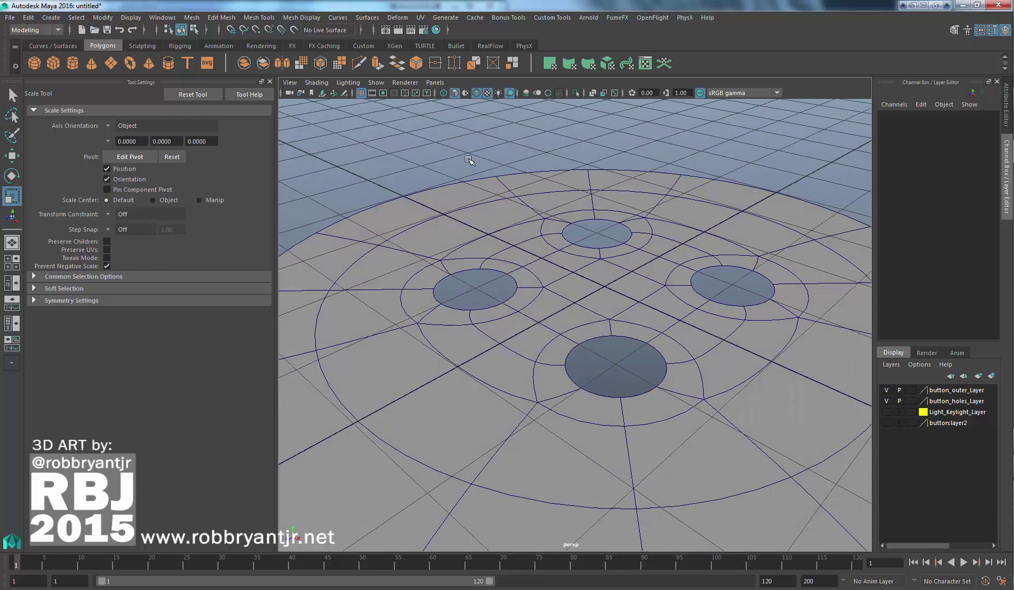
pyautogui.click(376, 83)
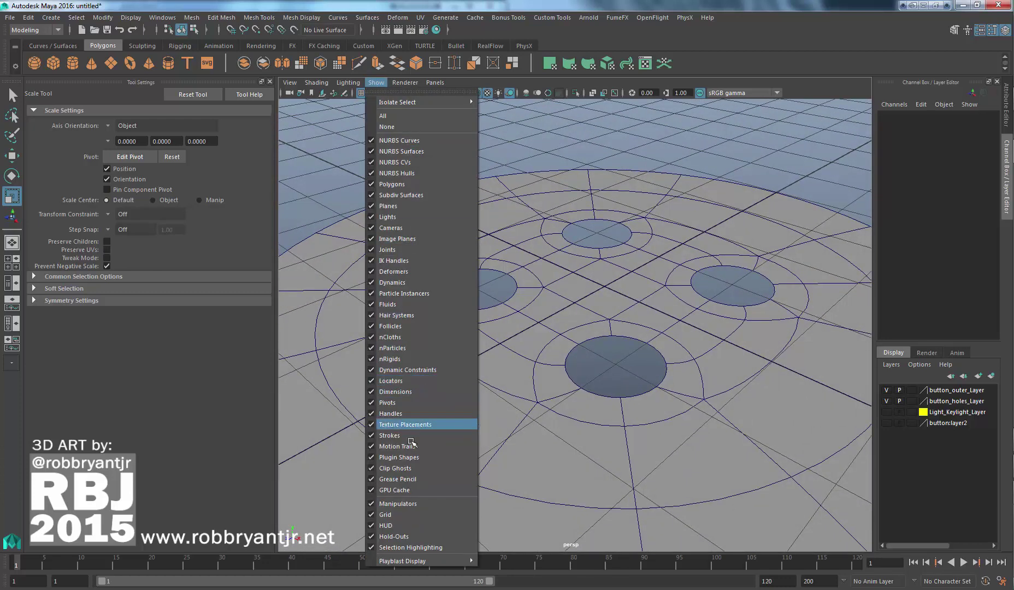
pyautogui.click(405, 515)
# Examine the smoothed button's edge flow around the four holes and outer ring from several angles
pyautogui.keyDown('alt'); pyautogui.moveTo(655, 439); pyautogui.dragTo(615, 403, button='right'); pyautogui.keyUp('alt')
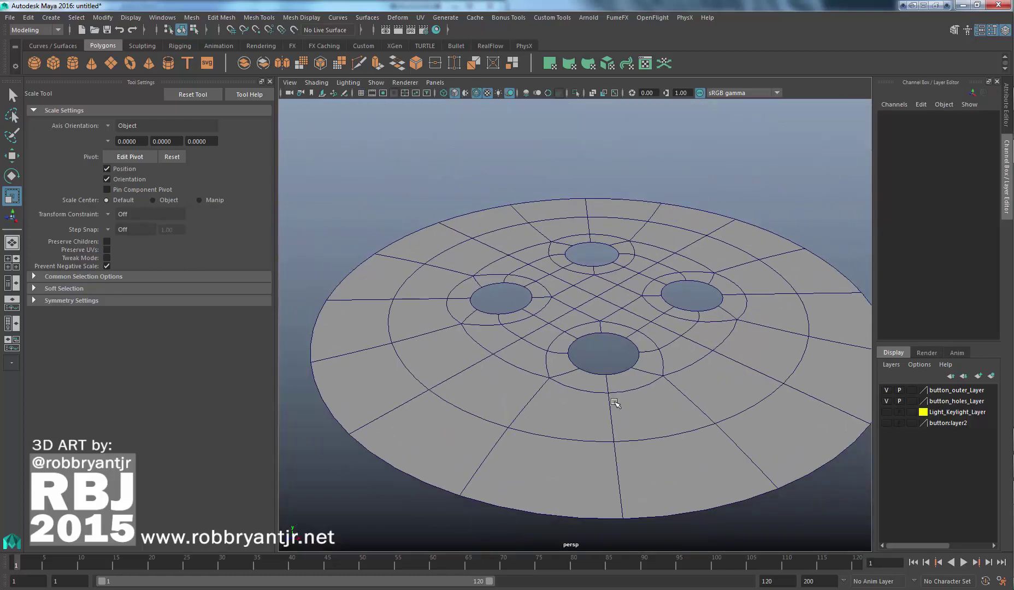
pyautogui.keyDown('alt'); pyautogui.moveTo(614, 403); pyautogui.dragTo(637, 440); pyautogui.keyUp('alt')
pyautogui.keyDown('alt'); pyautogui.moveTo(637, 440); pyautogui.dragTo(597, 369, button='right'); pyautogui.keyUp('alt')
pyautogui.keyDown('alt'); pyautogui.moveTo(597, 369); pyautogui.dragTo(654, 431); pyautogui.keyUp('alt')
pyautogui.keyDown('alt'); pyautogui.moveTo(655, 432); pyautogui.dragTo(599, 387, button='right'); pyautogui.keyUp('alt')
pyautogui.moveTo(599, 386)
pyautogui.keyDown('alt'); pyautogui.mouseDown()
pyautogui.moveTo(623, 380)
pyautogui.moveTo(618, 365)
pyautogui.moveTo(597, 394)
pyautogui.moveTo(612, 380)
pyautogui.mouseUp(); pyautogui.keyUp('alt')
pyautogui.keyDown('alt'); pyautogui.moveTo(612, 379); pyautogui.dragTo(703, 400, button='right'); pyautogui.keyUp('alt')
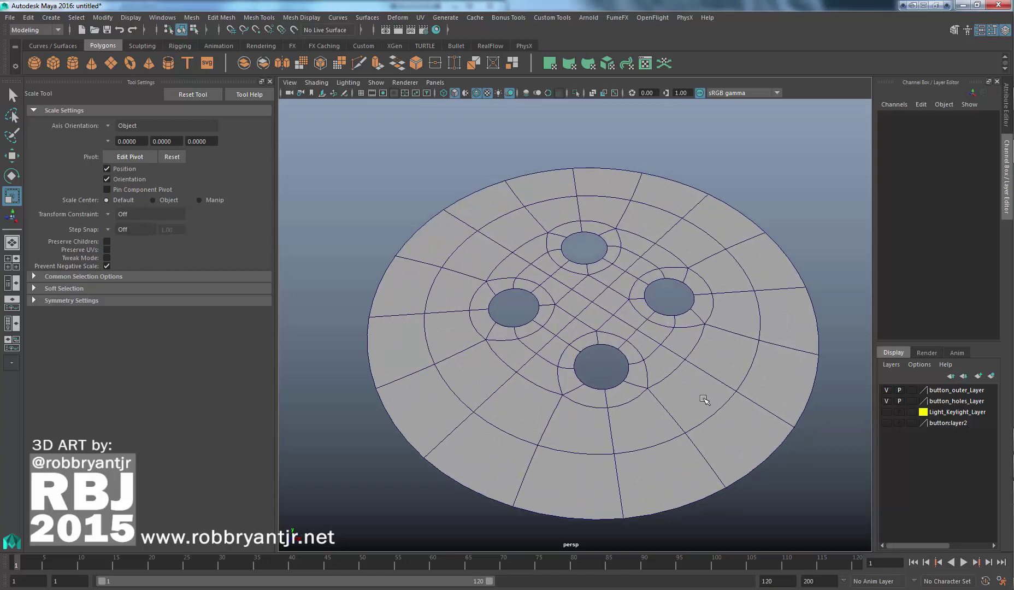
pyautogui.keyDown('alt'); pyautogui.moveTo(747, 399); pyautogui.dragTo(736, 398, button='right'); pyautogui.keyUp('alt')
pyautogui.keyDown('alt'); pyautogui.moveTo(725, 401); pyautogui.dragTo(661, 337); pyautogui.keyUp('alt')
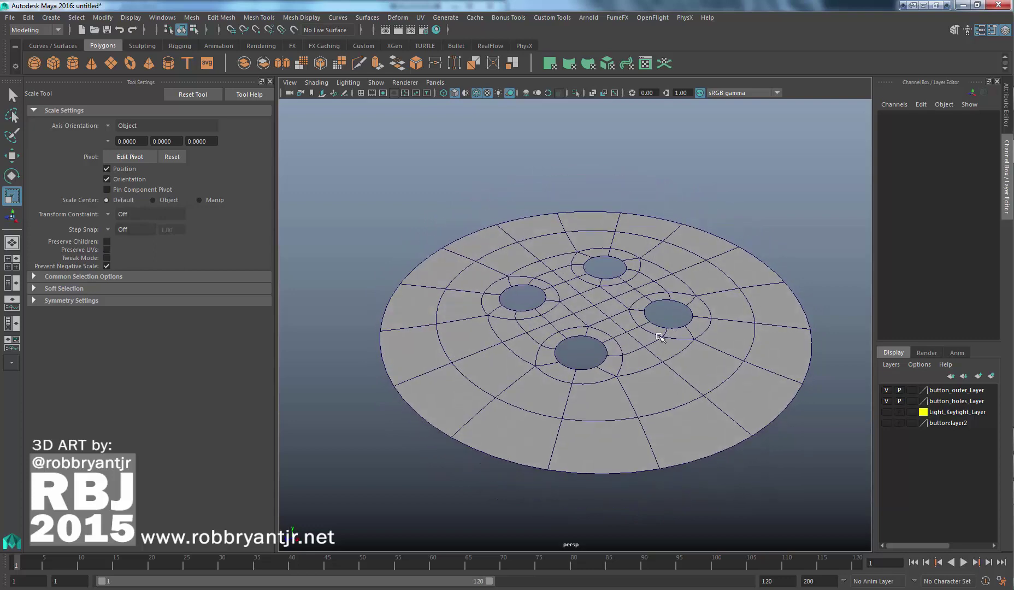
pyautogui.keyDown('alt'); pyautogui.moveTo(693, 417); pyautogui.dragTo(693, 419); pyautogui.keyUp('alt')
pyautogui.keyDown('alt'); pyautogui.moveTo(693, 420); pyautogui.dragTo(672, 424, button='middle'); pyautogui.keyUp('alt')
pyautogui.keyDown('alt'); pyautogui.moveTo(672, 424); pyautogui.dragTo(671, 428); pyautogui.keyUp('alt')
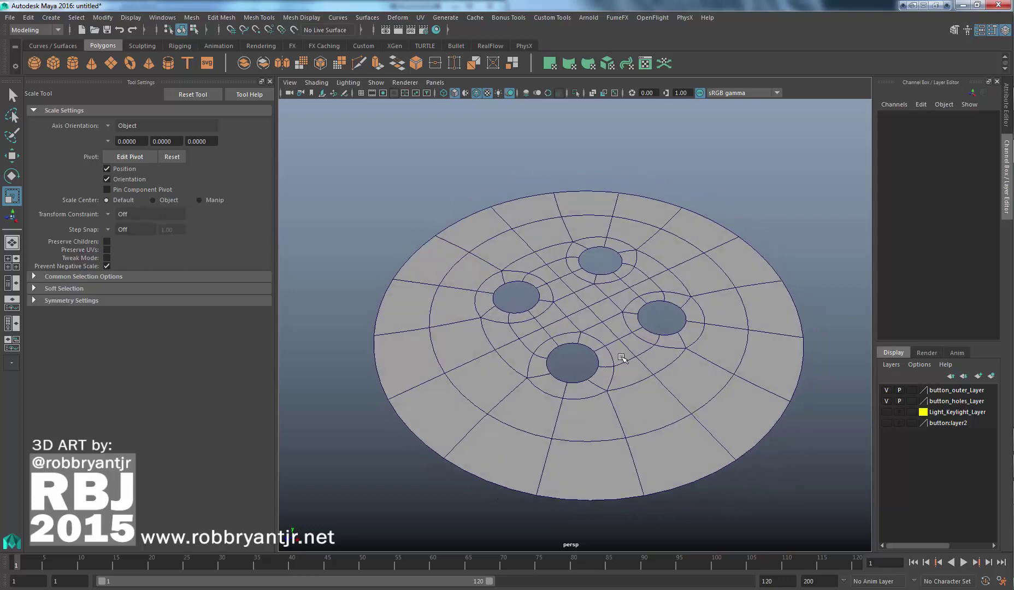
# Extrude the whole button mesh and set a small extrusion thickness to make it a thin disc
pyautogui.click(607, 320)
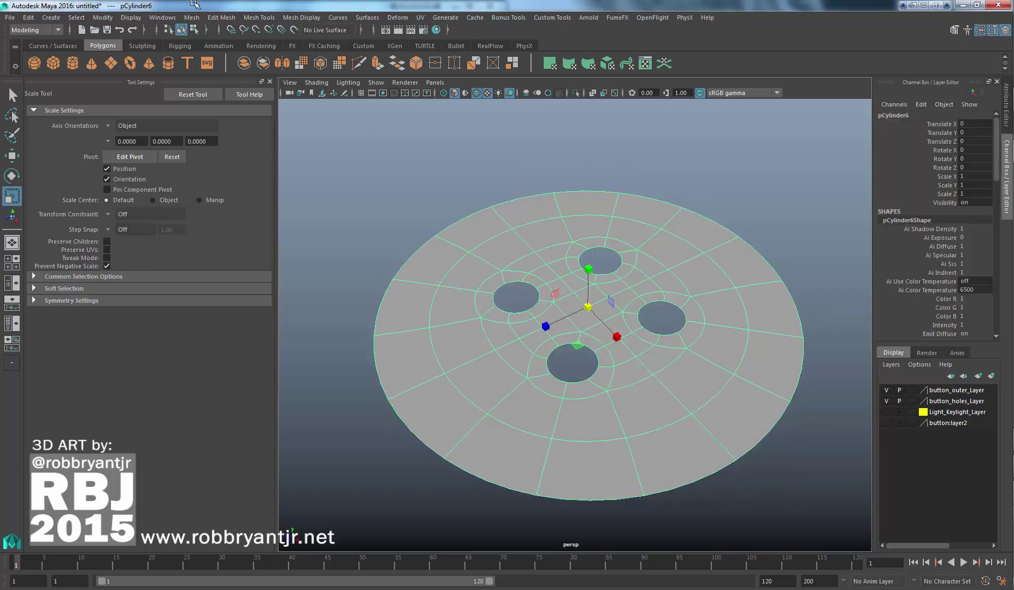
pyautogui.click(221, 17)
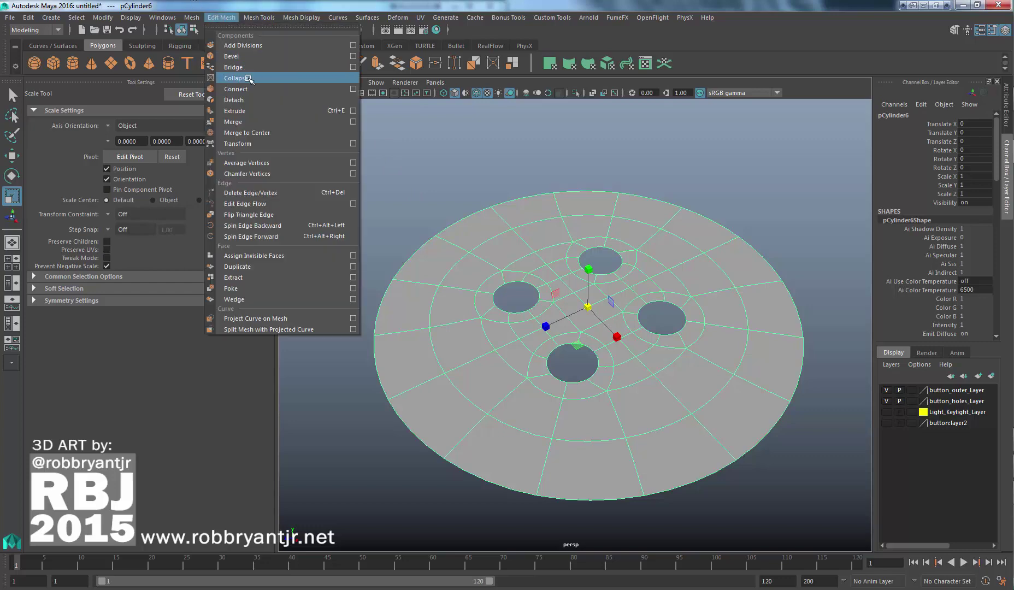
pyautogui.click(235, 111)
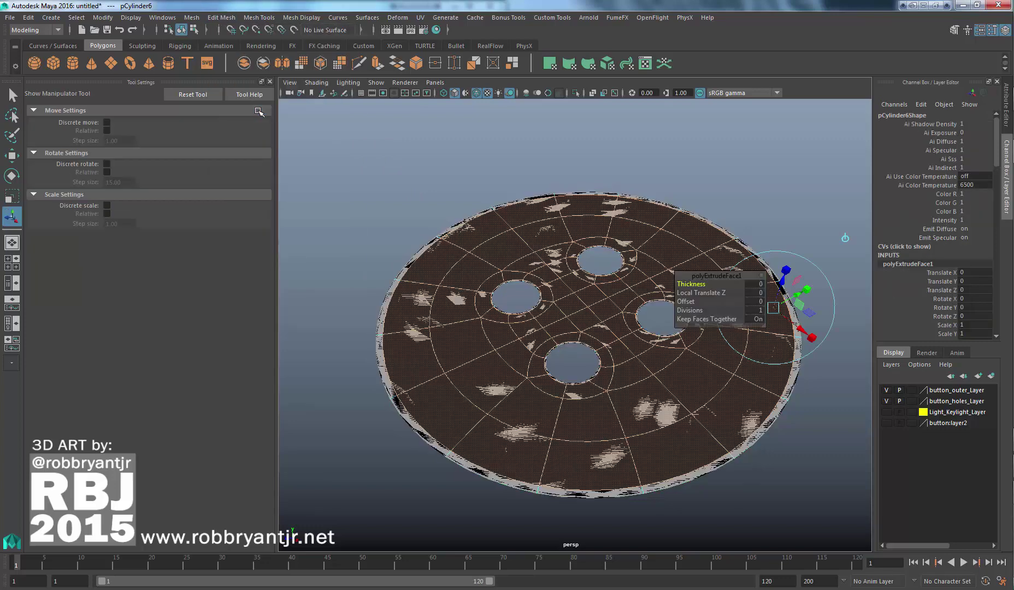
pyautogui.keyDown('alt'); pyautogui.moveTo(584, 320); pyautogui.dragTo(574, 328, button='middle'); pyautogui.keyUp('alt')
pyautogui.keyDown('alt'); pyautogui.moveTo(574, 327); pyautogui.dragTo(580, 328, button='right'); pyautogui.keyUp('alt')
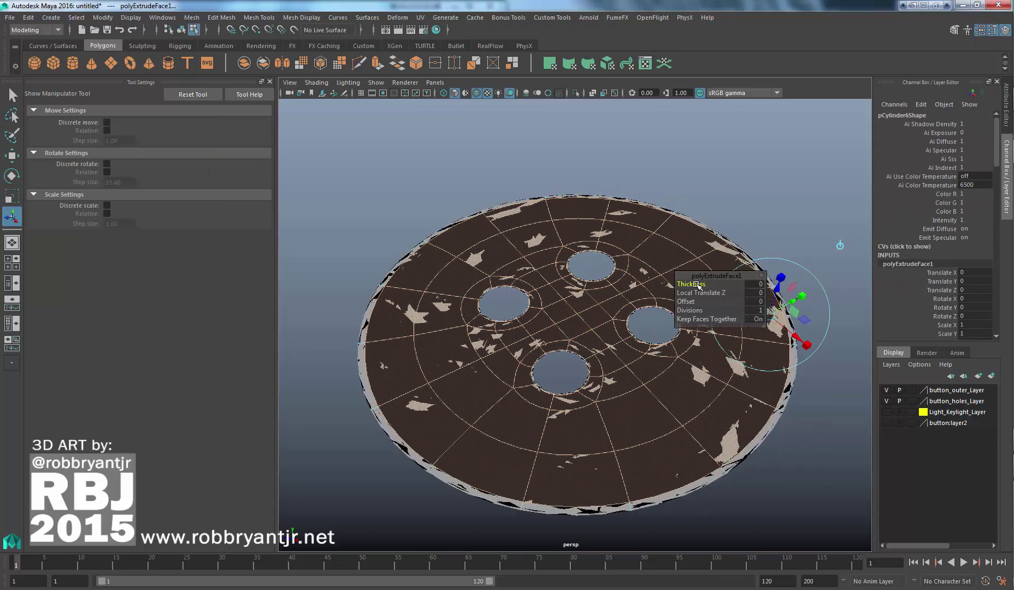
pyautogui.moveTo(698, 285); pyautogui.dragTo(699, 285)
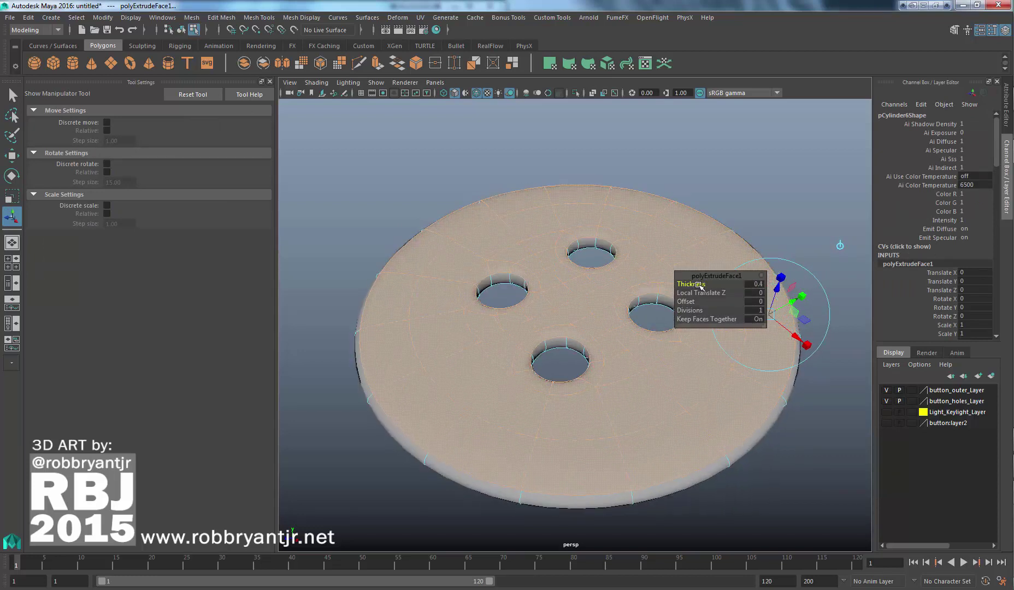
pyautogui.click(760, 284)
pyautogui.press('Return')
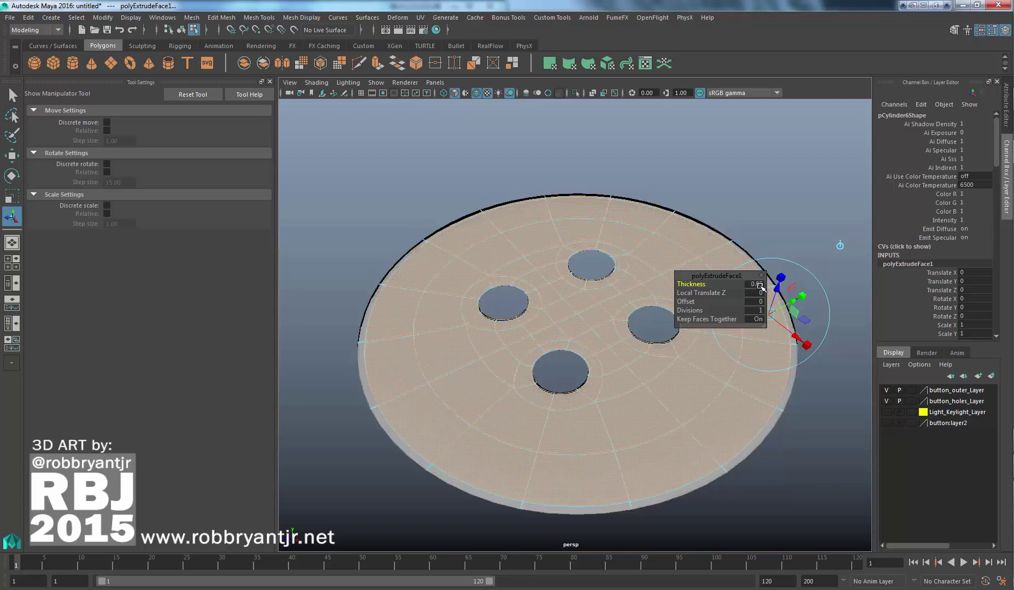
# Try different thickness values for the whole-button extrusion, finishing with a thickness of 0.2
pyautogui.click(760, 285)
pyautogui.press('Return')
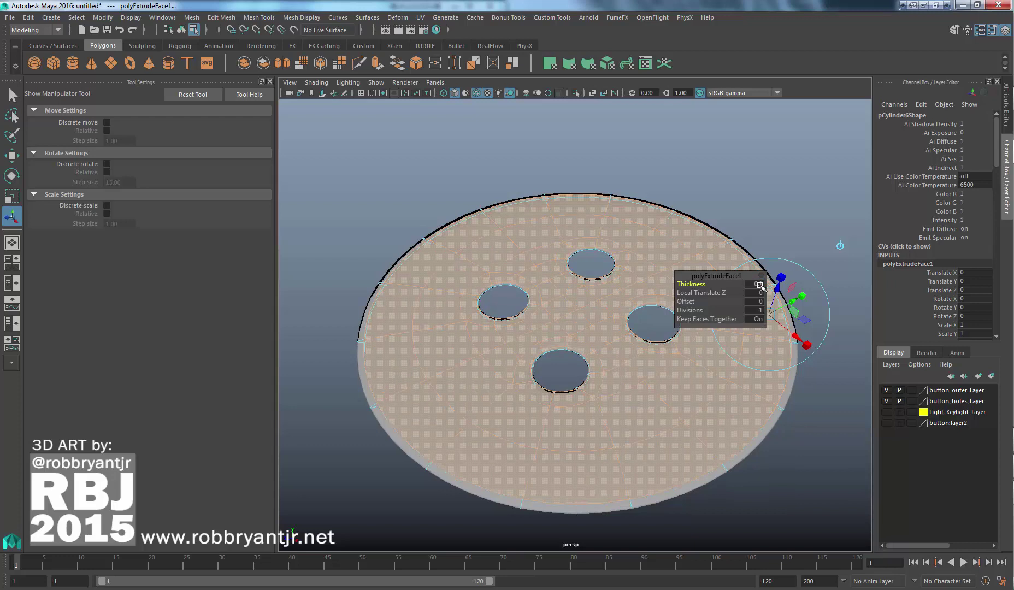
pyautogui.click(765, 285)
pyautogui.press('Return')
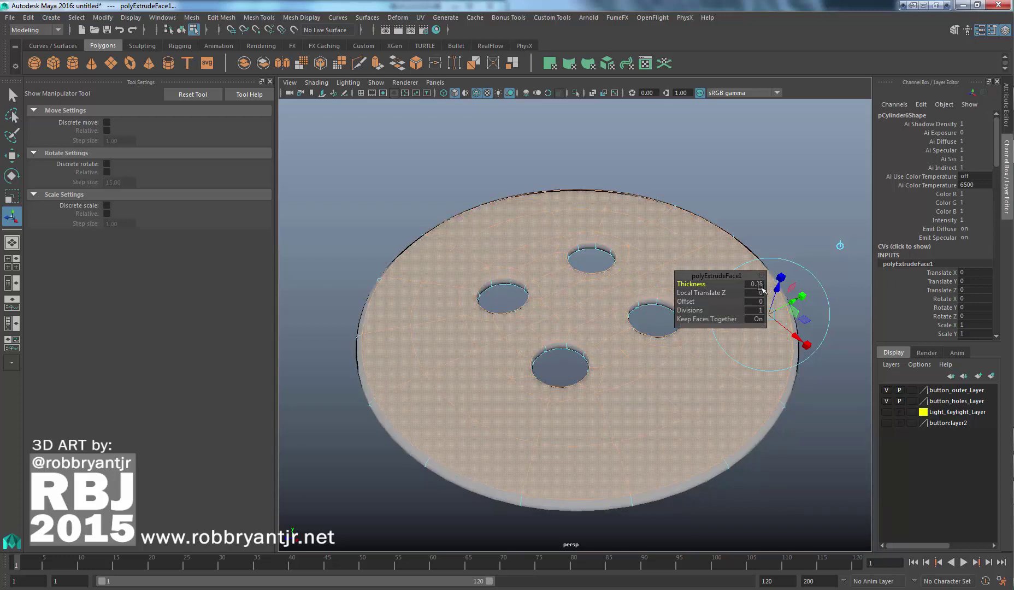
pyautogui.click(759, 285)
pyautogui.press('Return')
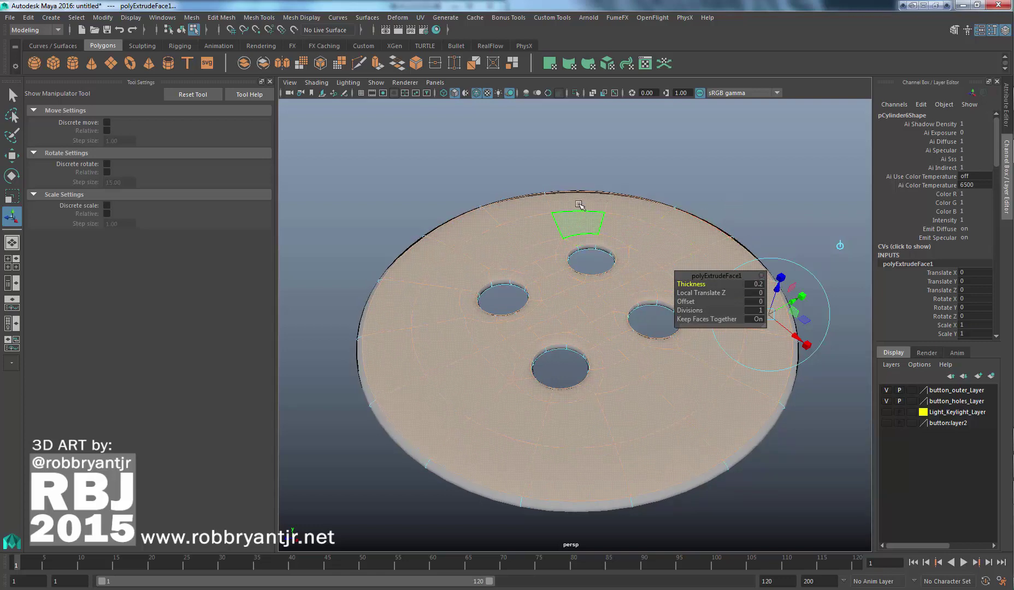
# Return the button to object mode and change the viewport shading option to remove the black fringe along its far rim
pyautogui.moveTo(579, 203); pyautogui.dragTo(623, 190, button='right')
pyautogui.click(714, 176)
pyautogui.keyDown('alt'); pyautogui.moveTo(656, 236); pyautogui.dragTo(700, 297); pyautogui.keyUp('alt')
pyautogui.click(689, 280)
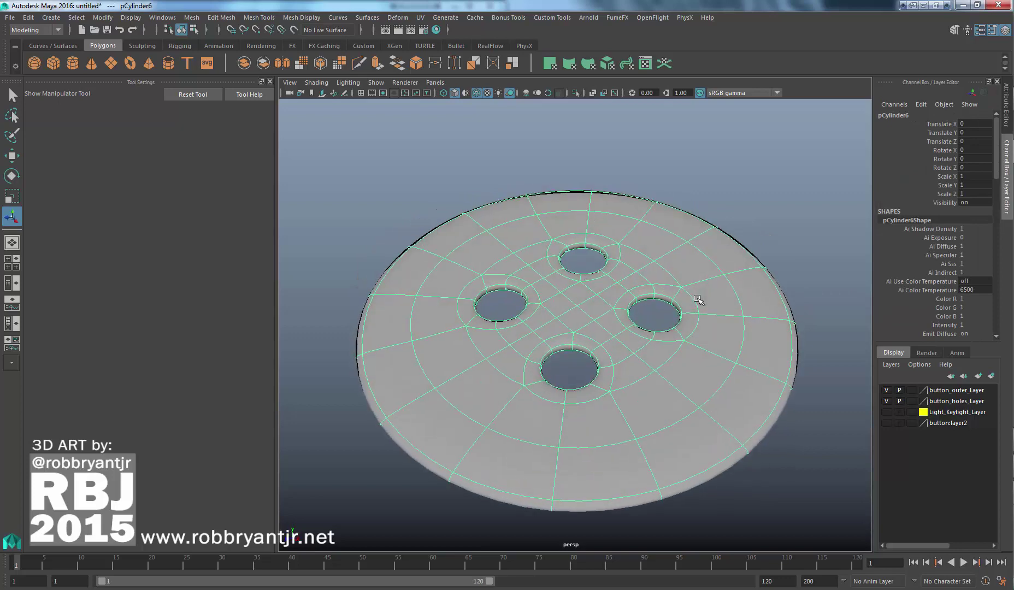
pyautogui.click(340, 81)
pyautogui.click(349, 274)
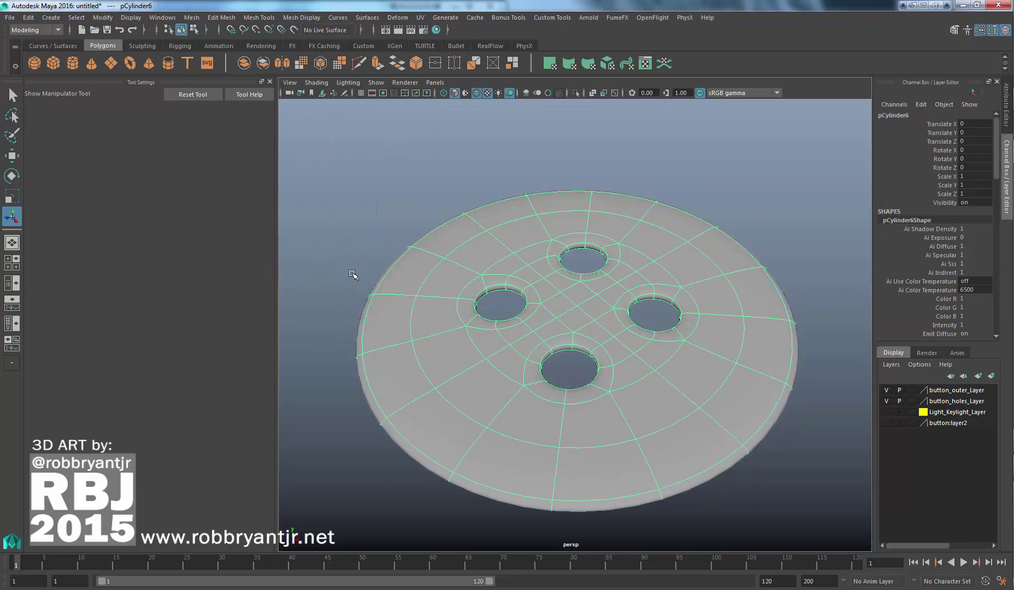
# Examine the thickened, smoothed button's surface and the walls of its four holes from several angles
pyautogui.moveTo(591, 294)
pyautogui.keyDown('alt'); pyautogui.mouseDown()
pyautogui.moveTo(586, 253)
pyautogui.moveTo(589, 305)
pyautogui.mouseUp(); pyautogui.keyUp('alt')
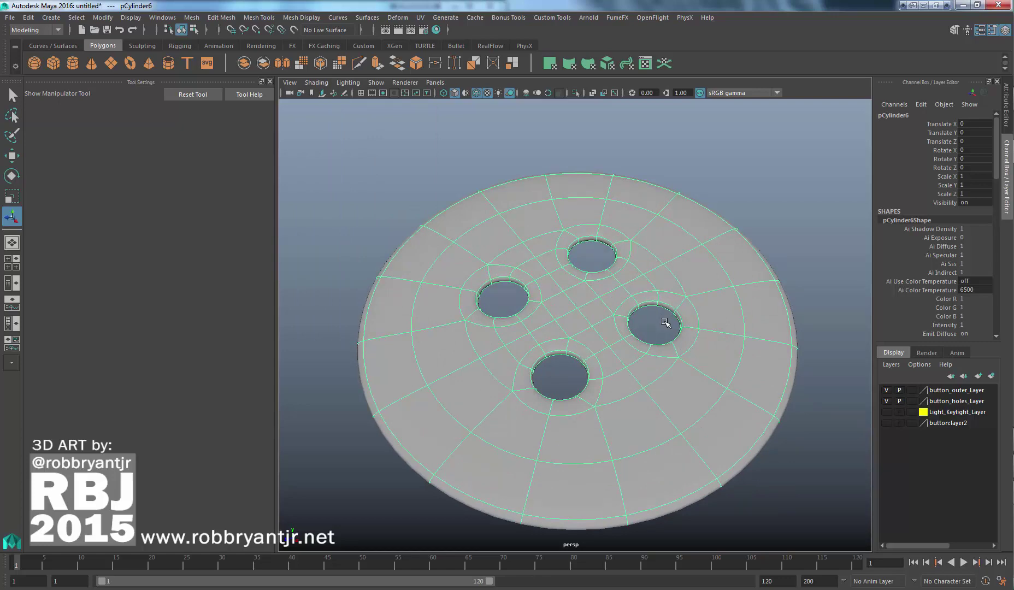
pyautogui.keyDown('alt'); pyautogui.moveTo(726, 315); pyautogui.dragTo(713, 284); pyautogui.keyUp('alt')
pyautogui.scroll(2, 715, 274)
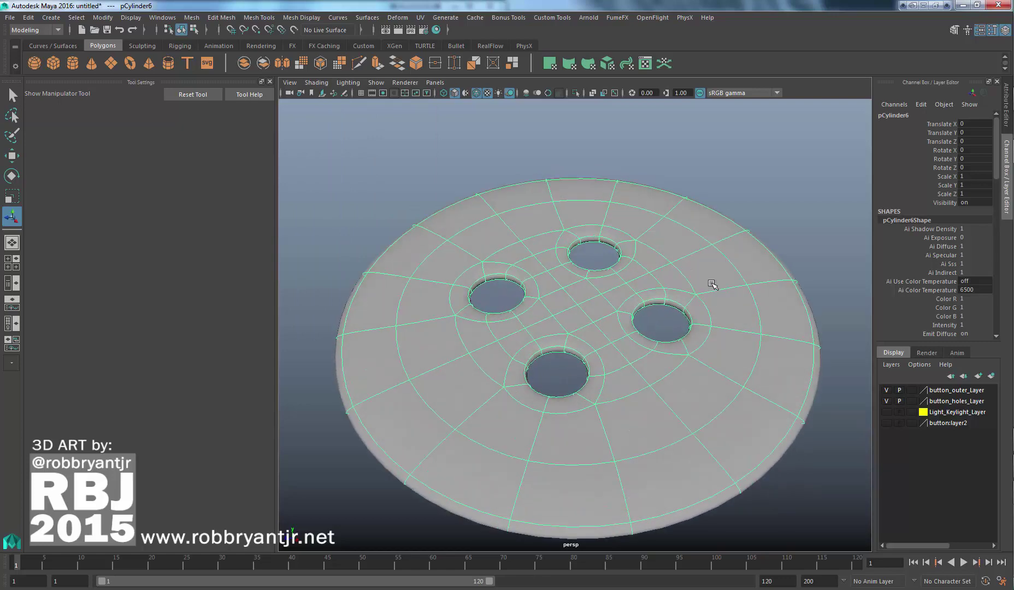
pyautogui.keyDown('alt'); pyautogui.moveTo(711, 312); pyautogui.dragTo(649, 304, button='right'); pyautogui.keyUp('alt')
pyautogui.keyDown('alt'); pyautogui.moveTo(648, 304); pyautogui.dragTo(648, 281); pyautogui.keyUp('alt')
pyautogui.keyDown('alt'); pyautogui.moveTo(648, 281); pyautogui.dragTo(798, 303, button='right'); pyautogui.keyUp('alt')
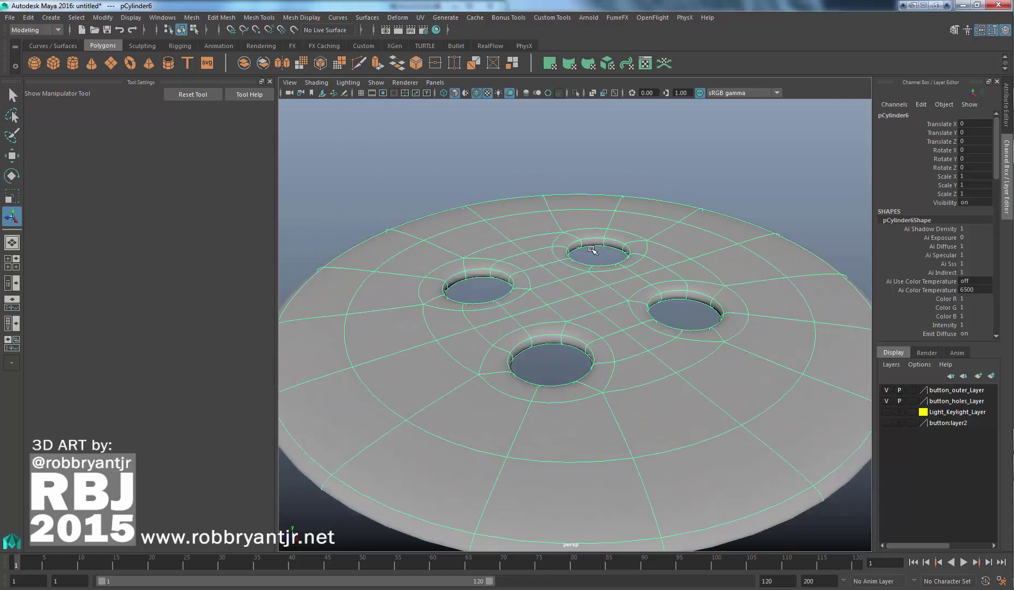
pyautogui.keyDown('alt'); pyautogui.moveTo(643, 309); pyautogui.dragTo(726, 316); pyautogui.keyUp('alt')
pyautogui.scroll(-2, 646, 284)
# Turn off the smooth preview and select the full outer ring of faces on the button's top in face mode
pyautogui.press('1')
pyautogui.moveTo(735, 226); pyautogui.dragTo(738, 256, button='right')
pyautogui.click(738, 255)
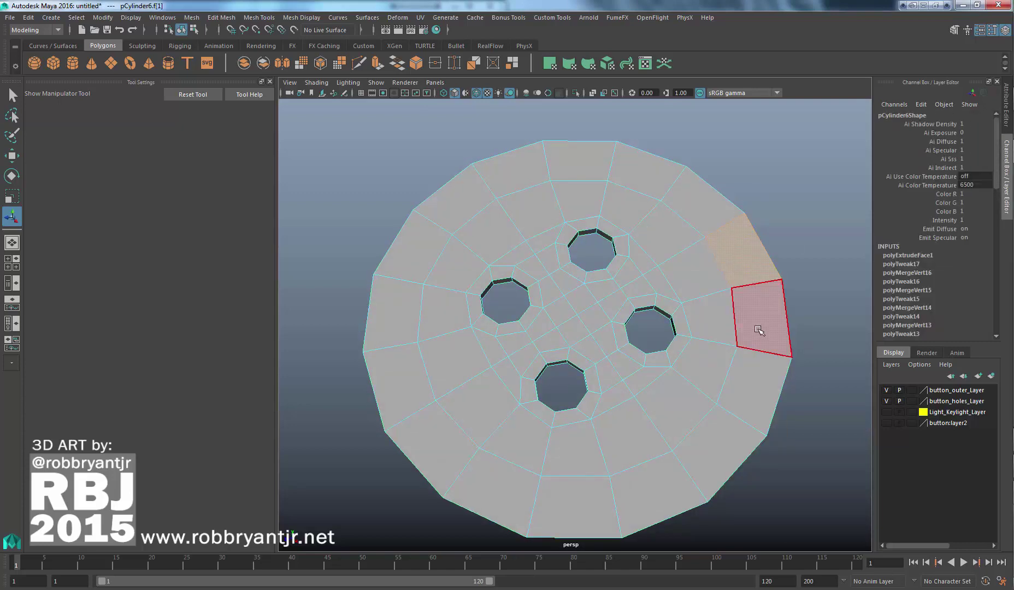
pyautogui.keyDown('shift'); pyautogui.doubleClick(759, 330); pyautogui.keyUp('shift')
# Add the matching outer ring of faces on the button's underside to the selection
pyautogui.keyDown('alt'); pyautogui.moveTo(760, 377); pyautogui.dragTo(734, 378, button='right'); pyautogui.keyUp('alt')
pyautogui.keyDown('alt'); pyautogui.moveTo(721, 376); pyautogui.dragTo(704, 305); pyautogui.keyUp('alt')
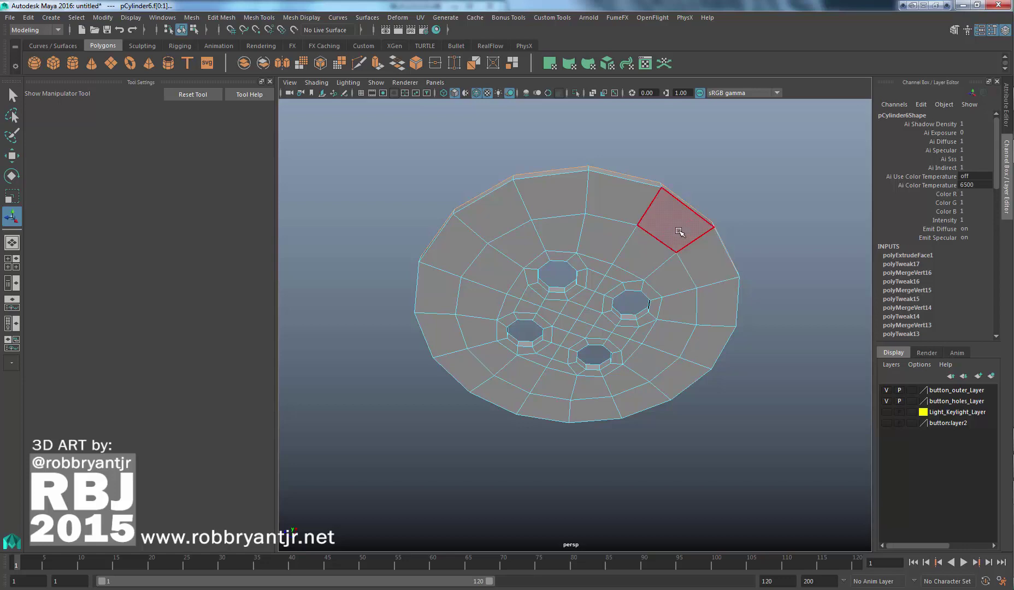
pyautogui.click(679, 232)
pyautogui.keyDown('shift'); pyautogui.doubleClick(707, 265); pyautogui.keyUp('shift')
pyautogui.moveTo(679, 237)
pyautogui.keyDown('alt'); pyautogui.mouseDown()
pyautogui.moveTo(691, 264)
pyautogui.moveTo(689, 312)
pyautogui.moveTo(691, 239)
pyautogui.mouseUp(); pyautogui.keyUp('alt')
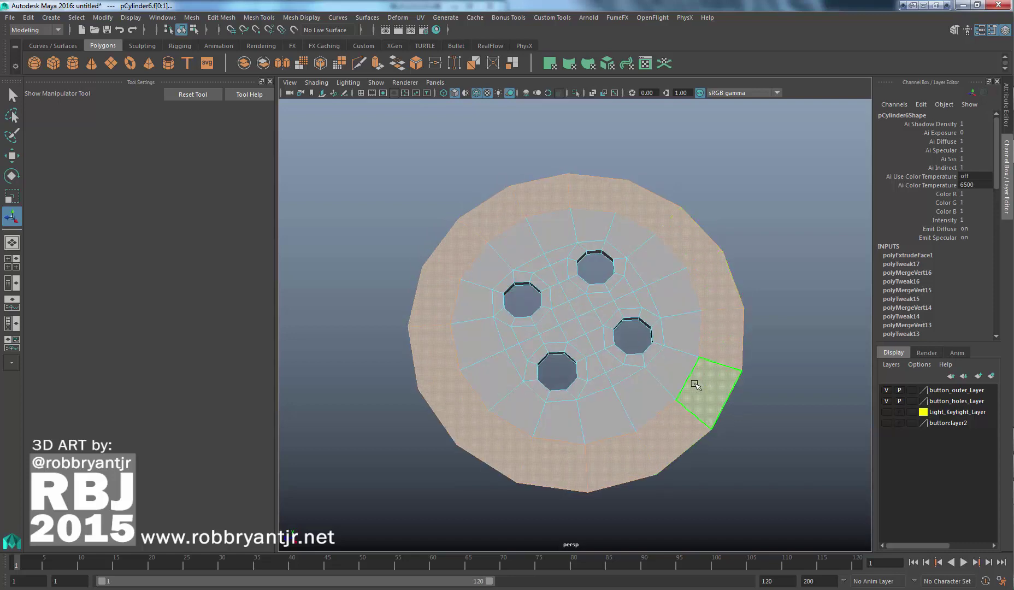
# Extrude the selected top and underside outer face rings with a thickness of 0.3 to form a raised rim
pyautogui.keyDown('alt'); pyautogui.moveTo(663, 372); pyautogui.dragTo(689, 370); pyautogui.keyUp('alt')
pyautogui.scroll(2, 689, 370)
pyautogui.scroll(1, 711, 345)
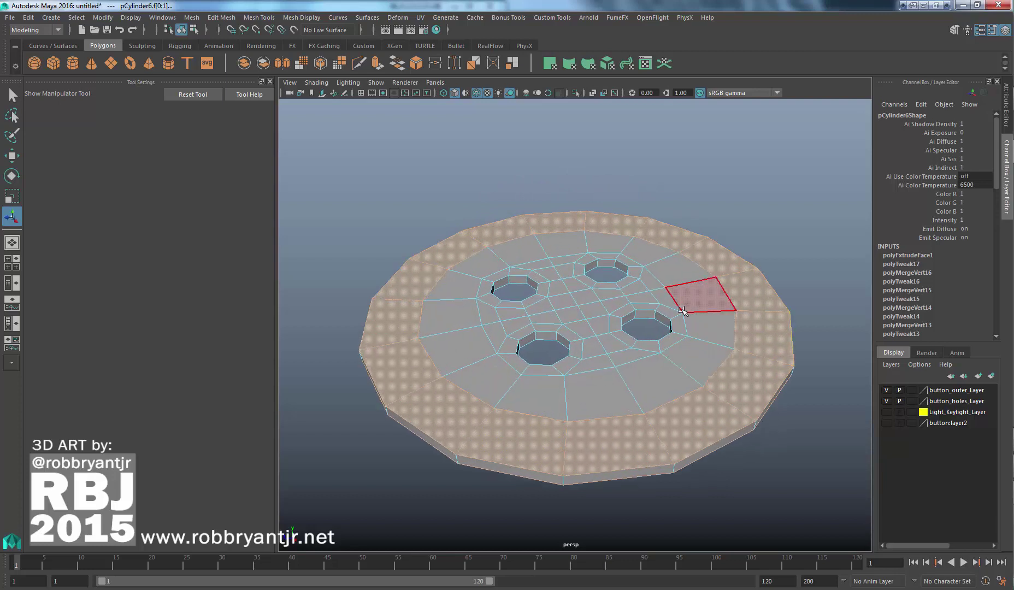
pyautogui.press('space')
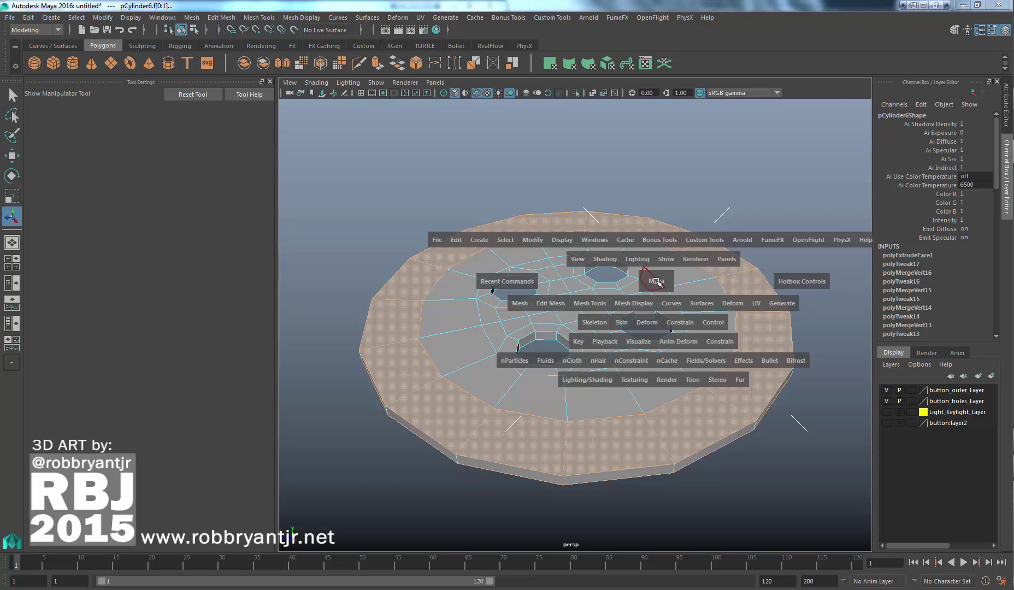
pyautogui.click(555, 305)
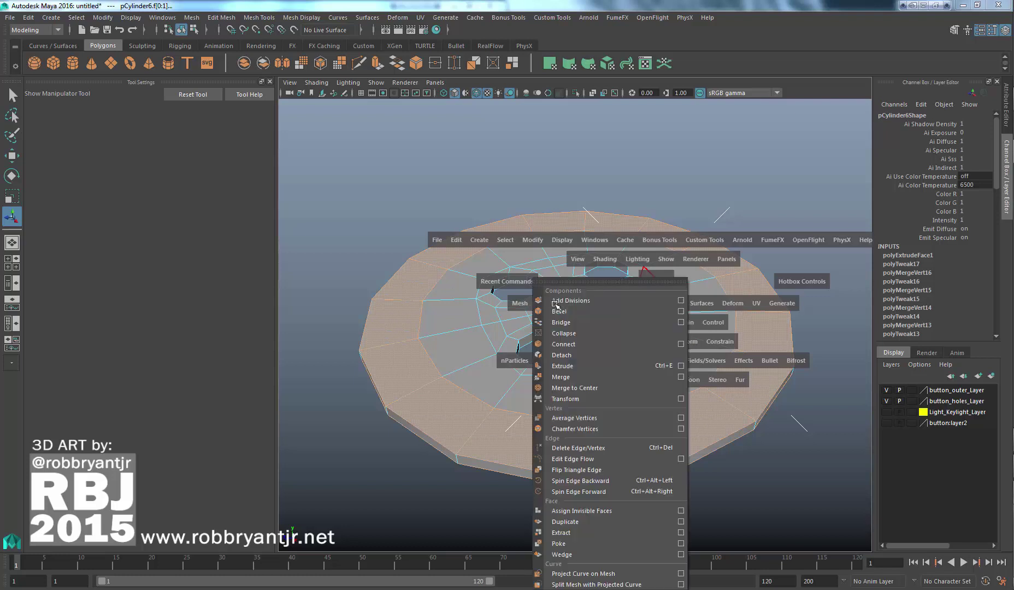
pyautogui.click(588, 365)
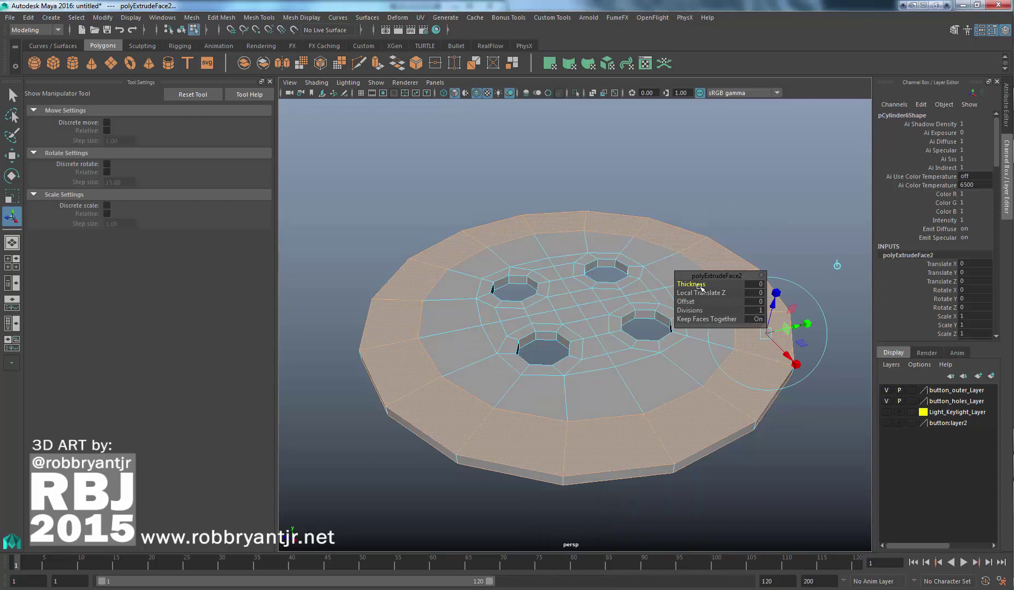
pyautogui.keyDown('alt'); pyautogui.moveTo(625, 272); pyautogui.dragTo(672, 281, button='right'); pyautogui.keyUp('alt')
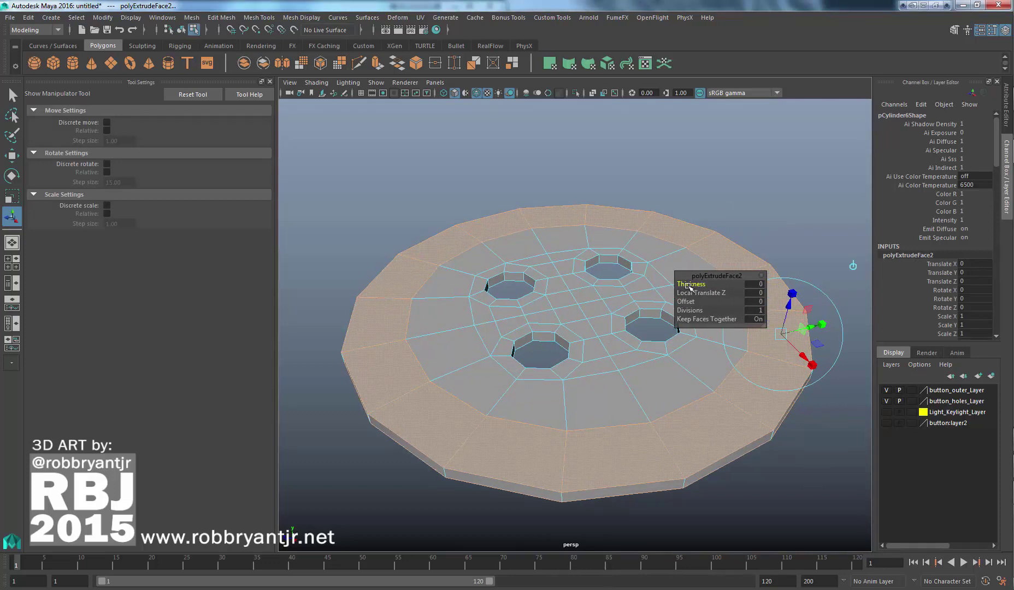
pyautogui.moveTo(689, 286); pyautogui.dragTo(690, 286)
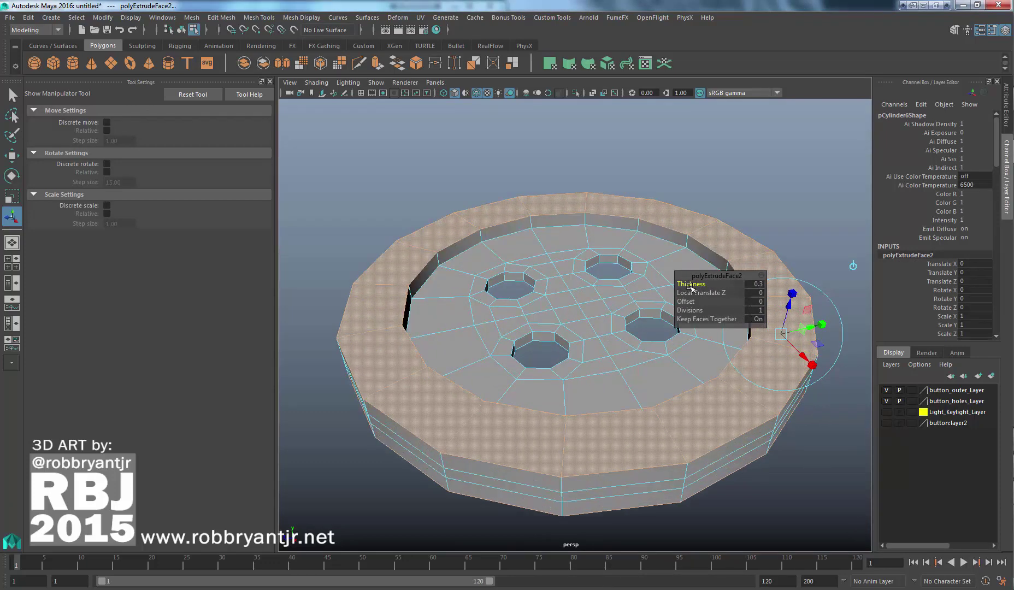
# Preview the raised rim with smoothing, and return to object mode with the button selected
pyautogui.press('3')
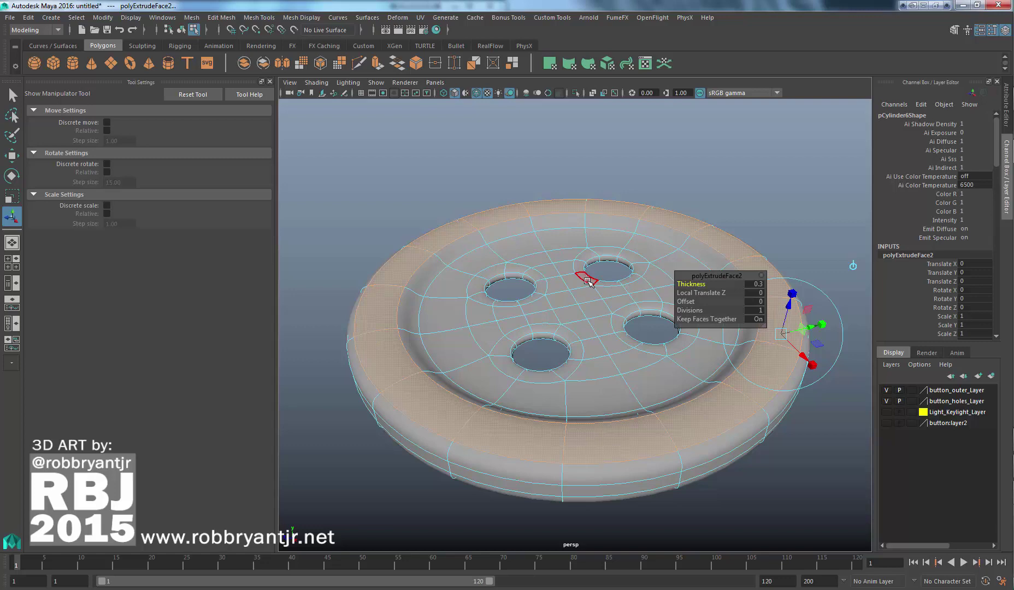
pyautogui.keyDown('alt'); pyautogui.moveTo(601, 287); pyautogui.dragTo(578, 288); pyautogui.keyUp('alt')
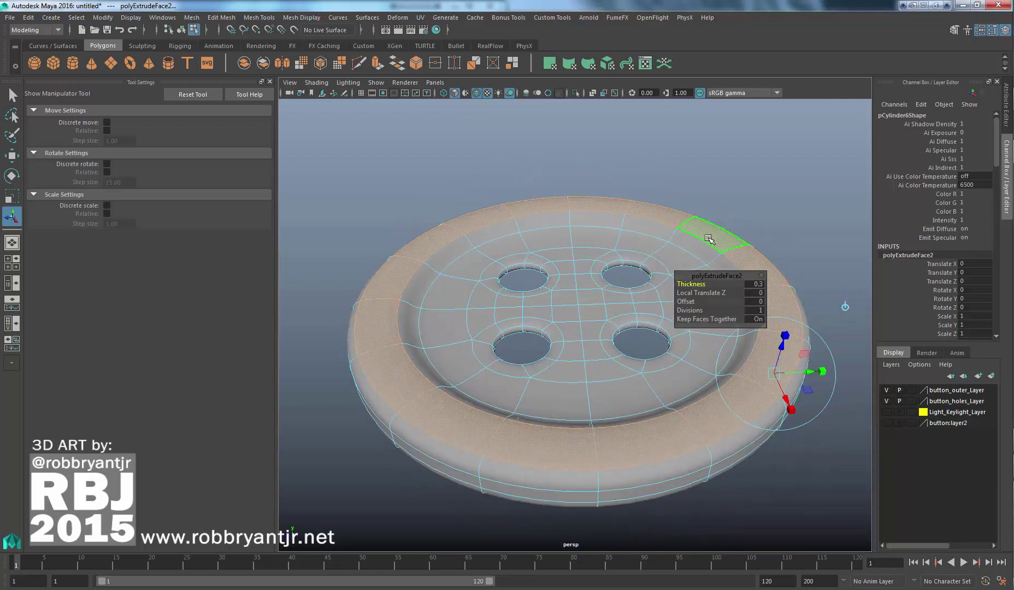
pyautogui.moveTo(707, 236); pyautogui.dragTo(787, 217, button='right')
pyautogui.click(787, 222)
pyautogui.keyDown('alt'); pyautogui.moveTo(702, 245); pyautogui.dragTo(719, 266); pyautogui.keyUp('alt')
pyautogui.click(739, 251)
# Turn off the smooth preview and inspect the inner wall of the raised rim up close
pyautogui.press('1')
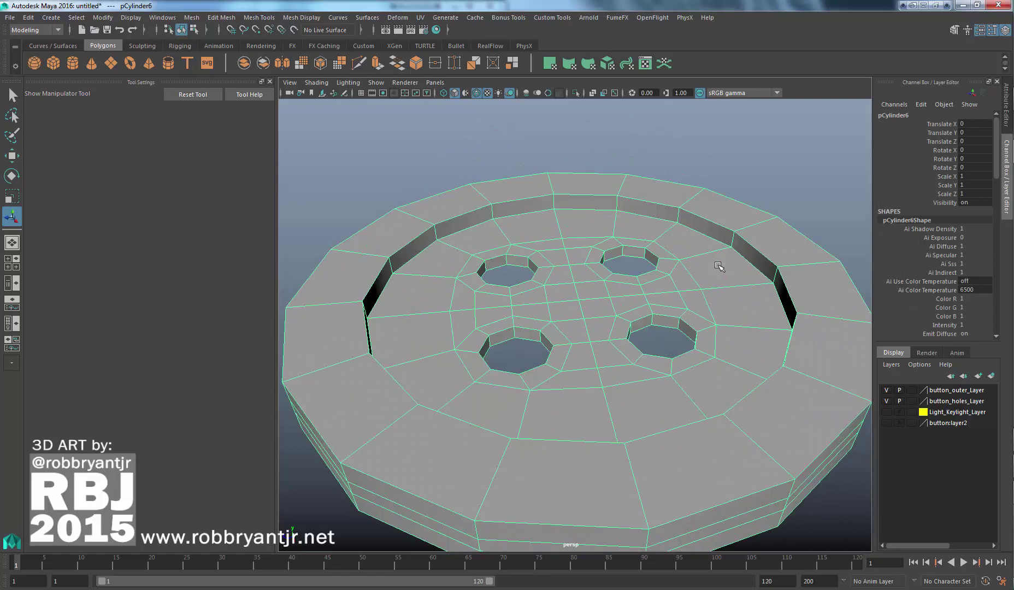
pyautogui.keyDown('alt'); pyautogui.moveTo(792, 284); pyautogui.dragTo(797, 298); pyautogui.keyUp('alt')
pyautogui.keyDown('alt'); pyautogui.moveTo(736, 258); pyautogui.dragTo(713, 230, button='middle'); pyautogui.keyUp('alt')
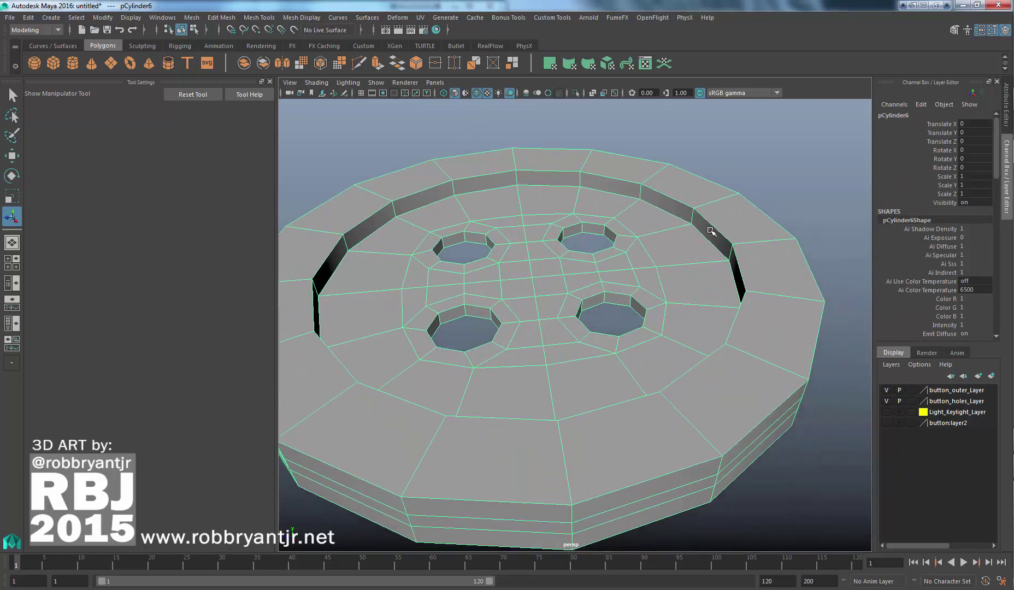
pyautogui.keyDown('alt'); pyautogui.moveTo(713, 230); pyautogui.dragTo(804, 280, button='right'); pyautogui.keyUp('alt')
pyautogui.keyDown('alt'); pyautogui.moveTo(804, 281); pyautogui.dragTo(765, 288, button='middle'); pyautogui.keyUp('alt')
pyautogui.keyDown('alt'); pyautogui.moveTo(722, 267); pyautogui.dragTo(732, 265); pyautogui.keyUp('alt')
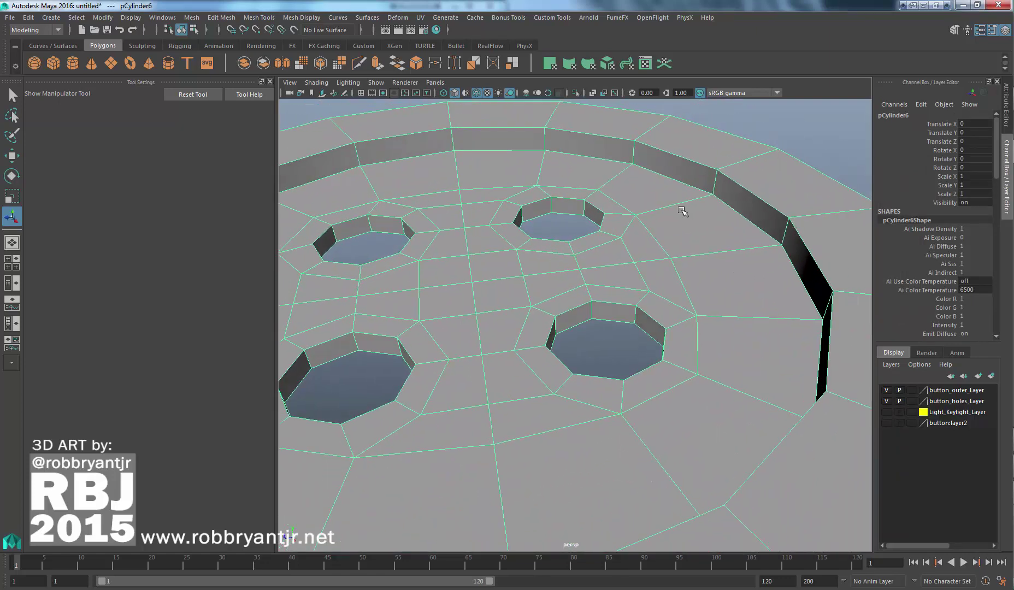
pyautogui.keyDown('alt'); pyautogui.moveTo(755, 228); pyautogui.dragTo(659, 198, button='right'); pyautogui.keyUp('alt')
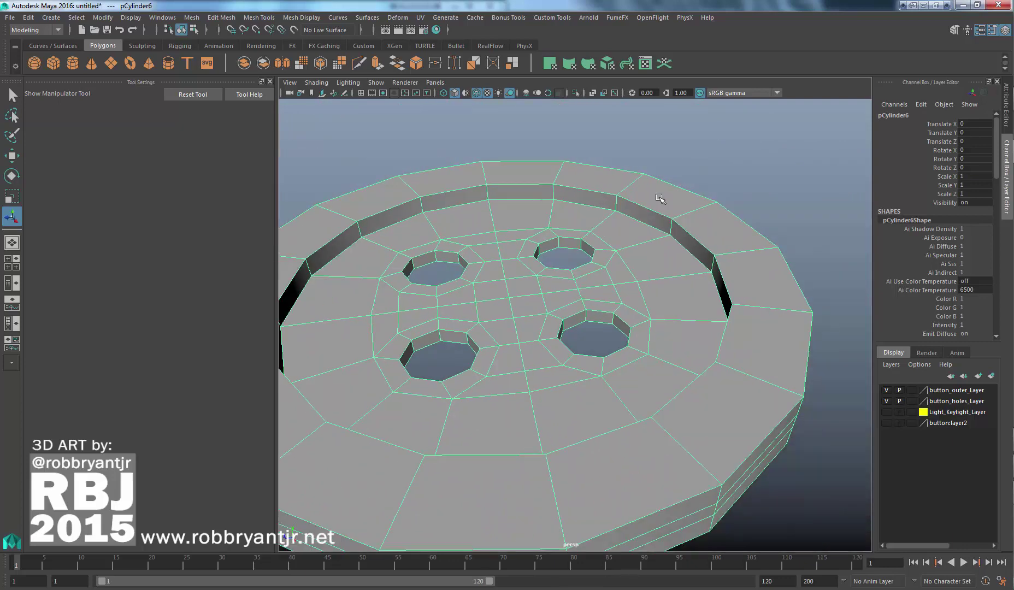
# Activate the Insert Edge Loop tool with its settings shown, and reset them to their defaults
pyautogui.press('space')
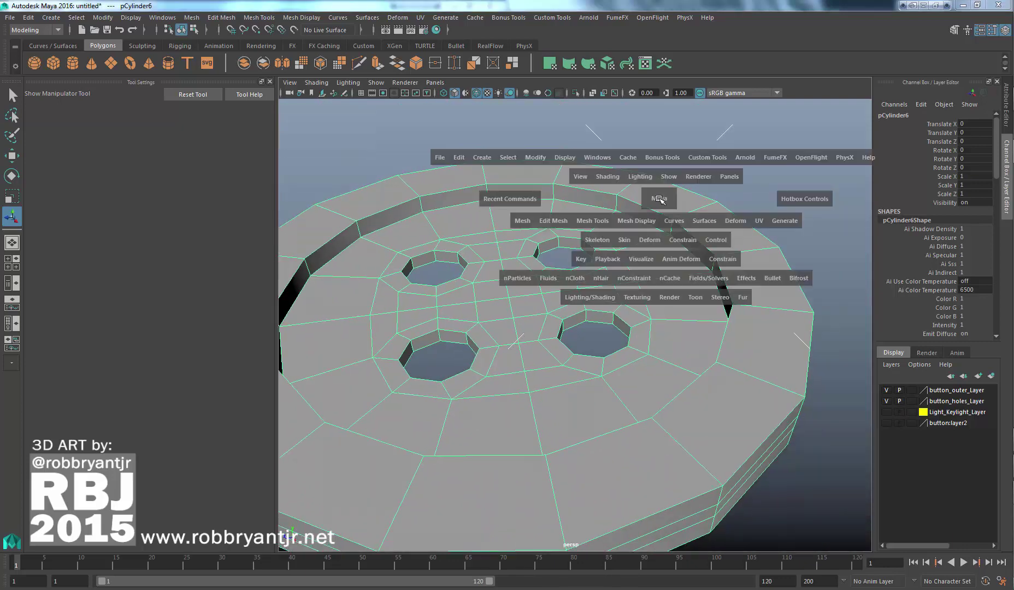
pyautogui.click(593, 219)
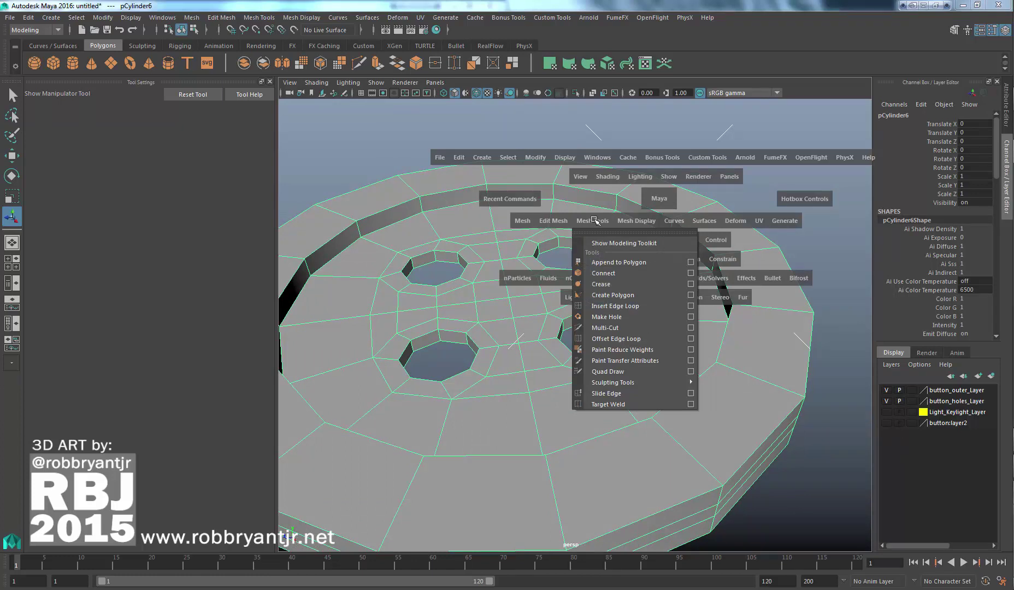
pyautogui.click(553, 220)
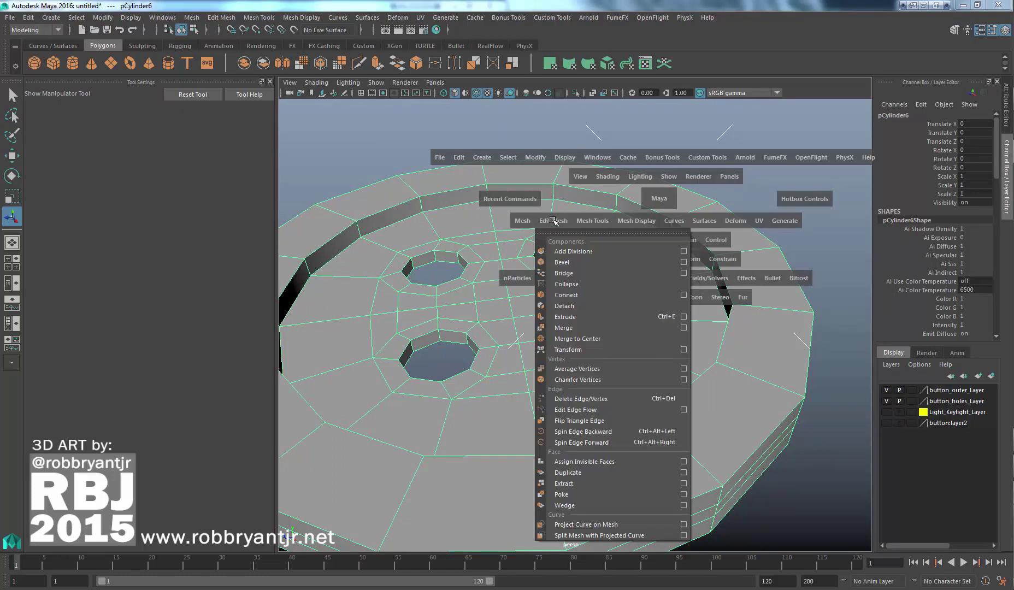
pyautogui.click(553, 220)
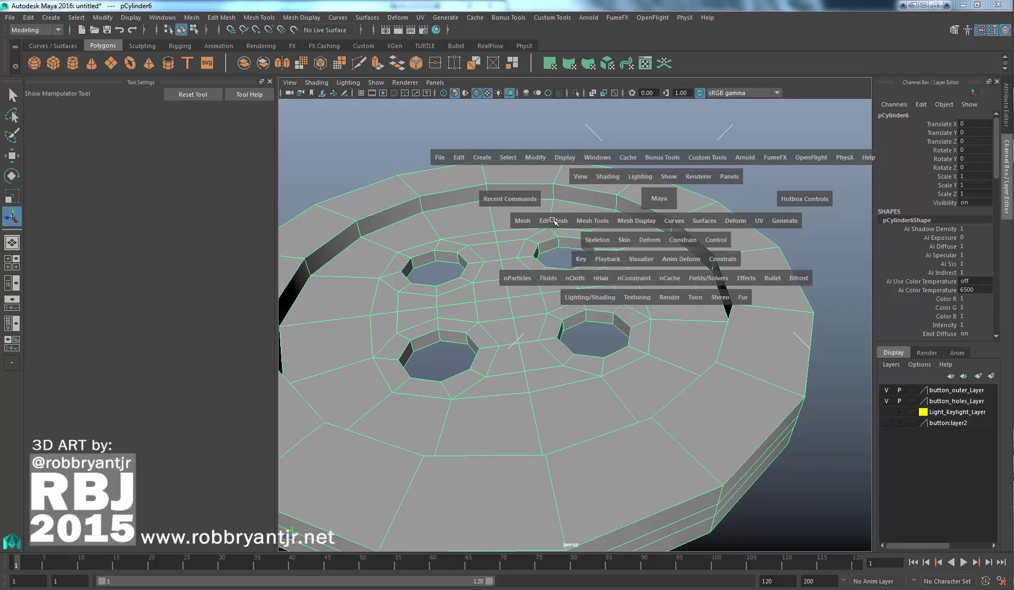
pyautogui.click(599, 220)
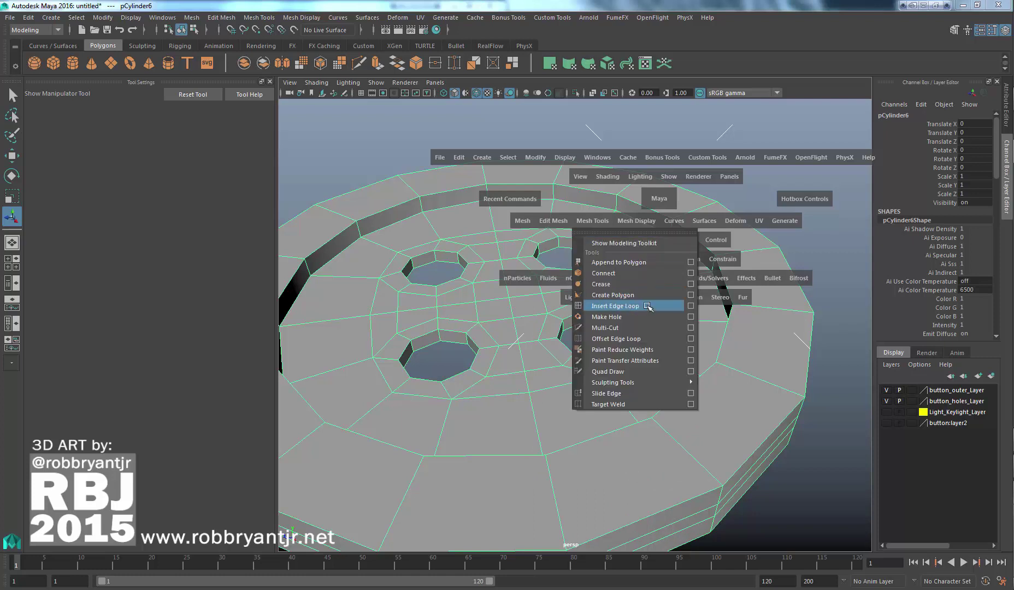
pyautogui.click(691, 306)
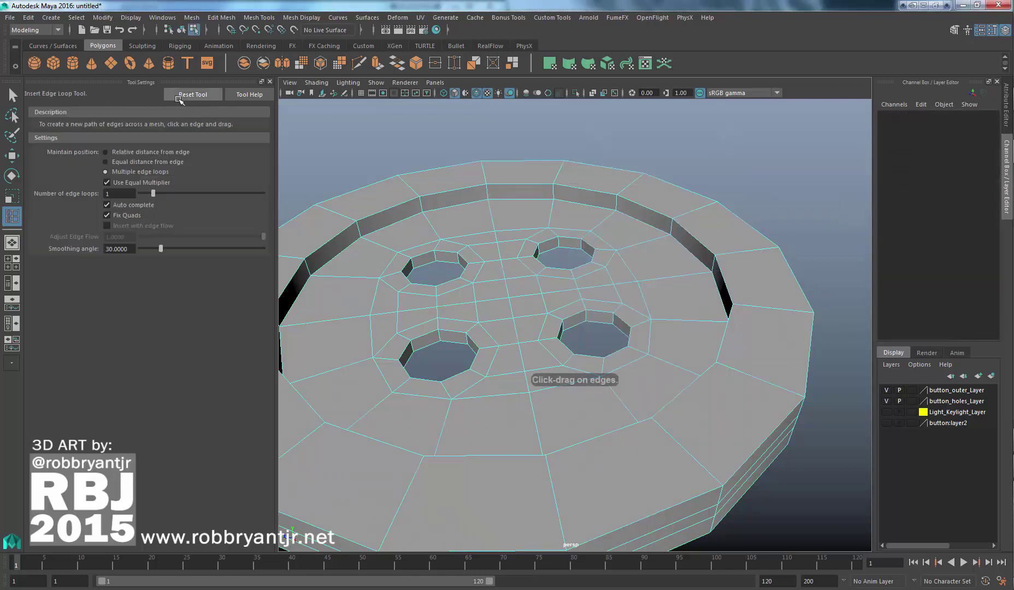
pyautogui.click(193, 95)
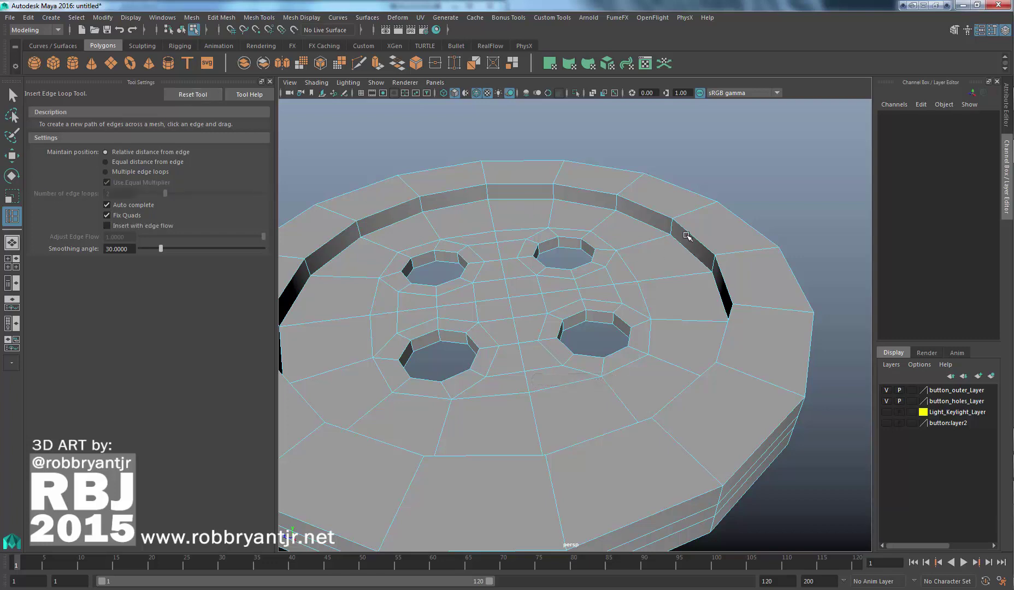
# Insert two supporting edge loops near the base of the rim's inner wall, one on the wall and one on the adjoining floor
pyautogui.keyDown('alt'); pyautogui.moveTo(695, 245); pyautogui.dragTo(761, 285, button='right'); pyautogui.keyUp('alt')
pyautogui.keyDown('alt'); pyautogui.moveTo(678, 288); pyautogui.dragTo(660, 281); pyautogui.keyUp('alt')
pyautogui.keyDown('alt'); pyautogui.moveTo(628, 258); pyautogui.dragTo(704, 297, button='right'); pyautogui.keyUp('alt')
pyautogui.keyDown('alt'); pyautogui.moveTo(704, 296); pyautogui.dragTo(654, 273); pyautogui.keyUp('alt')
pyautogui.keyDown('alt'); pyautogui.moveTo(632, 237); pyautogui.dragTo(724, 239, button='right'); pyautogui.keyUp('alt')
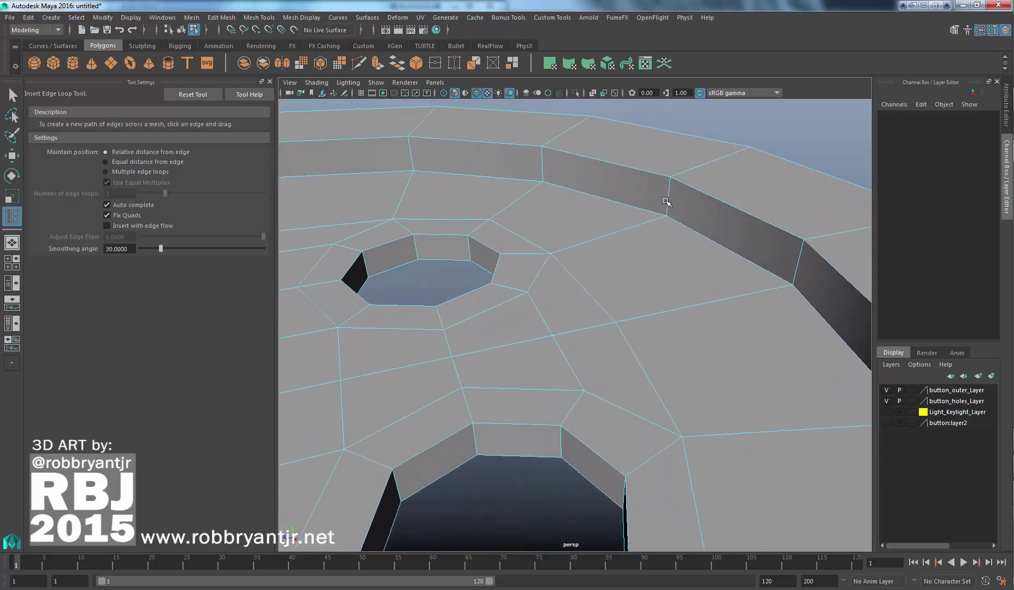
pyautogui.moveTo(665, 207)
pyautogui.mouseDown()
pyautogui.moveTo(669, 178)
pyautogui.moveTo(668, 215)
pyautogui.moveTo(668, 205)
pyautogui.mouseUp()
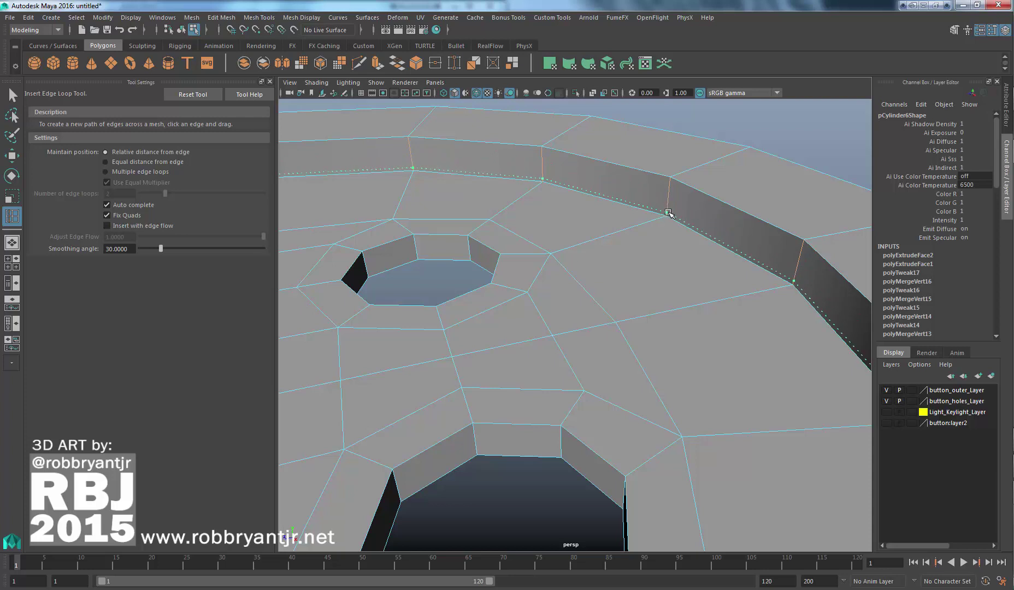
pyautogui.moveTo(667, 210); pyautogui.dragTo(661, 218)
# Turn on the smooth preview and examine the crease where the raised rim meets the button's recessed floor
pyautogui.keyDown('alt'); pyautogui.moveTo(735, 203); pyautogui.dragTo(649, 213, button='right'); pyautogui.keyUp('alt')
pyautogui.press('3')
pyautogui.moveTo(652, 234)
pyautogui.keyDown('alt'); pyautogui.mouseDown()
pyautogui.moveTo(635, 233)
pyautogui.moveTo(665, 244)
pyautogui.mouseUp(); pyautogui.keyUp('alt')
pyautogui.keyDown('alt'); pyautogui.moveTo(724, 241); pyautogui.dragTo(671, 263, button='right'); pyautogui.keyUp('alt')
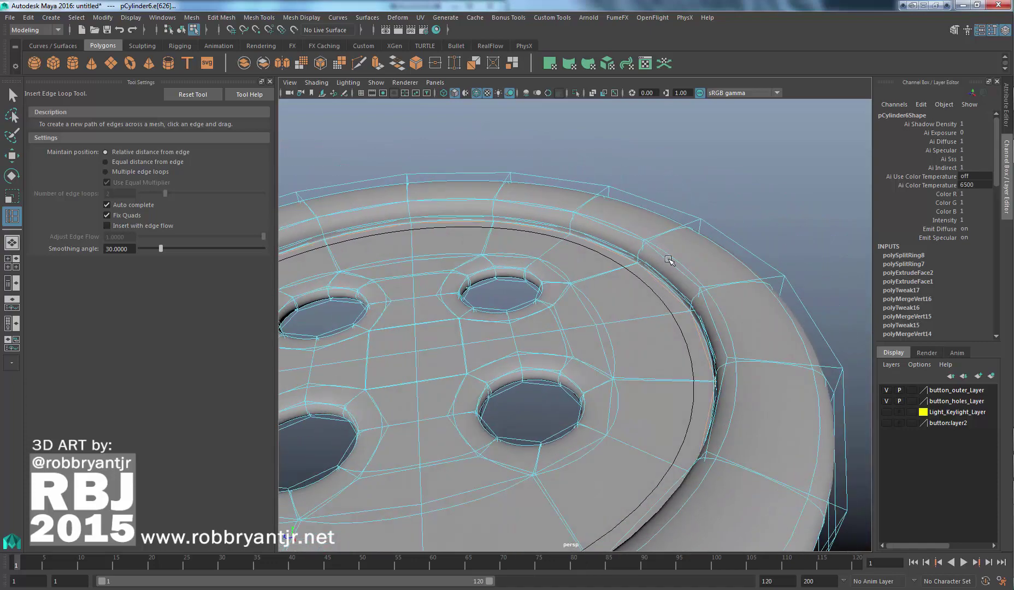
pyautogui.keyDown('alt'); pyautogui.moveTo(672, 263); pyautogui.dragTo(670, 291); pyautogui.keyUp('alt')
pyautogui.keyDown('alt'); pyautogui.moveTo(756, 293); pyautogui.dragTo(683, 293, button='right'); pyautogui.keyUp('alt')
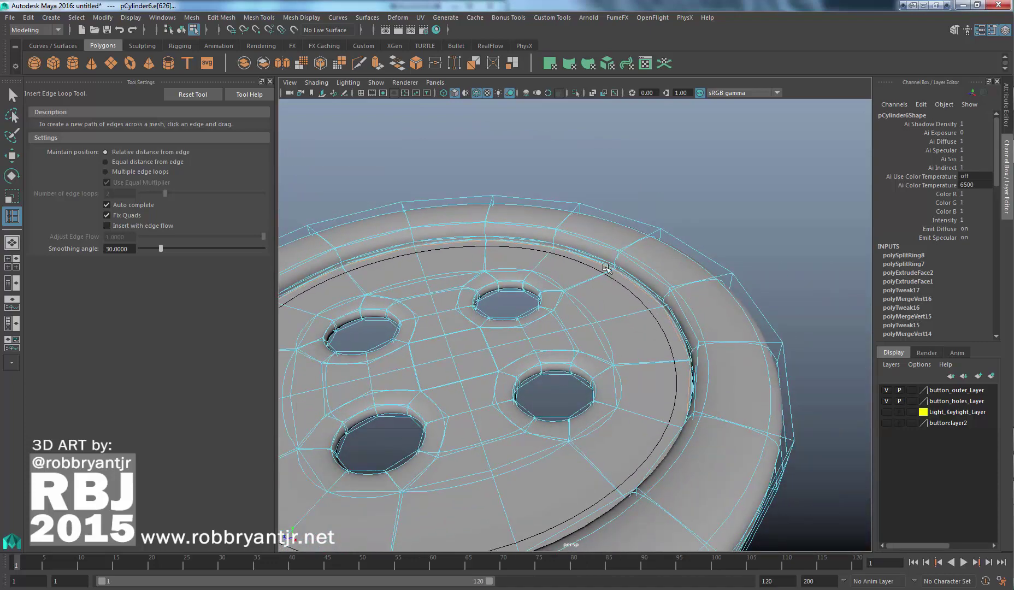
pyautogui.keyDown('alt'); pyautogui.moveTo(565, 256); pyautogui.dragTo(614, 249, button='right'); pyautogui.keyUp('alt')
pyautogui.keyDown('alt'); pyautogui.moveTo(713, 324); pyautogui.dragTo(694, 270); pyautogui.keyUp('alt')
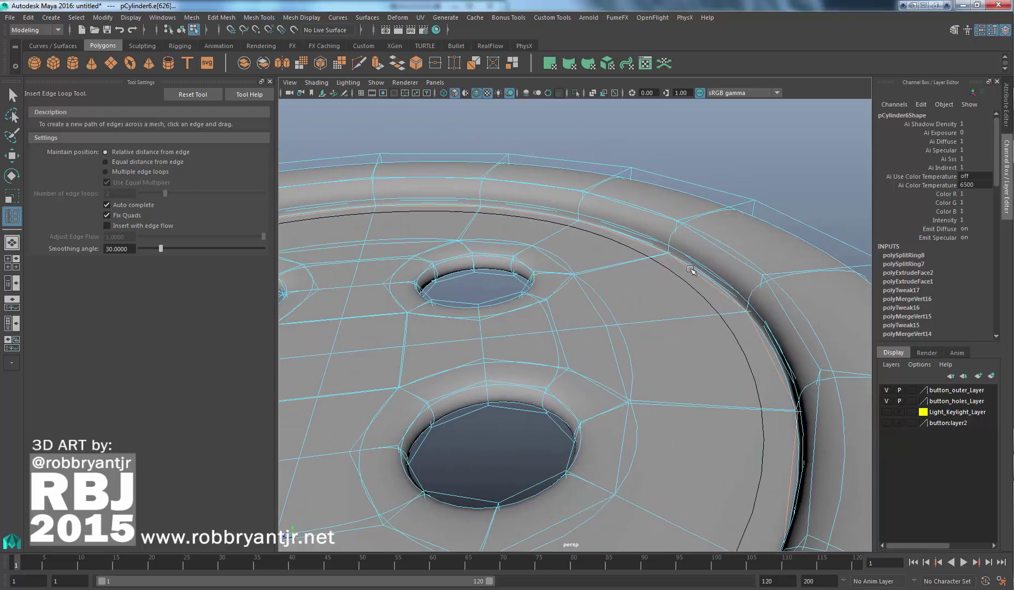
# Insert an edge loop around the upper part of the raised rim's inner wall and check the rim in smooth preview
pyautogui.keyDown('alt'); pyautogui.moveTo(694, 269); pyautogui.dragTo(722, 274, button='right'); pyautogui.keyUp('alt')
pyautogui.keyDown('alt'); pyautogui.moveTo(722, 274); pyautogui.dragTo(715, 293, button='middle'); pyautogui.keyUp('alt')
pyautogui.keyDown('alt'); pyautogui.moveTo(714, 294); pyautogui.dragTo(711, 285); pyautogui.keyUp('alt')
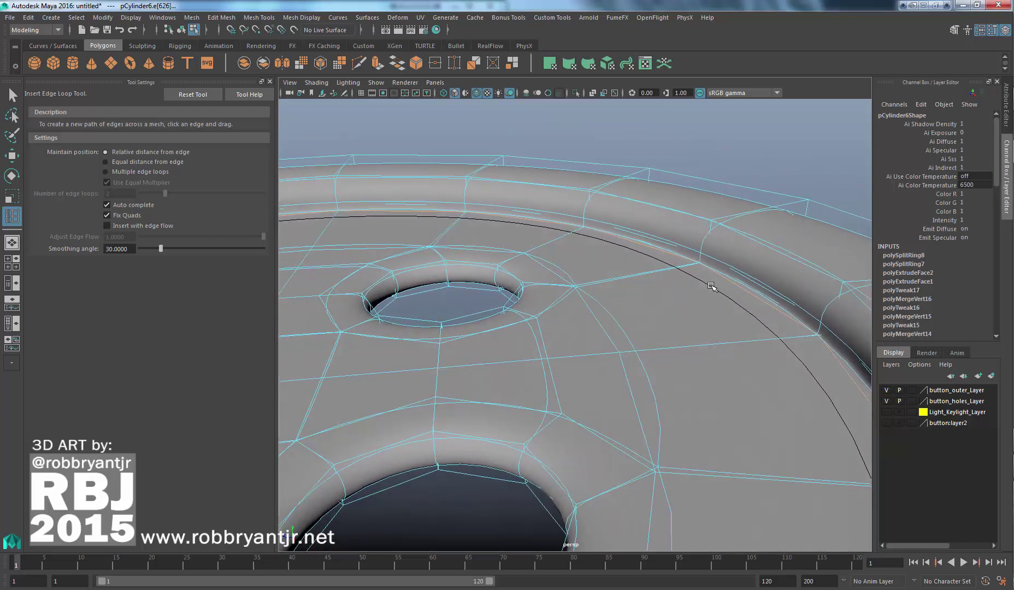
pyautogui.press('1')
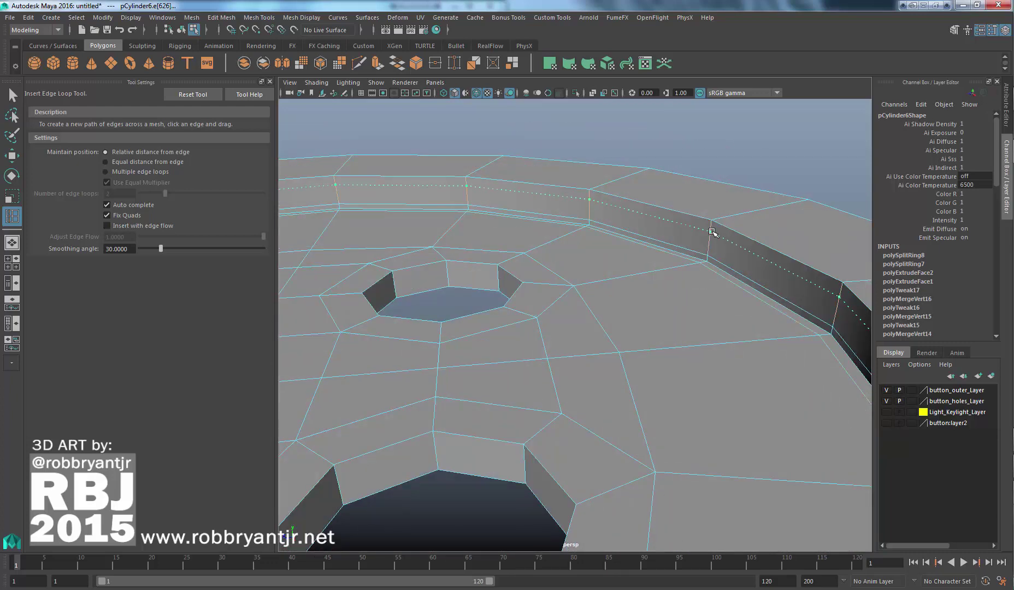
pyautogui.click(712, 231)
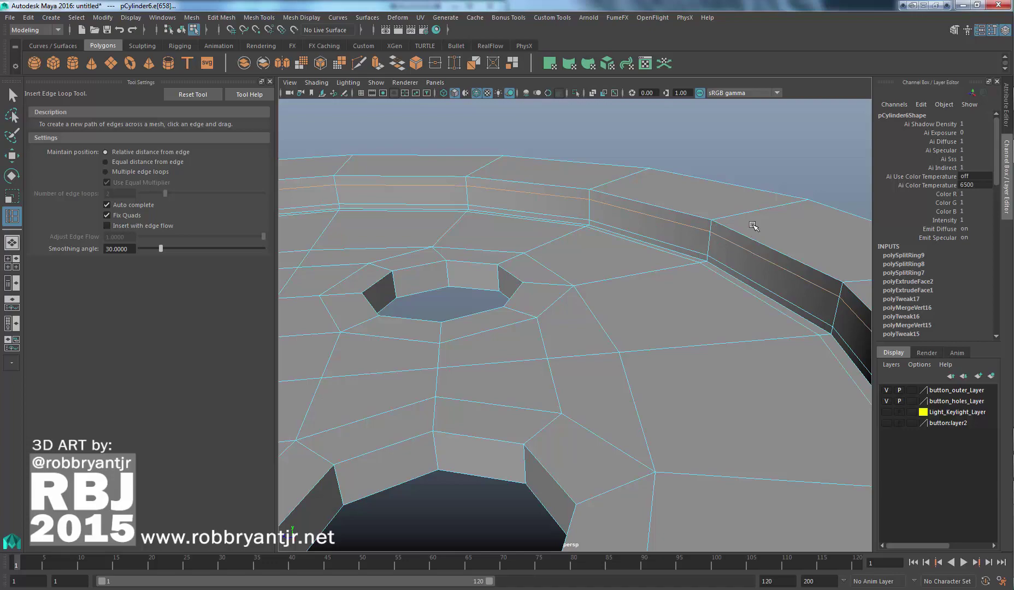
pyautogui.press('2')
pyautogui.keyDown('alt'); pyautogui.moveTo(767, 247); pyautogui.dragTo(705, 268, button='right'); pyautogui.keyUp('alt')
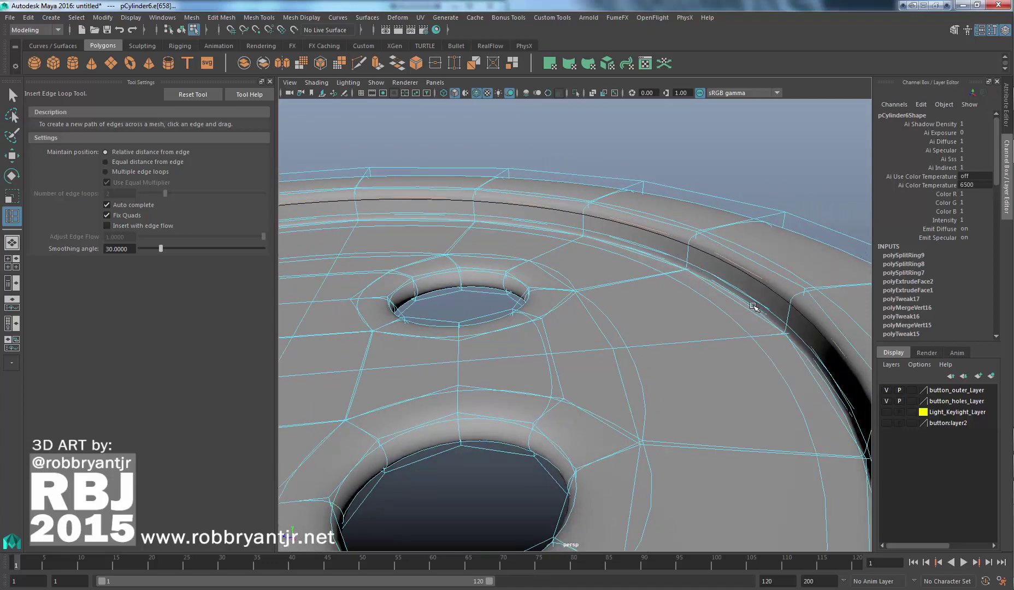
pyautogui.keyDown('alt'); pyautogui.moveTo(752, 329); pyautogui.dragTo(783, 331); pyautogui.keyUp('alt')
pyautogui.keyDown('alt'); pyautogui.moveTo(783, 330); pyautogui.dragTo(661, 337, button='right'); pyautogui.keyUp('alt')
pyautogui.keyDown('alt'); pyautogui.moveTo(664, 350); pyautogui.dragTo(613, 245); pyautogui.keyUp('alt')
# Insert supporting edge loops around the button's outer side wall with the smooth preview off, and turn the preview back on
pyautogui.press('1')
pyautogui.keyDown('alt'); pyautogui.moveTo(614, 244); pyautogui.dragTo(591, 192, button='right'); pyautogui.keyUp('alt')
pyautogui.keyDown('alt'); pyautogui.moveTo(591, 193); pyautogui.dragTo(591, 224); pyautogui.keyUp('alt')
pyautogui.keyDown('alt'); pyautogui.moveTo(591, 224); pyautogui.dragTo(724, 266, button='right'); pyautogui.keyUp('alt')
pyautogui.moveTo(677, 249); pyautogui.dragTo(681, 221)
pyautogui.click(671, 257)
pyautogui.keyDown('alt'); pyautogui.moveTo(672, 221); pyautogui.dragTo(624, 218, button='right'); pyautogui.keyUp('alt')
pyautogui.keyDown('alt'); pyautogui.moveTo(625, 218); pyautogui.dragTo(656, 353); pyautogui.keyUp('alt')
pyautogui.keyDown('alt'); pyautogui.moveTo(656, 353); pyautogui.dragTo(544, 248, button='right'); pyautogui.keyUp('alt')
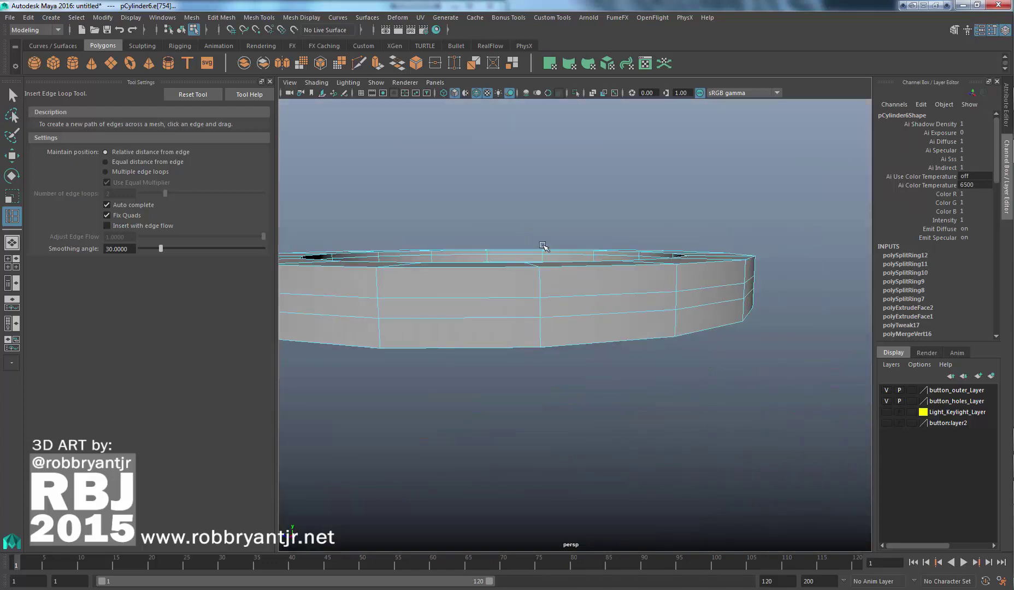
pyautogui.keyDown('alt'); pyautogui.moveTo(544, 249); pyautogui.dragTo(606, 275); pyautogui.keyUp('alt')
pyautogui.press('2')
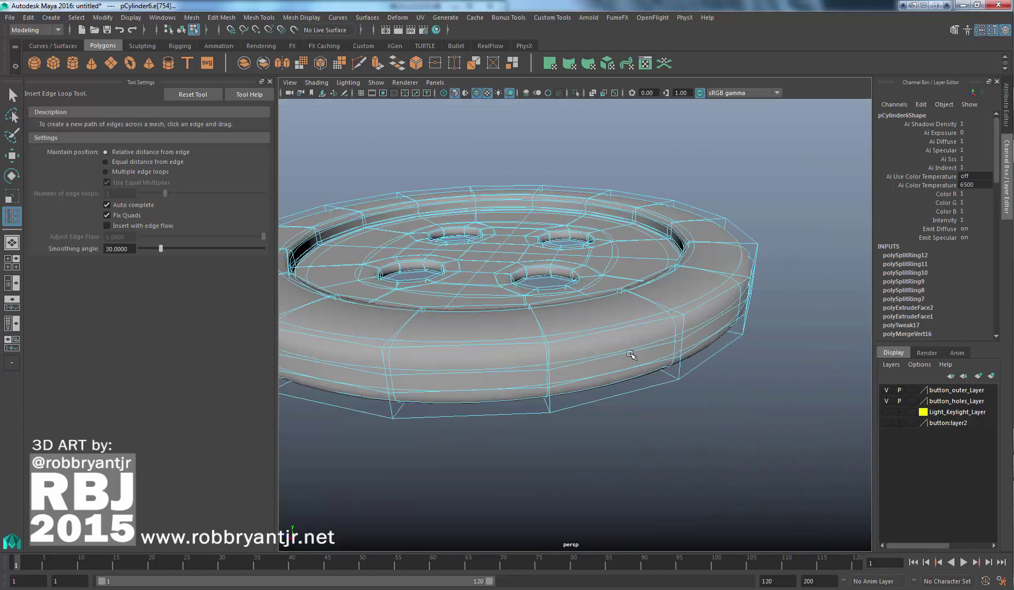
# Try to insert edge loops placed by hand on the inner walls of two of the button holes
pyautogui.keyDown('alt'); pyautogui.moveTo(627, 318); pyautogui.dragTo(699, 369); pyautogui.keyUp('alt')
pyautogui.keyDown('alt'); pyautogui.moveTo(700, 369); pyautogui.dragTo(739, 399, button='middle'); pyautogui.keyUp('alt')
pyautogui.keyDown('alt'); pyautogui.moveTo(739, 399); pyautogui.dragTo(694, 377, button='right'); pyautogui.keyUp('alt')
pyautogui.keyDown('alt'); pyautogui.moveTo(536, 272); pyautogui.dragTo(743, 344, button='right'); pyautogui.keyUp('alt')
pyautogui.keyDown('alt'); pyautogui.moveTo(742, 344); pyautogui.dragTo(675, 344); pyautogui.keyUp('alt')
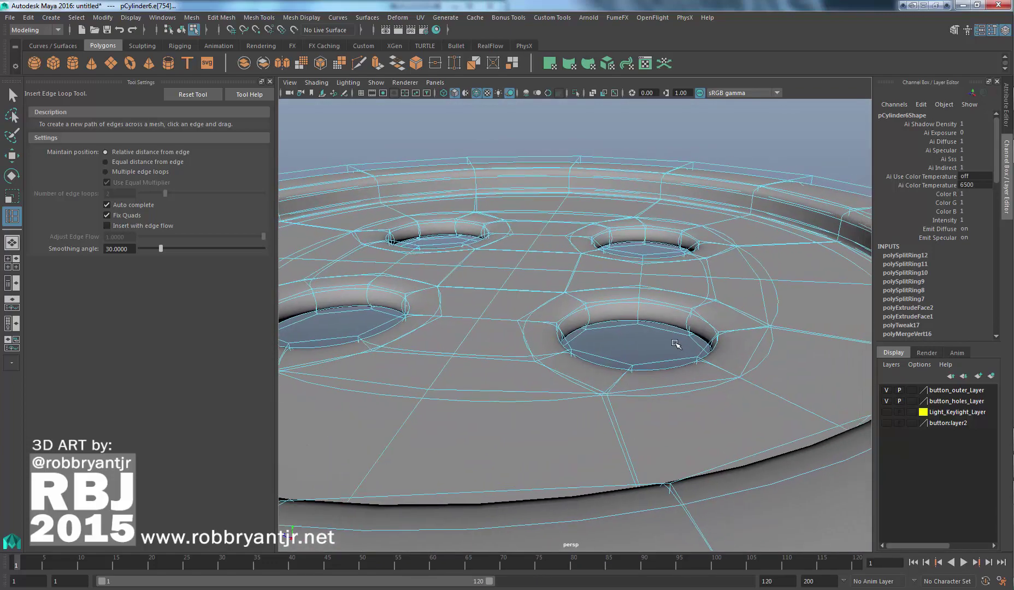
pyautogui.keyDown('alt'); pyautogui.moveTo(648, 328); pyautogui.dragTo(674, 335, button='right'); pyautogui.keyUp('alt')
pyautogui.keyDown('alt'); pyautogui.moveTo(662, 310); pyautogui.dragTo(732, 348, button='middle'); pyautogui.keyUp('alt')
pyautogui.keyDown('alt'); pyautogui.moveTo(752, 359); pyautogui.dragTo(735, 360, button='right'); pyautogui.keyUp('alt')
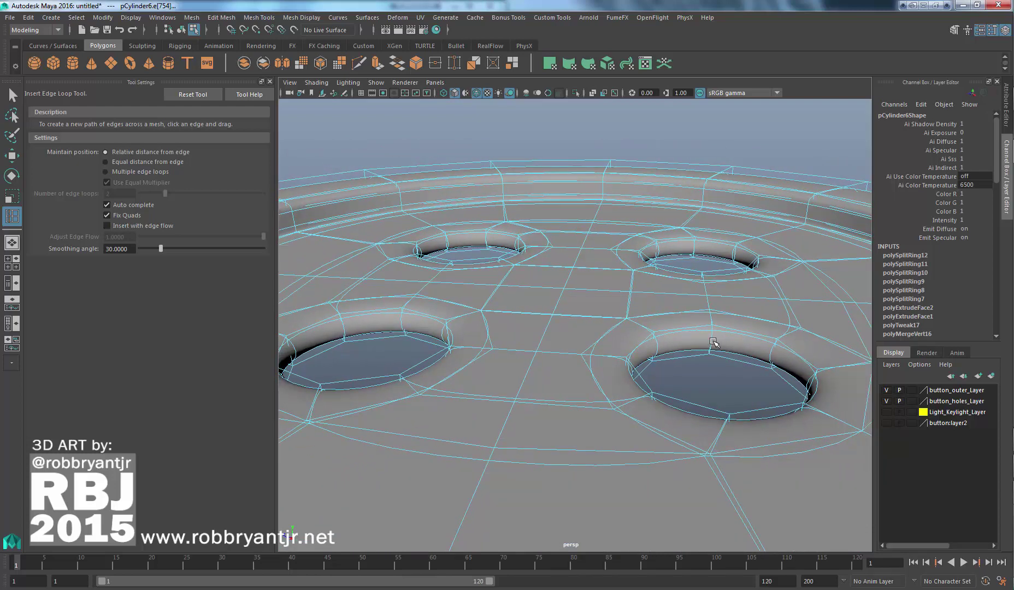
pyautogui.moveTo(712, 340); pyautogui.dragTo(712, 352)
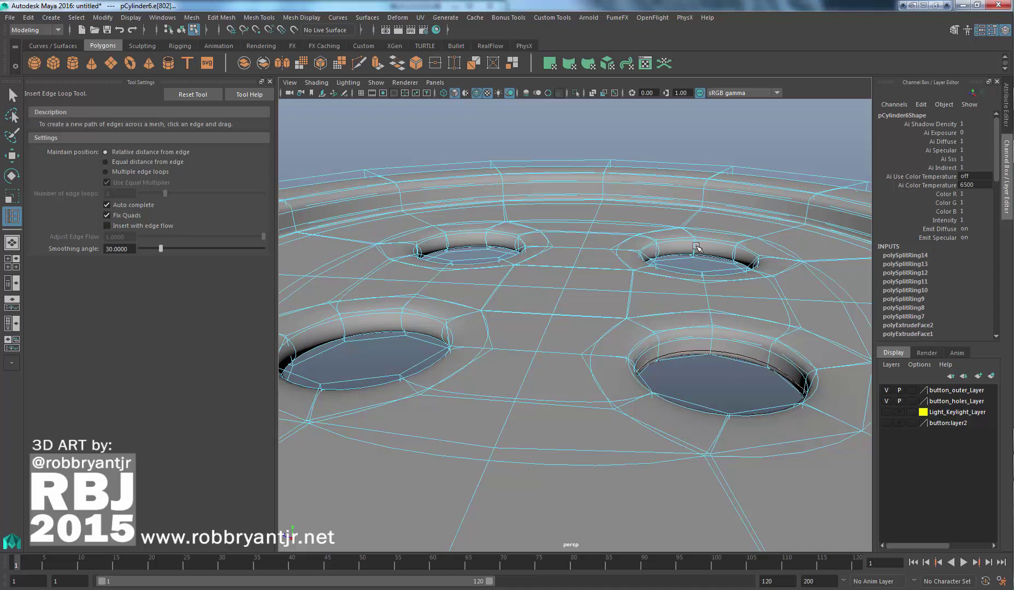
pyautogui.moveTo(696, 247); pyautogui.dragTo(696, 258)
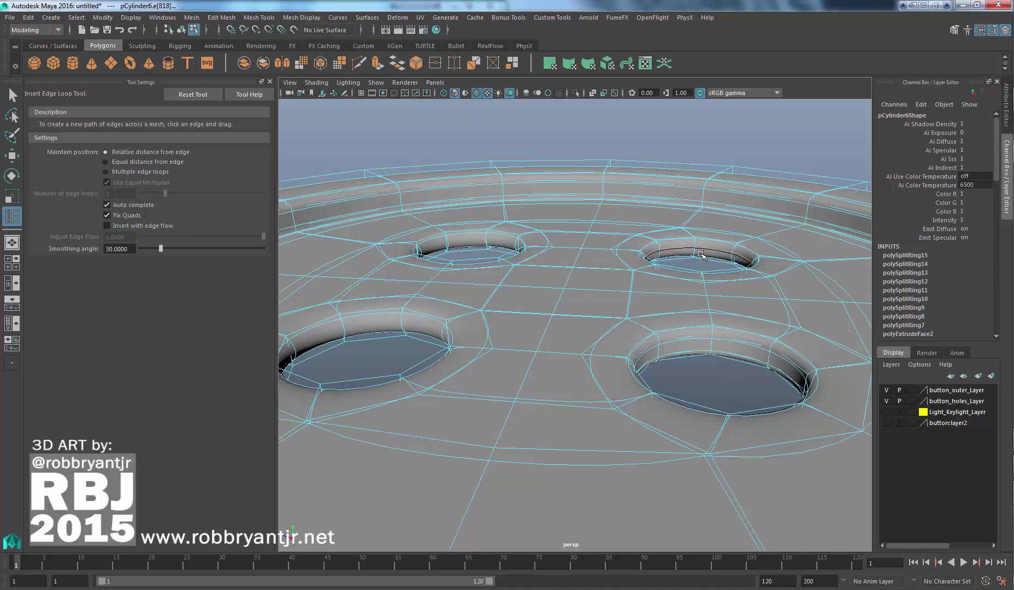
# Undo the edge loops just inserted in the two button holes
pyautogui.hotkey('ctrl', 'z')
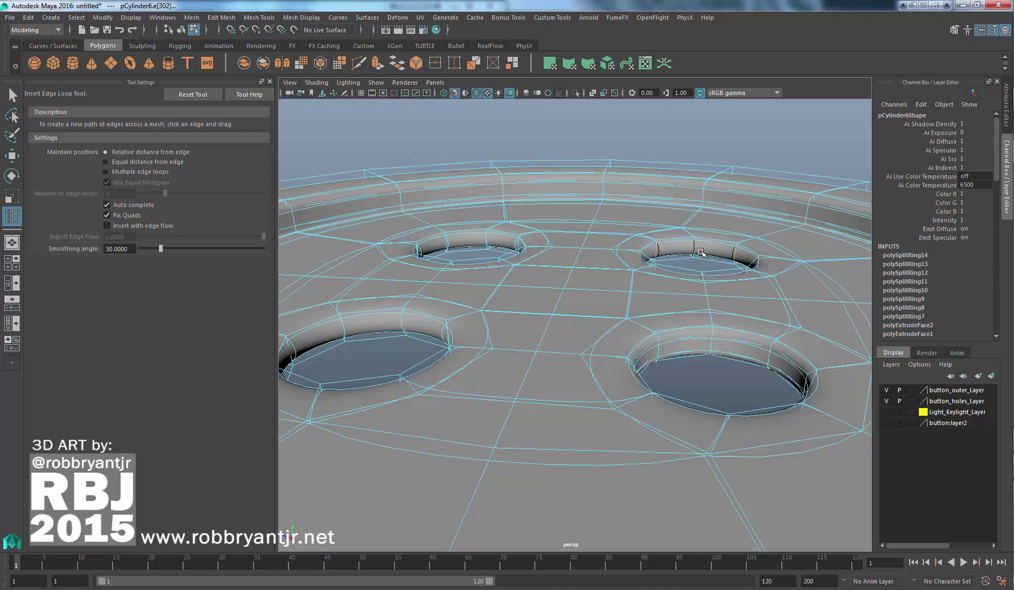
pyautogui.hotkey('ctrl', 'z')
pyautogui.moveTo(720, 390)
pyautogui.keyDown('alt'); pyautogui.mouseDown()
pyautogui.moveTo(720, 354)
pyautogui.moveTo(726, 370)
pyautogui.mouseUp(); pyautogui.keyUp('alt')
pyautogui.hotkey('ctrl', 'z')
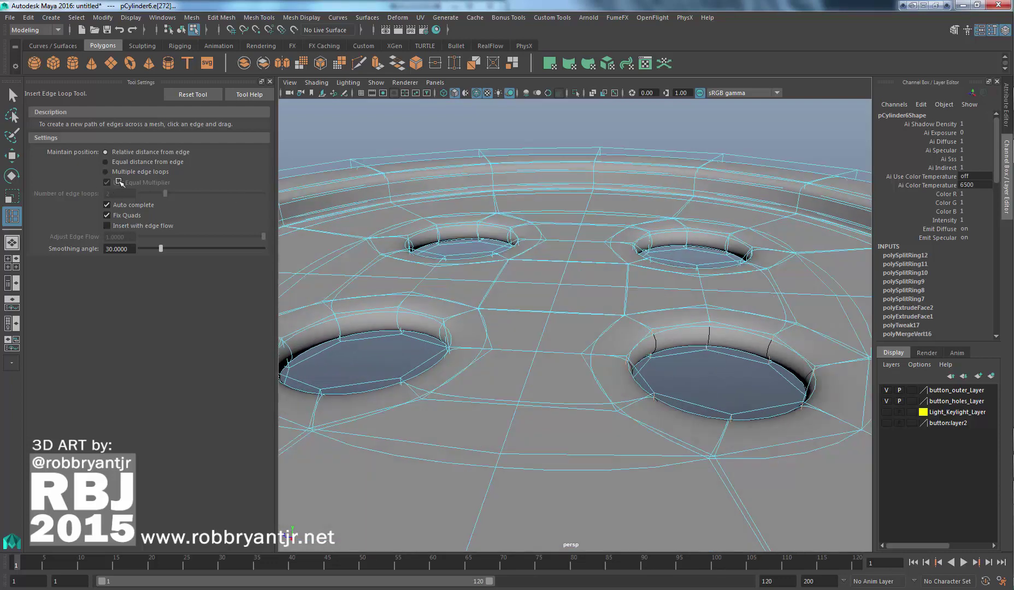
# Switch the Insert Edge Loop tool to multiple edge loops with 2 loops, and insert them in the walls of all four holes
pyautogui.click(120, 173)
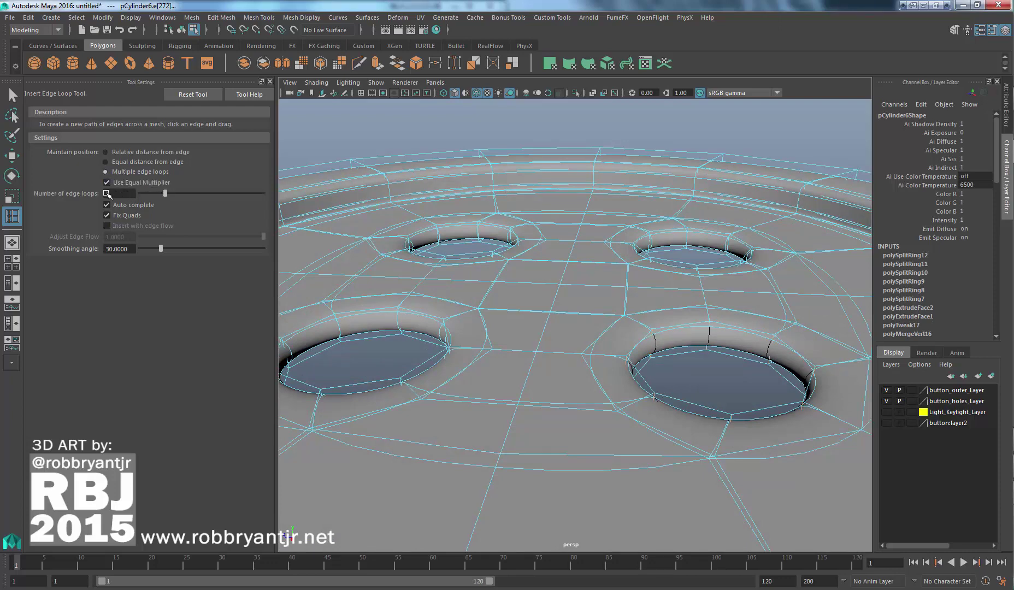
pyautogui.keyDown('alt'); pyautogui.moveTo(780, 366); pyautogui.dragTo(718, 351); pyautogui.keyUp('alt')
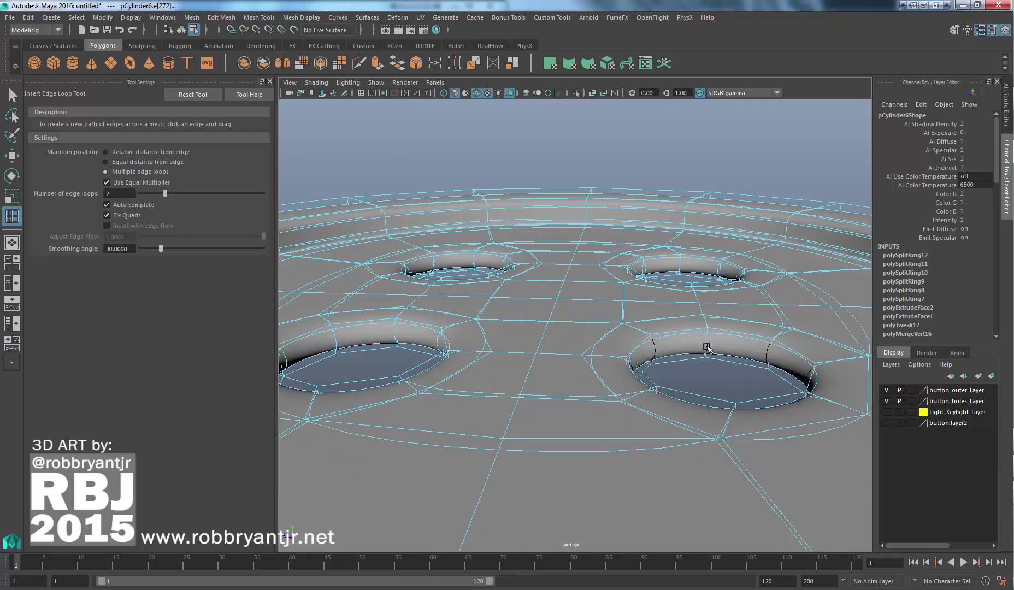
pyautogui.click(707, 346)
pyautogui.keyDown('alt'); pyautogui.moveTo(721, 343); pyautogui.dragTo(734, 467, button='middle'); pyautogui.keyUp('alt')
pyautogui.click(685, 309)
pyautogui.keyDown('alt'); pyautogui.moveTo(685, 330); pyautogui.dragTo(747, 344, button='middle'); pyautogui.keyUp('alt')
pyautogui.click(537, 313)
pyautogui.keyDown('alt'); pyautogui.moveTo(538, 361); pyautogui.dragTo(581, 296, button='middle'); pyautogui.keyUp('alt')
pyautogui.click(578, 371)
# Leave the Insert Edge Loop tool for the Move tool, return to object mode and deselect the button
pyautogui.keyDown('alt'); pyautogui.moveTo(593, 365); pyautogui.dragTo(489, 356, button='right'); pyautogui.keyUp('alt')
pyautogui.keyDown('alt'); pyautogui.moveTo(490, 356); pyautogui.dragTo(527, 376); pyautogui.keyUp('alt')
pyautogui.keyDown('alt'); pyautogui.moveTo(527, 376); pyautogui.dragTo(394, 331, button='right'); pyautogui.keyUp('alt')
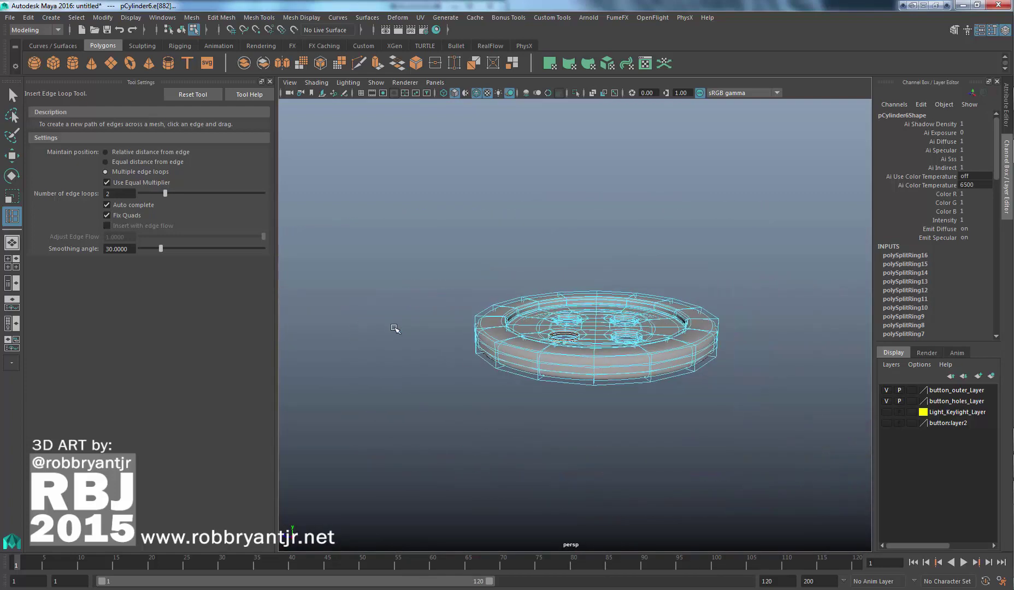
pyautogui.keyDown('alt'); pyautogui.moveTo(394, 330); pyautogui.dragTo(484, 353); pyautogui.keyUp('alt')
pyautogui.press('w')
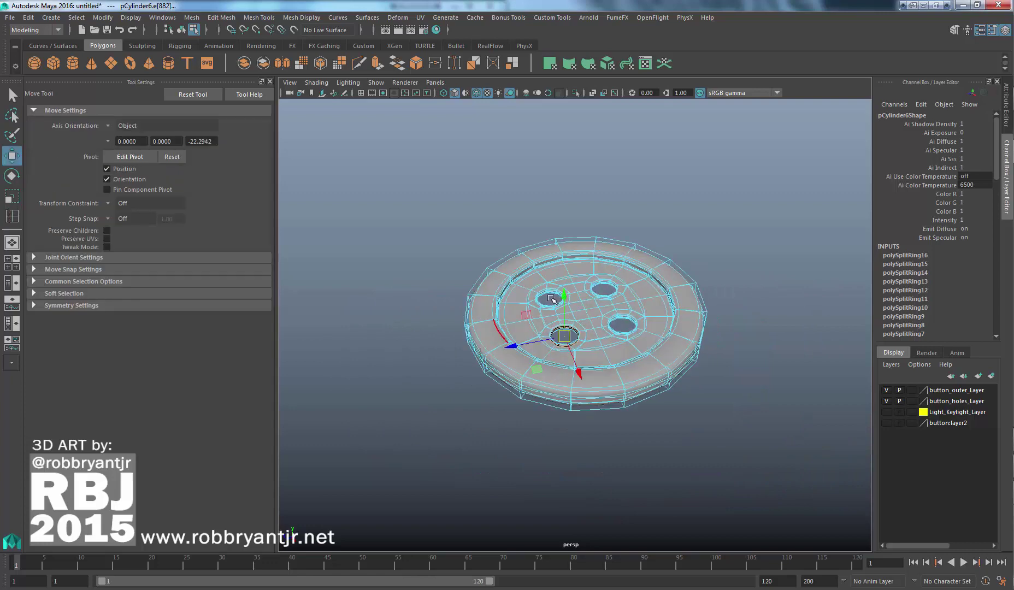
pyautogui.moveTo(606, 275)
pyautogui.mouseDown(button='right')
pyautogui.moveTo(638, 284)
pyautogui.moveTo(650, 256)
pyautogui.moveTo(703, 259)
pyautogui.mouseUp(button='right')
pyautogui.click(743, 270)
# Examine the smoothed button's rim, outer side and four holes from above and at low angles
pyautogui.keyDown('alt'); pyautogui.moveTo(629, 303); pyautogui.dragTo(598, 280); pyautogui.keyUp('alt')
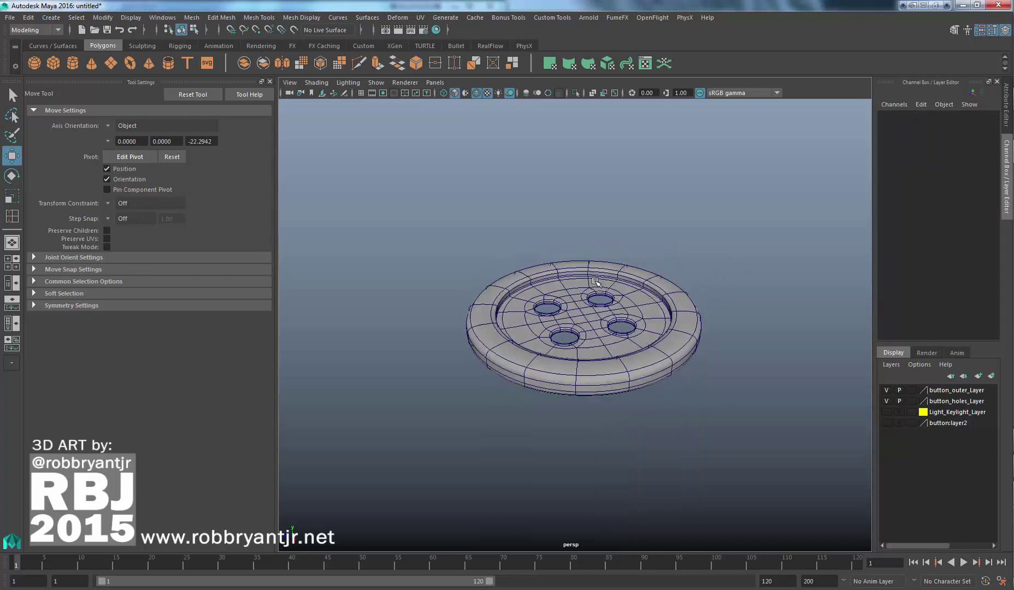
pyautogui.keyDown('alt'); pyautogui.moveTo(598, 280); pyautogui.dragTo(766, 331, button='right'); pyautogui.keyUp('alt')
pyautogui.keyDown('alt'); pyautogui.moveTo(765, 330); pyautogui.dragTo(553, 306); pyautogui.keyUp('alt')
pyautogui.keyDown('alt'); pyautogui.moveTo(569, 349); pyautogui.dragTo(547, 283); pyautogui.keyUp('alt')
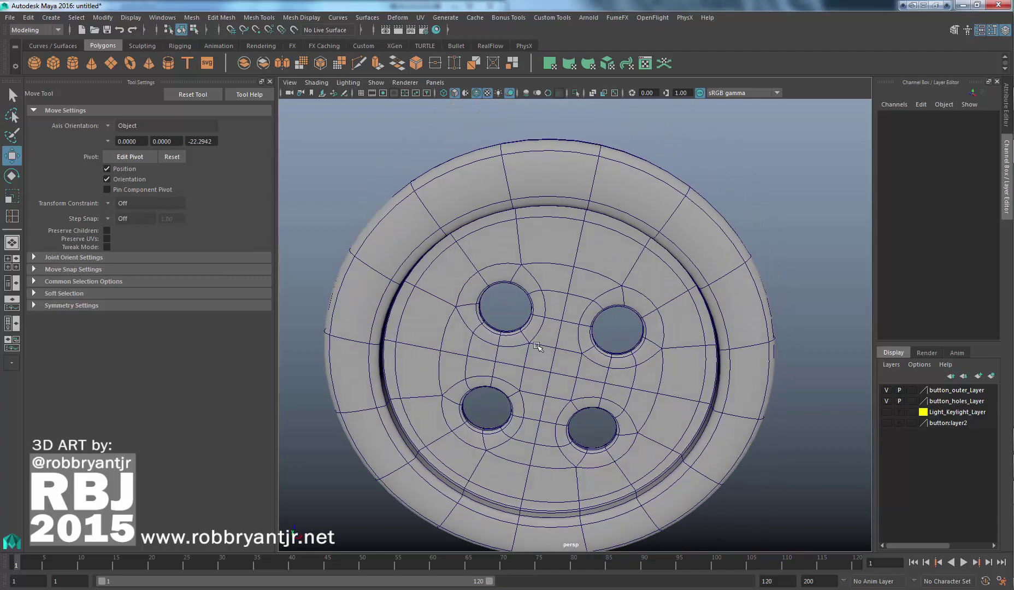
pyautogui.keyDown('alt'); pyautogui.moveTo(537, 346); pyautogui.dragTo(575, 376); pyautogui.keyUp('alt')
pyautogui.keyDown('alt'); pyautogui.moveTo(584, 376); pyautogui.dragTo(625, 386, button='right'); pyautogui.keyUp('alt')
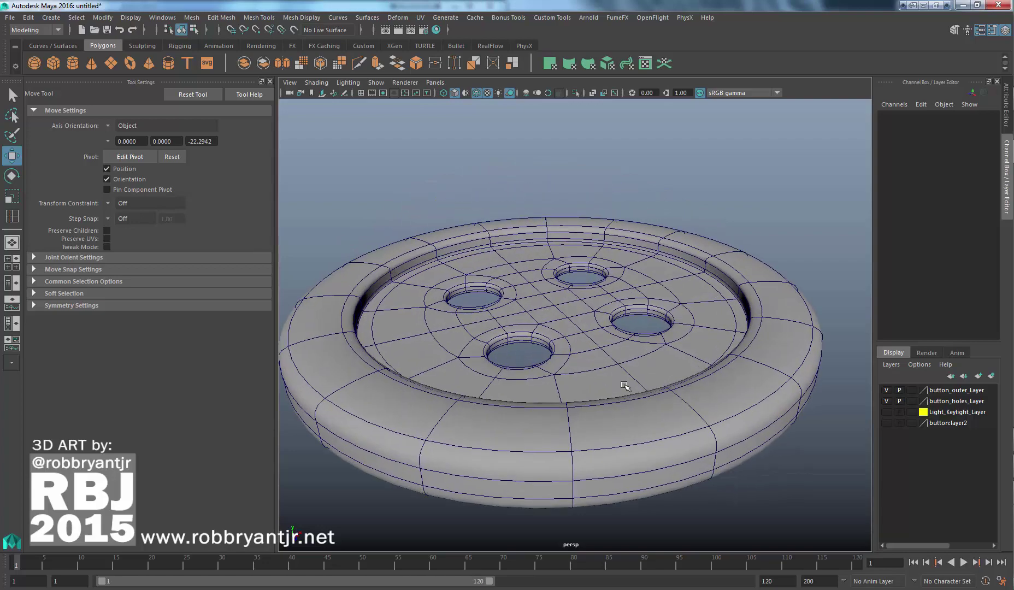
pyautogui.keyDown('alt'); pyautogui.moveTo(625, 387); pyautogui.dragTo(640, 376, button='middle'); pyautogui.keyUp('alt')
pyautogui.keyDown('alt'); pyautogui.moveTo(641, 376); pyautogui.dragTo(618, 369, button='right'); pyautogui.keyUp('alt')
pyautogui.keyDown('alt'); pyautogui.moveTo(634, 368); pyautogui.dragTo(645, 401); pyautogui.keyUp('alt')
pyautogui.keyDown('alt'); pyautogui.moveTo(690, 388); pyautogui.dragTo(659, 376, button='right'); pyautogui.keyUp('alt')
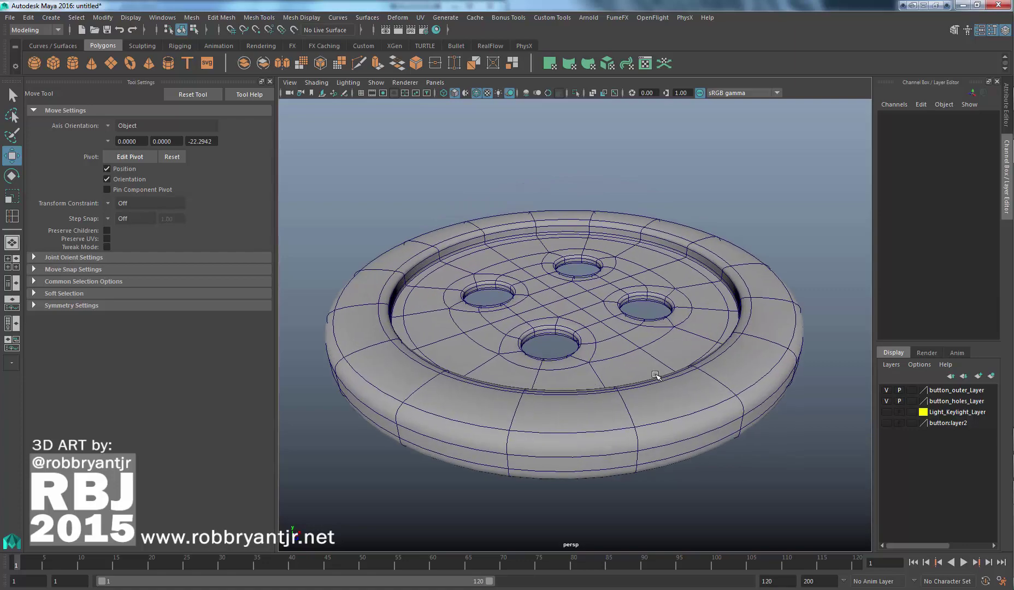
pyautogui.keyDown('alt'); pyautogui.moveTo(659, 376); pyautogui.dragTo(620, 387); pyautogui.keyUp('alt')
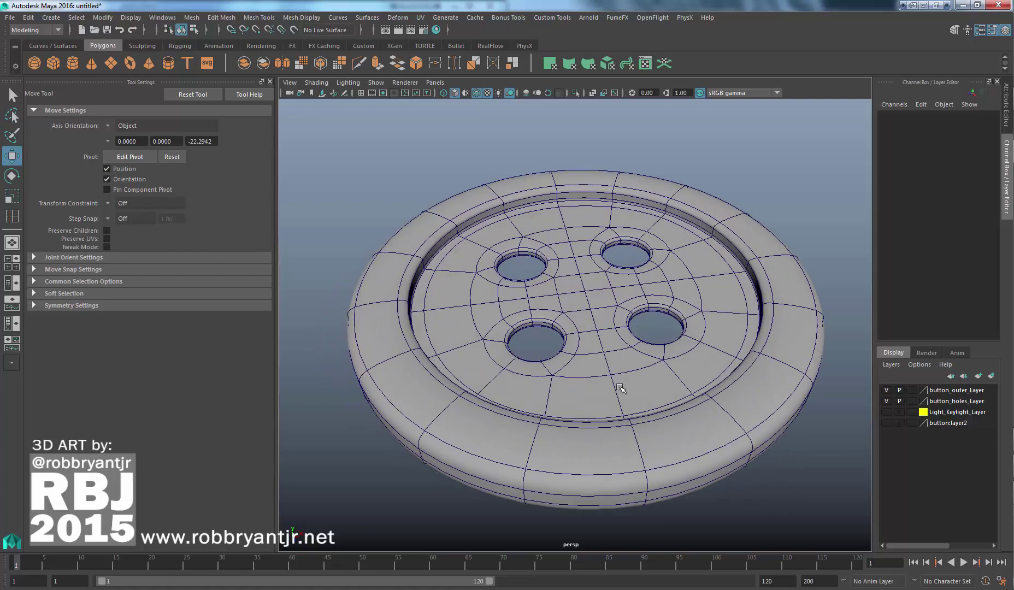
pyautogui.keyDown('alt'); pyautogui.moveTo(619, 391); pyautogui.dragTo(612, 403, button='middle'); pyautogui.keyUp('alt')
pyautogui.keyDown('alt'); pyautogui.moveTo(626, 383); pyautogui.dragTo(632, 392); pyautogui.keyUp('alt')
pyautogui.keyDown('alt'); pyautogui.moveTo(632, 392); pyautogui.dragTo(611, 403, button='right'); pyautogui.keyUp('alt')
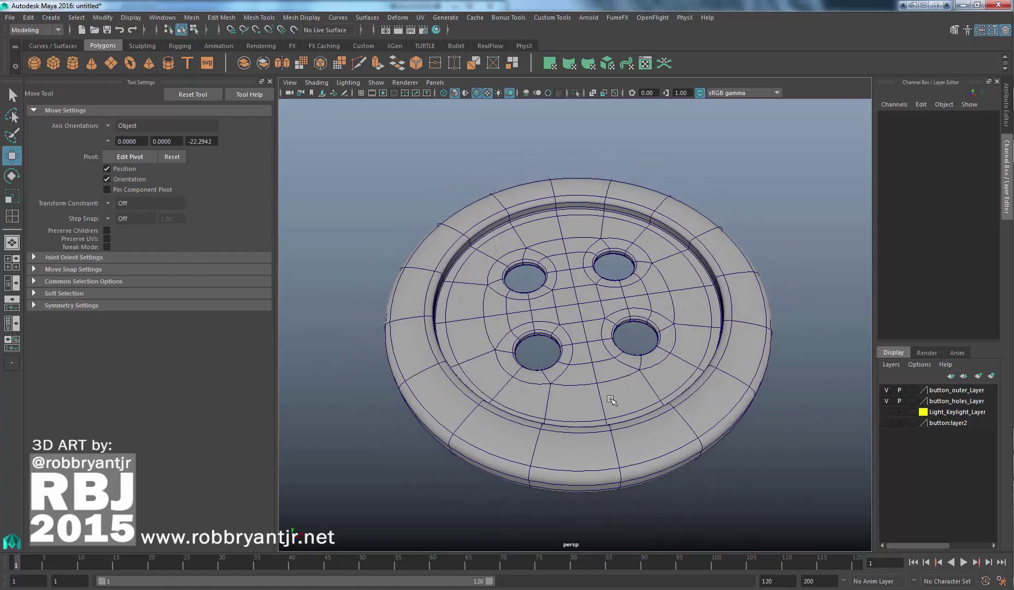
pyautogui.keyDown('alt'); pyautogui.moveTo(611, 402); pyautogui.dragTo(579, 325); pyautogui.keyUp('alt')
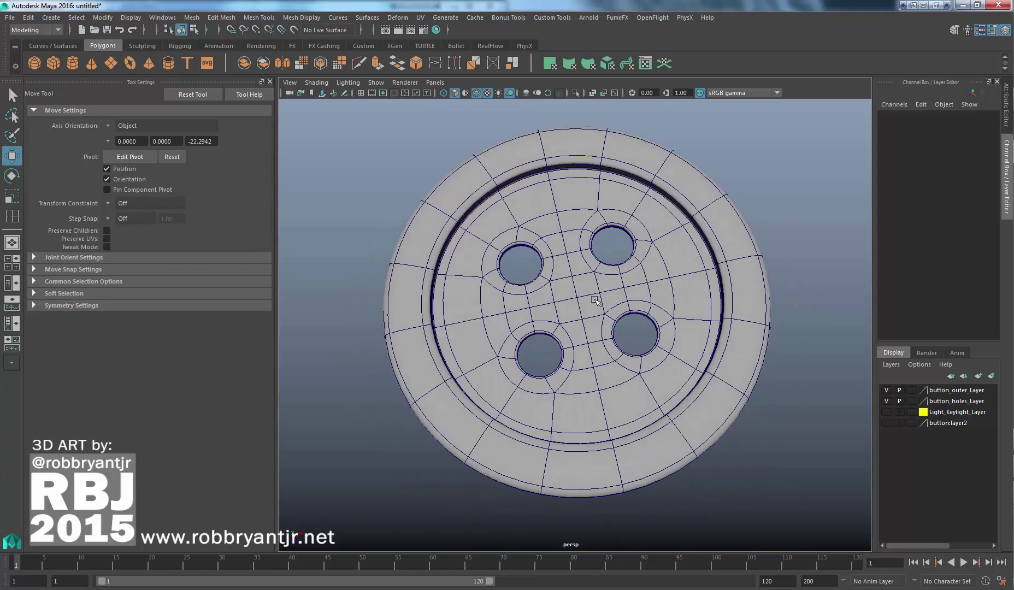
pyautogui.keyDown('alt'); pyautogui.moveTo(691, 344); pyautogui.dragTo(601, 285); pyautogui.keyUp('alt')
pyautogui.keyDown('alt'); pyautogui.moveTo(601, 285); pyautogui.dragTo(611, 299, button='right'); pyautogui.keyUp('alt')
pyautogui.keyDown('alt'); pyautogui.moveTo(611, 300); pyautogui.dragTo(585, 277, button='middle'); pyautogui.keyUp('alt')
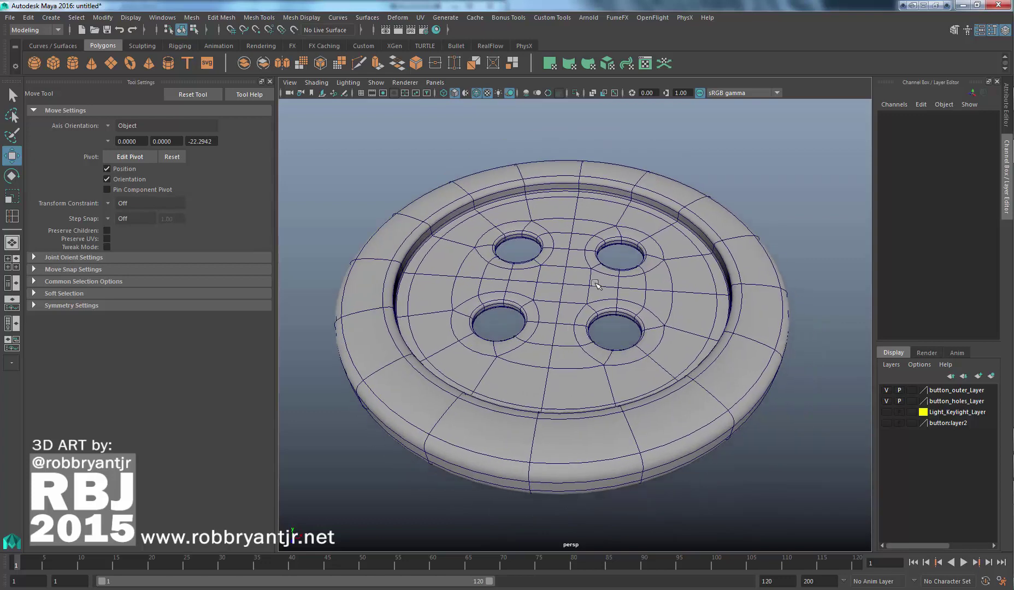
pyautogui.keyDown('alt'); pyautogui.moveTo(584, 277); pyautogui.dragTo(594, 315); pyautogui.keyUp('alt')
pyautogui.keyDown('alt'); pyautogui.moveTo(640, 327); pyautogui.dragTo(631, 311, button='right'); pyautogui.keyUp('alt')
pyautogui.keyDown('alt'); pyautogui.moveTo(631, 311); pyautogui.dragTo(631, 327, button='middle'); pyautogui.keyUp('alt')
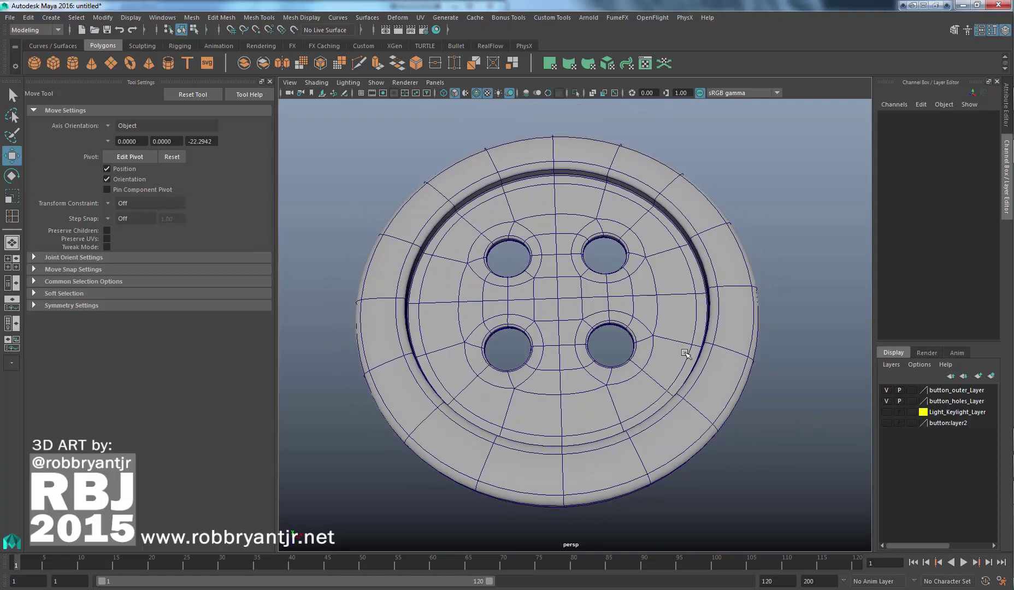
pyautogui.keyDown('alt'); pyautogui.moveTo(685, 353); pyautogui.dragTo(610, 387, button='right'); pyautogui.keyUp('alt')
pyautogui.keyDown('alt'); pyautogui.moveTo(610, 387); pyautogui.dragTo(607, 395); pyautogui.keyUp('alt')
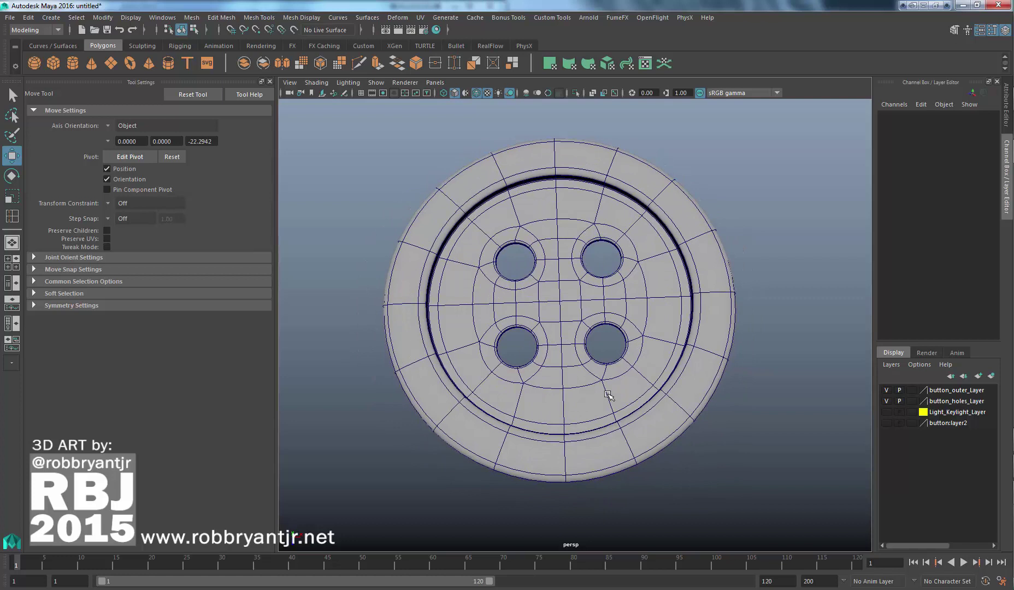